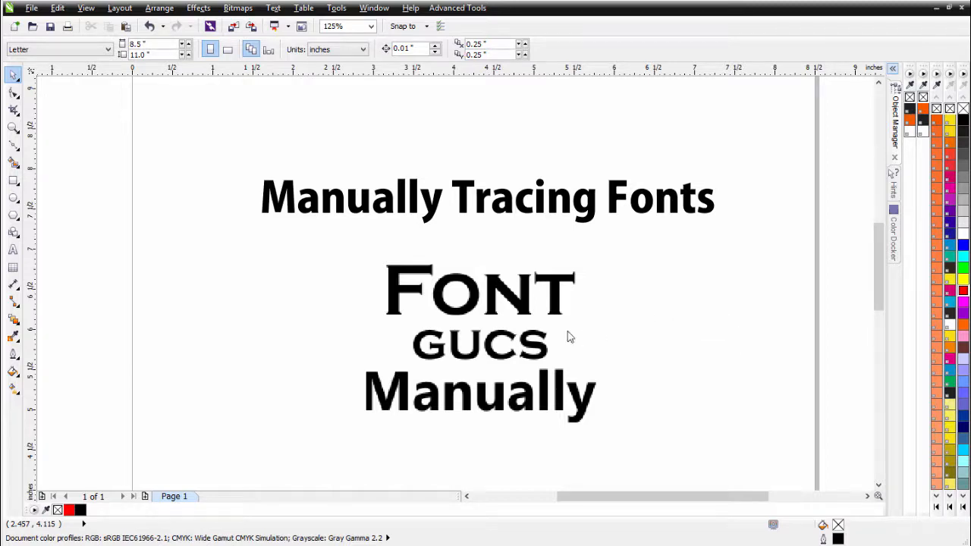
# Try tracing the left edge of the F in FONT with a Bézier curve, from its upper serif down to the foot.
pyautogui.scroll(2, 472, 307)
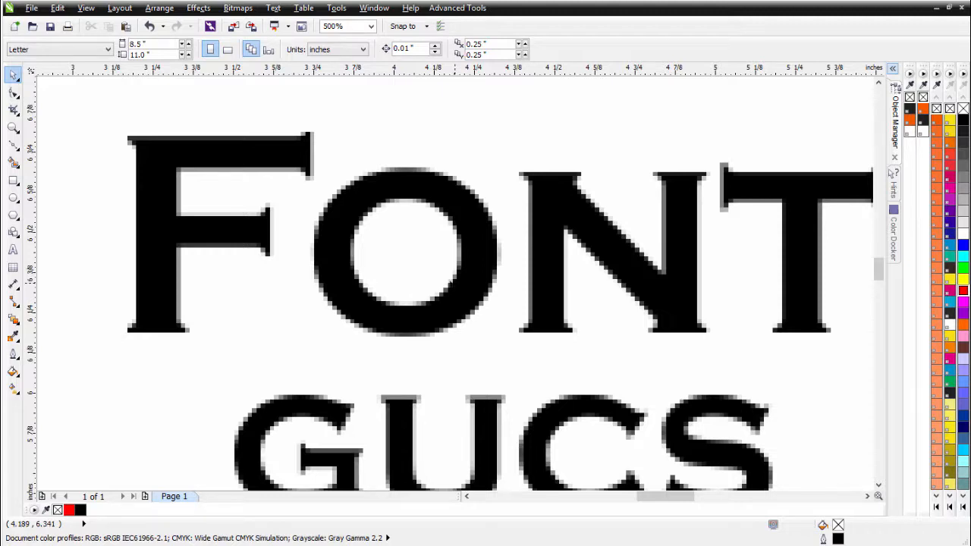
pyautogui.click(17, 148)
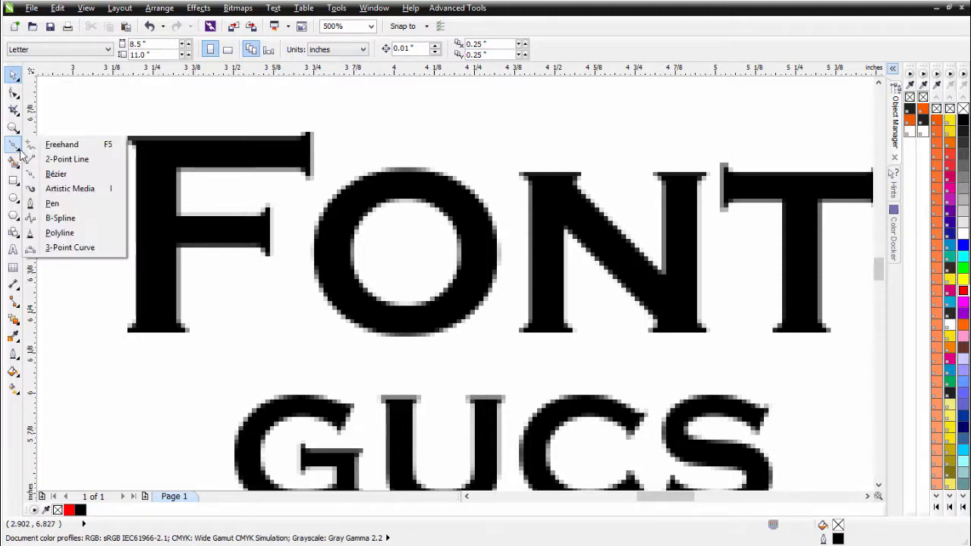
pyautogui.click(56, 173)
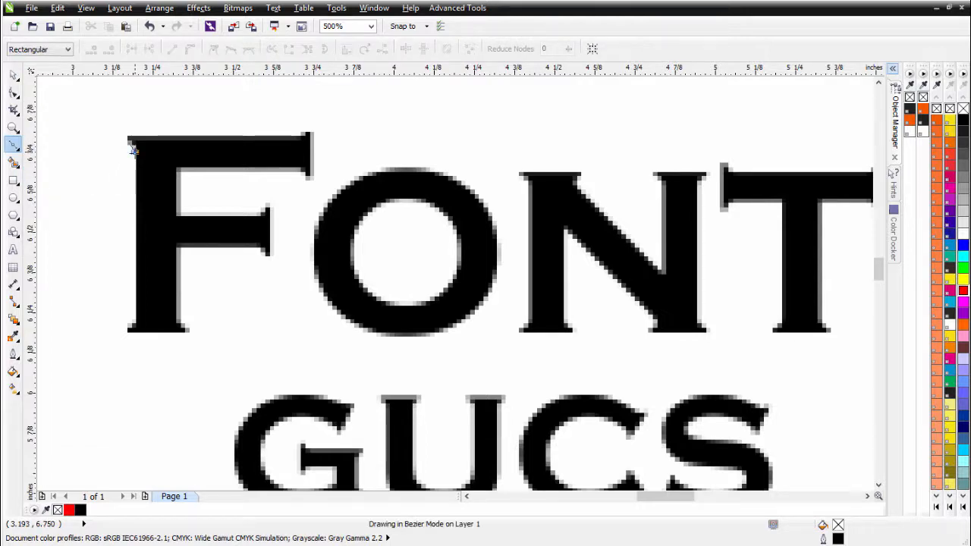
pyautogui.click(131, 145)
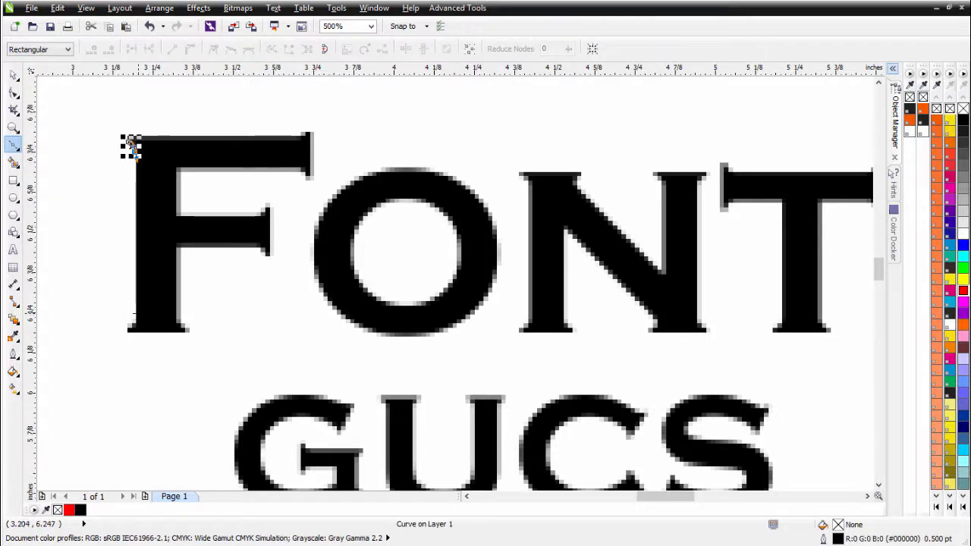
pyautogui.click(132, 318)
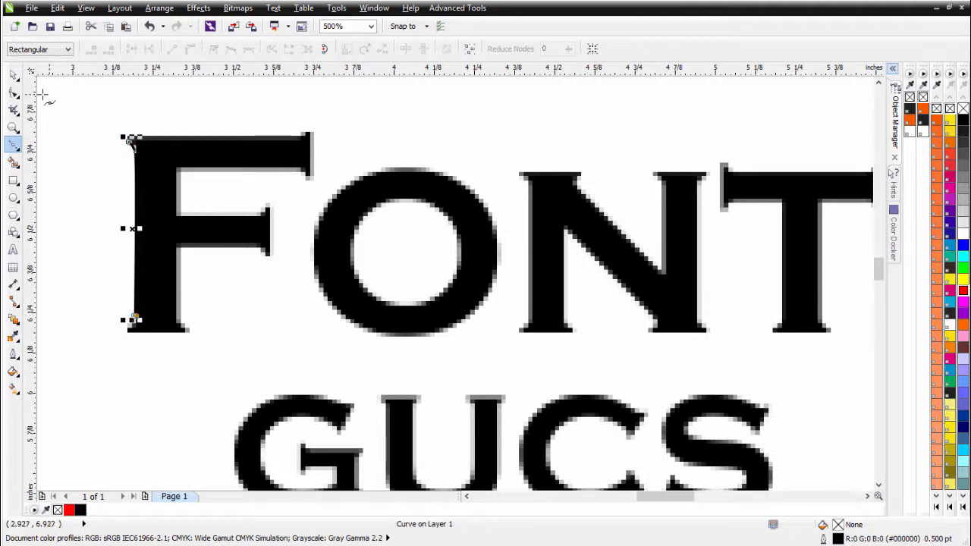
pyautogui.click(13, 74)
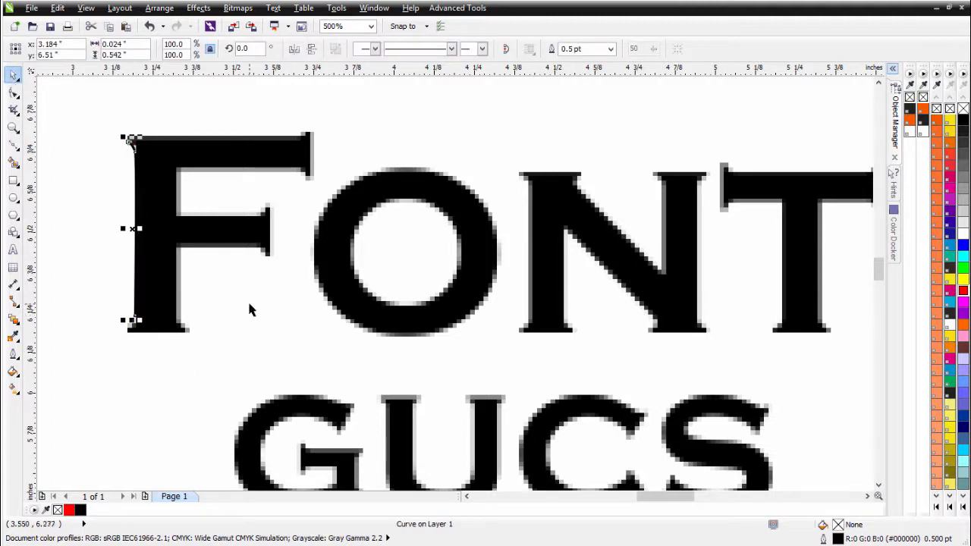
pyautogui.click(249, 304)
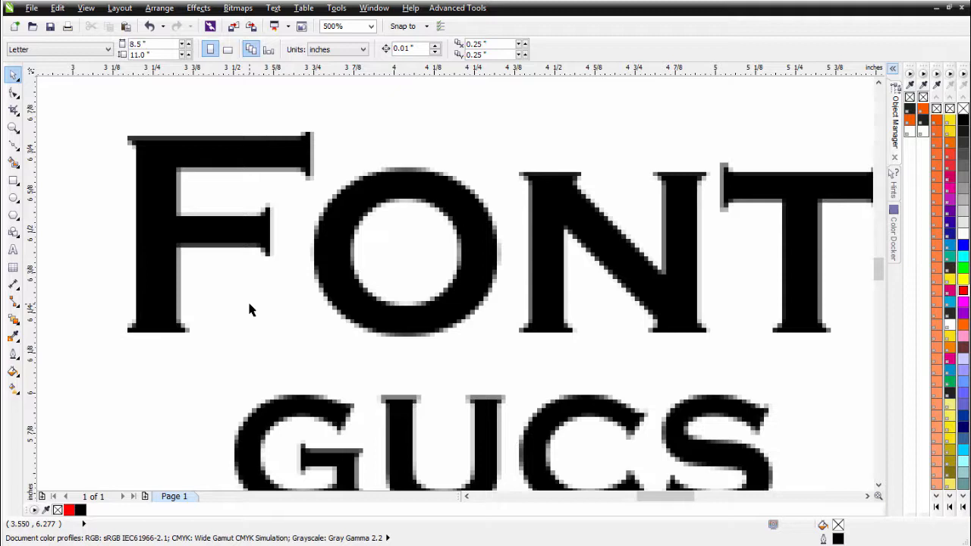
# Examine the pixelated letter edges of the bitmap words FONT, GUCS and Manually.
pyautogui.scroll(-1, 250, 304)
pyautogui.scroll(-1, 515, 329)
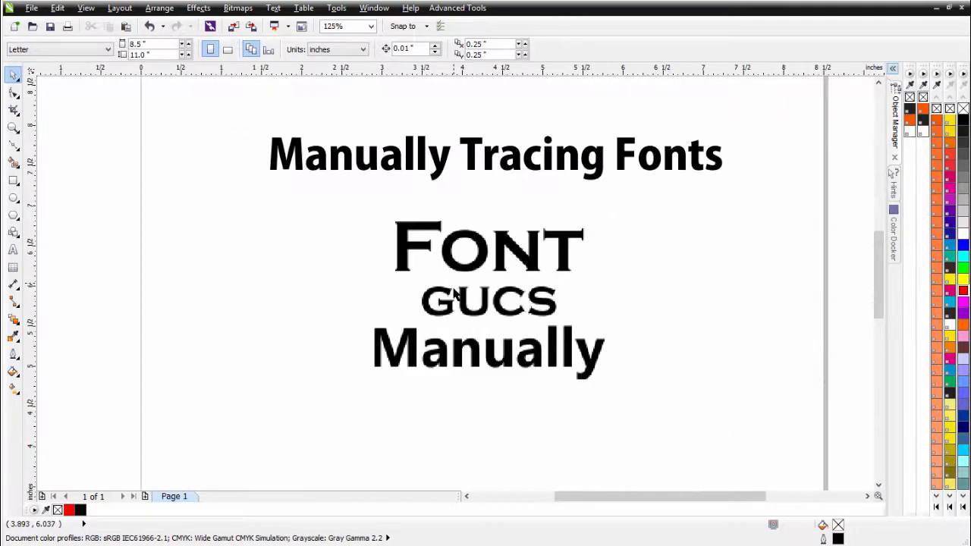
pyautogui.scroll(1, 459, 292)
pyautogui.scroll(-1, 418, 173)
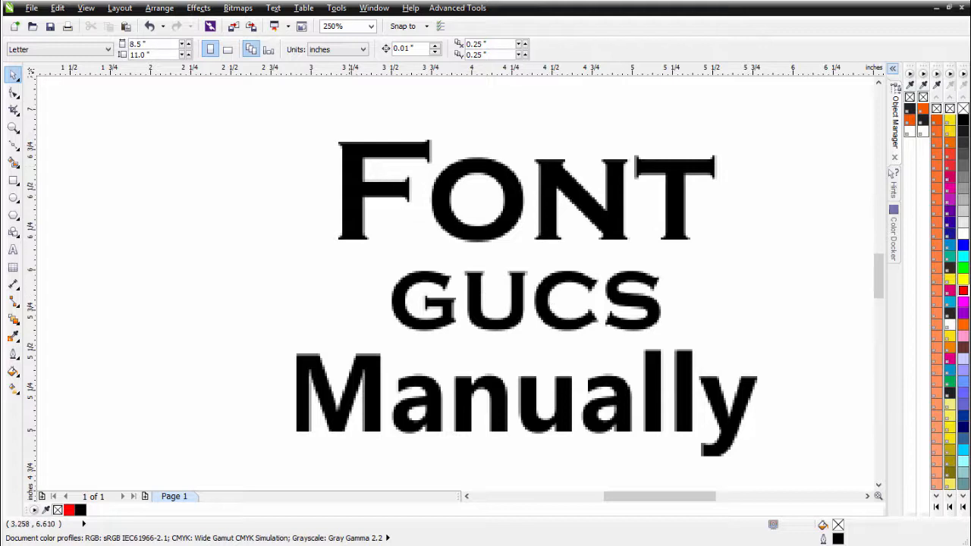
pyautogui.scroll(1, 350, 129)
pyautogui.scroll(-1, 713, 198)
pyautogui.scroll(1, 409, 307)
pyautogui.scroll(-1, 435, 310)
# Draw a rectangle about 0.131 by 0.216 in over the lower part of the F's stem and outline it in red.
pyautogui.scroll(1, 428, 310)
pyautogui.scroll(4, 362, 222)
pyautogui.scroll(2, 453, 282)
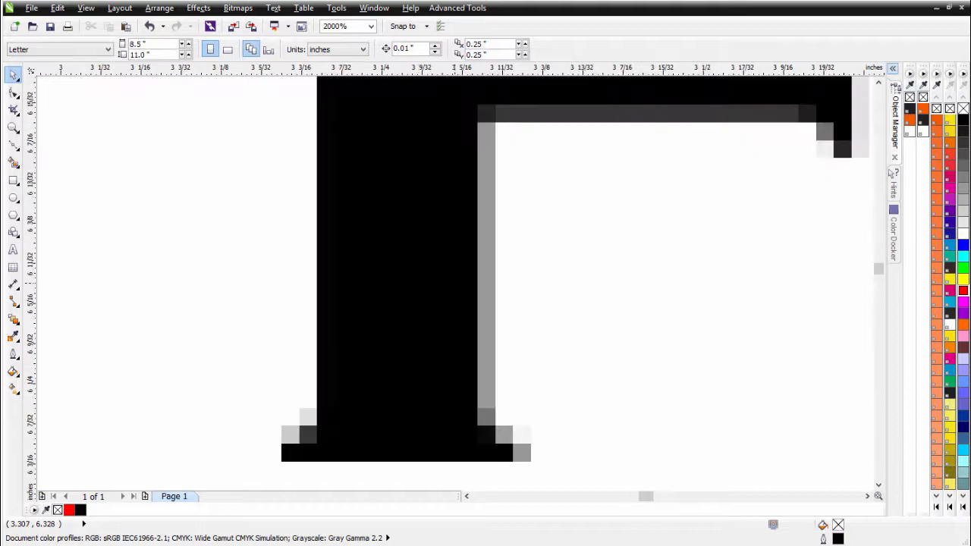
pyautogui.click(13, 180)
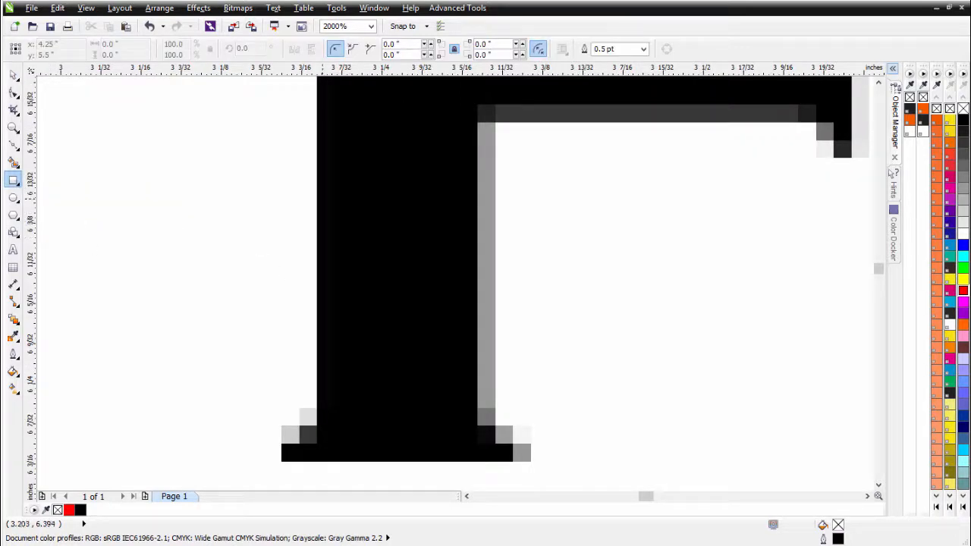
pyautogui.moveTo(317, 185); pyautogui.dragTo(487, 462)
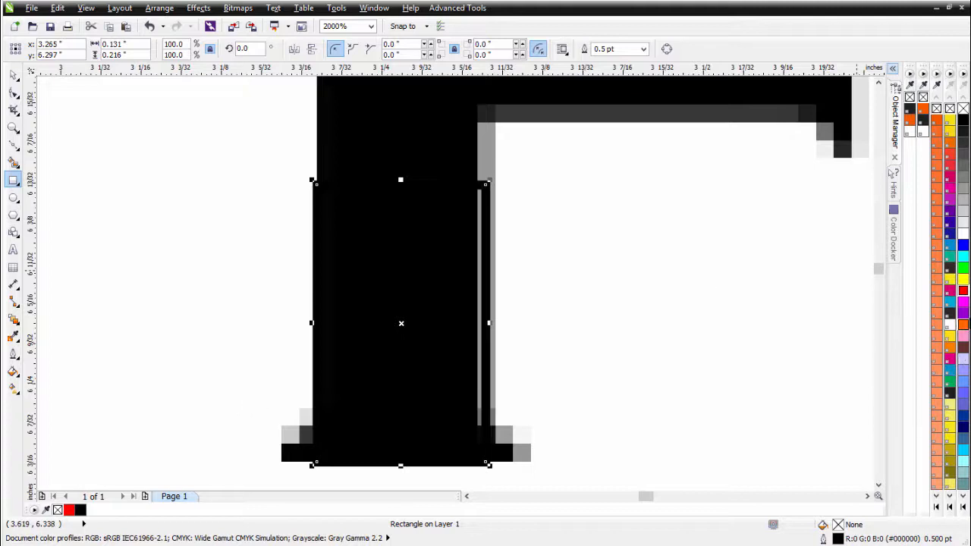
pyautogui.rightClick(963, 291)
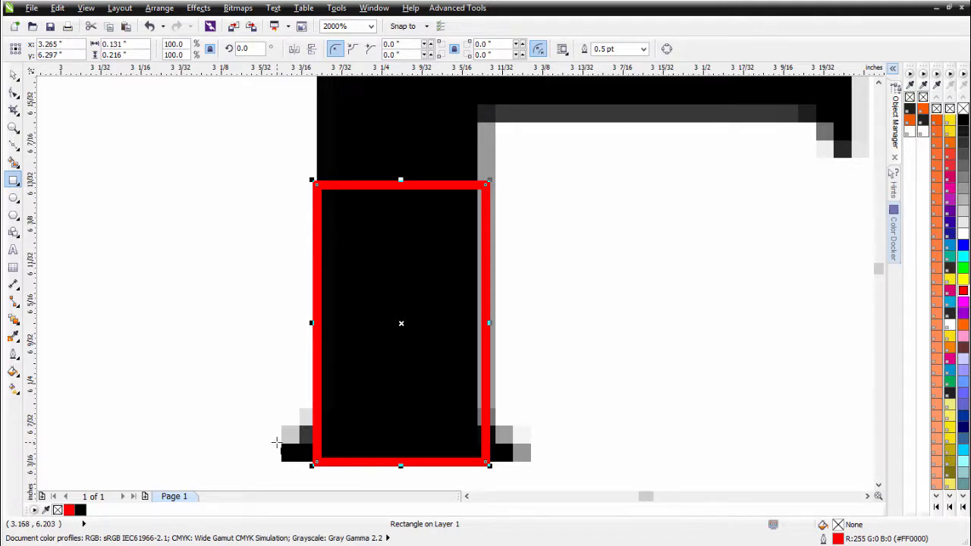
# Draw a rectangle about 0.189 by 0.016 in over the serif at the F's base and outline it in red.
pyautogui.moveTo(278, 442); pyautogui.dragTo(521, 465)
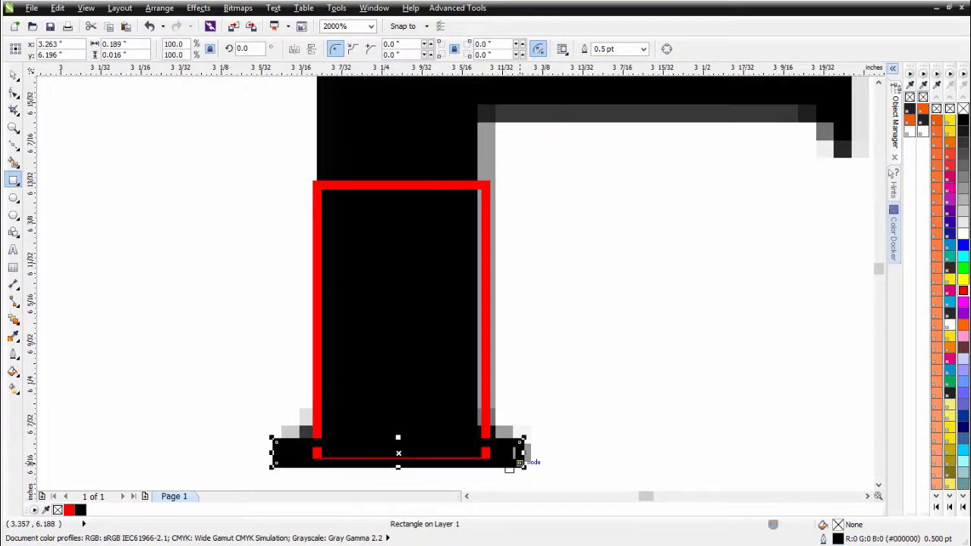
pyautogui.click(13, 75)
pyautogui.rightClick(963, 290)
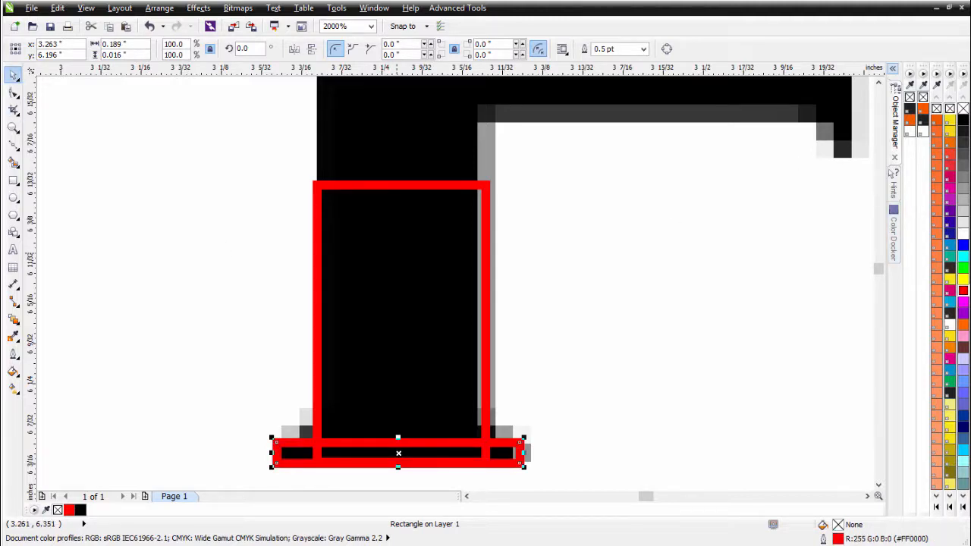
# Centre the serif rectangle horizontally on the stem rectangle and weld the two into one shape.
pyautogui.keyDown('shift'); pyautogui.click(397, 254); pyautogui.keyUp('shift')
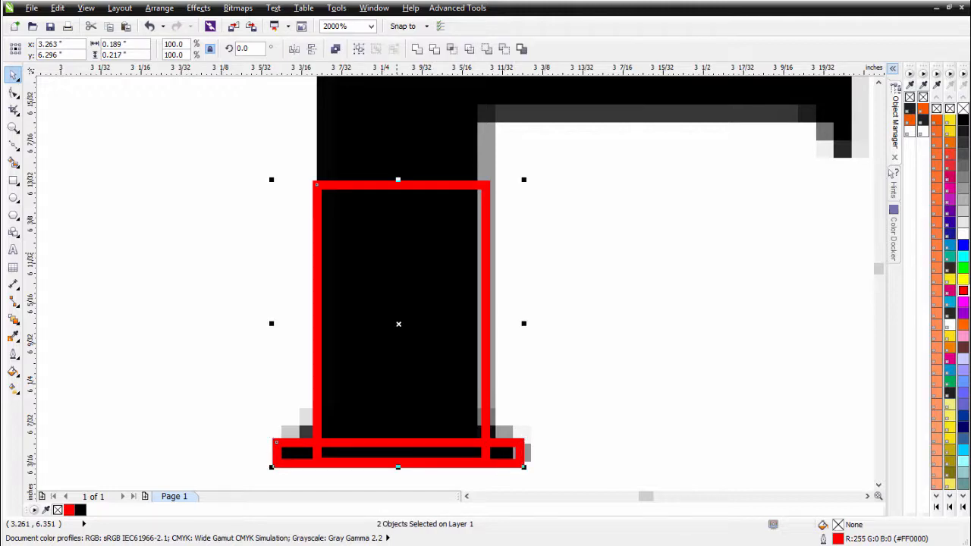
pyautogui.press('Right')
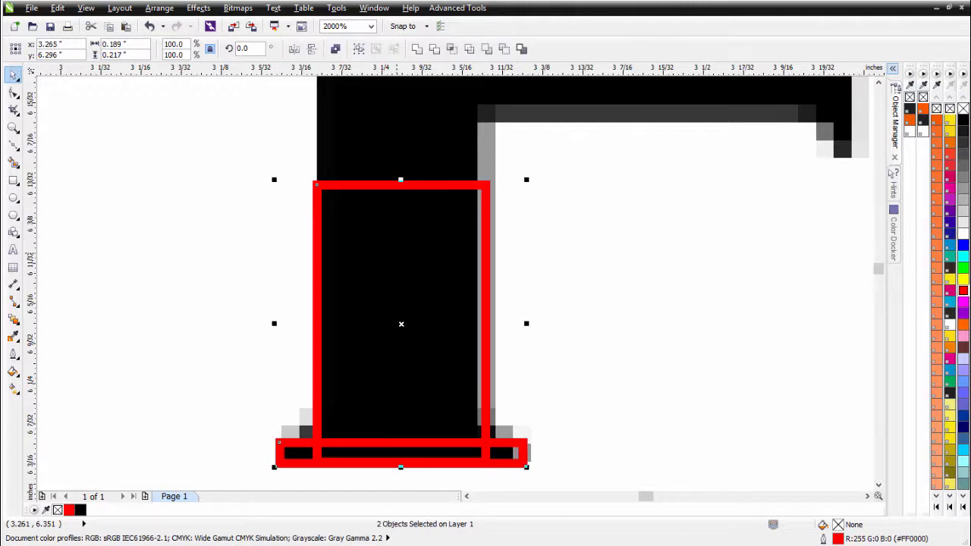
pyautogui.click(417, 50)
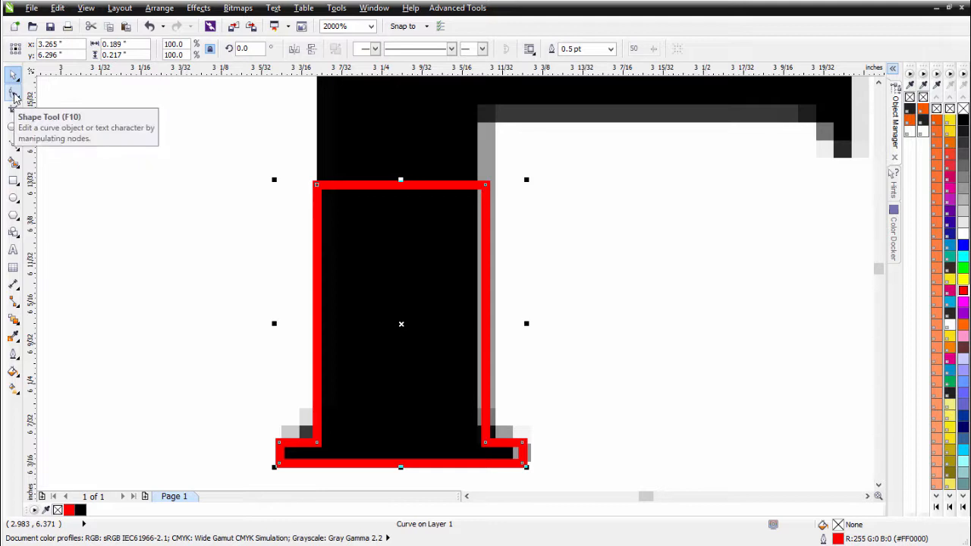
# Add a node on the stem's left edge just above the serif and delete the inner corner node below it.
pyautogui.click(13, 96)
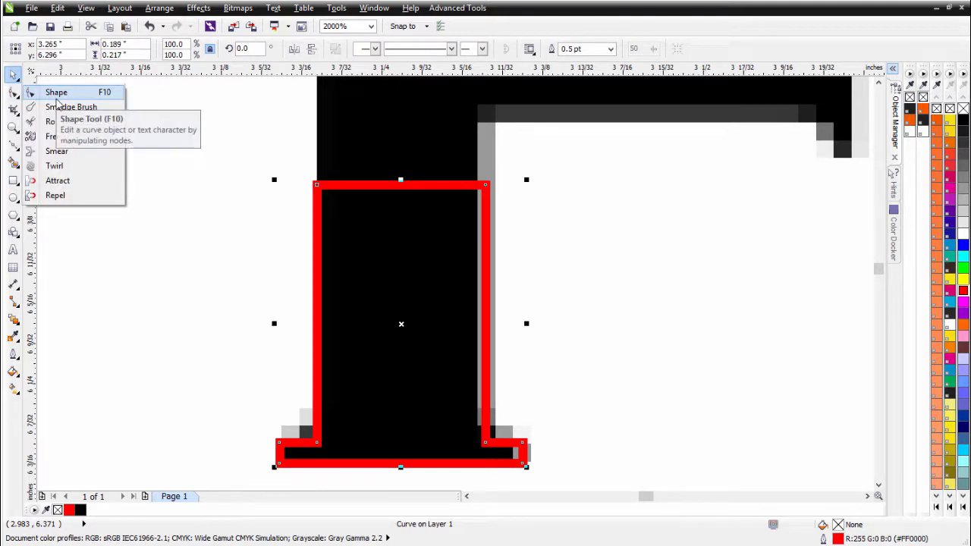
pyautogui.click(56, 97)
pyautogui.click(18, 100)
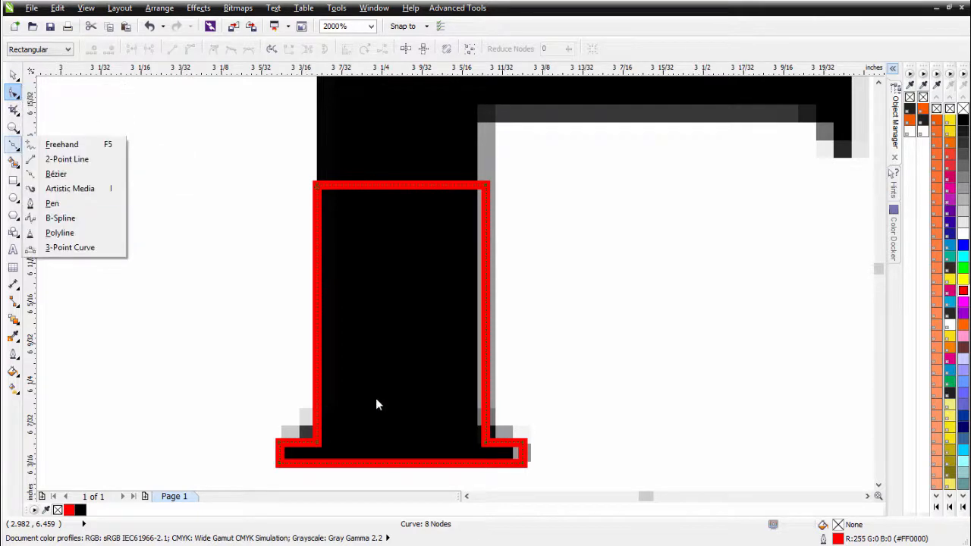
pyautogui.click(319, 406)
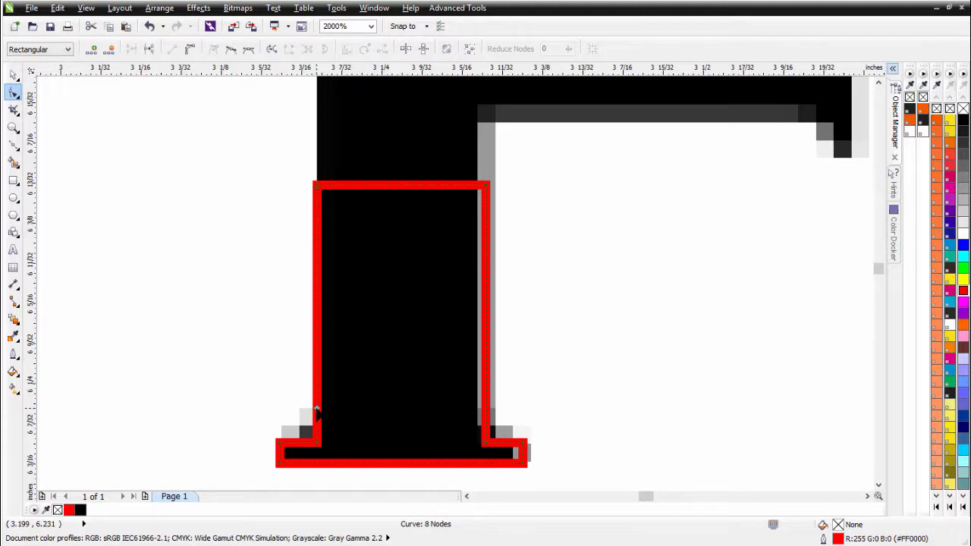
pyautogui.doubleClick(318, 410)
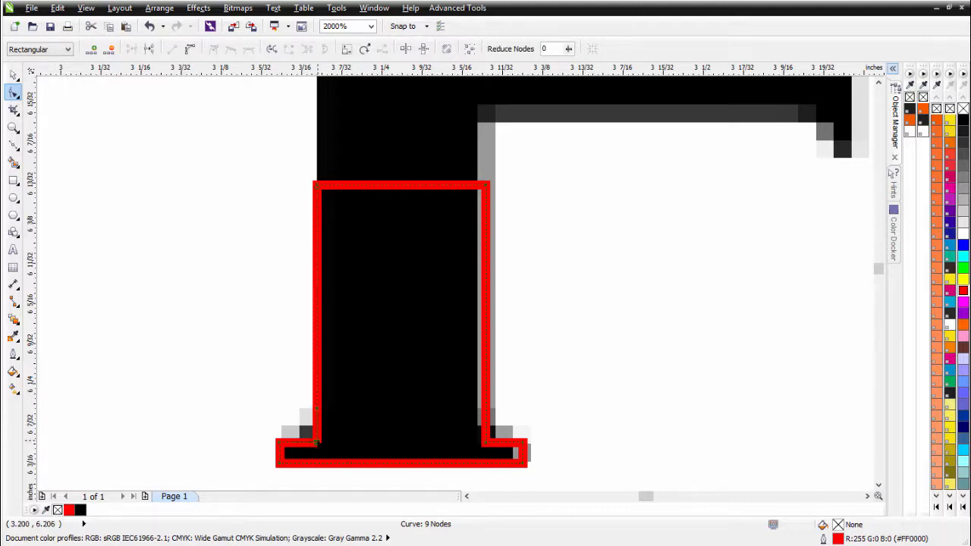
pyautogui.press('Delete')
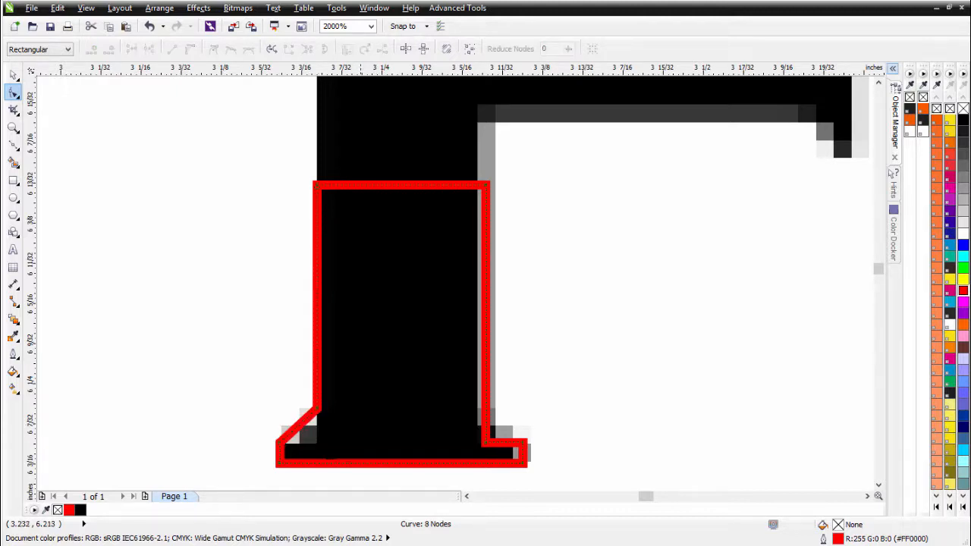
# Convert the diagonal segment at the left of the foot to a curve and bend it inward to match the serif's rounding.
pyautogui.click(303, 426)
pyautogui.rightClick(303, 426)
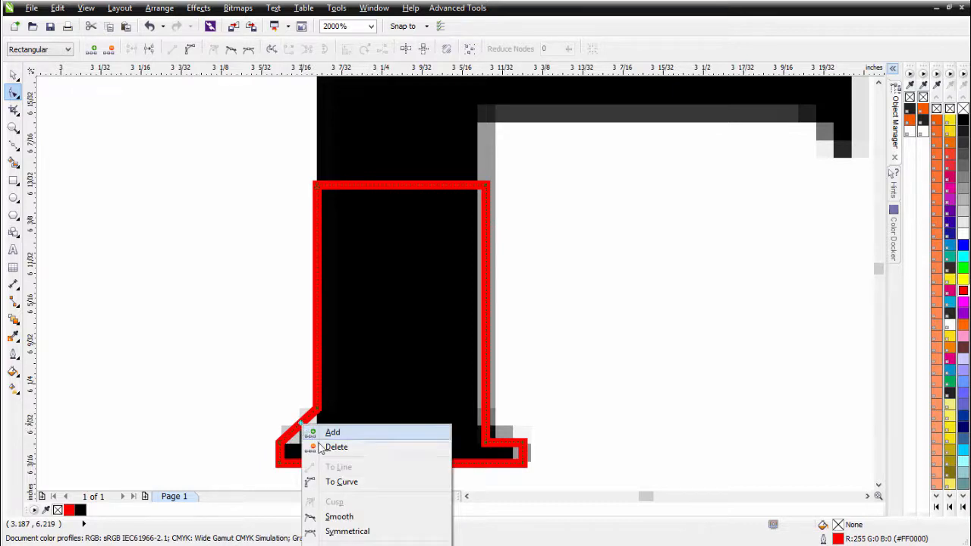
pyautogui.click(342, 479)
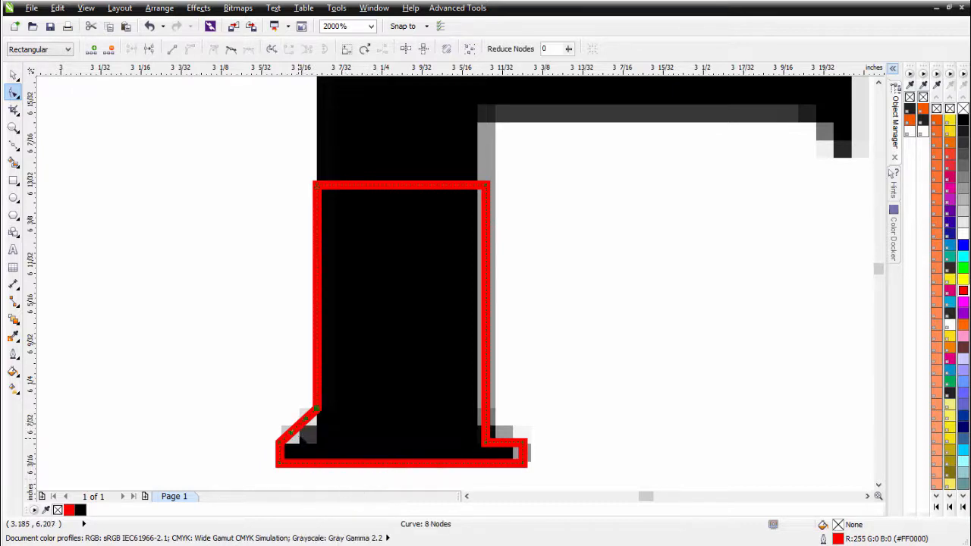
pyautogui.click(292, 432)
pyautogui.moveTo(292, 434); pyautogui.dragTo(316, 429)
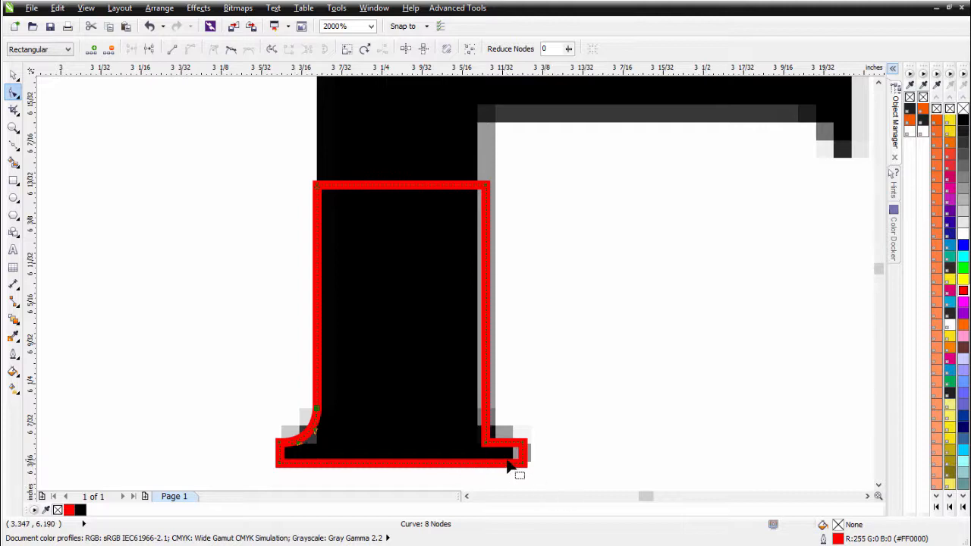
# Draw a rectangle about 0.109 by 0.285 in over the right side of the foot shape and subtract it from that shape.
pyautogui.click(14, 180)
pyautogui.moveTo(577, 139); pyautogui.dragTo(509, 292)
pyautogui.moveTo(478, 382); pyautogui.dragTo(437, 464)
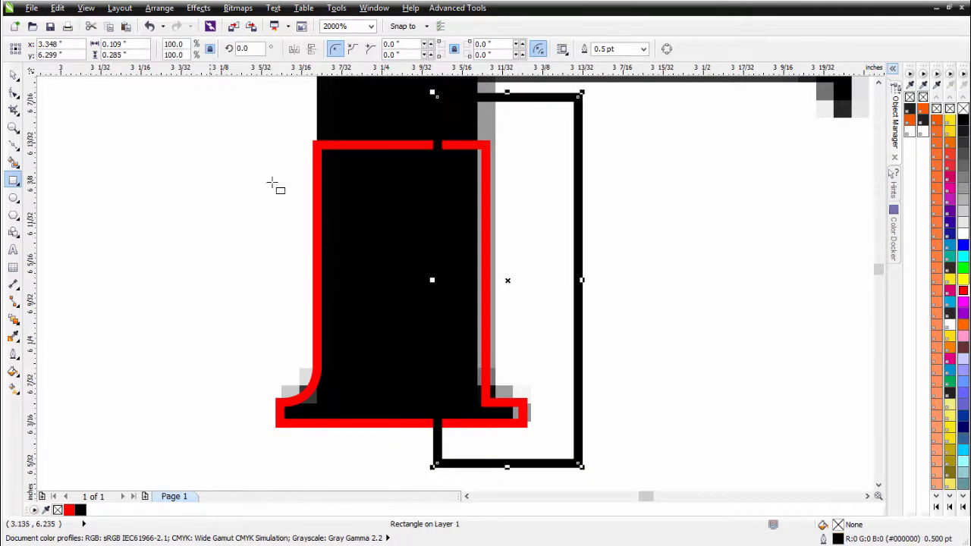
pyautogui.click(14, 75)
pyautogui.hotkey('ctrl', 'a')
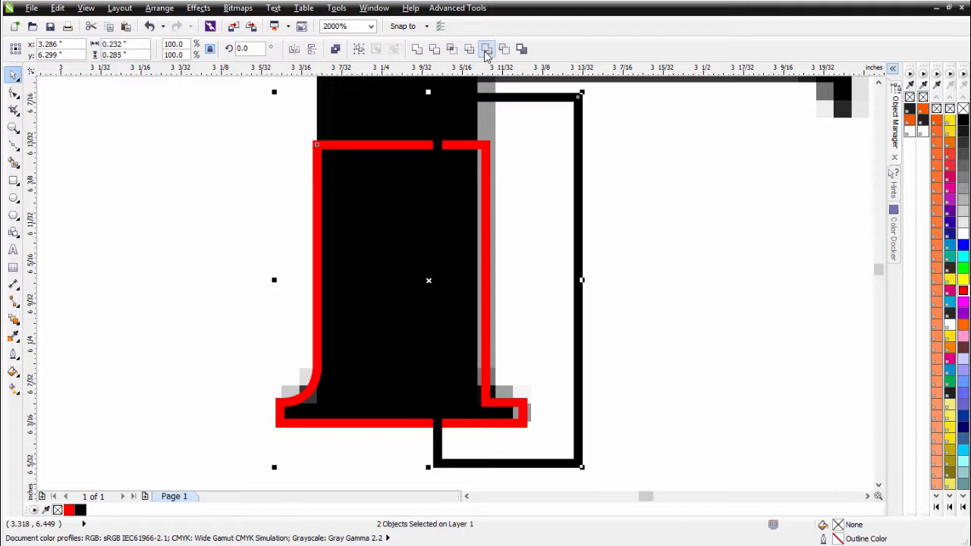
pyautogui.click(502, 49)
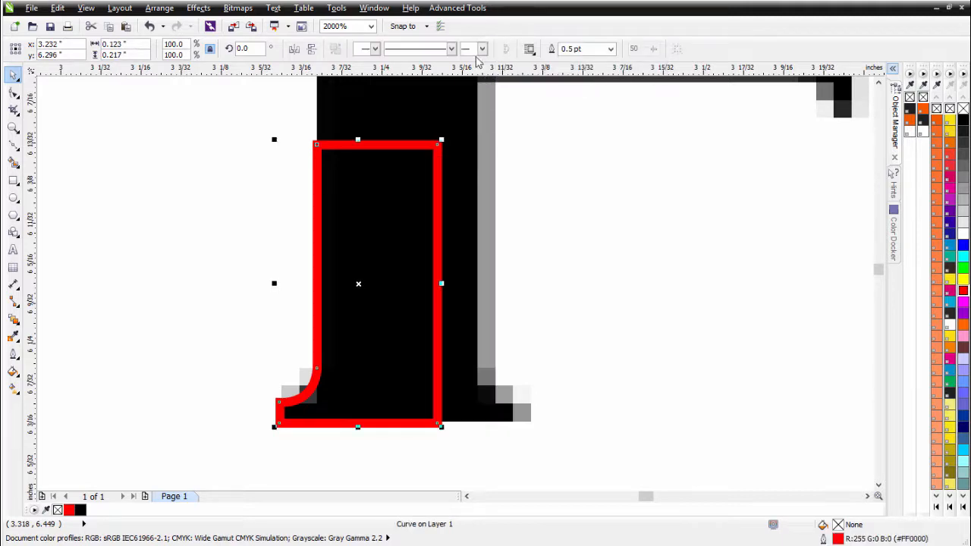
# Place a copy of the remaining left part toward the stem's right side and mirror it horizontally.
pyautogui.moveTo(353, 247); pyautogui.dragTo(439, 248)
pyautogui.rightClick(439, 247)
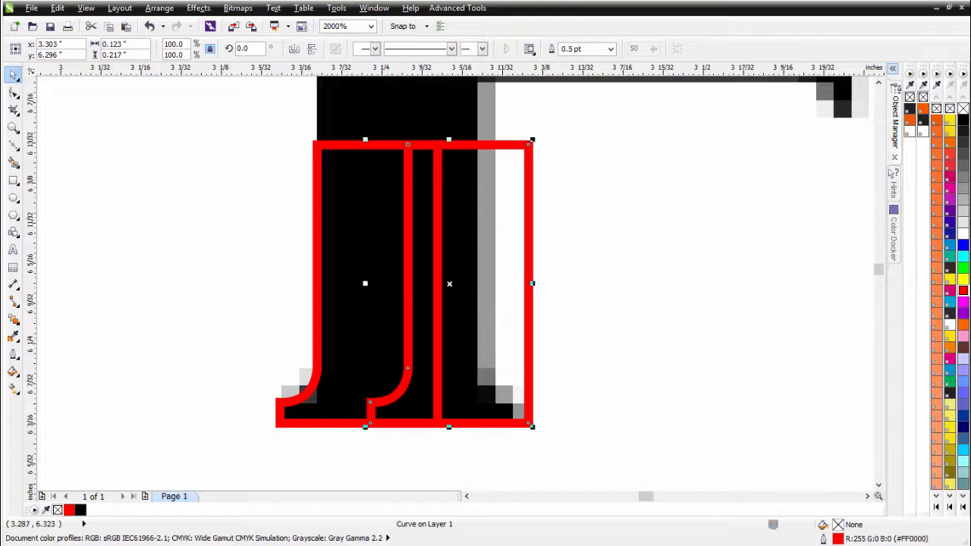
pyautogui.click(295, 49)
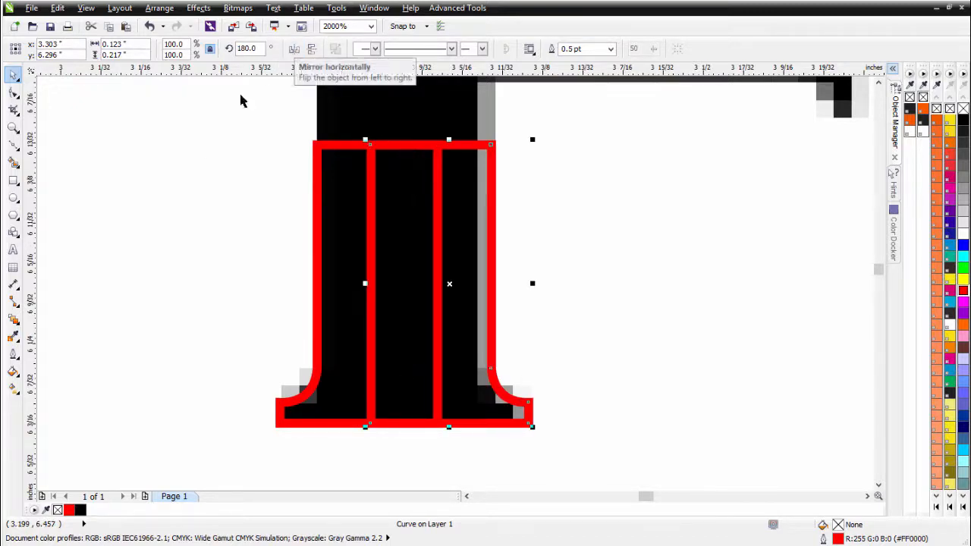
# Shift the mirrored part slightly left to fit the serif and weld it to the left part.
pyautogui.moveTo(464, 275); pyautogui.dragTo(460, 274)
pyautogui.keyDown('shift'); pyautogui.click(362, 250); pyautogui.keyUp('shift')
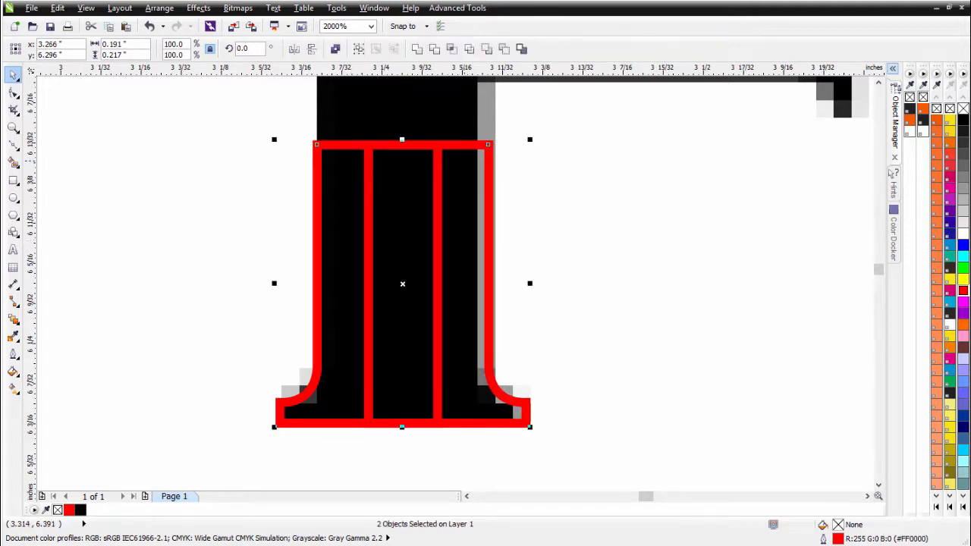
pyautogui.click(418, 50)
# Place a copy of the finished foot shape in the empty area to the left of the F.
pyautogui.scroll(-2, 580, 225)
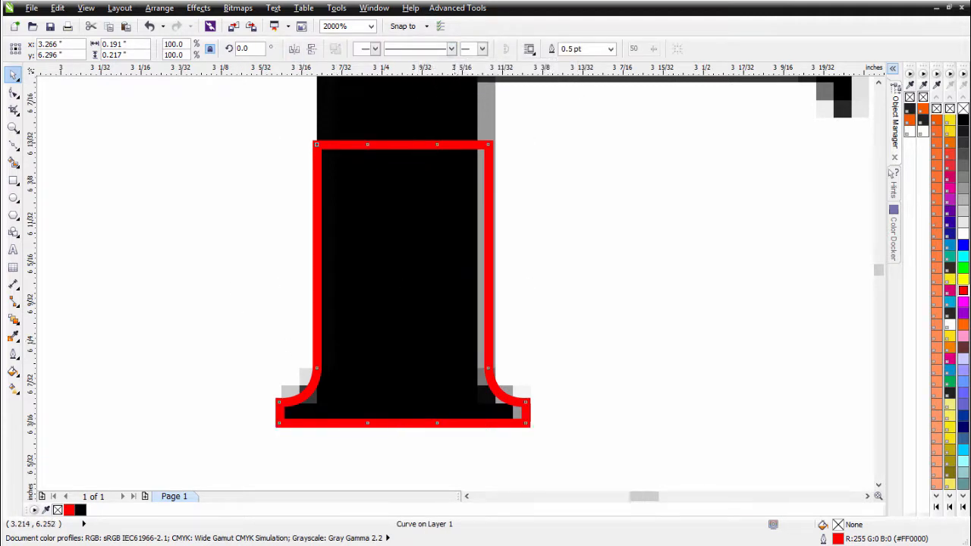
pyautogui.moveTo(455, 268); pyautogui.dragTo(194, 288)
pyautogui.scroll(2, 458, 257)
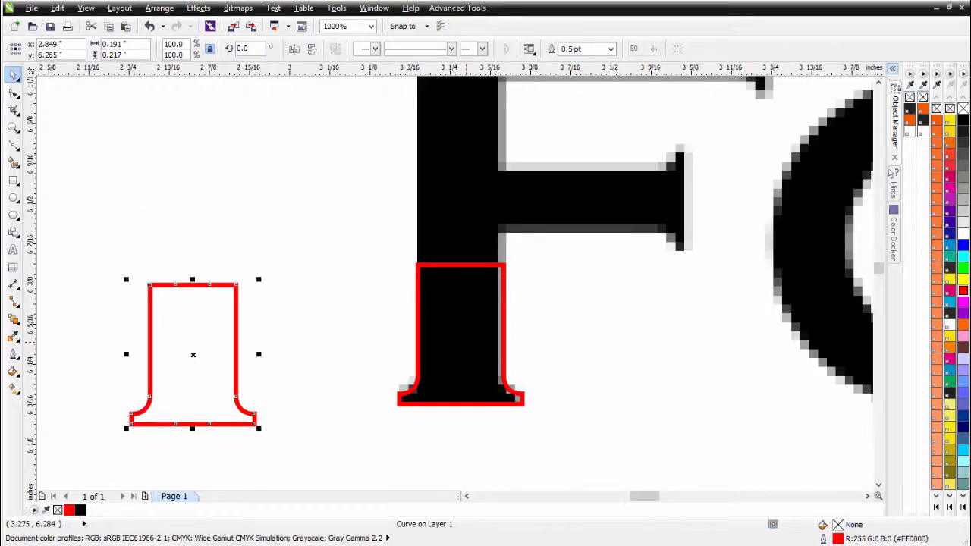
# Remove the extra nodes from the top edge of the foot shape on the F's stem and convert that edge to a straight line.
pyautogui.scroll(-1, 466, 342)
pyautogui.click(457, 245)
pyautogui.scroll(1, 456, 254)
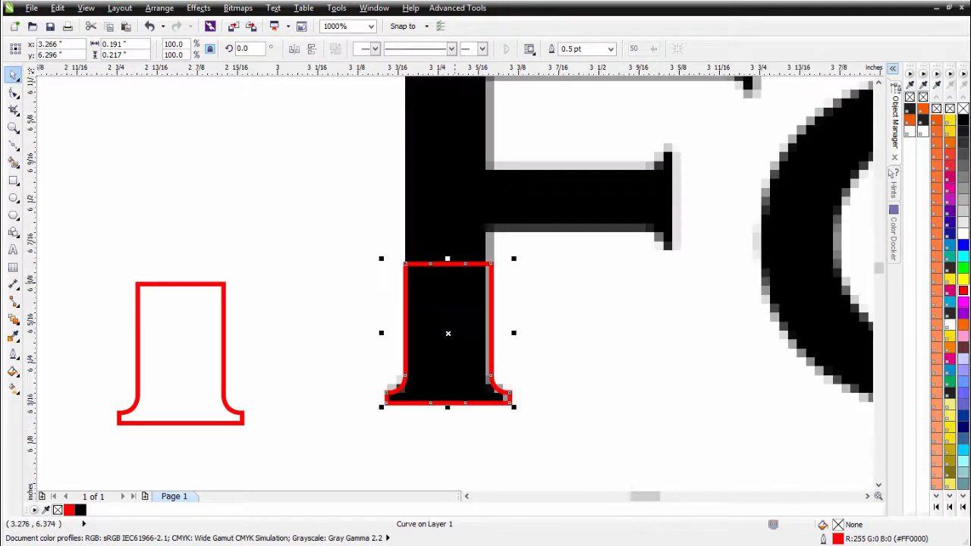
pyautogui.click(14, 91)
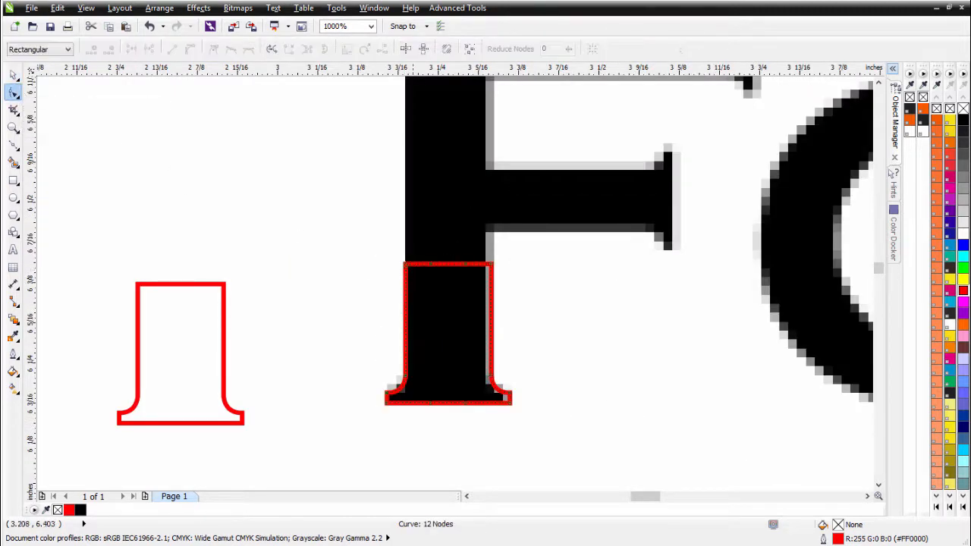
pyautogui.moveTo(443, 273); pyautogui.dragTo(424, 287)
pyautogui.press('Delete')
pyautogui.rightClick(444, 265)
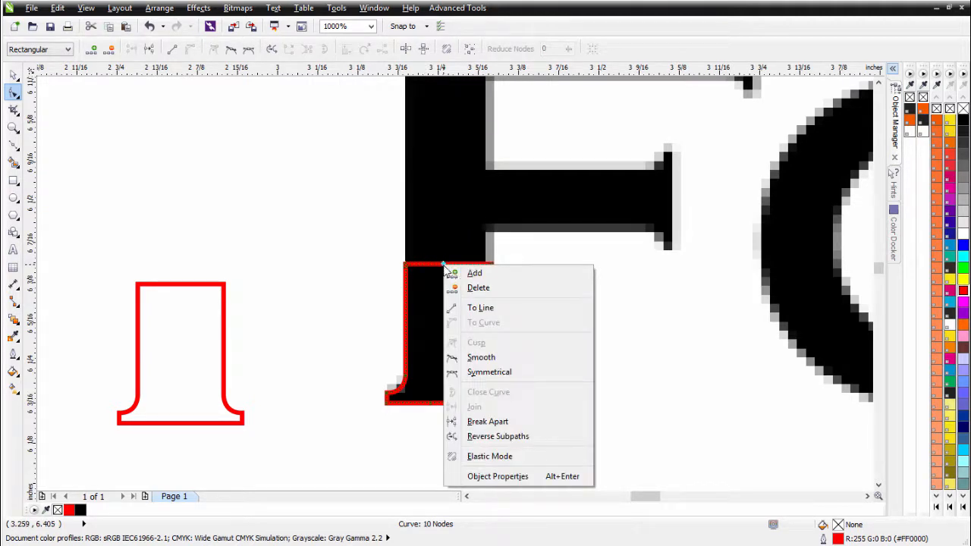
pyautogui.click(485, 308)
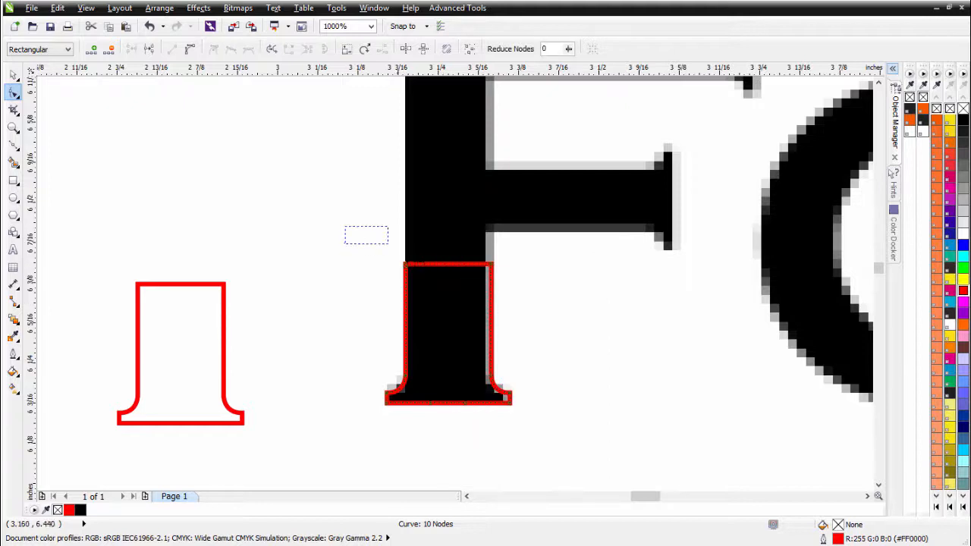
# Stretch the top edge of the stem shape up to near the top of the F, about 0.594 in overall height.
pyautogui.moveTo(388, 243); pyautogui.dragTo(521, 298)
pyautogui.scroll(-1, 494, 242)
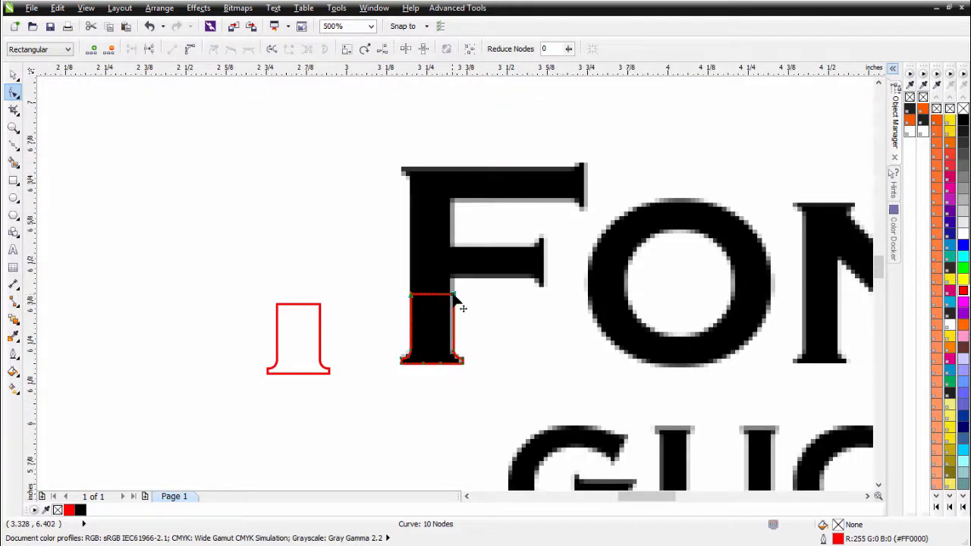
pyautogui.moveTo(454, 296); pyautogui.dragTo(452, 173)
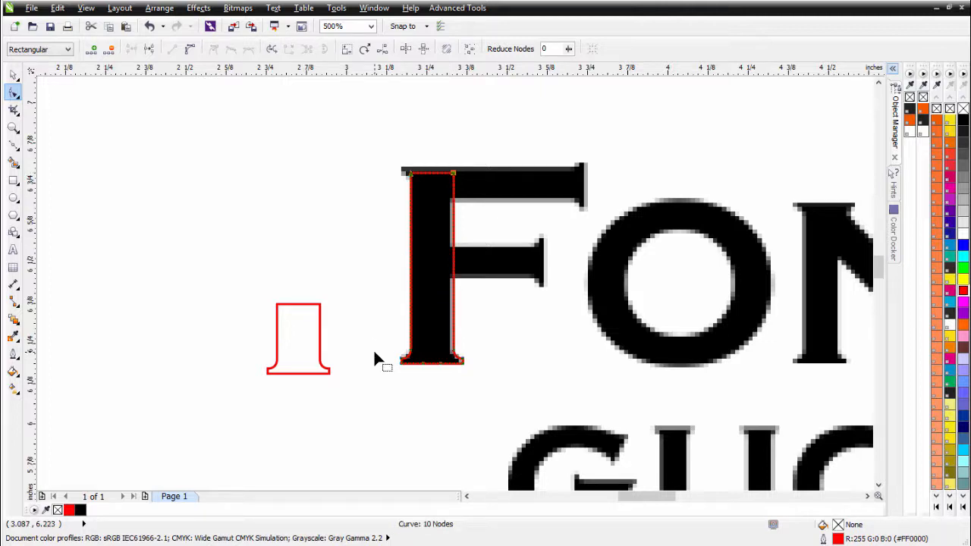
# Place a copy of the spare foot shape between it and the F's upper stem, and rotate the copy to 270 degrees.
pyautogui.click(13, 74)
pyautogui.click(281, 326)
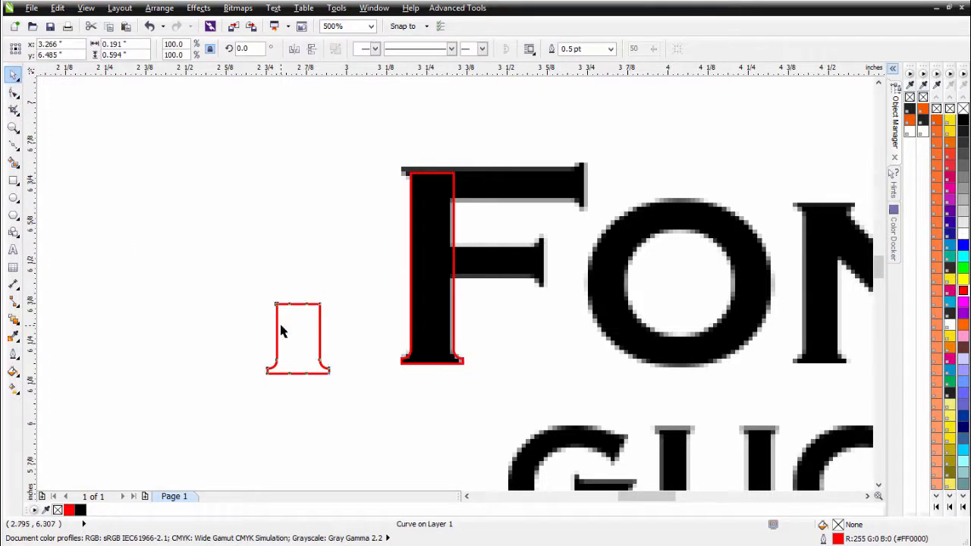
pyautogui.moveTo(291, 329); pyautogui.dragTo(354, 220)
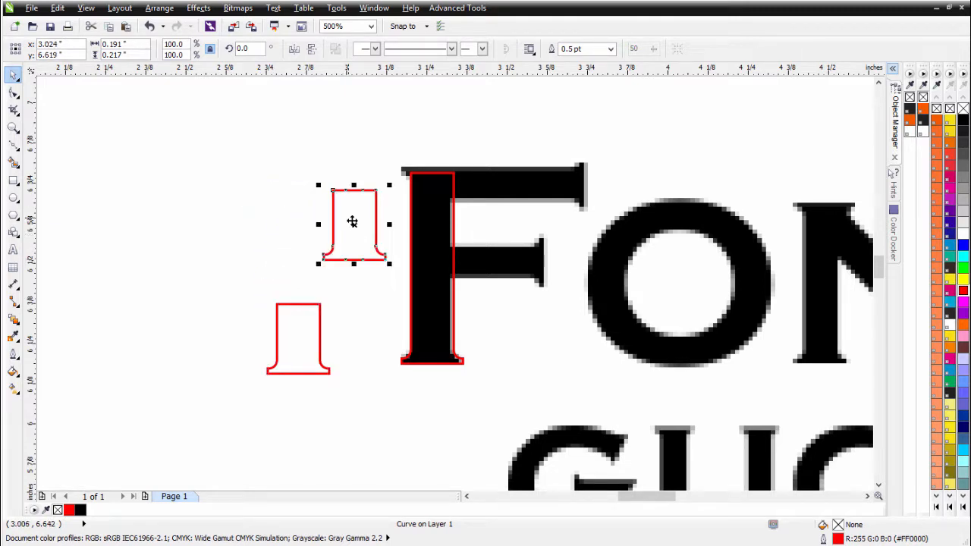
pyautogui.click(352, 209)
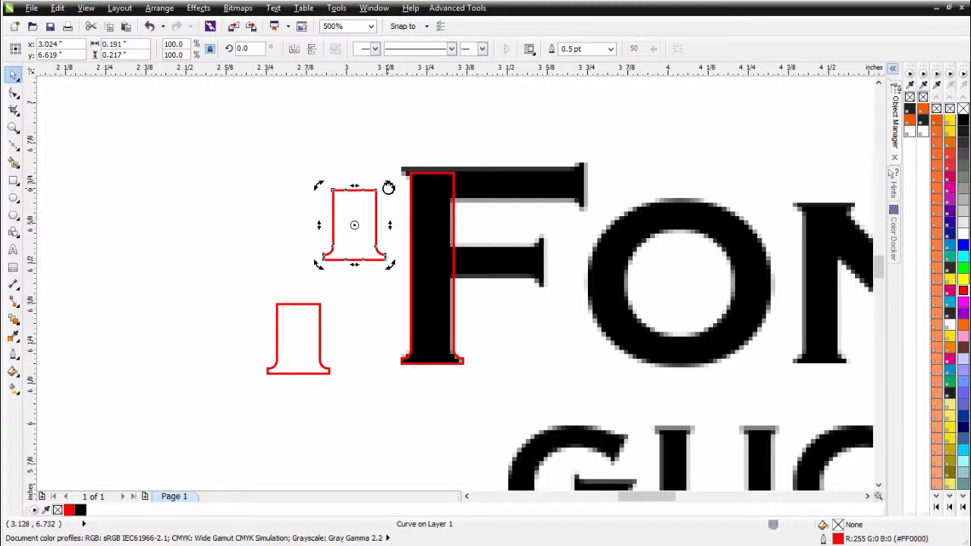
pyautogui.moveTo(389, 186); pyautogui.dragTo(402, 267)
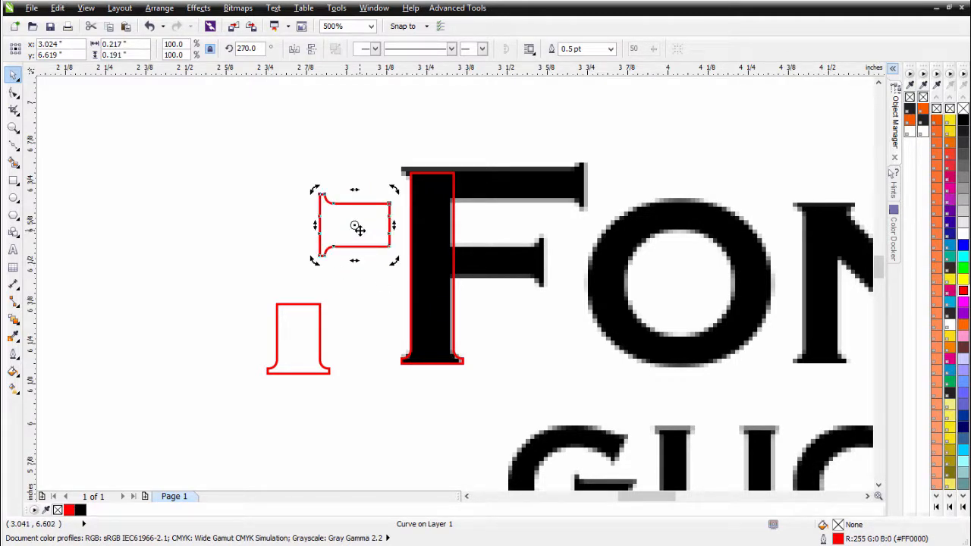
# Place a copy of the sideways foot shape over the outer end of the F's top arm and mirror it horizontally.
pyautogui.moveTo(346, 234); pyautogui.dragTo(543, 199)
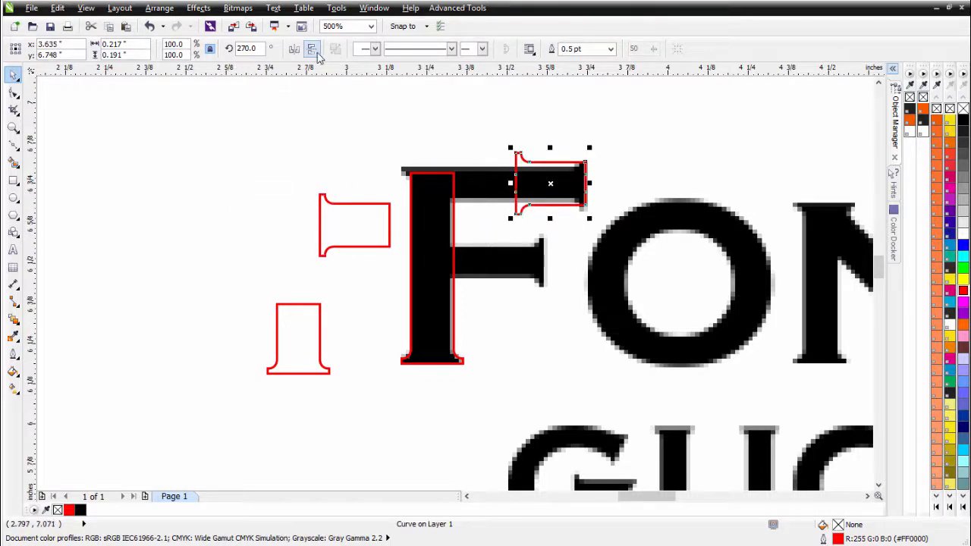
pyautogui.click(295, 49)
pyautogui.scroll(2, 531, 198)
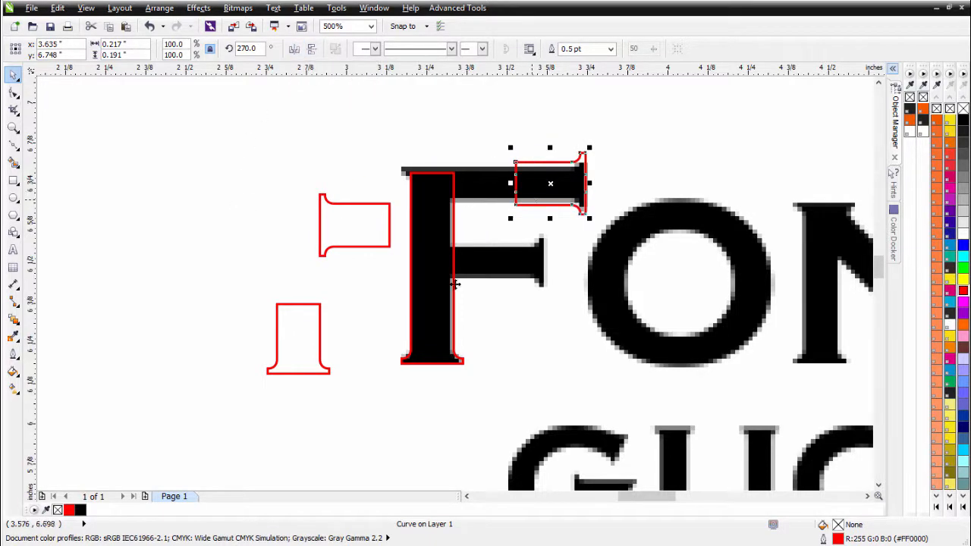
pyautogui.moveTo(587, 230)
pyautogui.mouseDown()
pyautogui.moveTo(606, 230)
pyautogui.moveTo(600, 218)
pyautogui.mouseUp()
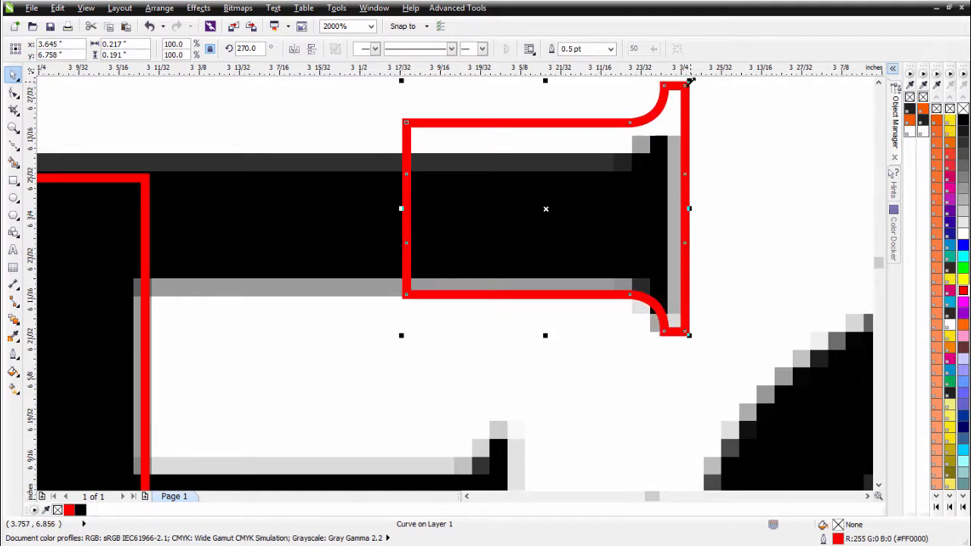
# Scale the mirrored shape down to about 82% and shift it to fit the serif at the end of the top arm.
pyautogui.moveTo(687, 82); pyautogui.dragTo(646, 118)
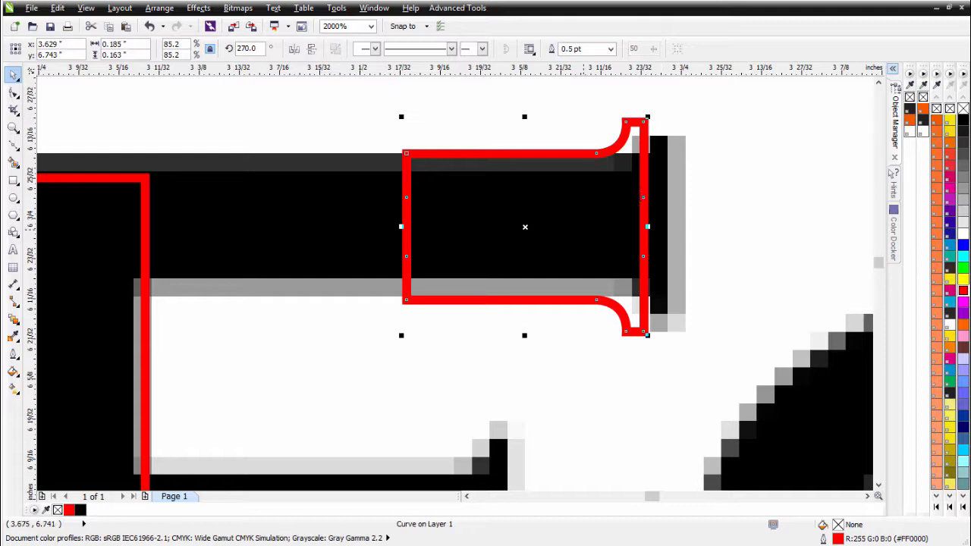
pyautogui.moveTo(579, 229); pyautogui.dragTo(620, 229)
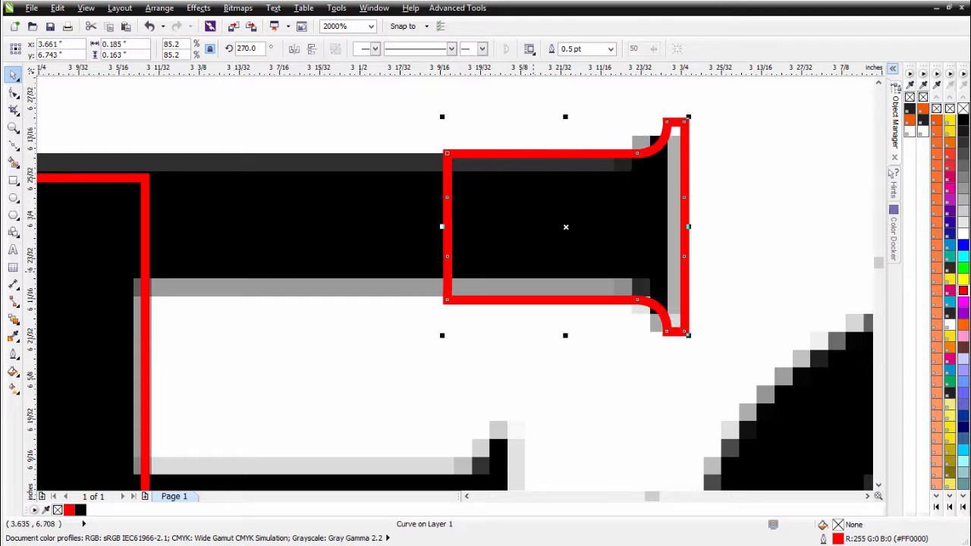
pyautogui.scroll(-1, 417, 327)
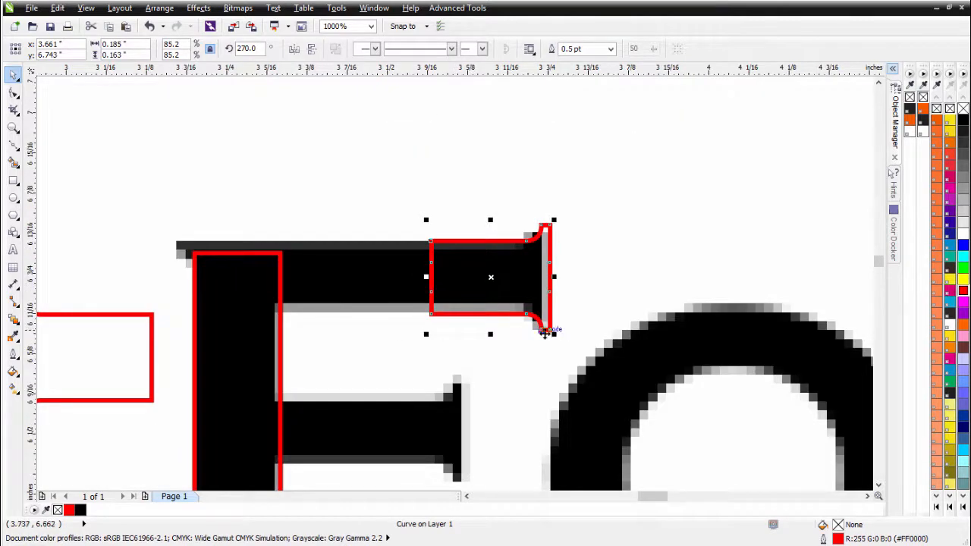
pyautogui.moveTo(554, 334); pyautogui.dragTo(549, 330)
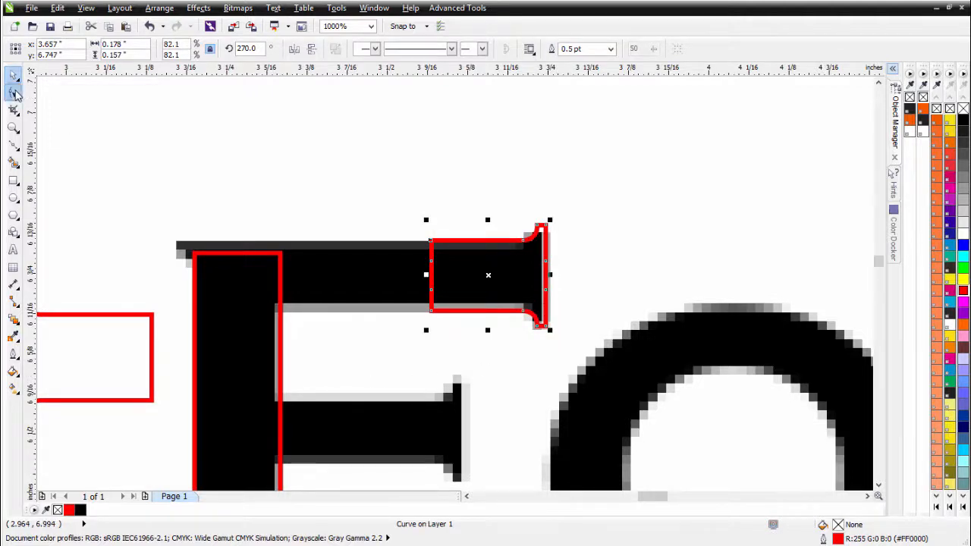
# Stretch the inner end nodes of the top arm shape into the stem, making the shape about 0.521 in wide.
pyautogui.click(14, 91)
pyautogui.moveTo(416, 207); pyautogui.dragTo(464, 352)
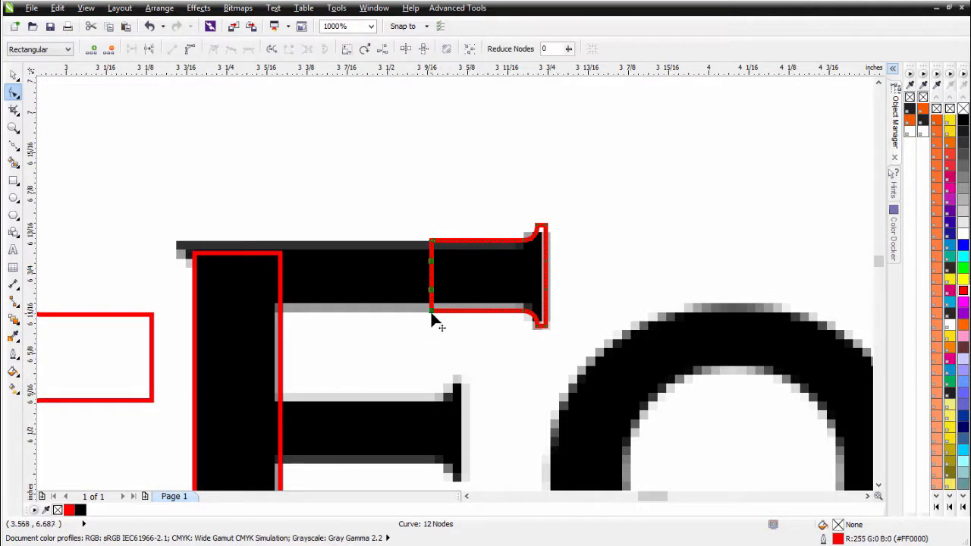
pyautogui.moveTo(432, 315); pyautogui.dragTo(210, 310)
pyautogui.press('F3')
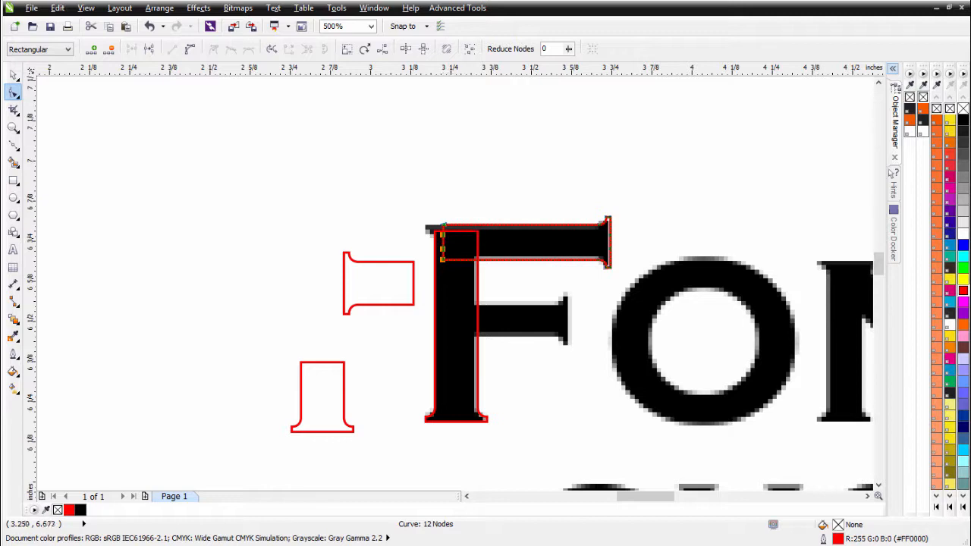
pyautogui.scroll(1, 471, 252)
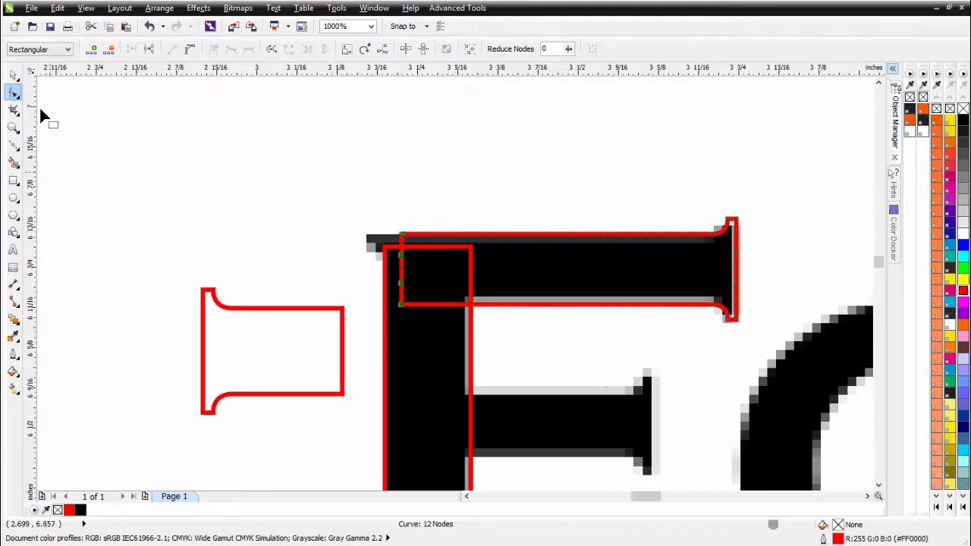
# Shorten the stem shape from its top edge to about 0.542 in high.
pyautogui.click(14, 75)
pyautogui.click(425, 241)
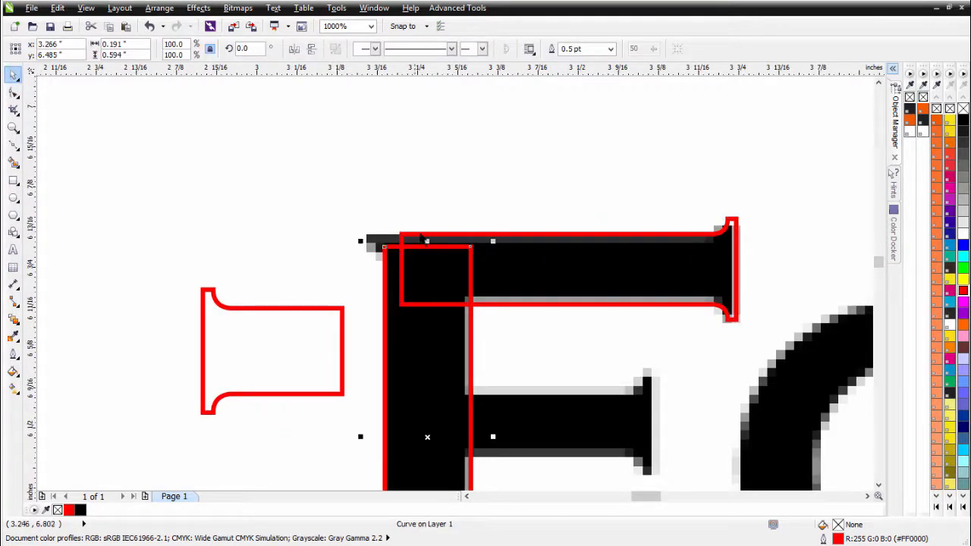
pyautogui.moveTo(425, 241); pyautogui.dragTo(424, 280)
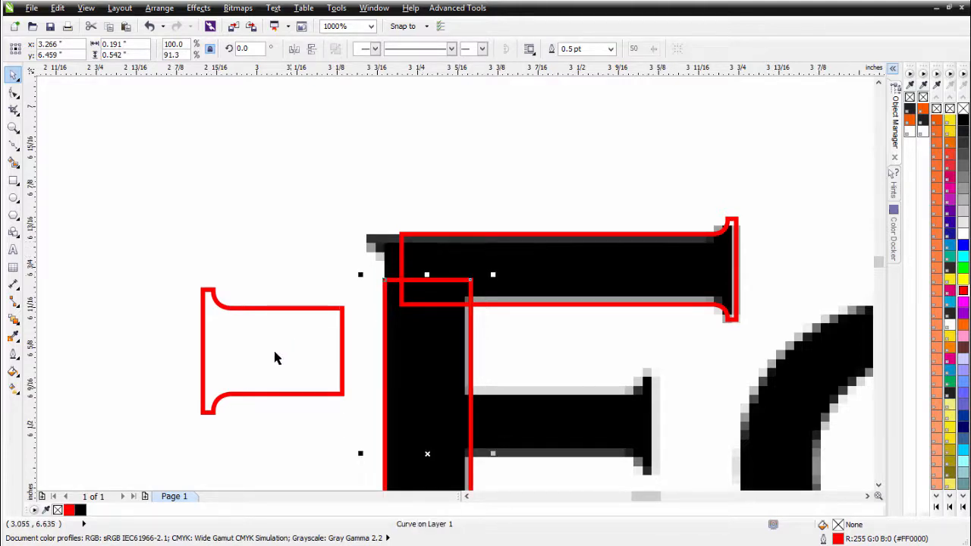
# Move the sideways foot shape level with the top arm and create a copy of it rotated to 180 degrees.
pyautogui.click(273, 348)
pyautogui.moveTo(293, 339); pyautogui.dragTo(278, 286)
pyautogui.click(286, 277)
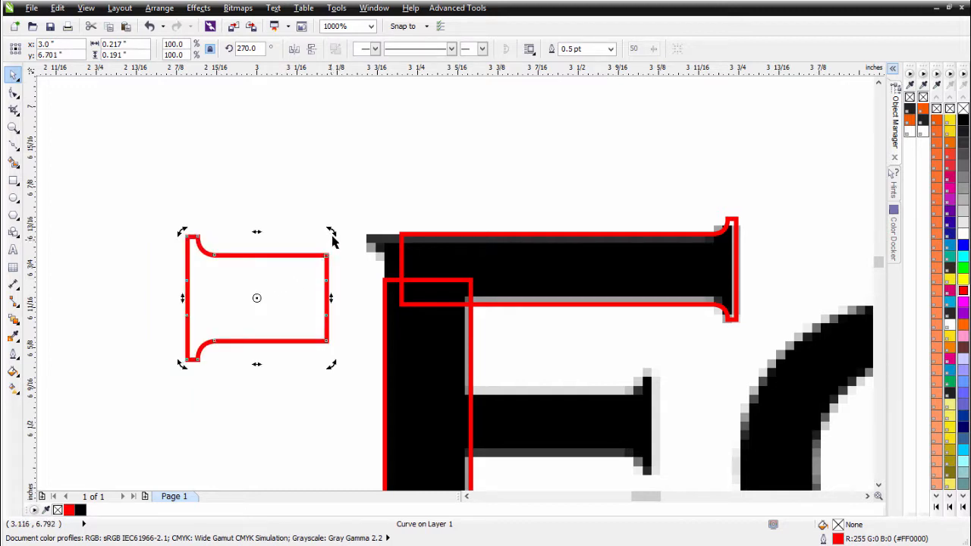
pyautogui.moveTo(331, 235); pyautogui.dragTo(314, 375)
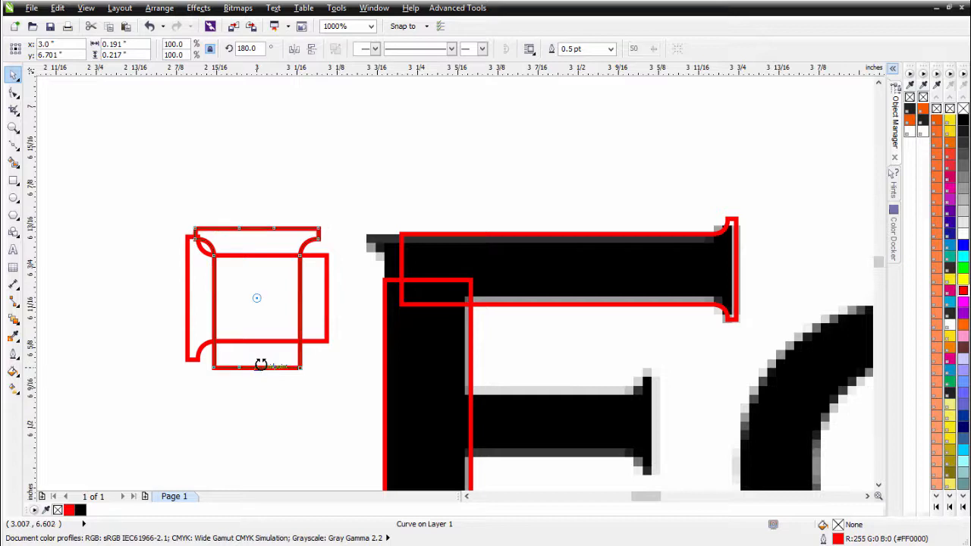
pyautogui.moveTo(260, 362); pyautogui.dragTo(292, 361)
pyautogui.hotkey('ctrl', 'z')
pyautogui.hotkey('ctrl', 'z')
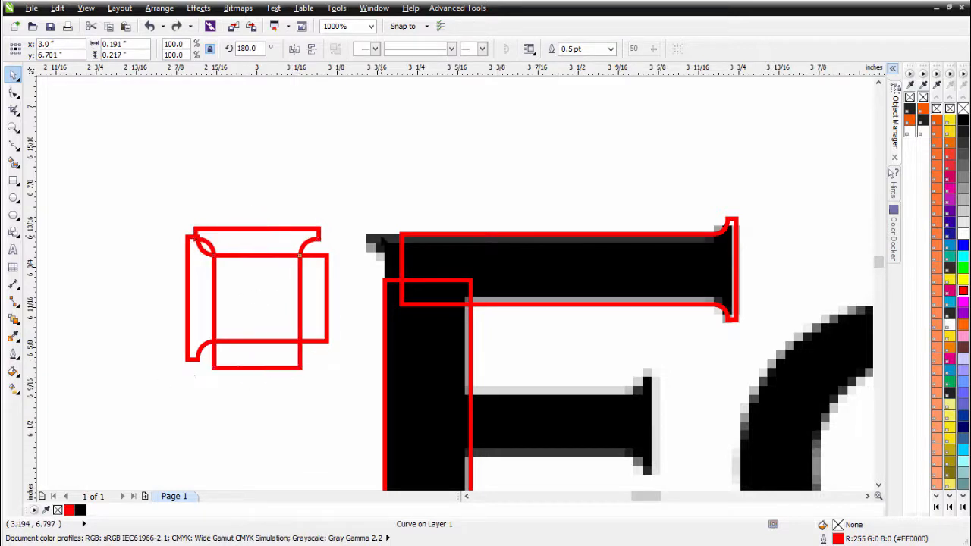
# Place the upside-down foot copy over the top of the stem as its upper serif and align it with the stem by vertical centers.
pyautogui.moveTo(332, 230); pyautogui.dragTo(433, 363)
pyautogui.rightClick(311, 372)
pyautogui.click(289, 446)
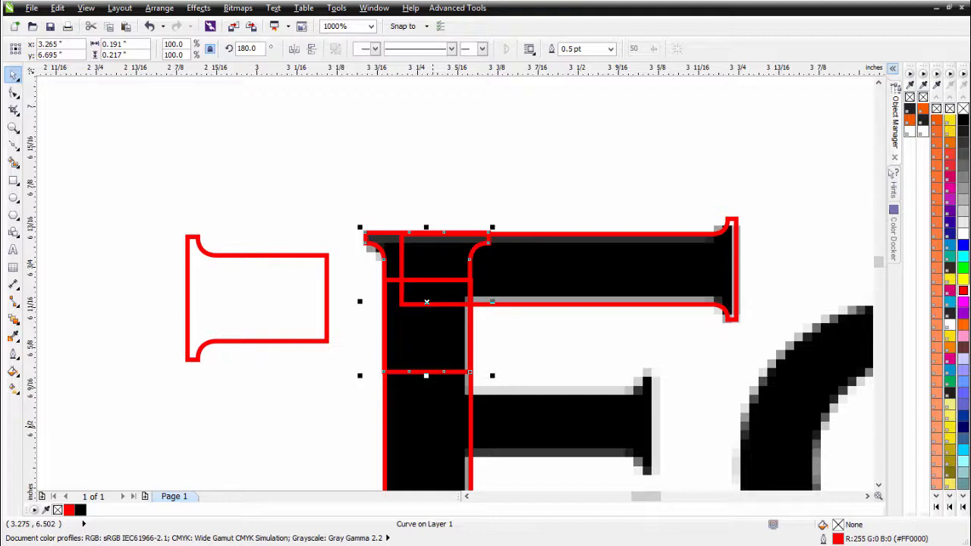
pyautogui.keyDown('shift'); pyautogui.click(433, 426); pyautogui.keyUp('shift')
pyautogui.scroll(-1, 415, 411)
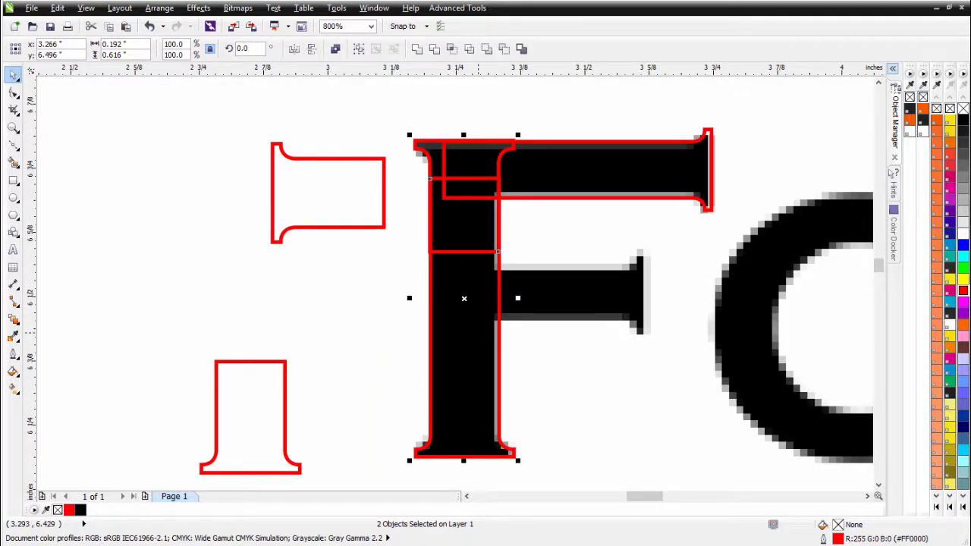
pyautogui.press('c')
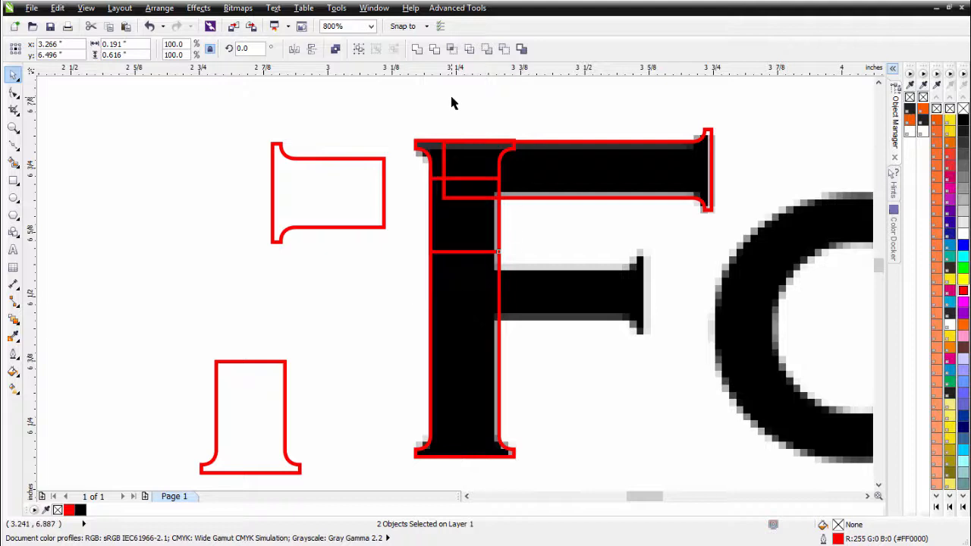
pyautogui.click(443, 116)
# Try to align the stem's upper serif shape with the top edge of the arm shape, and undo the alignment.
pyautogui.click(424, 145)
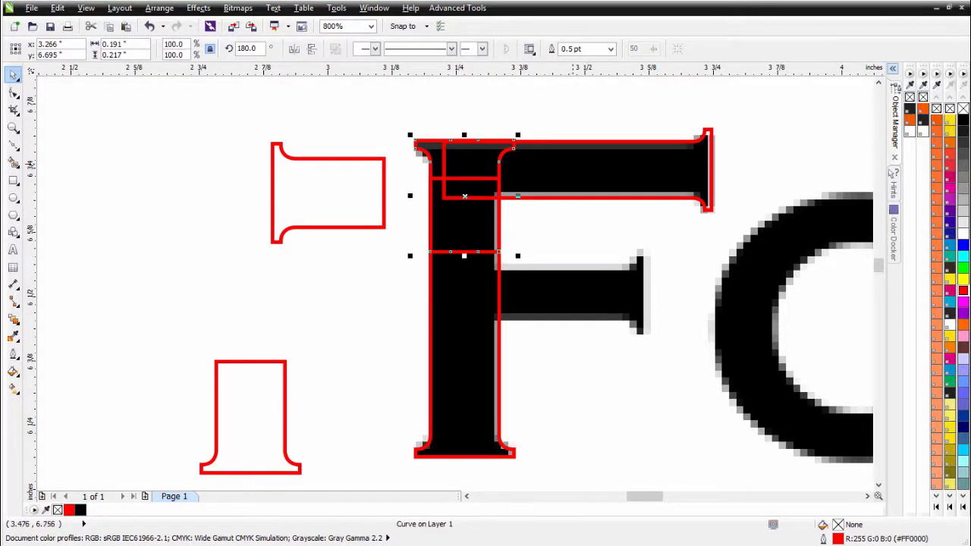
pyautogui.keyDown('shift'); pyautogui.click(587, 163); pyautogui.keyUp('shift')
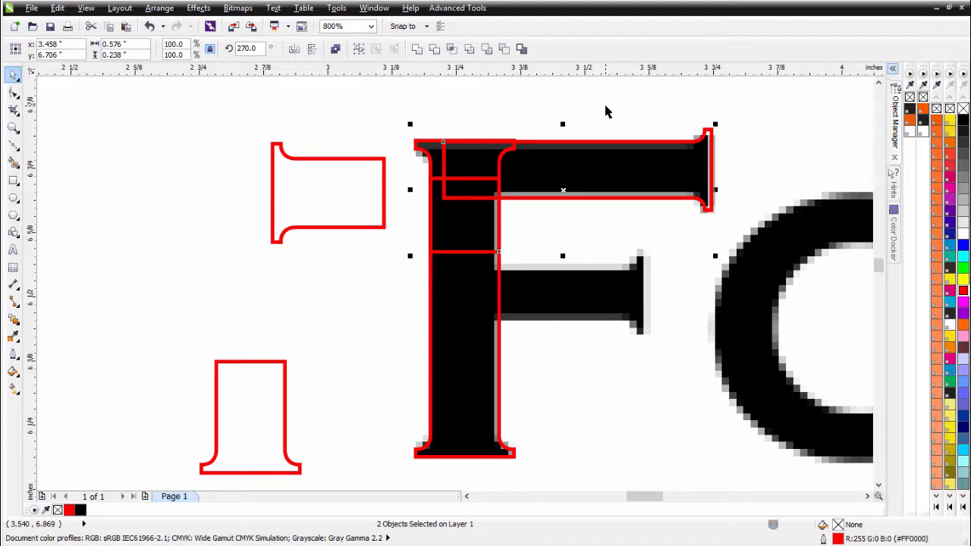
pyautogui.press('t')
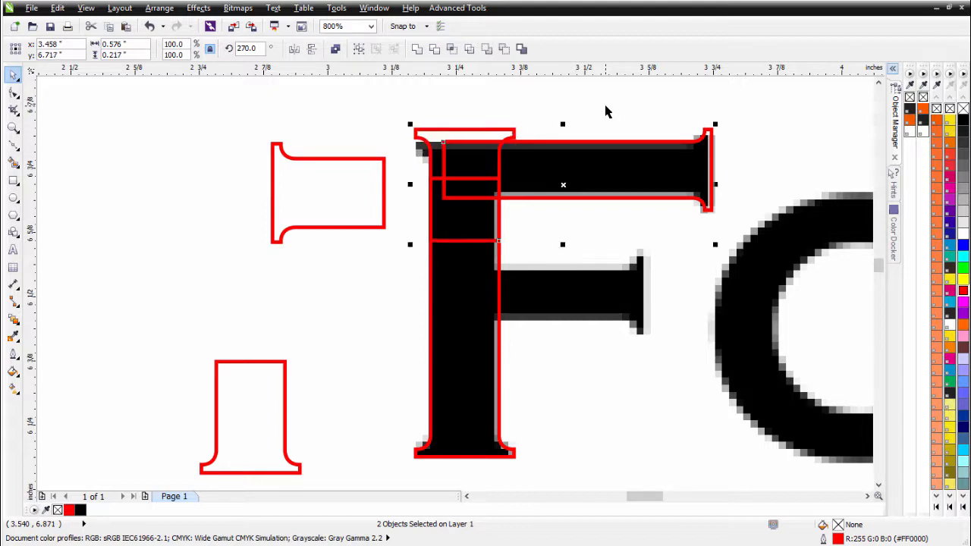
pyautogui.hotkey('ctrl', 'z')
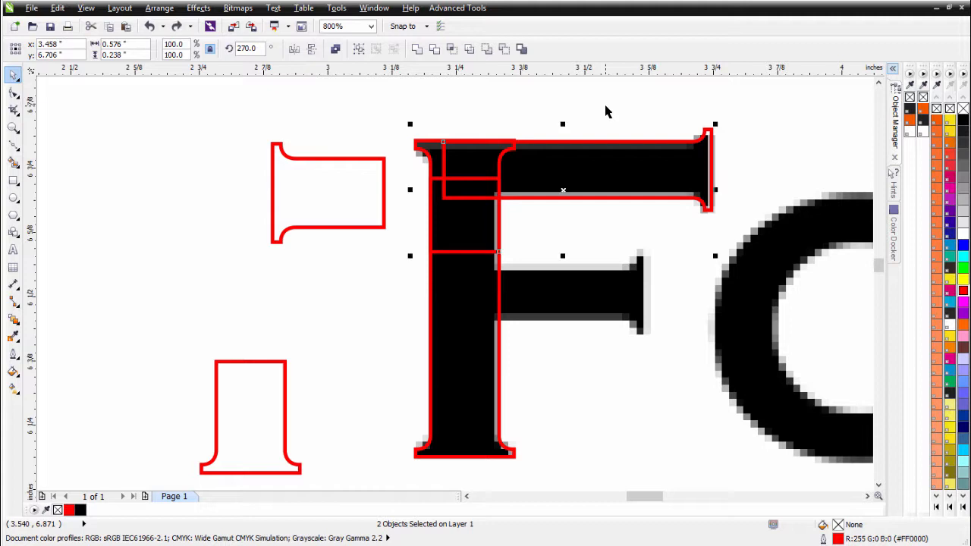
pyautogui.press('Escape')
# Make a duplicate of the F's top arm shape in place and give the copy a blue outline.
pyautogui.scroll(1, 705, 136)
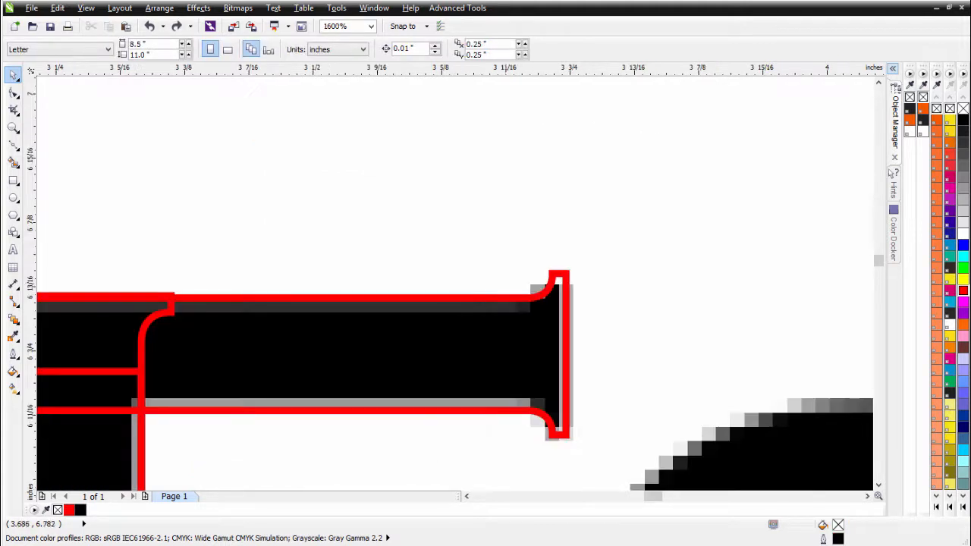
pyautogui.scroll(-1, 570, 278)
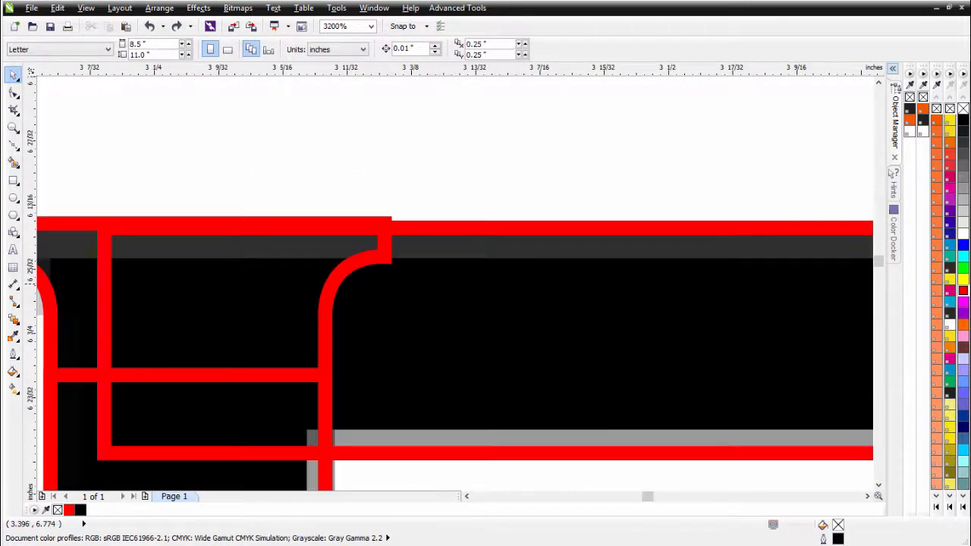
pyautogui.click(425, 269)
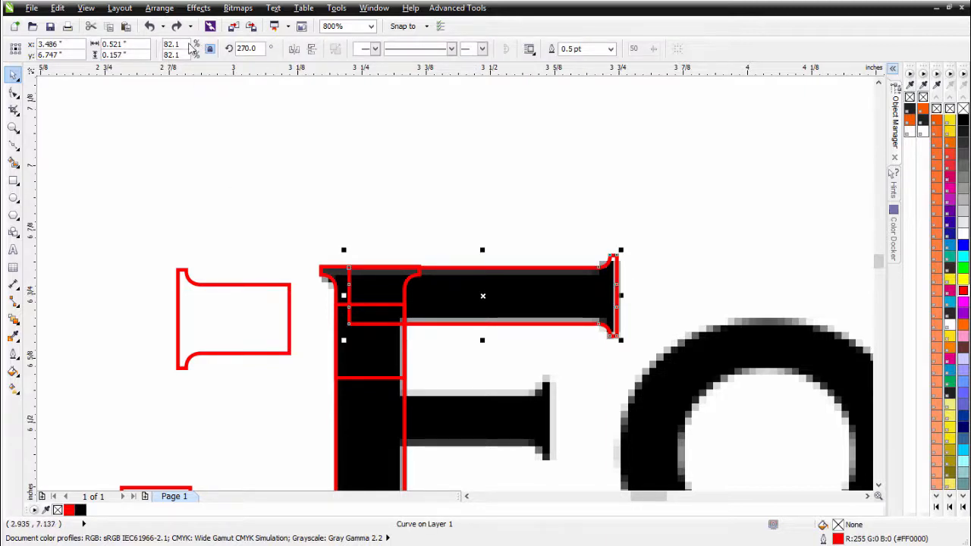
pyautogui.click(129, 29)
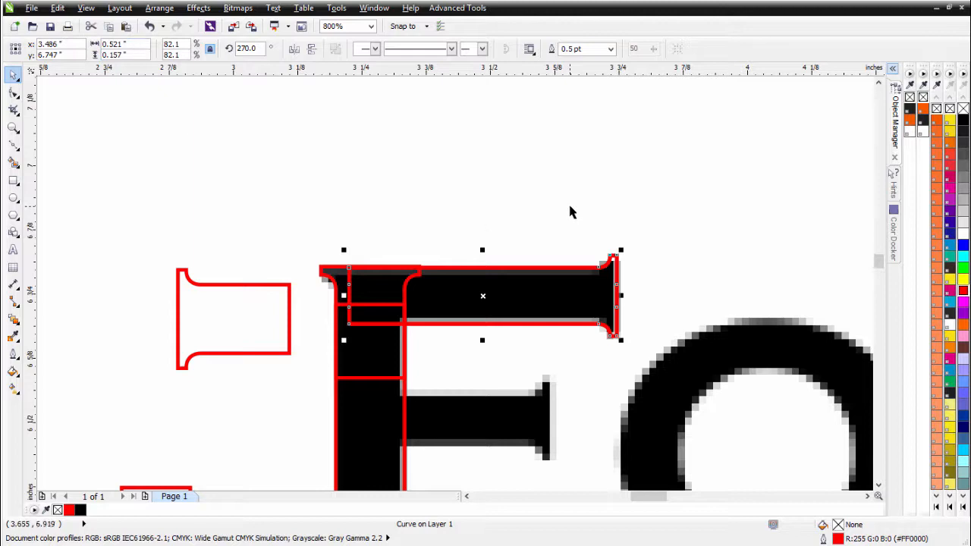
pyautogui.rightClick(962, 245)
# Draw a rectangle about 0.335 by 0.314 in over the blue arm copy's serif end and subtract it from that copy.
pyautogui.click(16, 185)
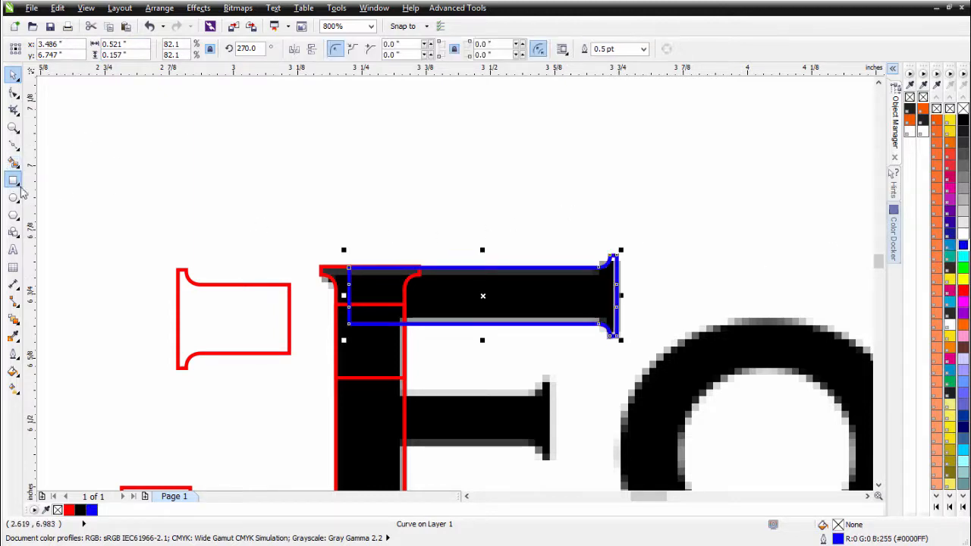
pyautogui.moveTo(659, 206); pyautogui.dragTo(478, 376)
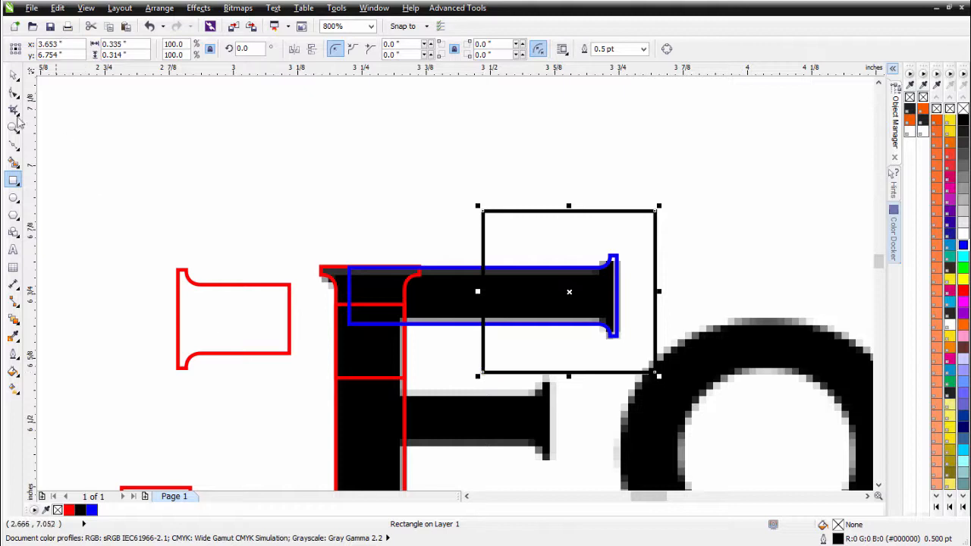
pyautogui.click(14, 74)
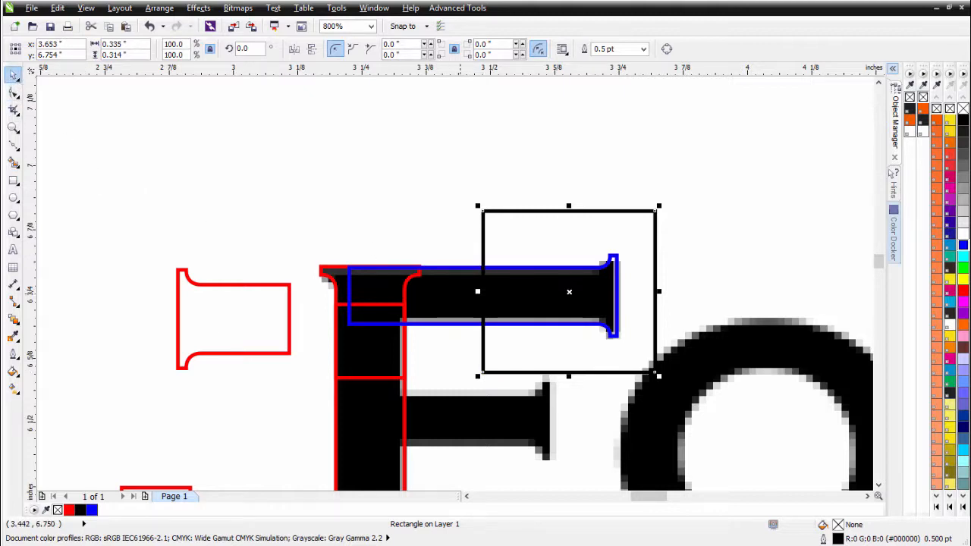
pyautogui.keyDown('shift'); pyautogui.click(461, 294); pyautogui.keyUp('shift')
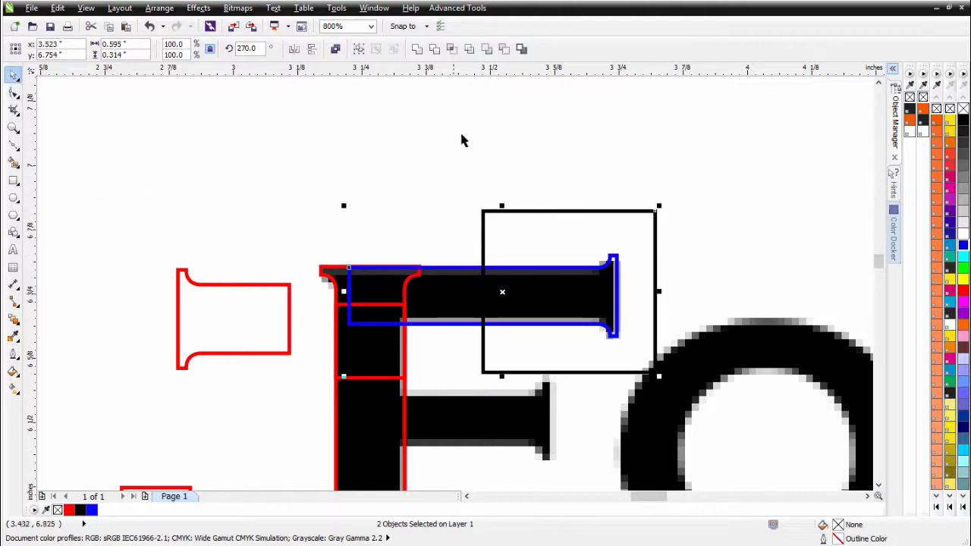
pyautogui.click(503, 50)
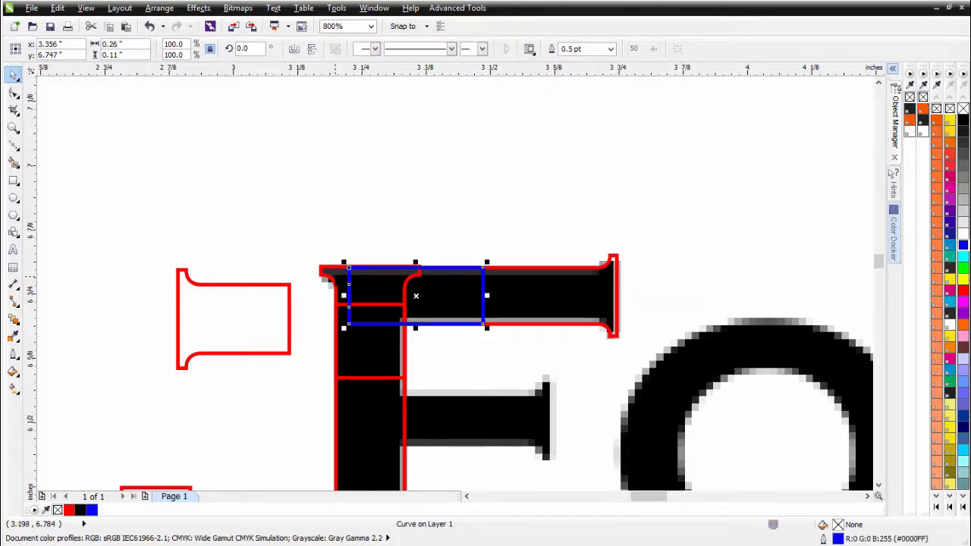
# Align the top of the stem's upper serif shape with the blue arm piece, and delete the blue piece.
pyautogui.click(334, 278)
pyautogui.keyDown('shift'); pyautogui.click(483, 291); pyautogui.keyUp('shift')
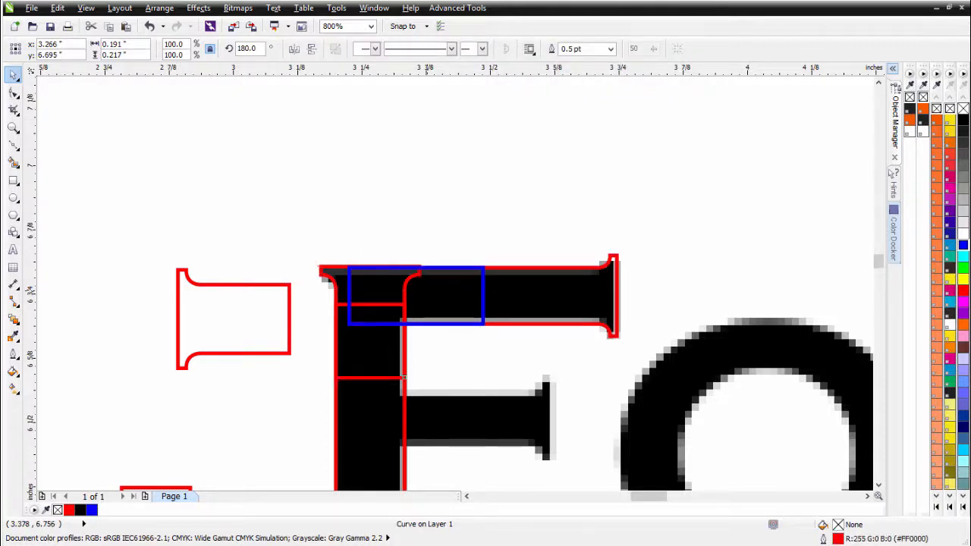
pyautogui.press('t')
pyautogui.click(488, 226)
pyautogui.click(472, 306)
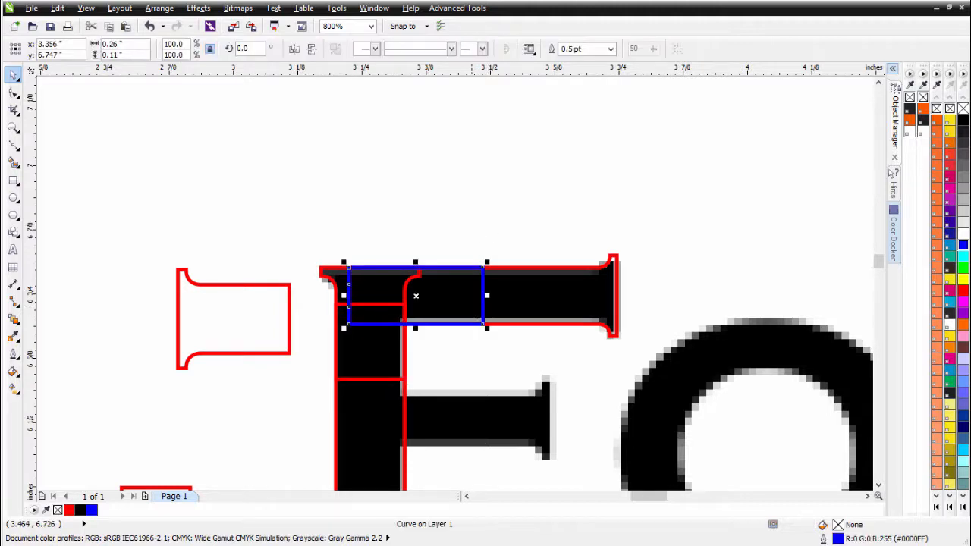
pyautogui.press('Delete')
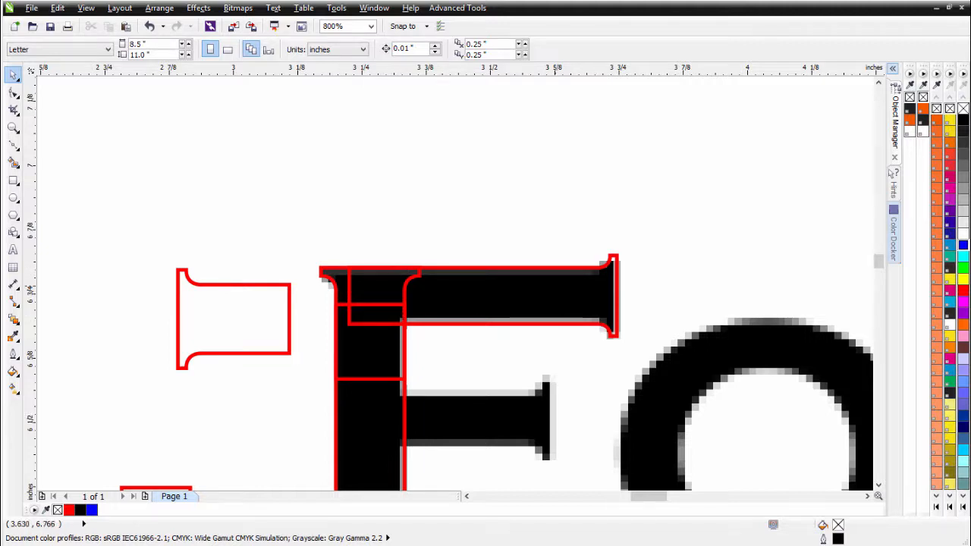
# Place a copy of the top arm shape over the F's middle arm and shorten its stem end to about 0.371 in wide overall.
pyautogui.click(552, 290)
pyautogui.moveTo(534, 298); pyautogui.dragTo(472, 436)
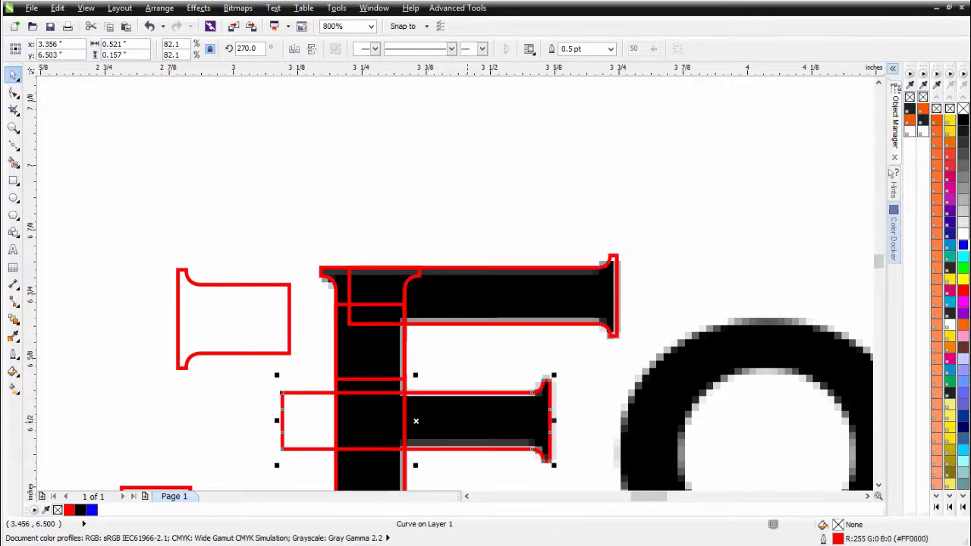
pyautogui.click(13, 92)
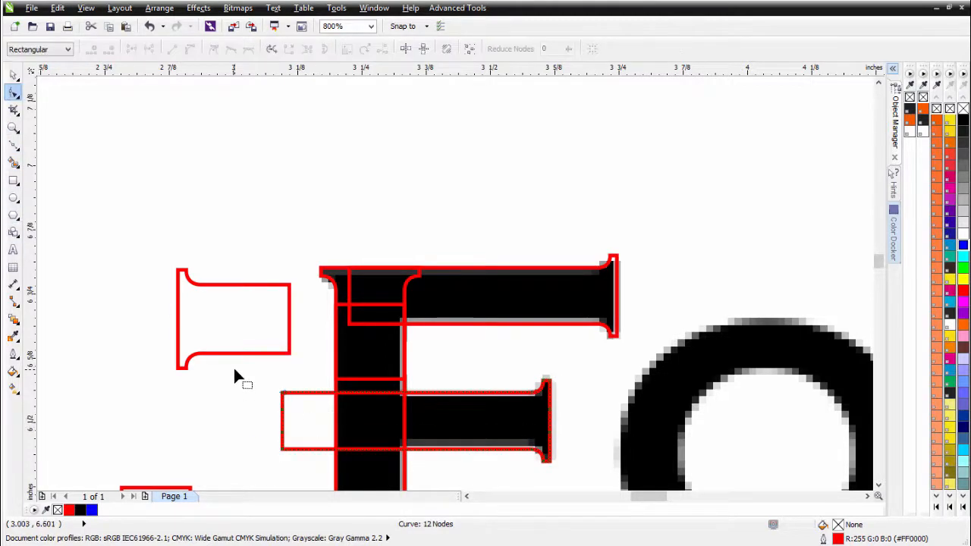
pyautogui.moveTo(234, 370); pyautogui.dragTo(360, 448)
pyautogui.scroll(-1, 479, 410)
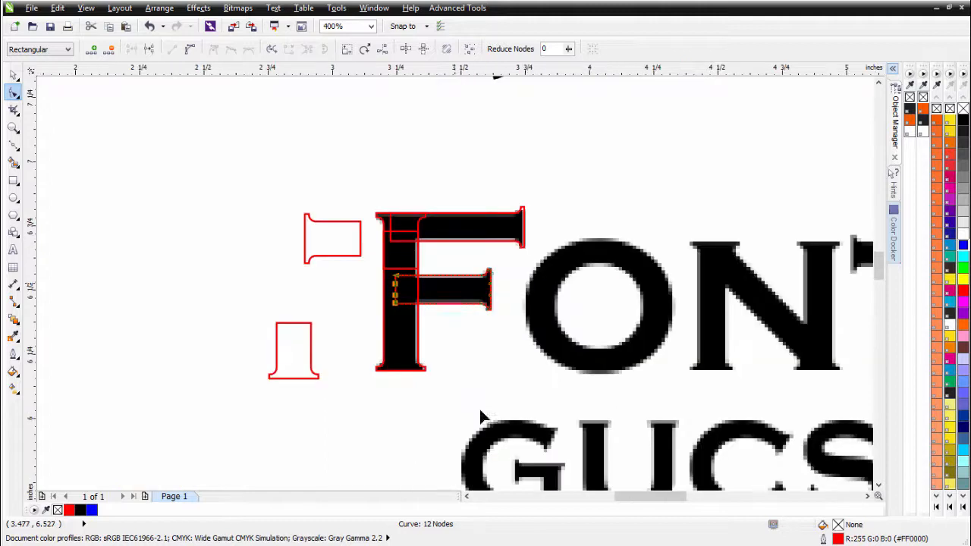
# Place a spare copy of all four F shapes in the empty area to the left of the lettering.
pyautogui.click(14, 75)
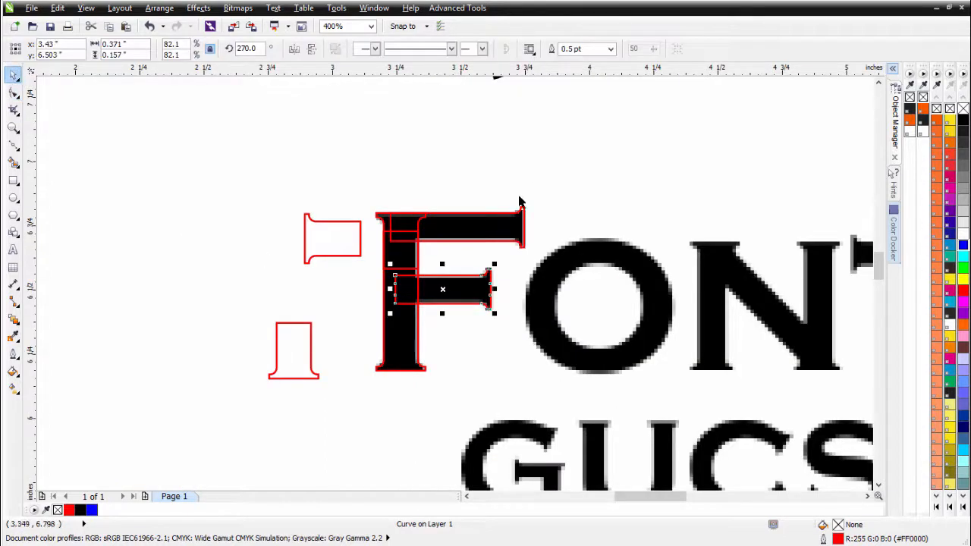
pyautogui.click(533, 188)
pyautogui.moveTo(546, 159); pyautogui.dragTo(350, 391)
pyautogui.moveTo(479, 298); pyautogui.dragTo(200, 259)
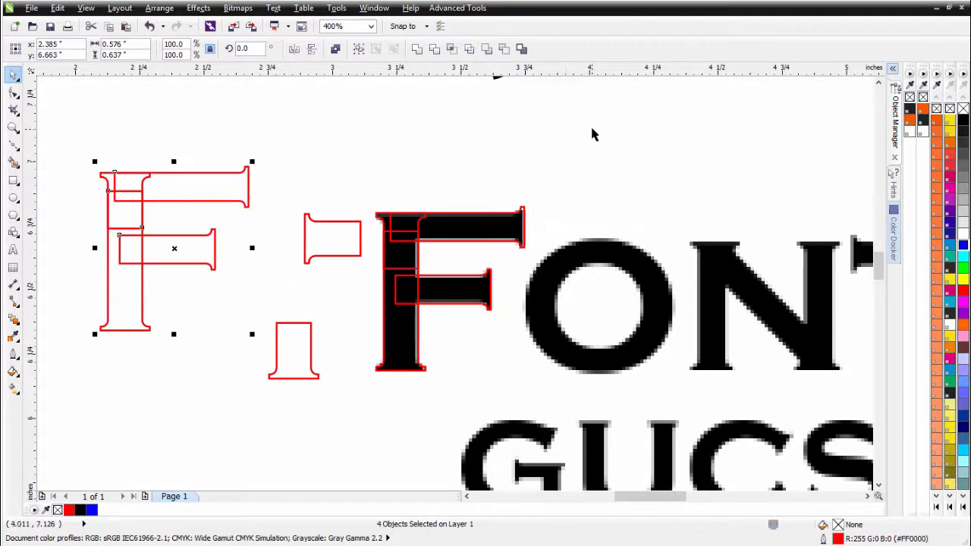
# Squeeze the middle arm shape from its upper and lower edges to about 0.141 in high to fit the bitmap.
pyautogui.moveTo(567, 132); pyautogui.dragTo(359, 409)
pyautogui.scroll(2, 459, 316)
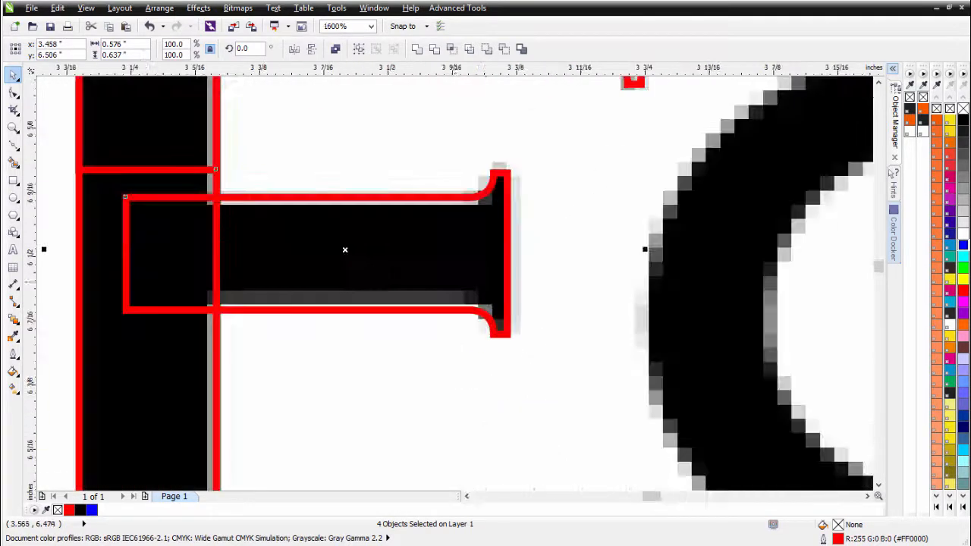
pyautogui.scroll(1, 470, 229)
pyautogui.scroll(-1, 455, 282)
pyautogui.click(602, 300)
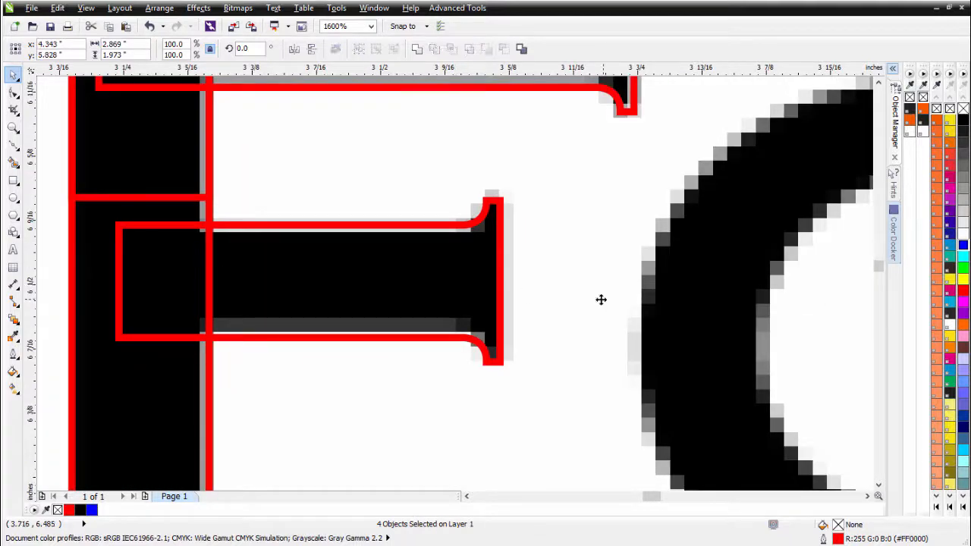
pyautogui.click(355, 267)
pyautogui.moveTo(309, 195); pyautogui.dragTo(310, 202)
pyautogui.moveTo(309, 367); pyautogui.dragTo(313, 355)
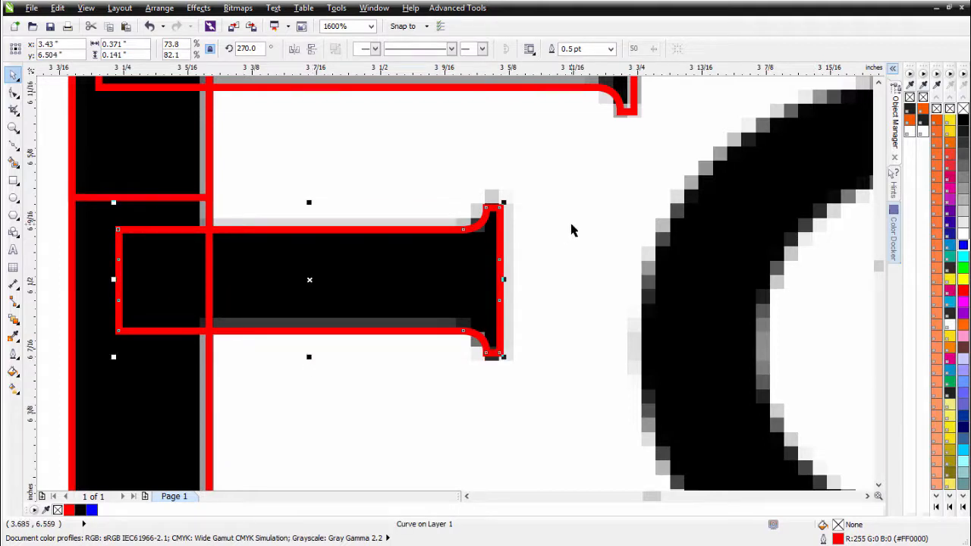
pyautogui.scroll(-2, 572, 229)
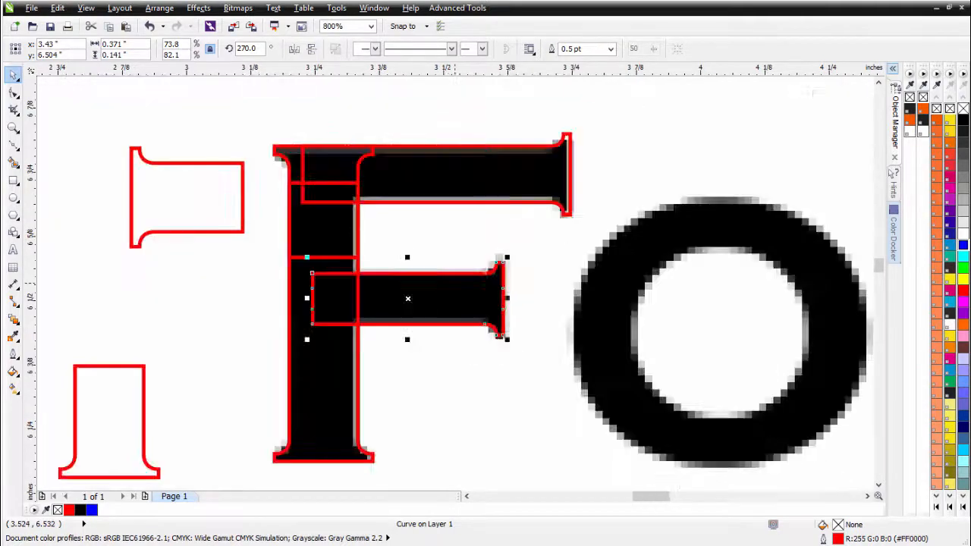
# Weld the four overlapping shapes over the bitmap F into one outline.
pyautogui.moveTo(538, 168); pyautogui.dragTo(346, 397)
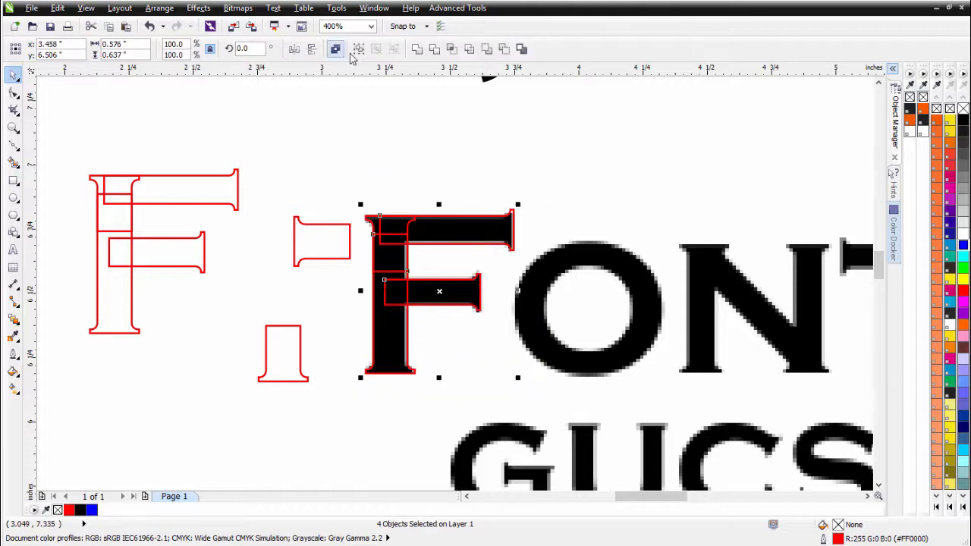
pyautogui.click(416, 48)
pyautogui.click(493, 341)
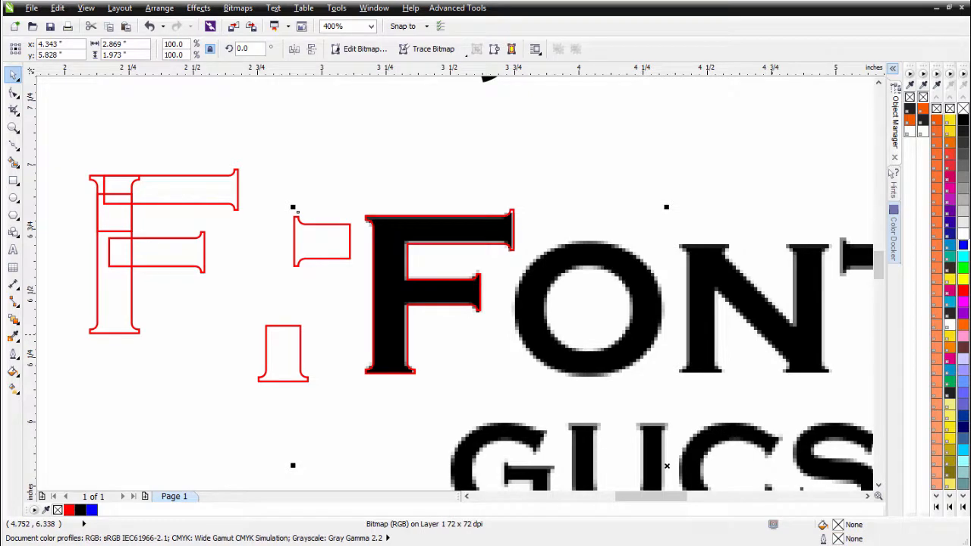
# Deselect all Snap to Objects modes in the program options.
pyautogui.scroll(1, 598, 307)
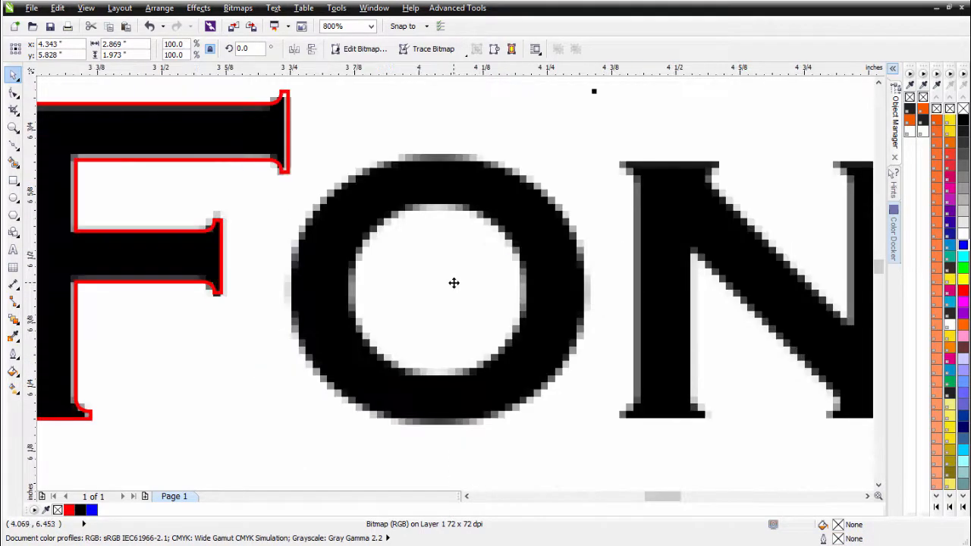
pyautogui.scroll(1, 454, 284)
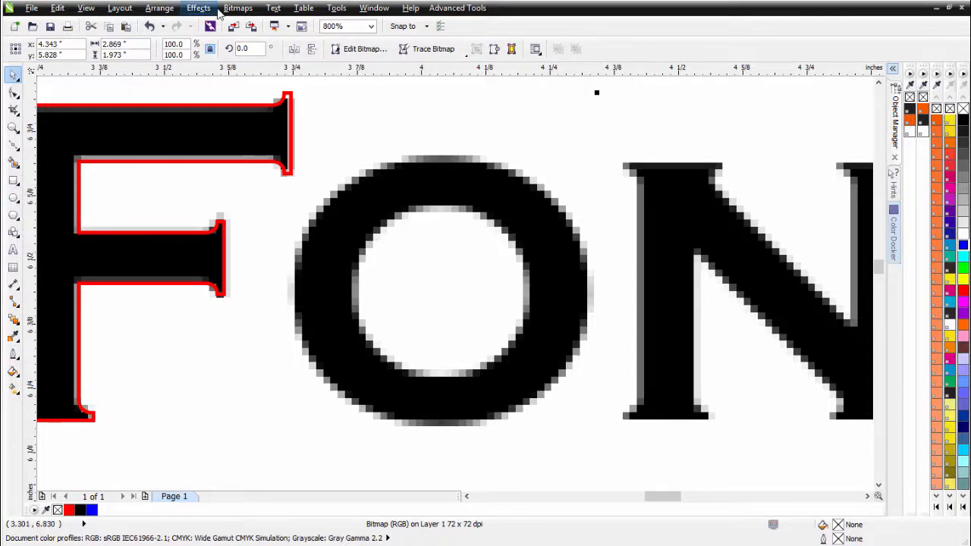
pyautogui.click(336, 8)
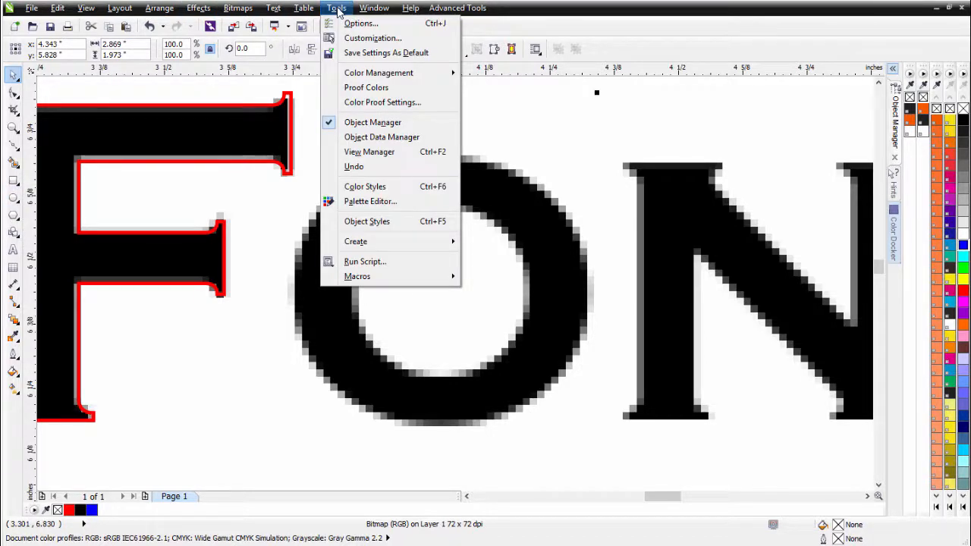
pyautogui.click(359, 23)
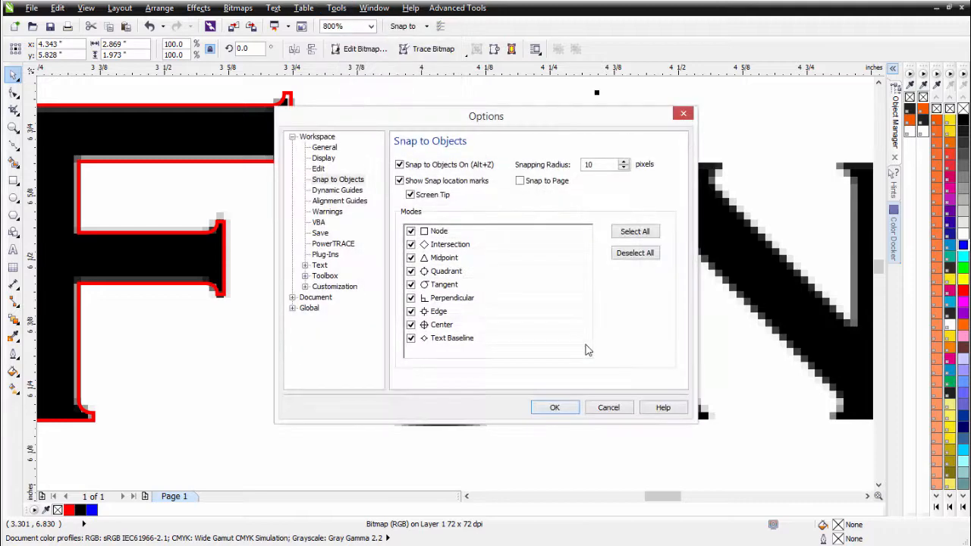
pyautogui.click(638, 257)
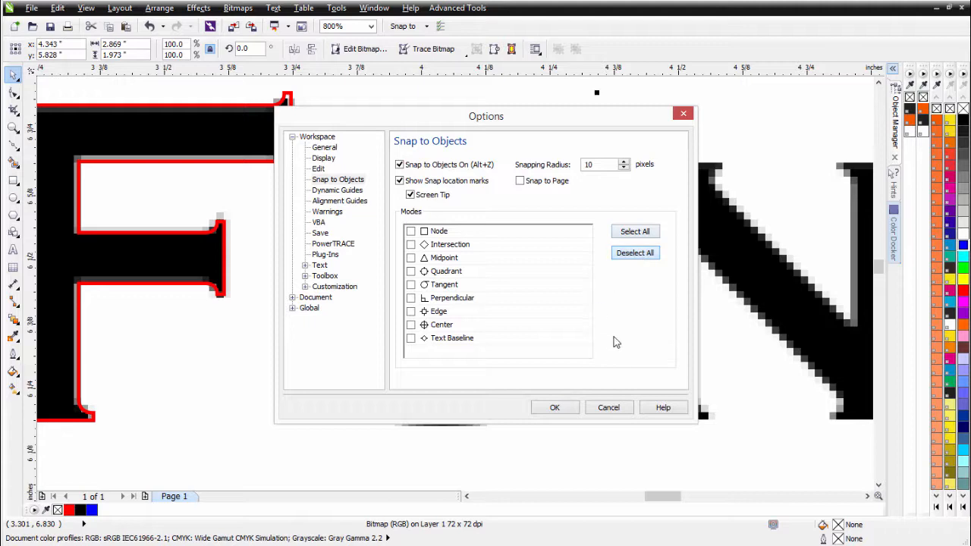
# Turn off centering the mouse when zooming with the wheel in the Zoom, Pan Tool options and apply the settings.
pyautogui.click(305, 275)
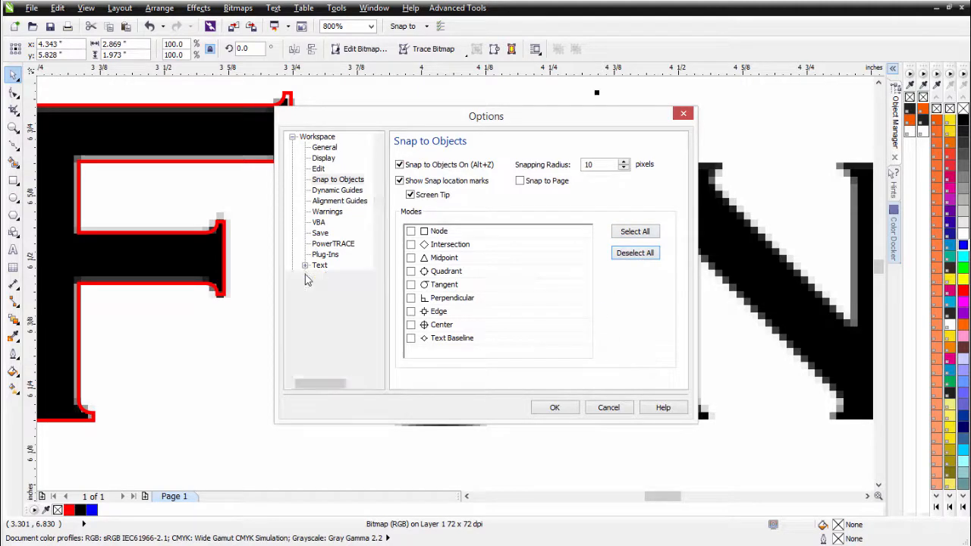
pyautogui.scroll(-1, 377, 315)
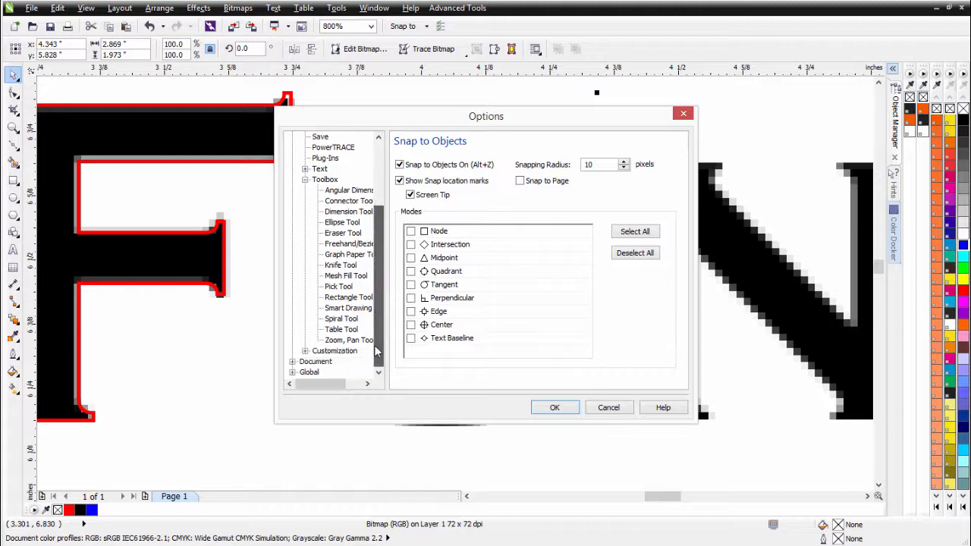
pyautogui.click(328, 341)
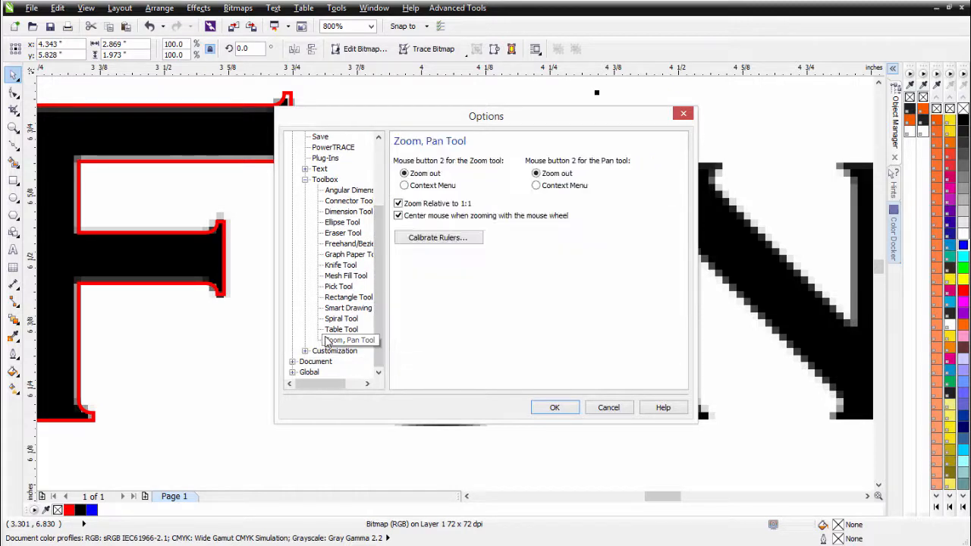
pyautogui.click(399, 216)
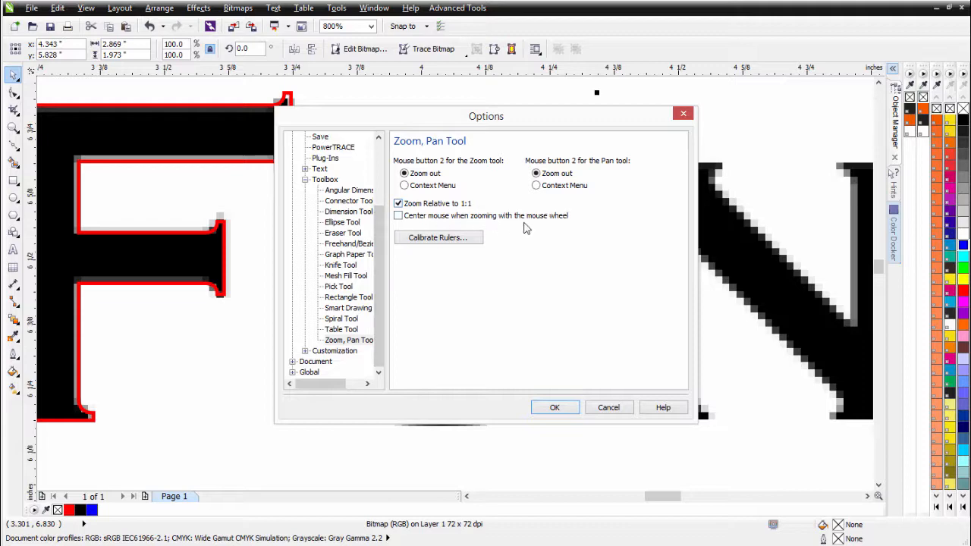
pyautogui.click(552, 410)
pyautogui.scroll(-5, 467, 369)
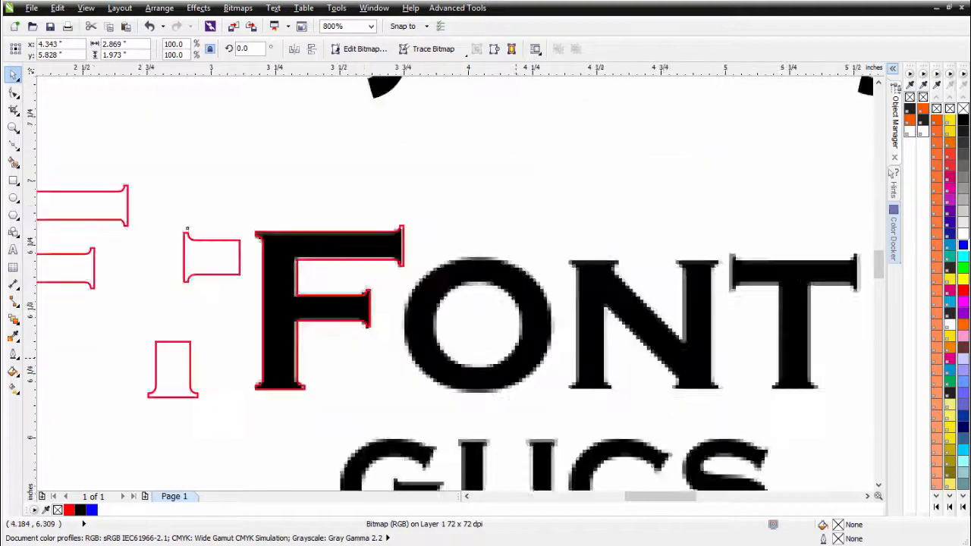
pyautogui.scroll(4, 467, 369)
pyautogui.scroll(-5, 403, 359)
pyautogui.scroll(4, 537, 364)
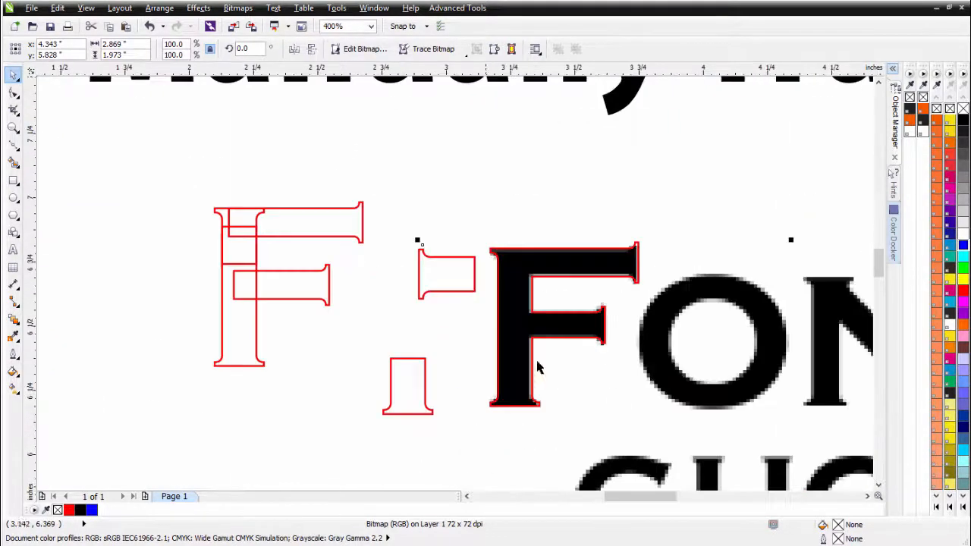
pyautogui.scroll(-4, 680, 356)
pyautogui.scroll(3, 680, 356)
pyautogui.scroll(-2, 708, 360)
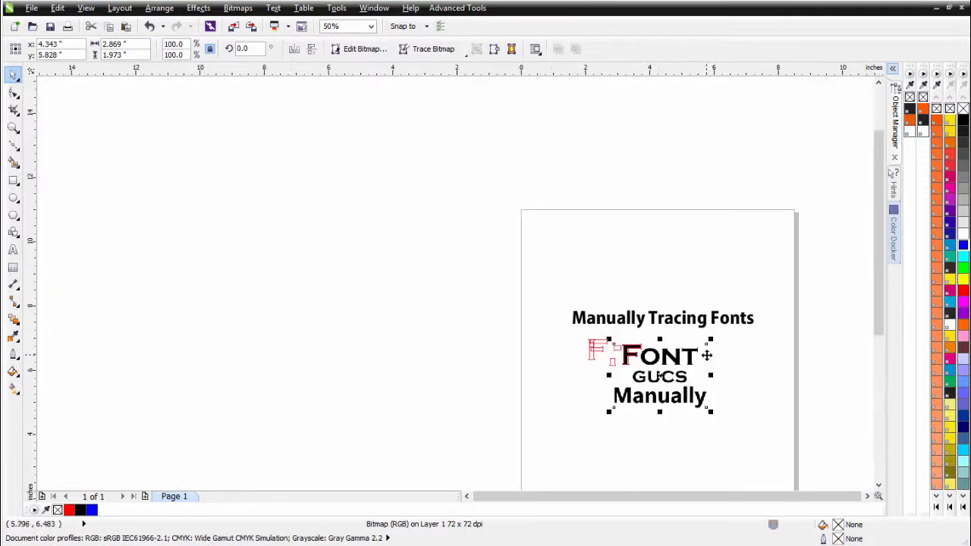
# Turn on centering the mouse when zooming with the wheel in the Zoom, Pan Tool options, check ruler calibration, and apply the settings.
pyautogui.scroll(1, 635, 360)
pyautogui.scroll(3, 635, 360)
pyautogui.scroll(-3, 636, 358)
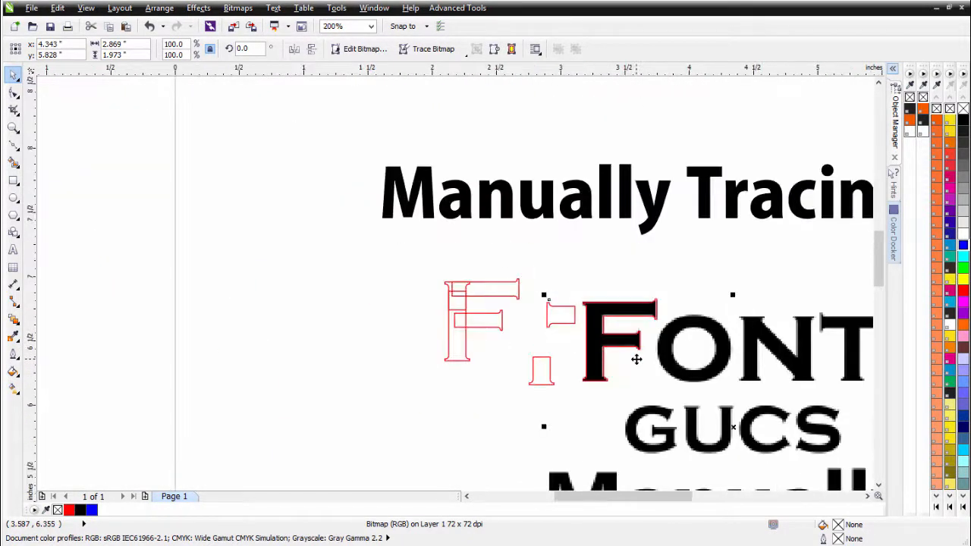
pyautogui.click(334, 7)
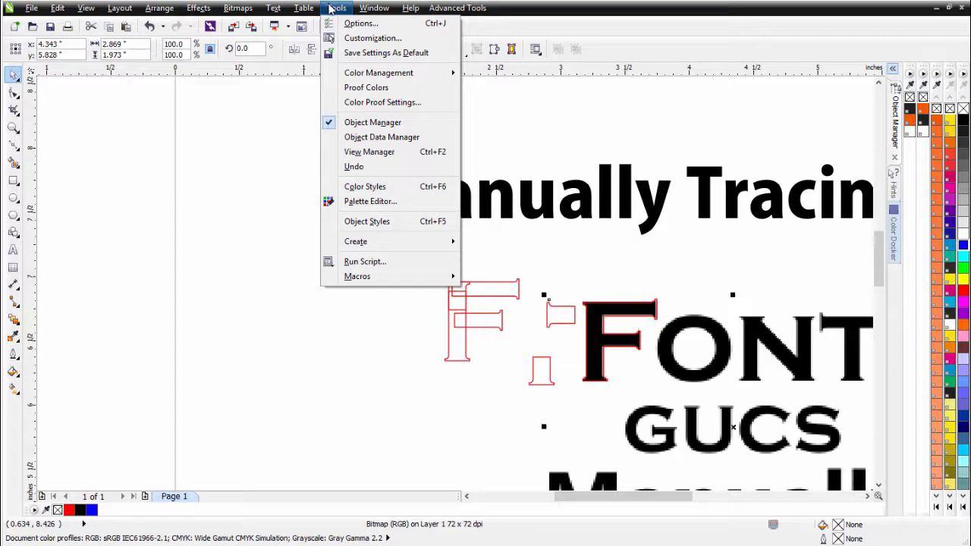
pyautogui.click(345, 24)
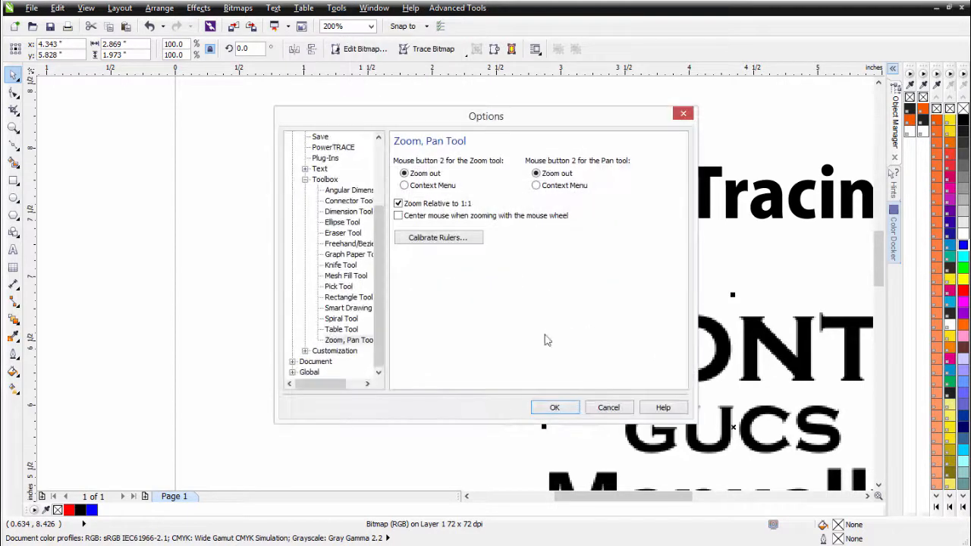
pyautogui.click(398, 216)
pyautogui.click(440, 238)
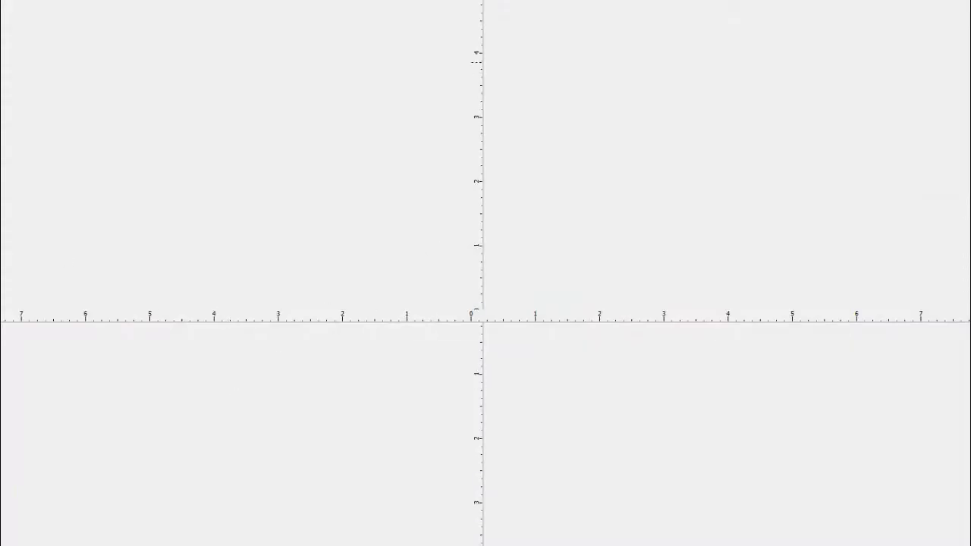
pyautogui.press('Escape')
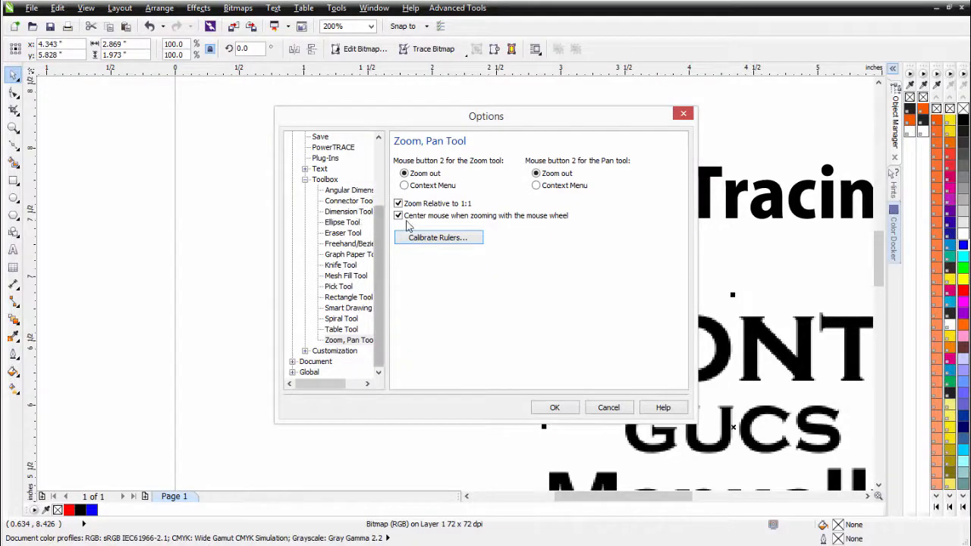
pyautogui.click(555, 407)
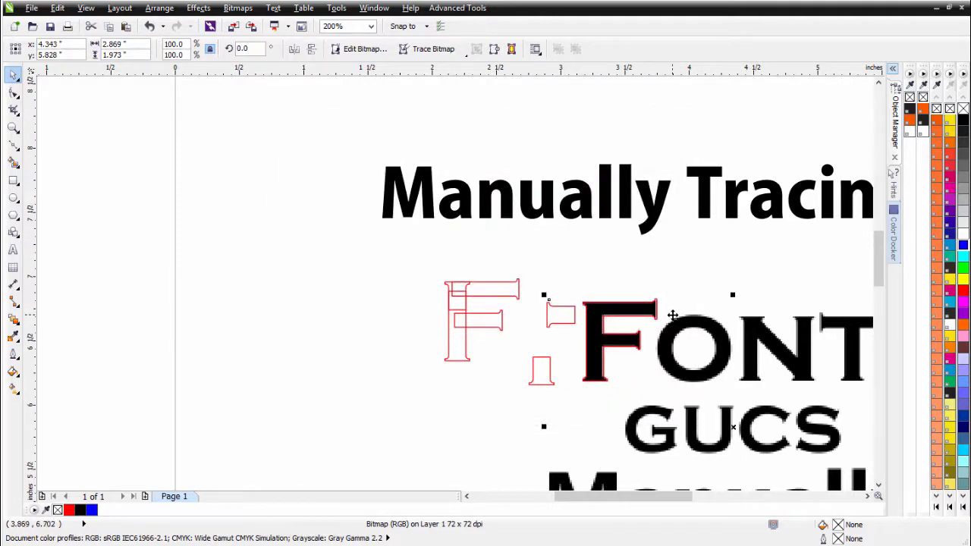
# Draw an ellipse about 0.589 in wide and 0.546 in high around the outside of the bitmap O.
pyautogui.scroll(-2, 455, 284)
pyautogui.scroll(3, 455, 284)
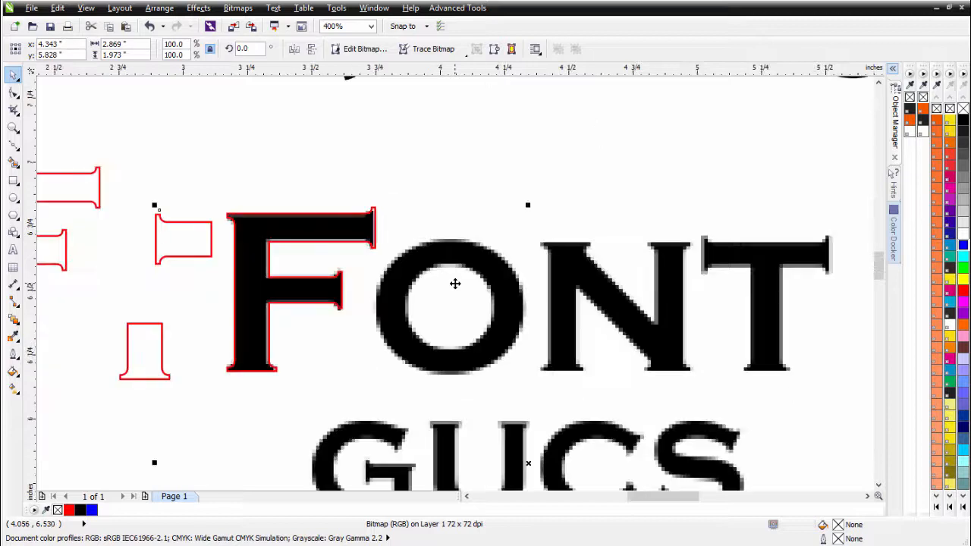
pyautogui.scroll(1, 455, 283)
pyautogui.press('F7')
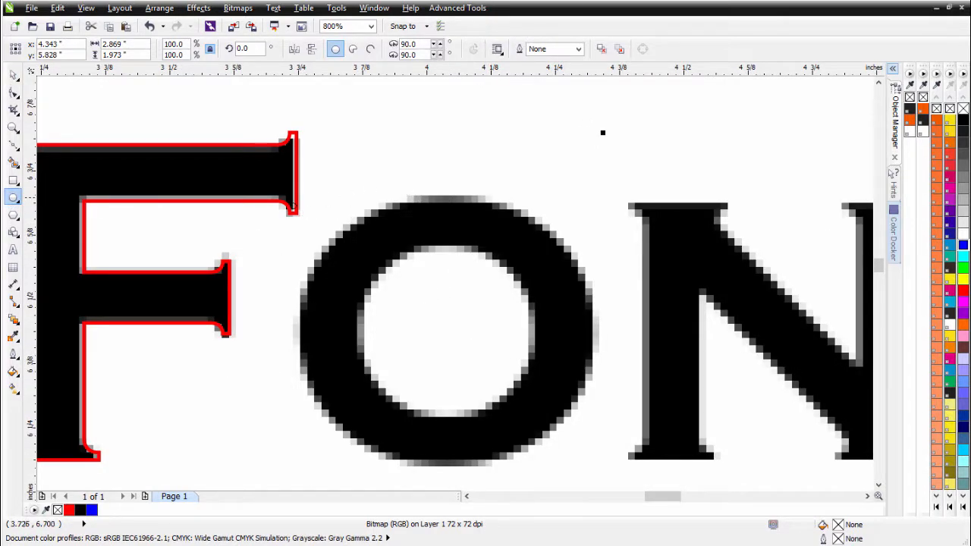
pyautogui.moveTo(298, 189); pyautogui.dragTo(598, 470)
pyautogui.click(14, 92)
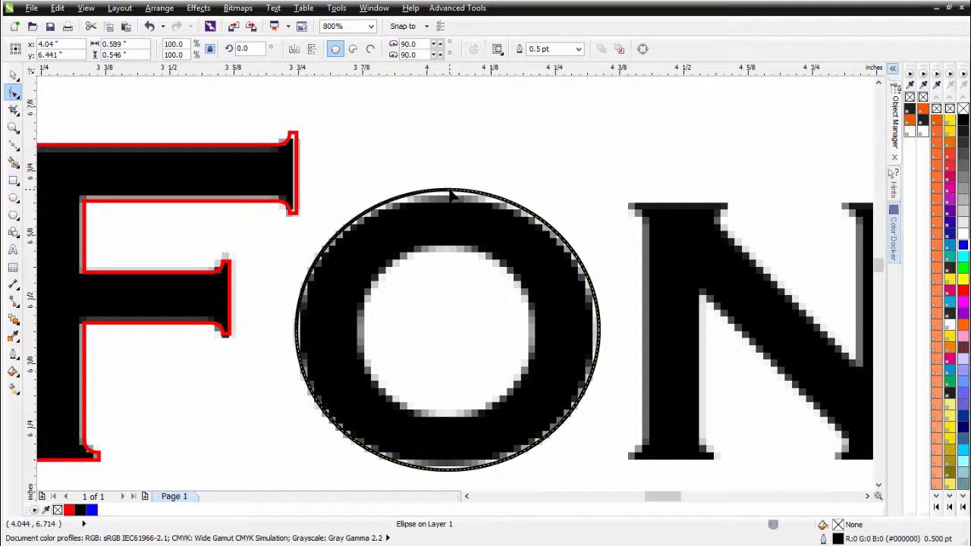
pyautogui.moveTo(449, 192); pyautogui.dragTo(447, 191)
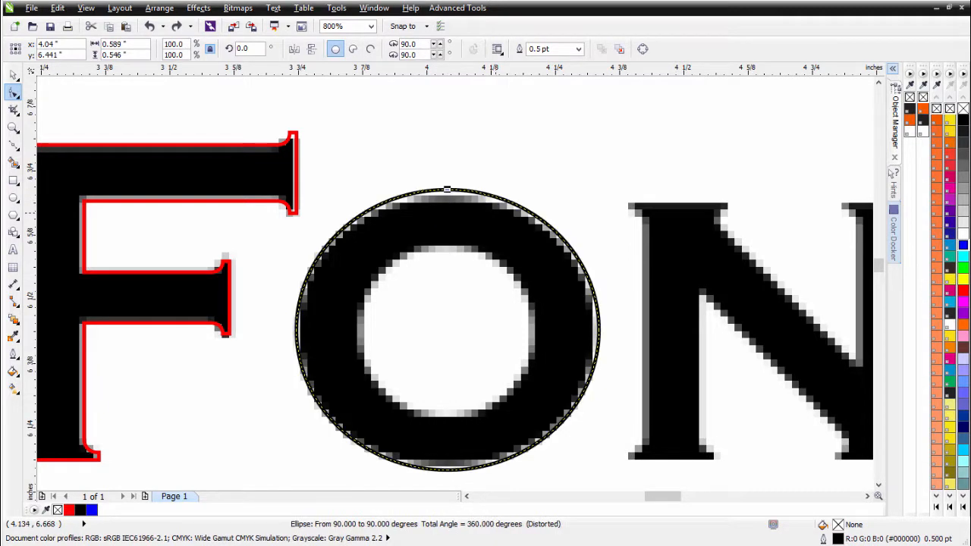
# Try fitting the ellipse by node editing, first as curves and again as an open arc, undoing both attempts.
pyautogui.click(642, 48)
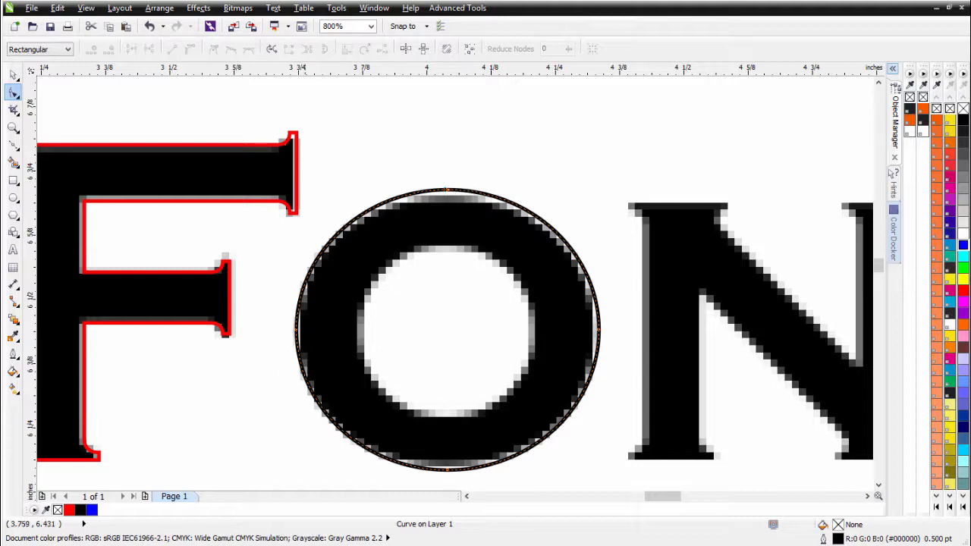
pyautogui.moveTo(446, 193); pyautogui.dragTo(446, 199)
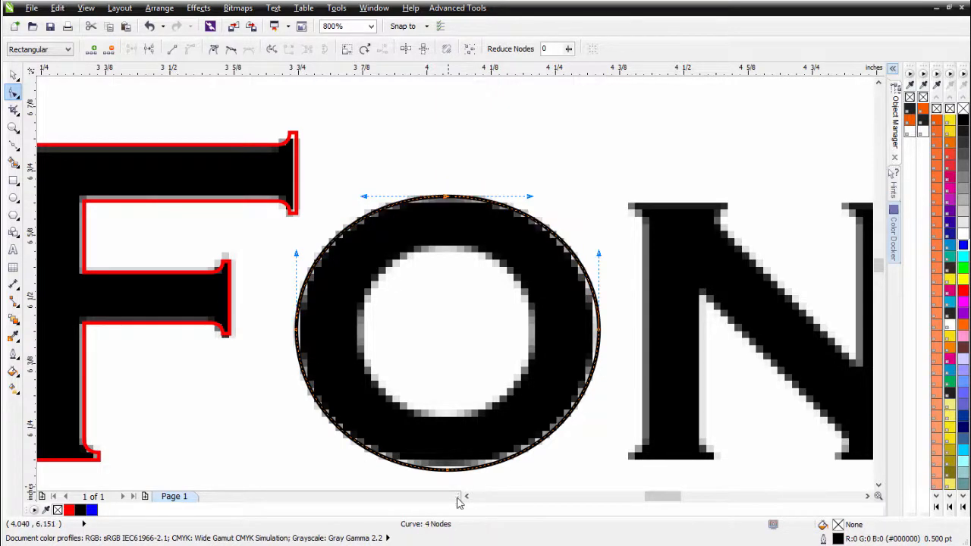
pyautogui.moveTo(447, 465); pyautogui.dragTo(446, 463)
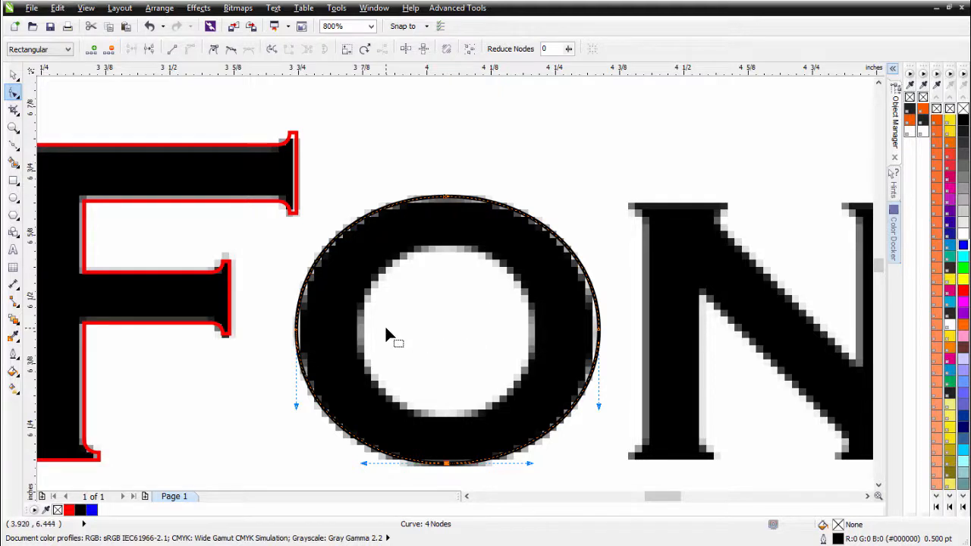
pyautogui.hotkey('ctrl', 'z')
pyautogui.hotkey('ctrl', 'z')
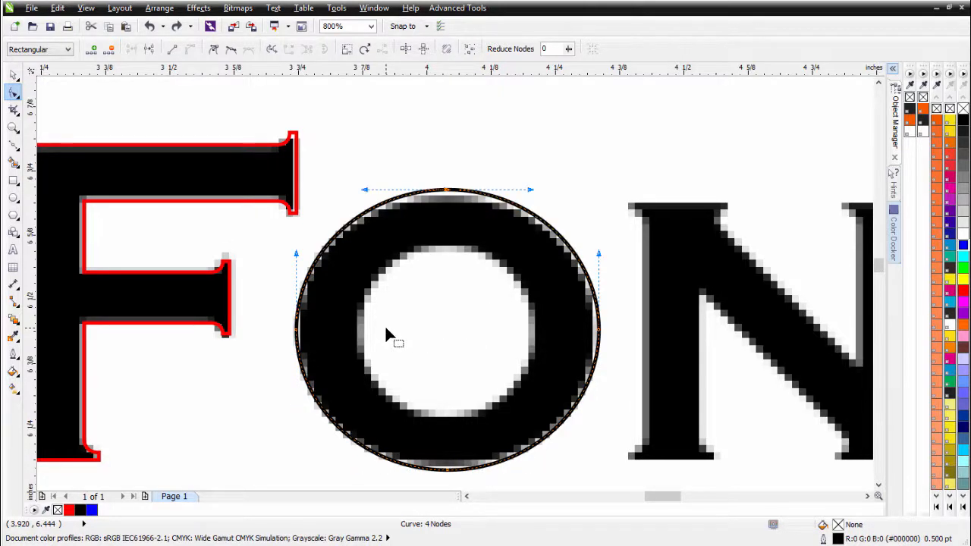
pyautogui.hotkey('ctrl', 'z')
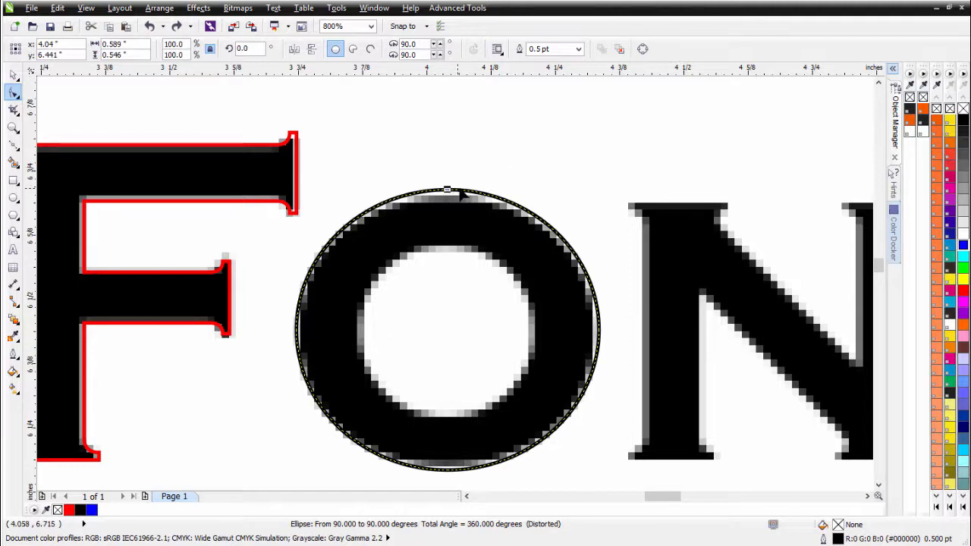
pyautogui.moveTo(451, 191); pyautogui.dragTo(510, 201)
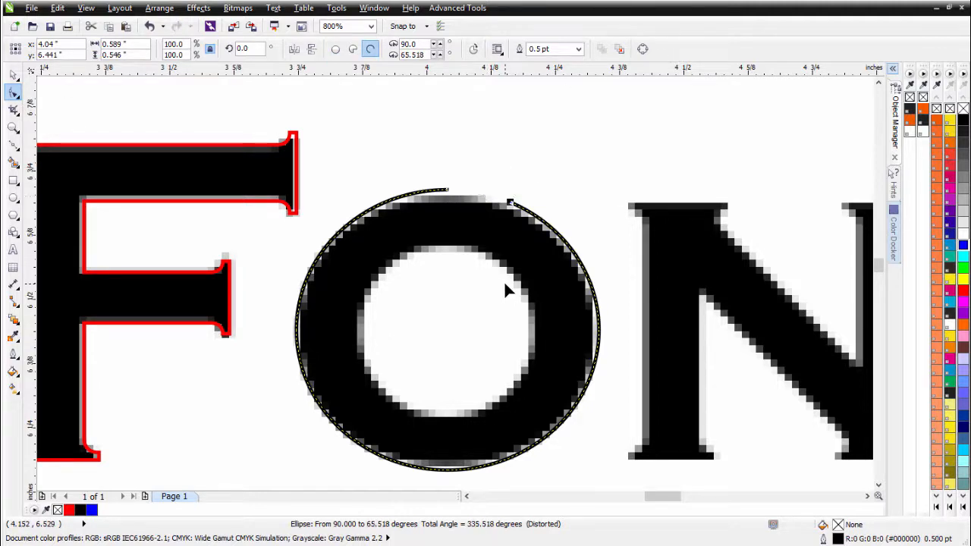
pyautogui.hotkey('ctrl', 'z')
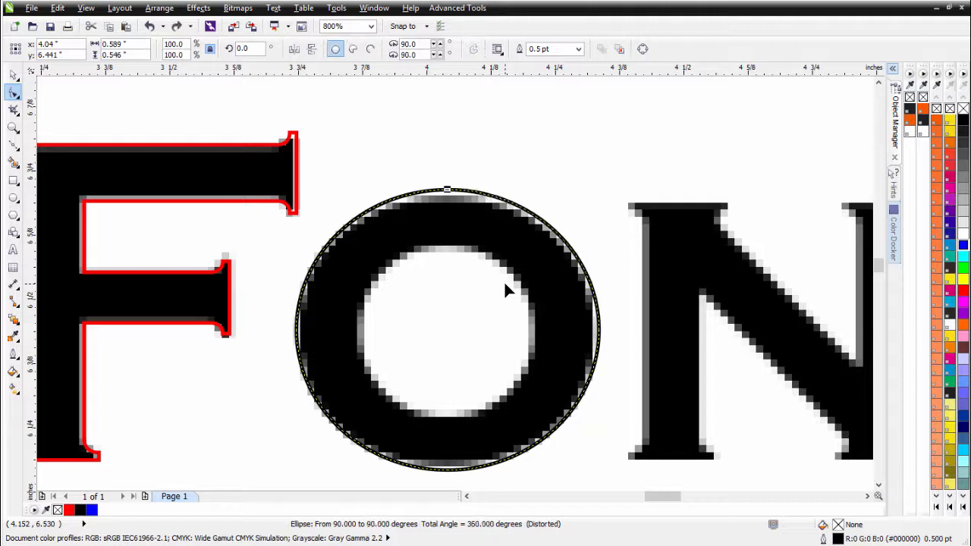
# Convert the ellipse to curves and pull its four nodes in to the bitmap O's outer edge, about 0.572 by 0.518 in overall.
pyautogui.click(641, 49)
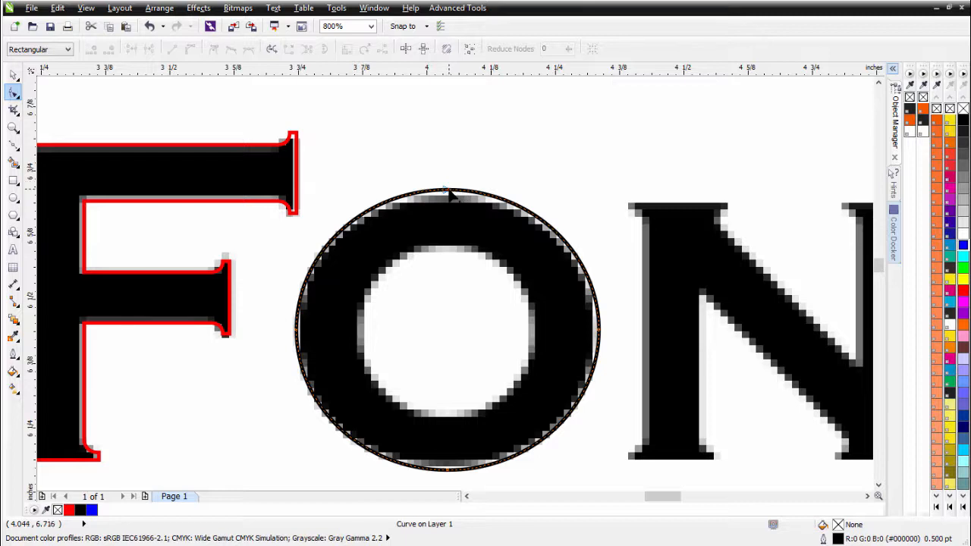
pyautogui.moveTo(449, 196); pyautogui.dragTo(447, 198)
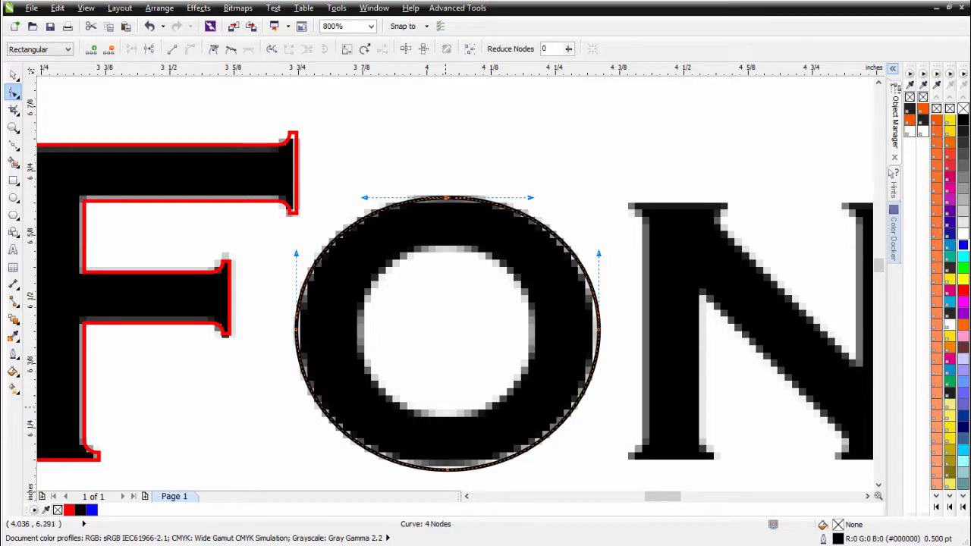
pyautogui.moveTo(445, 467); pyautogui.dragTo(446, 464)
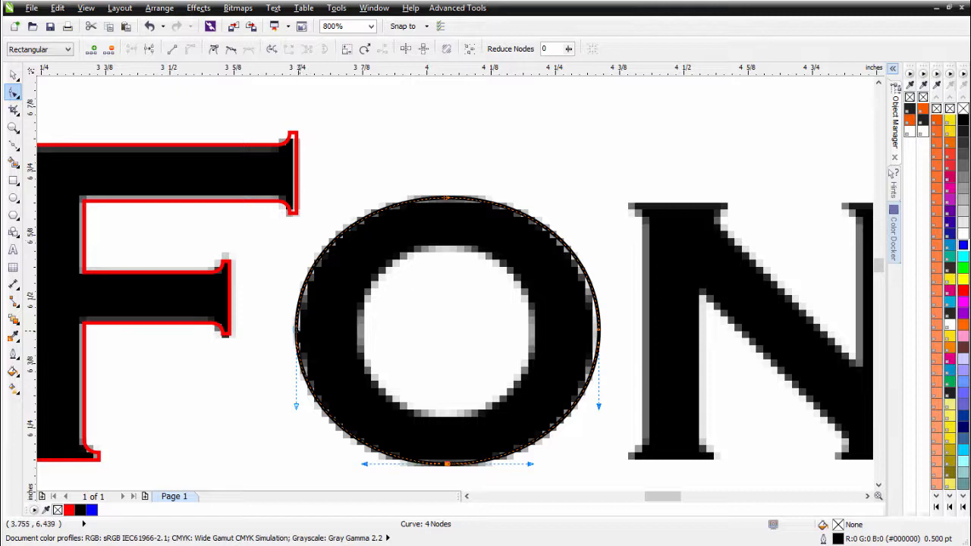
pyautogui.moveTo(297, 334); pyautogui.dragTo(300, 332)
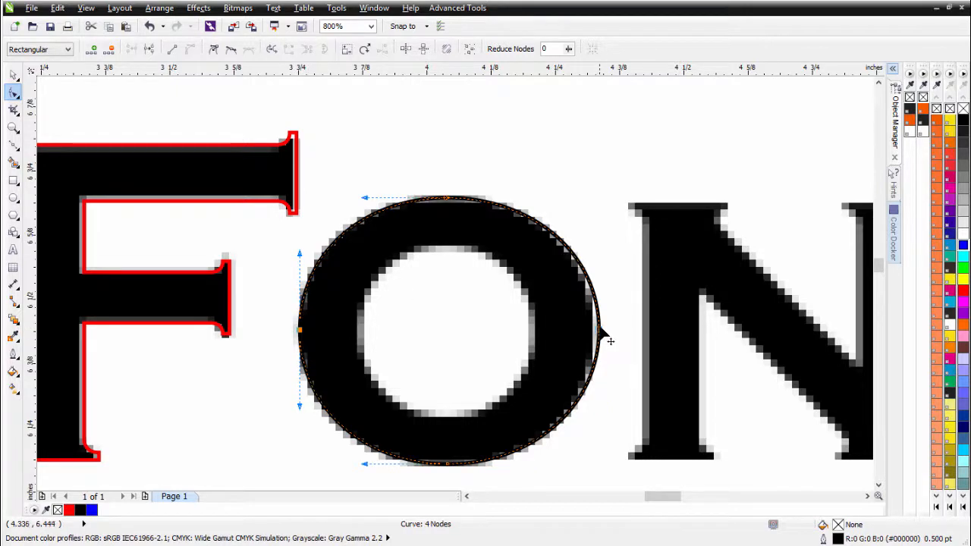
pyautogui.moveTo(602, 334); pyautogui.dragTo(593, 328)
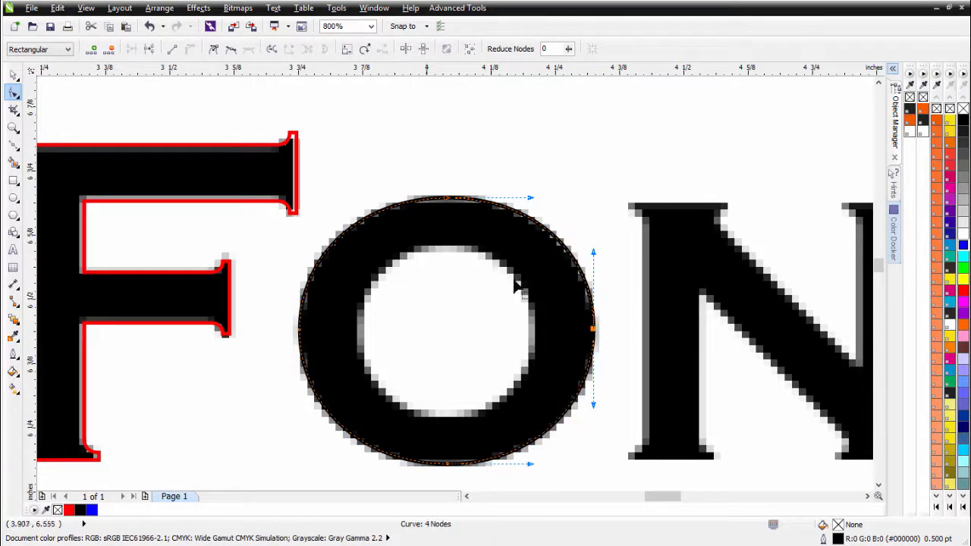
# Try a centered copy of the O's outer curve scaled to 62.2% over the inner opening.
pyautogui.click(13, 74)
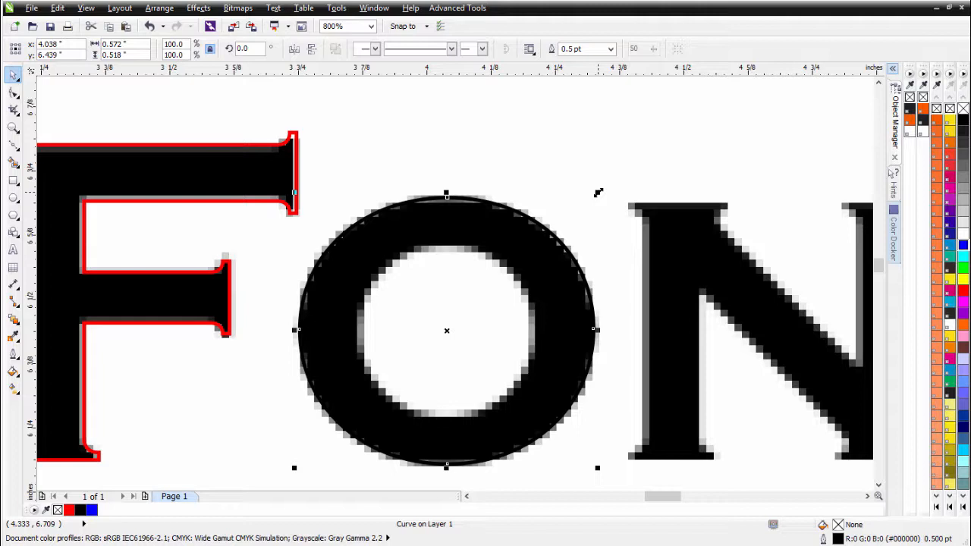
pyautogui.moveTo(598, 193); pyautogui.dragTo(539, 235)
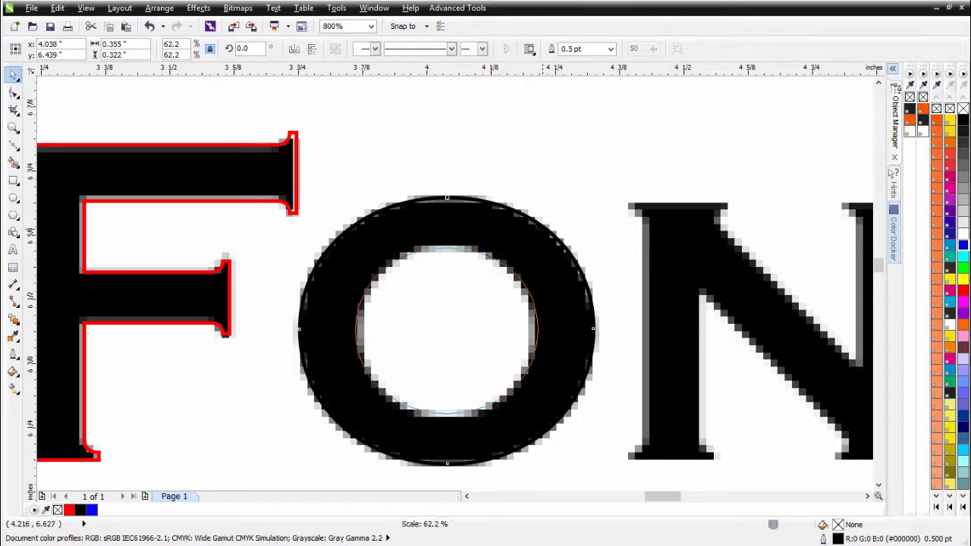
pyautogui.moveTo(538, 235); pyautogui.dragTo(539, 234)
pyautogui.rightClick(538, 234)
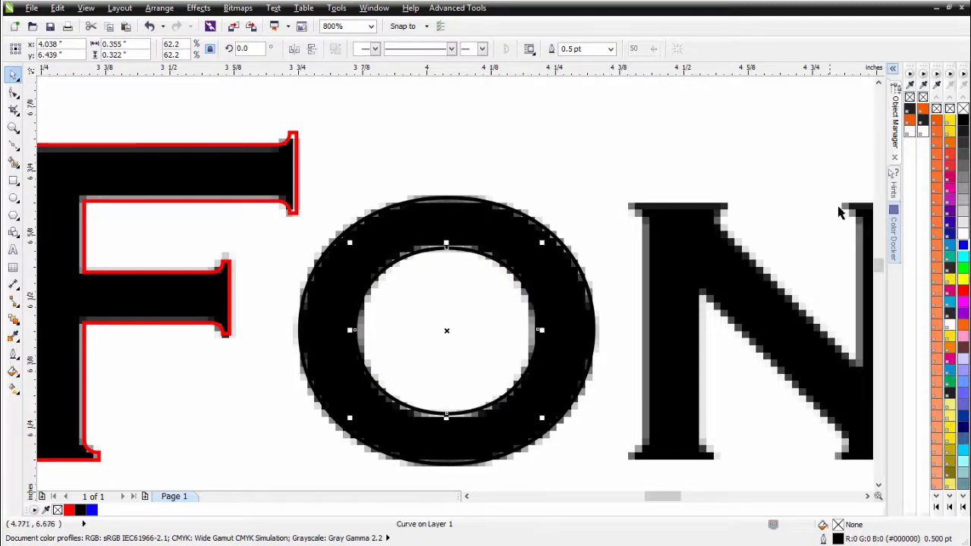
# Try giving the inner and outer O curves red outlines and combining them into one object.
pyautogui.rightClick(963, 293)
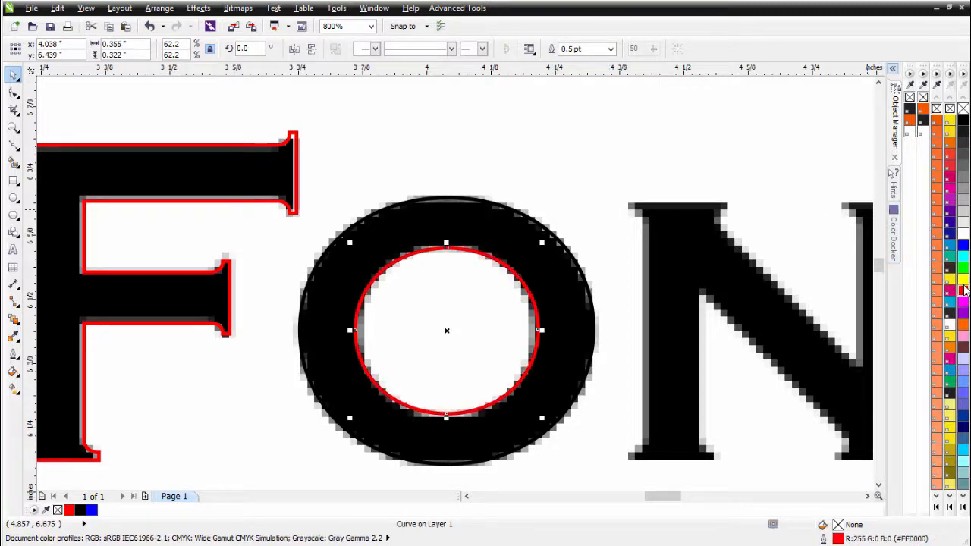
pyautogui.keyDown('shift'); pyautogui.click(551, 235); pyautogui.keyUp('shift')
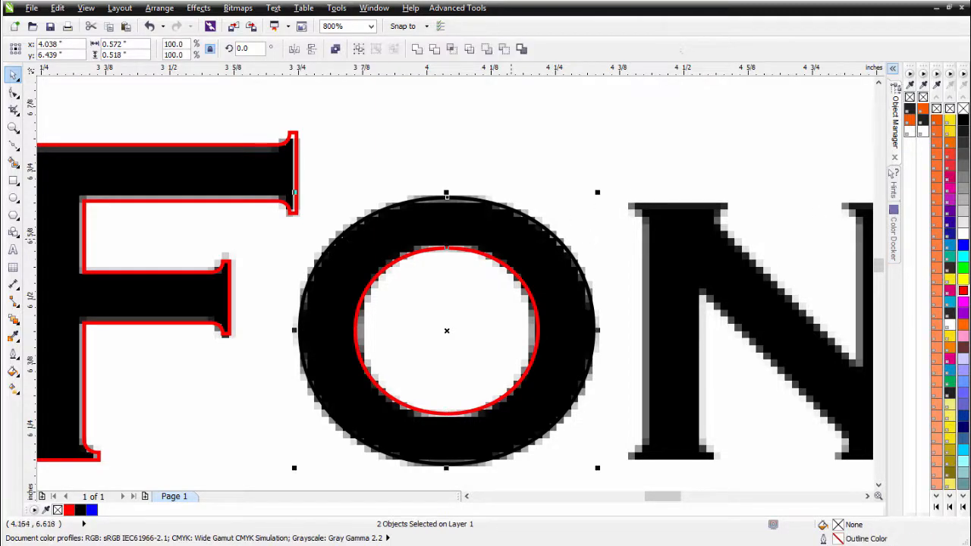
pyautogui.rightClick(963, 292)
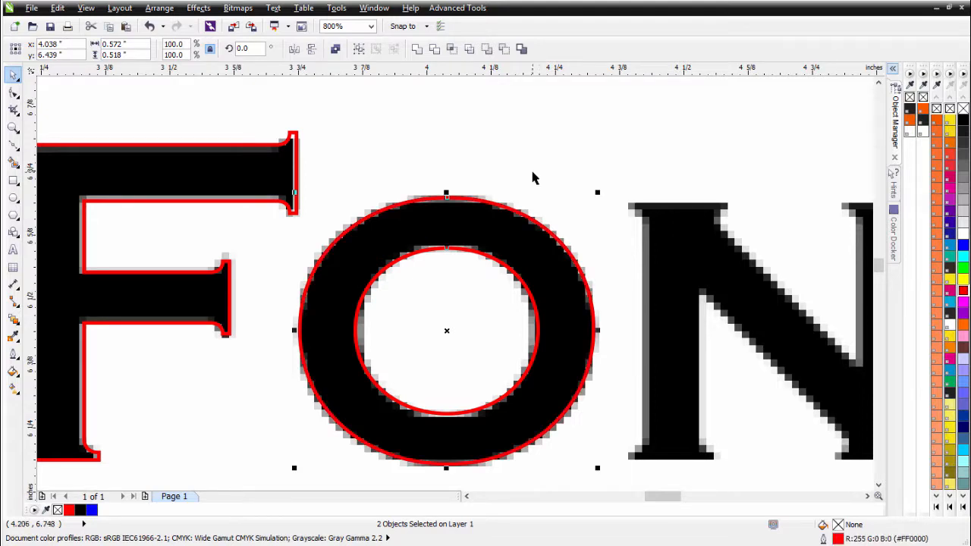
pyautogui.hotkey('ctrl', 'l')
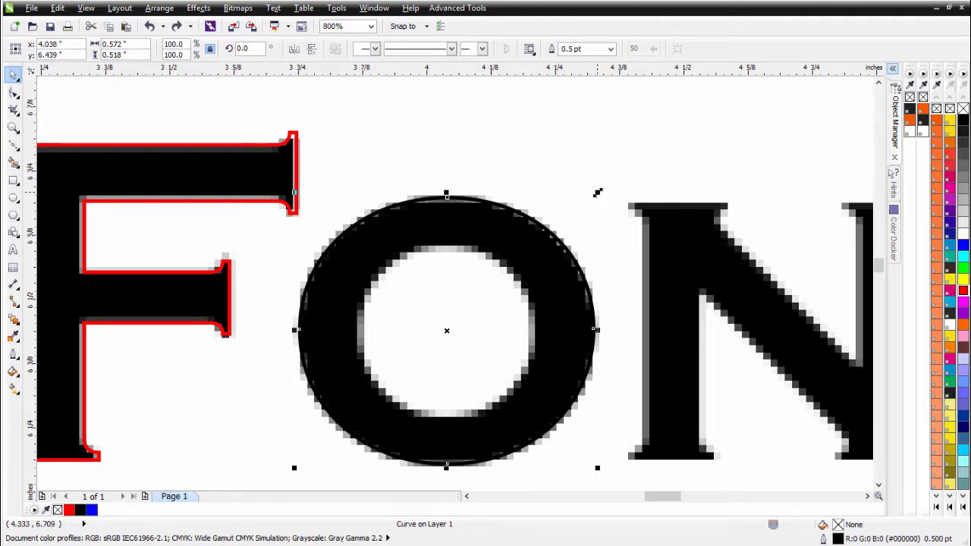
# Make a centered copy of the O's outer curve scaled to 59.5%, about 0.34 by 0.308 in, over the inner opening.
pyautogui.moveTo(597, 193); pyautogui.dragTo(597, 193)
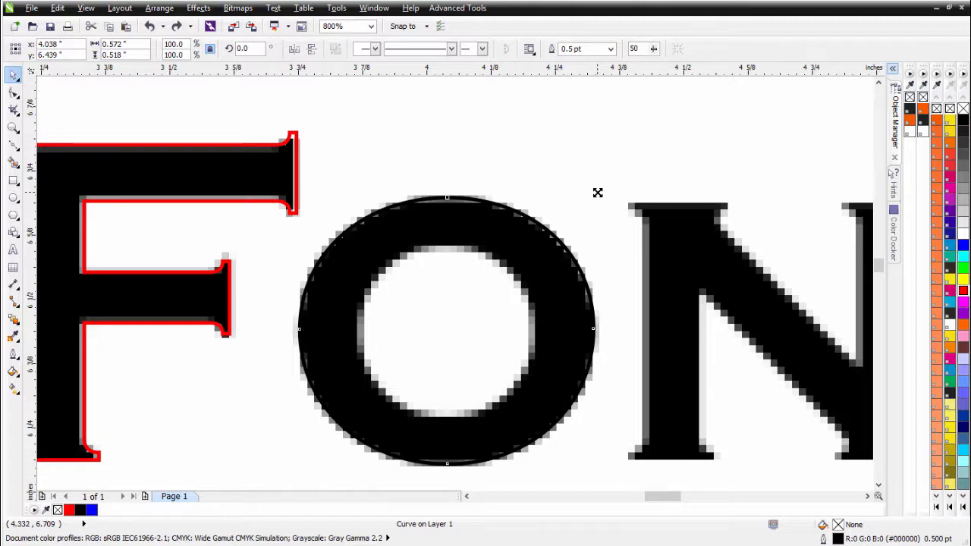
pyautogui.moveTo(597, 193); pyautogui.dragTo(597, 193)
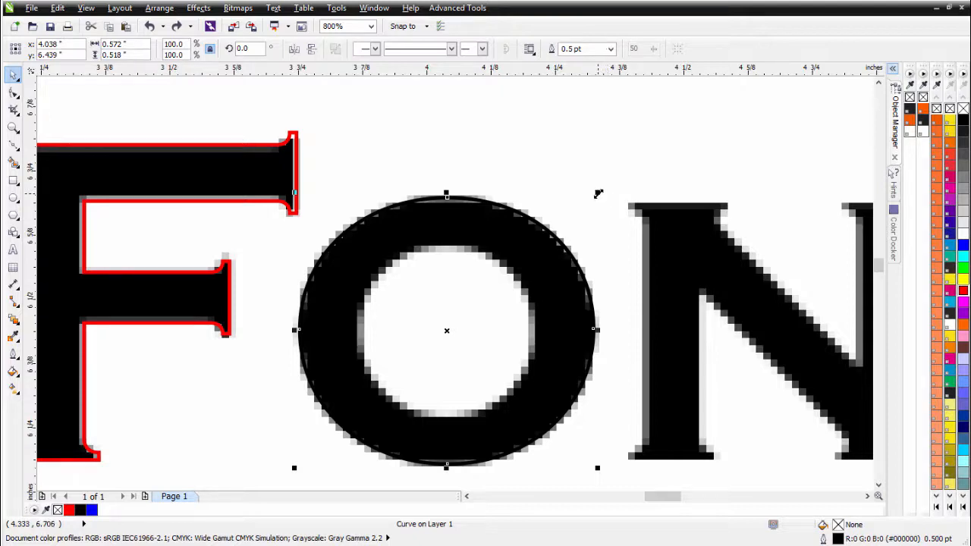
pyautogui.moveTo(597, 191); pyautogui.dragTo(537, 246)
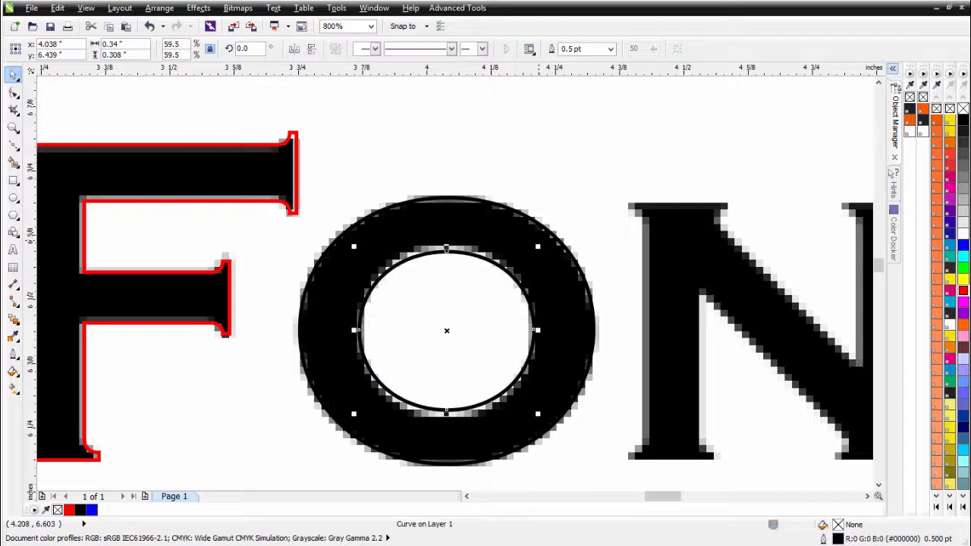
# Give the inner and outer O curves red outlines and deselect them.
pyautogui.rightClick(963, 294)
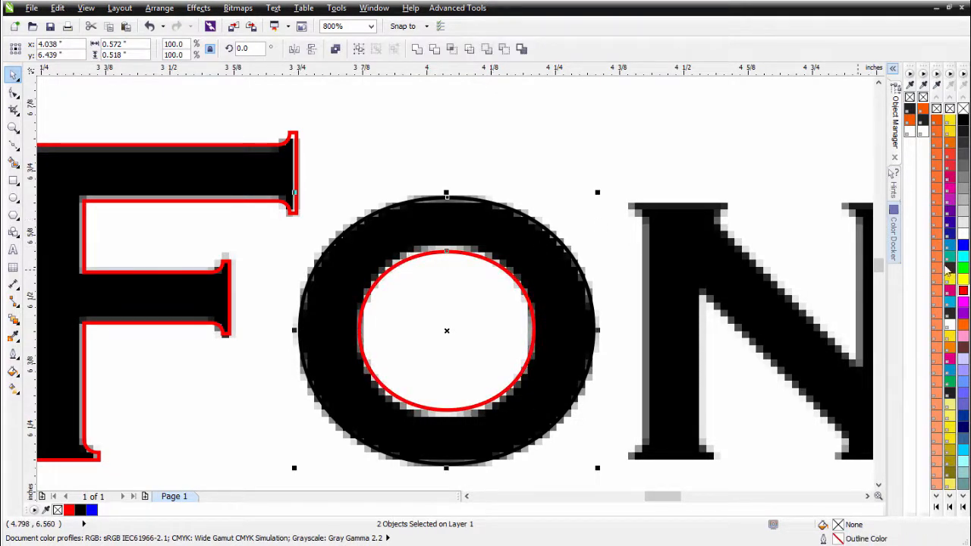
pyautogui.rightClick(963, 291)
pyautogui.click(533, 169)
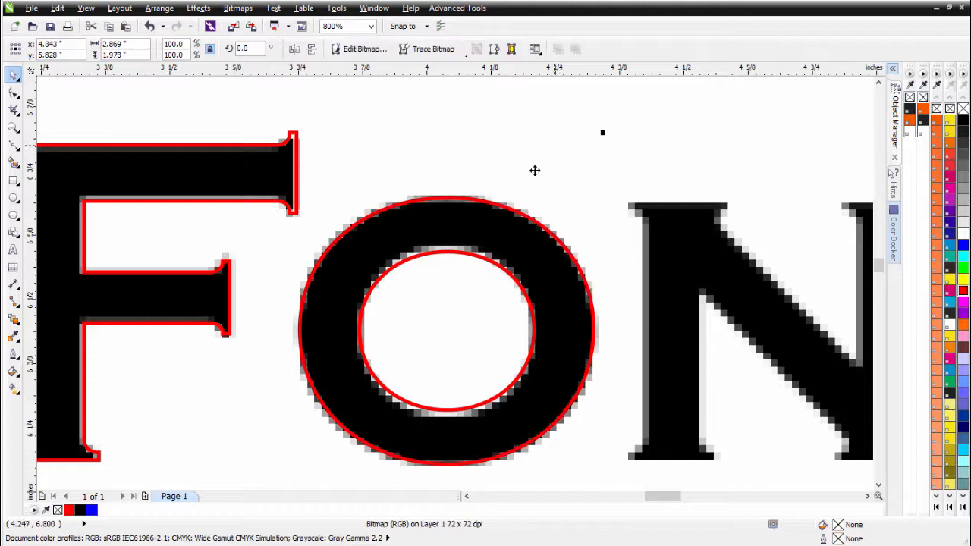
# Stretch the O's inner red curve vertically at its upper and lower edges to fill the bitmap opening.
pyautogui.click(430, 353)
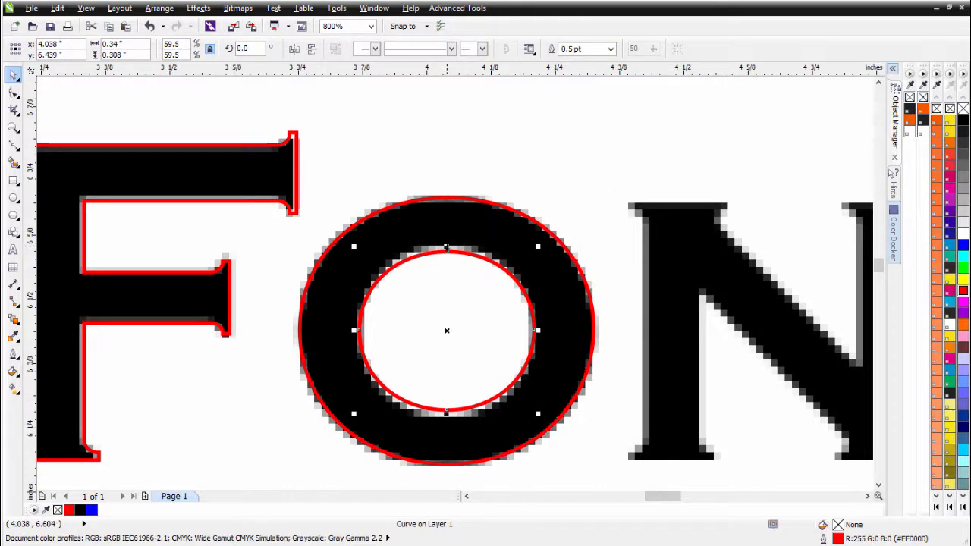
pyautogui.moveTo(446, 248); pyautogui.dragTo(441, 257)
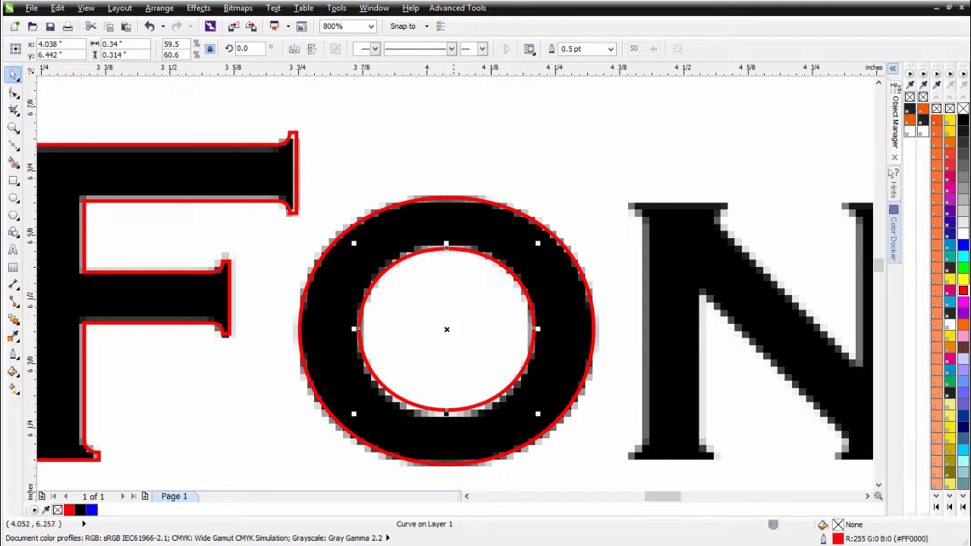
pyautogui.moveTo(446, 410); pyautogui.dragTo(446, 416)
# Combine the O's inner and outer curves into one object and place a copy below the spare serif pieces beside the F.
pyautogui.scroll(-1, 378, 301)
pyautogui.moveTo(525, 193); pyautogui.dragTo(319, 399)
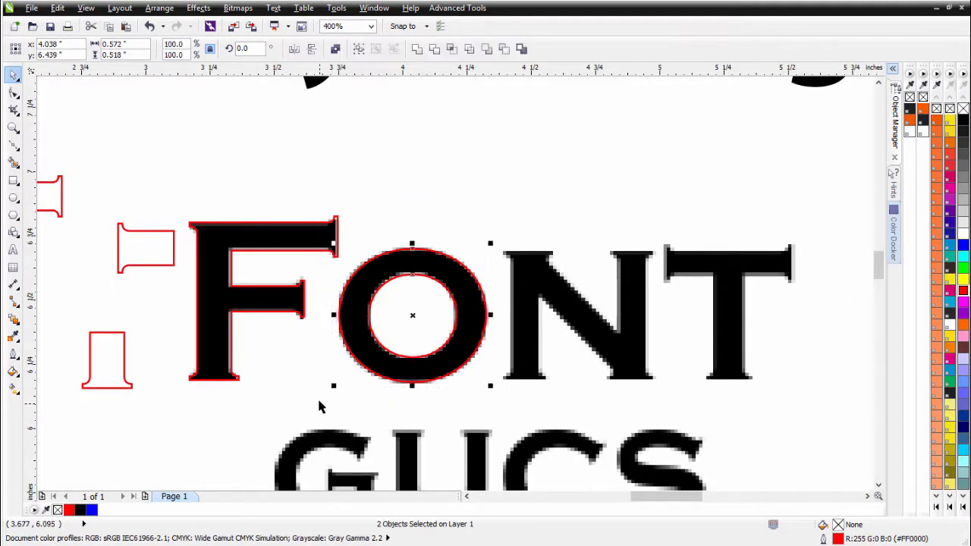
pyautogui.click(334, 49)
pyautogui.moveTo(447, 282); pyautogui.dragTo(118, 424)
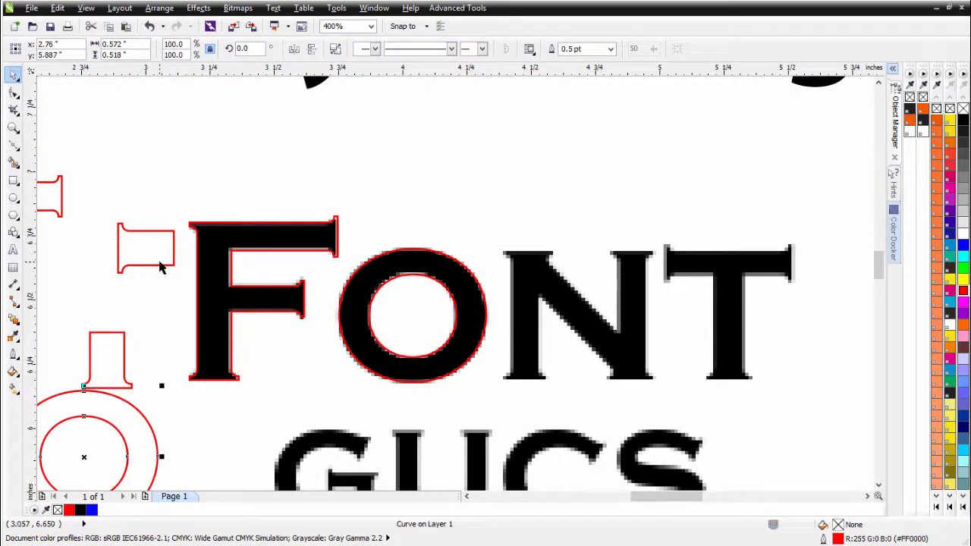
# Copy the sideways spare serif piece onto the top of the N's first stem, rotated to 180 degrees and fitted to the bitmap.
pyautogui.click(142, 273)
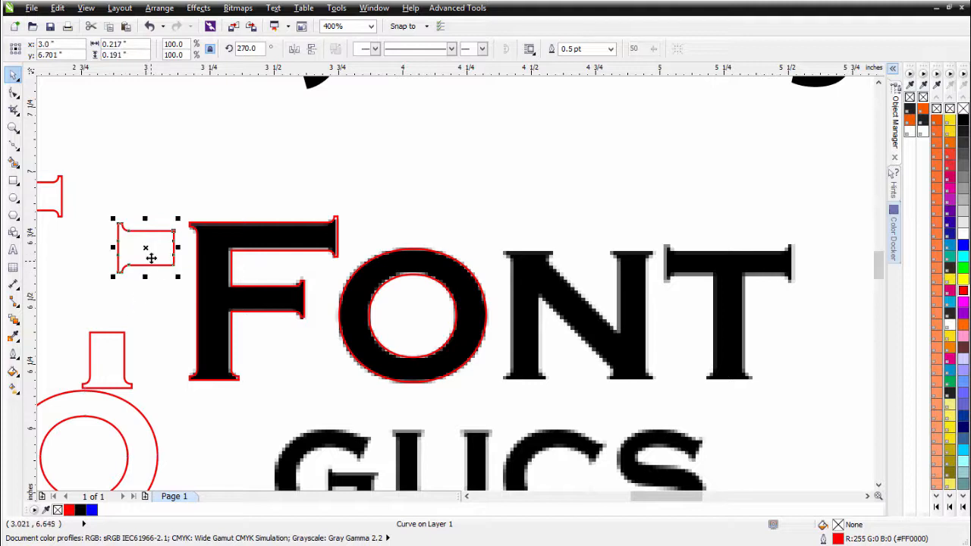
pyautogui.moveTo(151, 258); pyautogui.dragTo(565, 292)
pyautogui.click(542, 267)
pyautogui.moveTo(533, 247); pyautogui.dragTo(518, 259)
pyautogui.scroll(2, 520, 260)
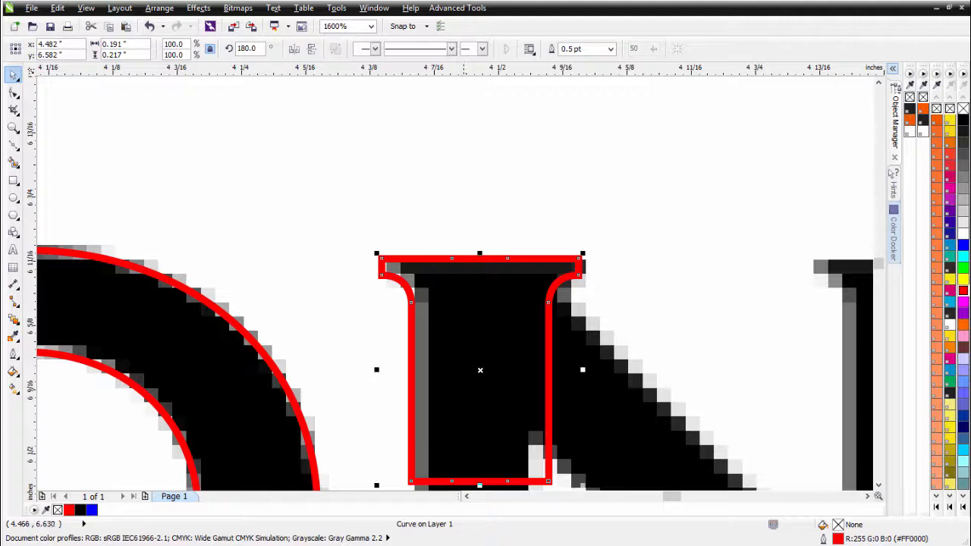
pyautogui.scroll(1, 471, 350)
pyautogui.moveTo(459, 281); pyautogui.dragTo(469, 283)
pyautogui.scroll(-2, 469, 283)
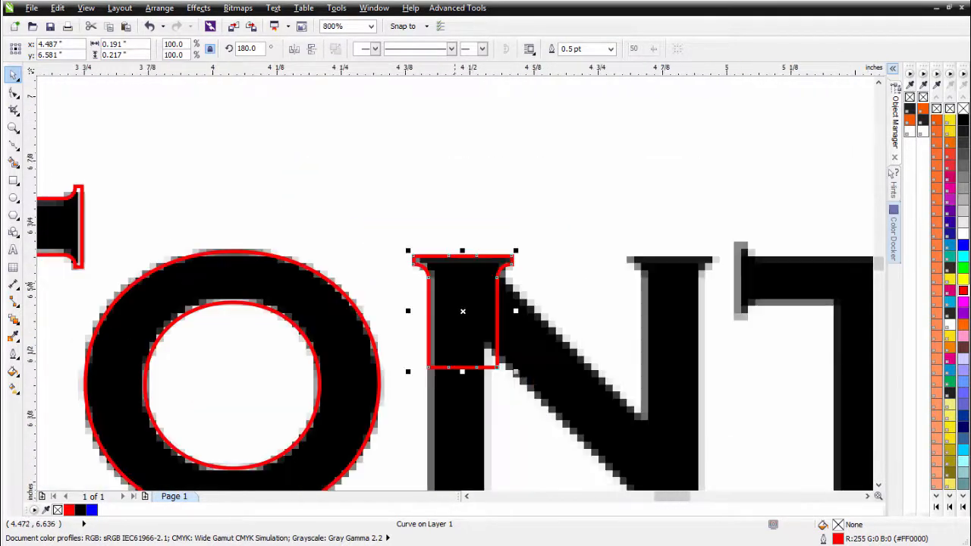
# Add two nodes on the copied serif piece's side facing the N's diagonal and shift its lower corner inward to the stem edge.
pyautogui.scroll(1, 540, 387)
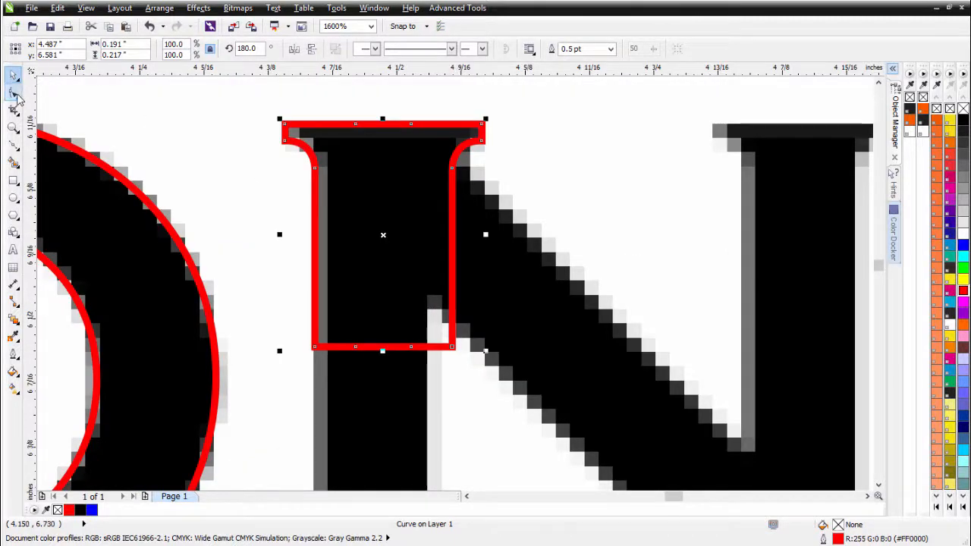
pyautogui.click(14, 91)
pyautogui.doubleClick(452, 228)
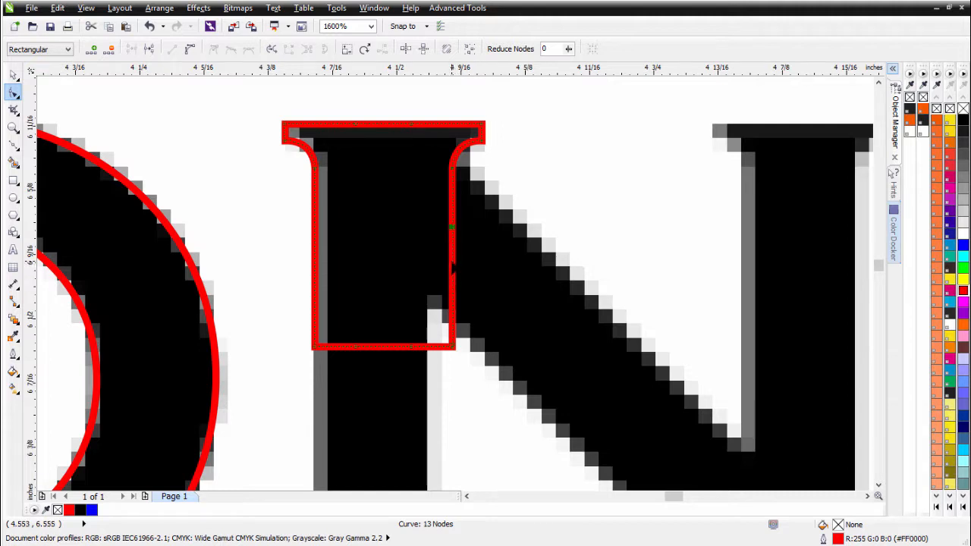
pyautogui.doubleClick(452, 262)
pyautogui.moveTo(474, 249); pyautogui.dragTo(432, 347)
# Extend the piece's lower edge down to the base of the N's first stem, making it about 0.499 in tall.
pyautogui.scroll(-2, 434, 345)
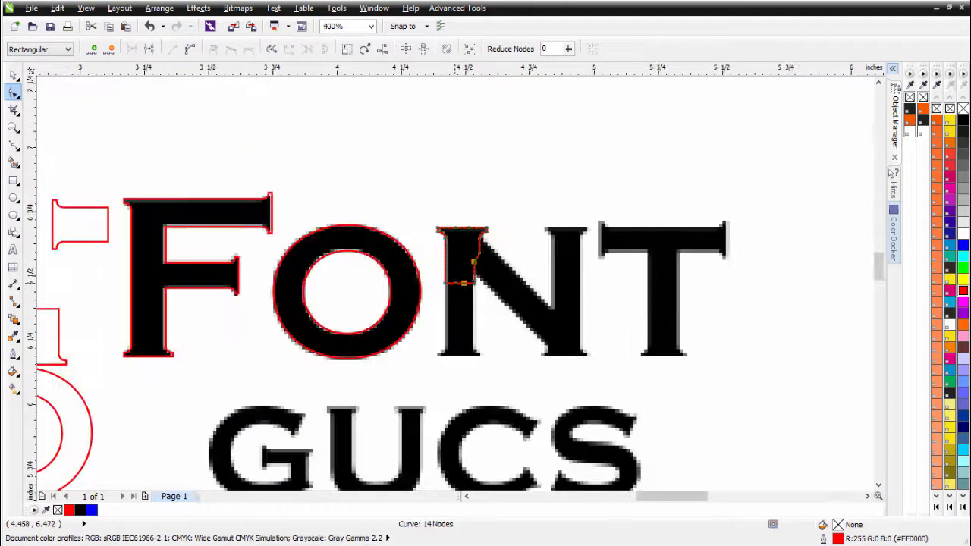
pyautogui.scroll(1, 460, 292)
pyautogui.moveTo(466, 260); pyautogui.dragTo(389, 310)
pyautogui.moveTo(438, 278); pyautogui.dragTo(437, 424)
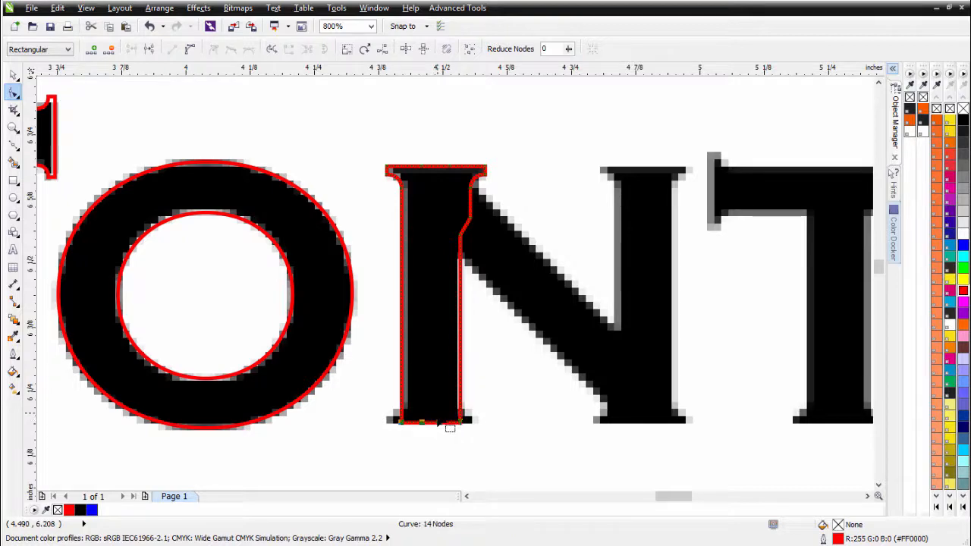
pyautogui.scroll(1, 450, 424)
pyautogui.scroll(-2, 447, 379)
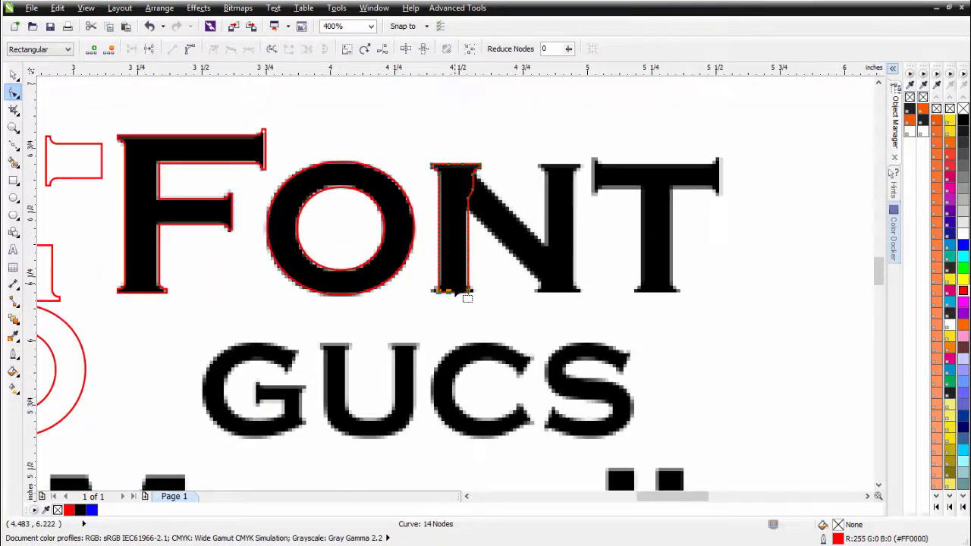
pyautogui.click(13, 75)
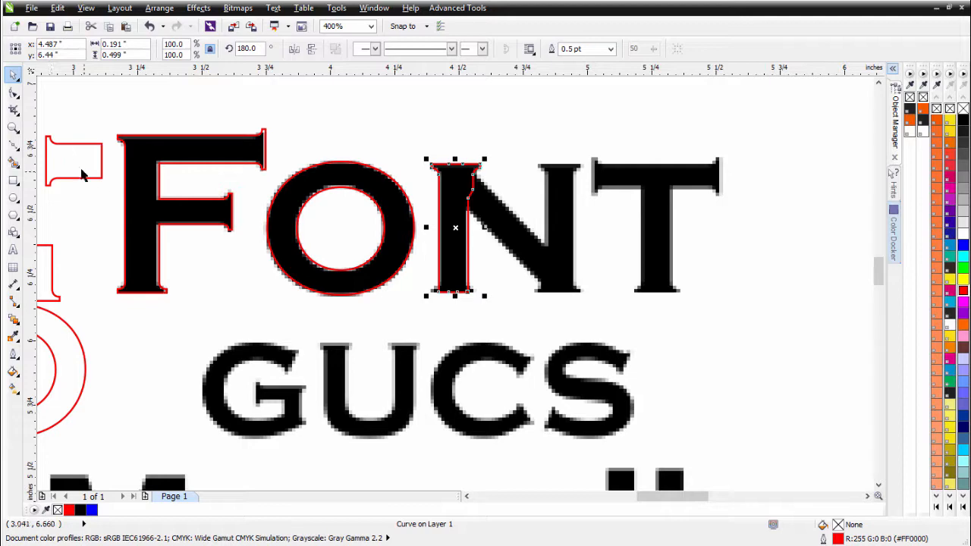
pyautogui.click(50, 267)
pyautogui.moveTo(49, 271); pyautogui.dragTo(163, 295)
pyautogui.hotkey('ctrl', 'z')
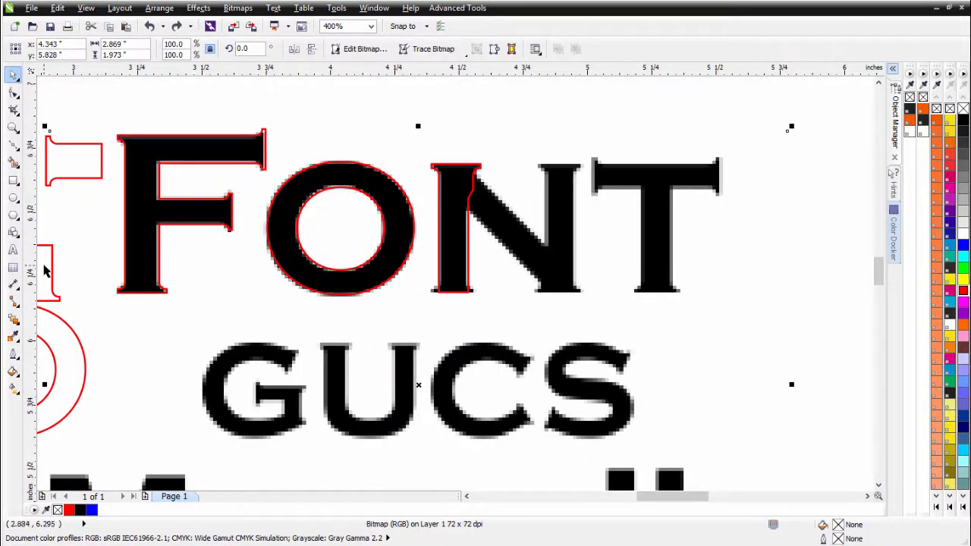
# Copy the upright spare foot serif to the base of the N's first stem and align its bottom and right edges with the stem shape.
pyautogui.click(47, 264)
pyautogui.moveTo(47, 263)
pyautogui.mouseDown()
pyautogui.moveTo(80, 300)
pyautogui.moveTo(455, 262)
pyautogui.moveTo(471, 275)
pyautogui.mouseUp()
pyautogui.scroll(2, 470, 275)
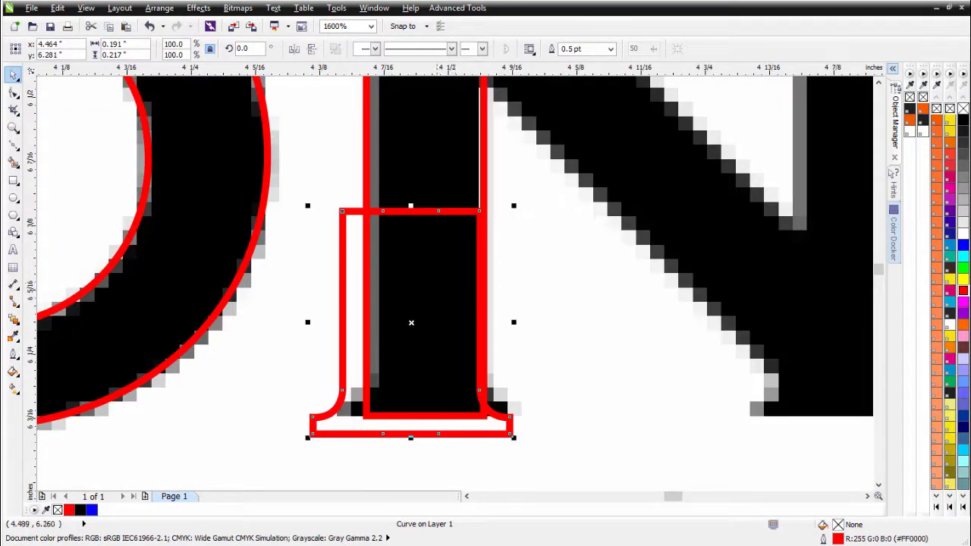
pyautogui.keyDown('shift'); pyautogui.click(431, 174); pyautogui.keyUp('shift')
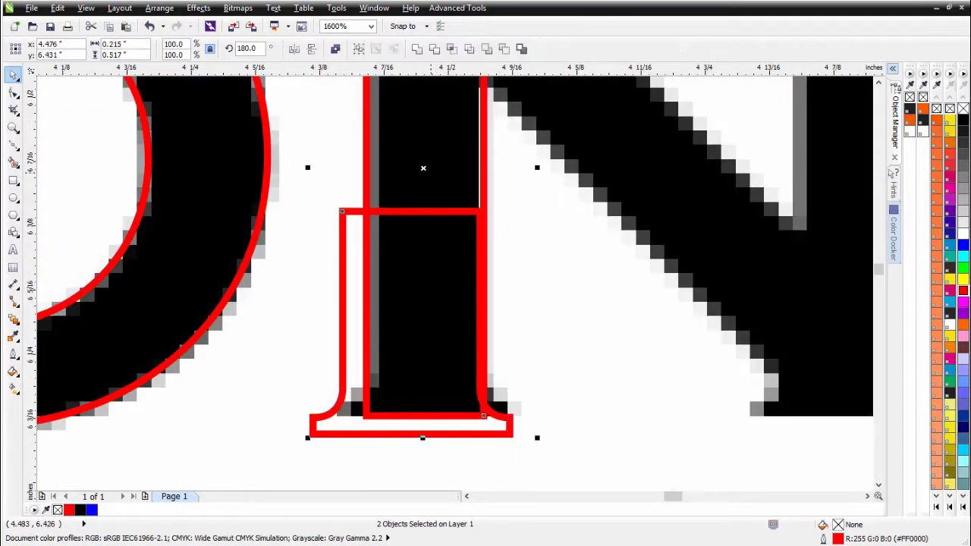
pyautogui.press('b')
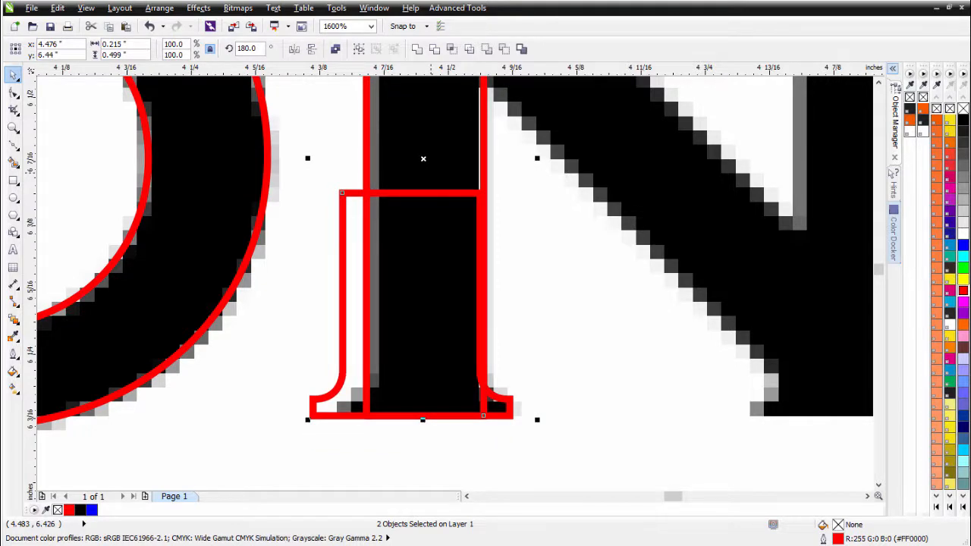
pyautogui.press('r')
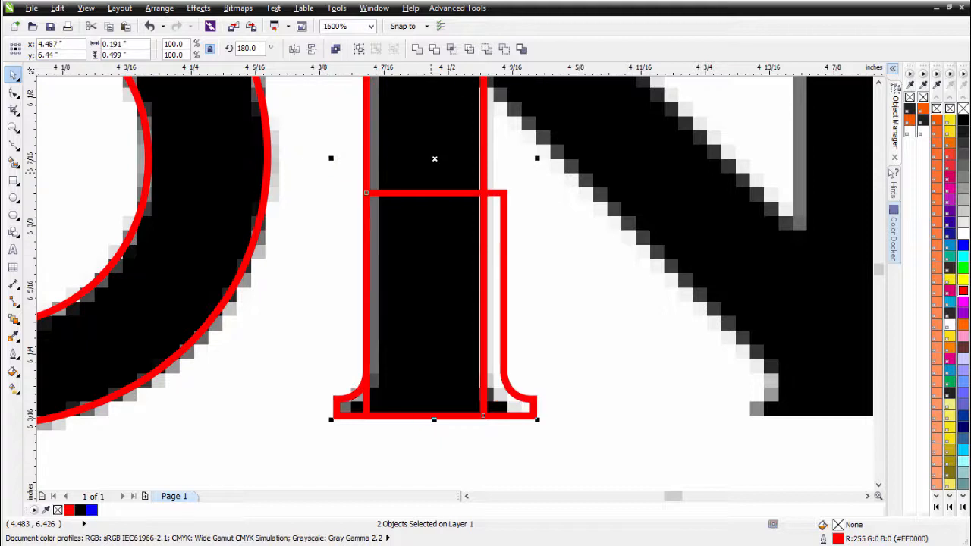
pyautogui.click(326, 242)
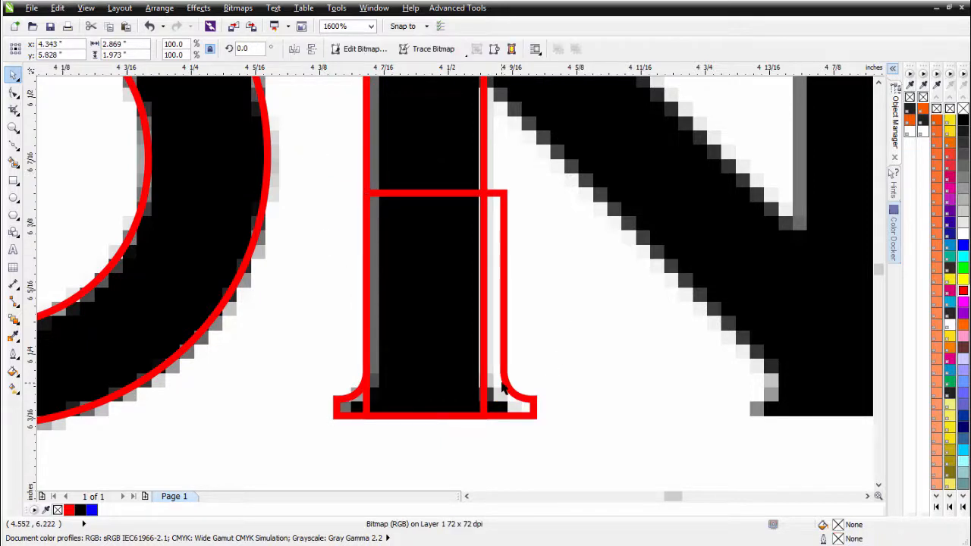
# Narrow the foot serif to 86.1% of its width, about 0.165 in, so both sides meet the stem edges.
pyautogui.click(505, 308)
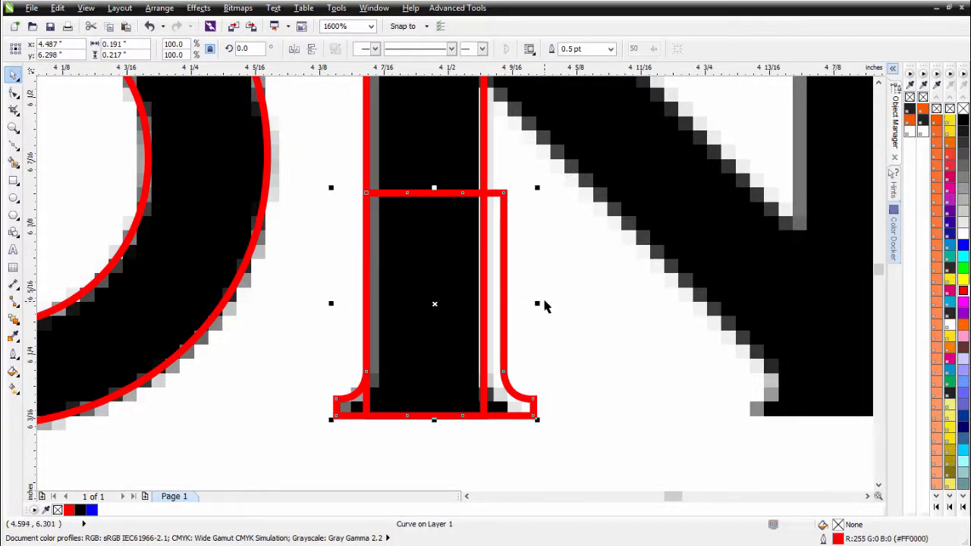
pyautogui.moveTo(537, 306); pyautogui.dragTo(514, 311)
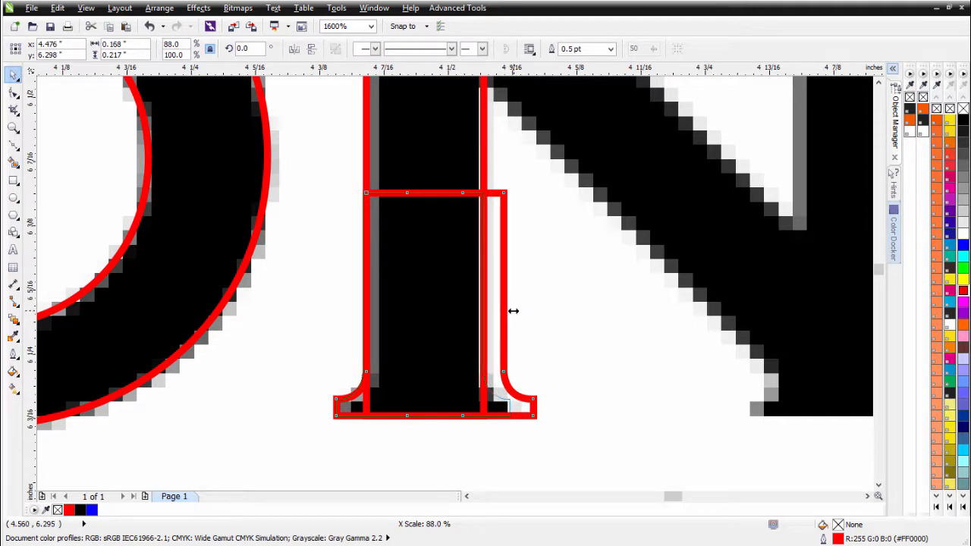
pyautogui.moveTo(513, 311); pyautogui.dragTo(514, 311)
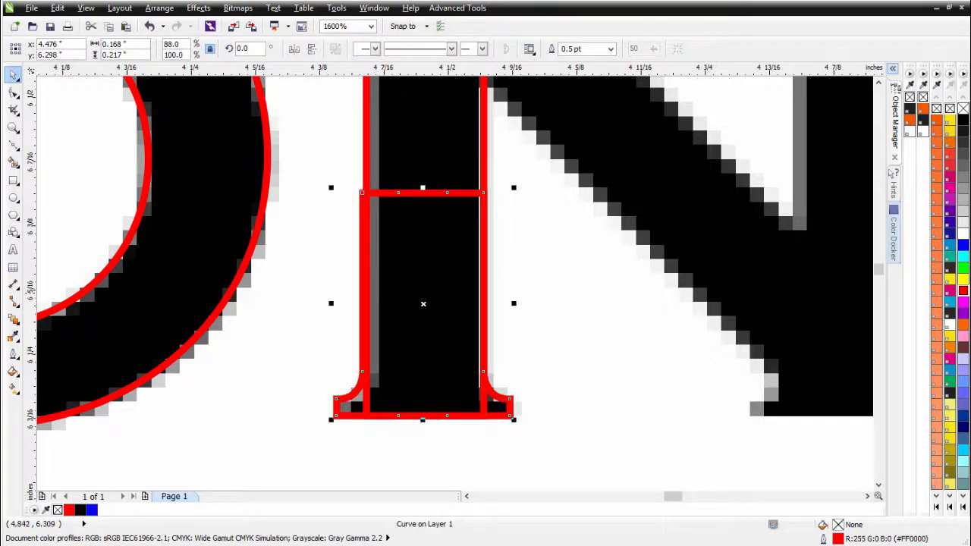
pyautogui.moveTo(331, 303); pyautogui.dragTo(333, 304)
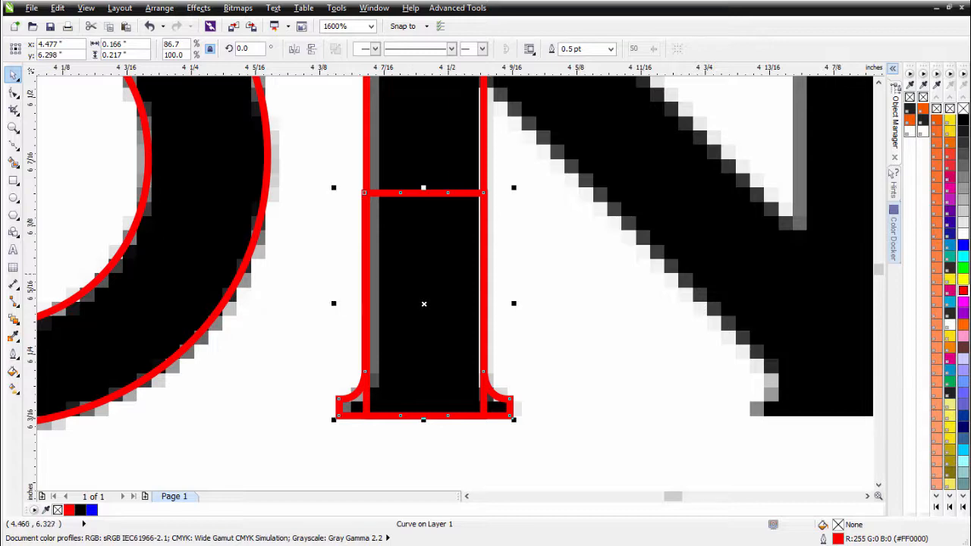
pyautogui.scroll(-1, 407, 274)
pyautogui.scroll(2, 457, 256)
pyautogui.scroll(1, 385, 260)
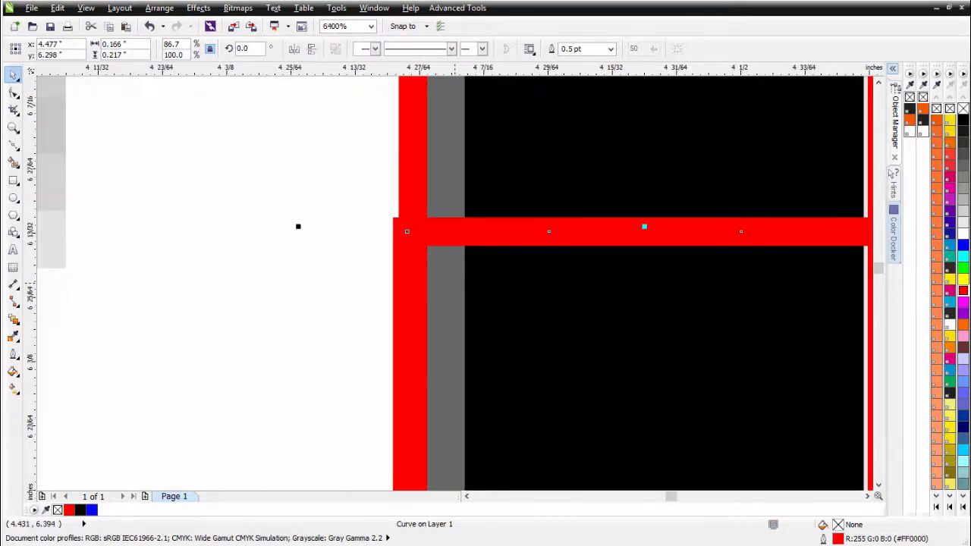
pyautogui.scroll(-3, 456, 280)
pyautogui.scroll(1, 444, 353)
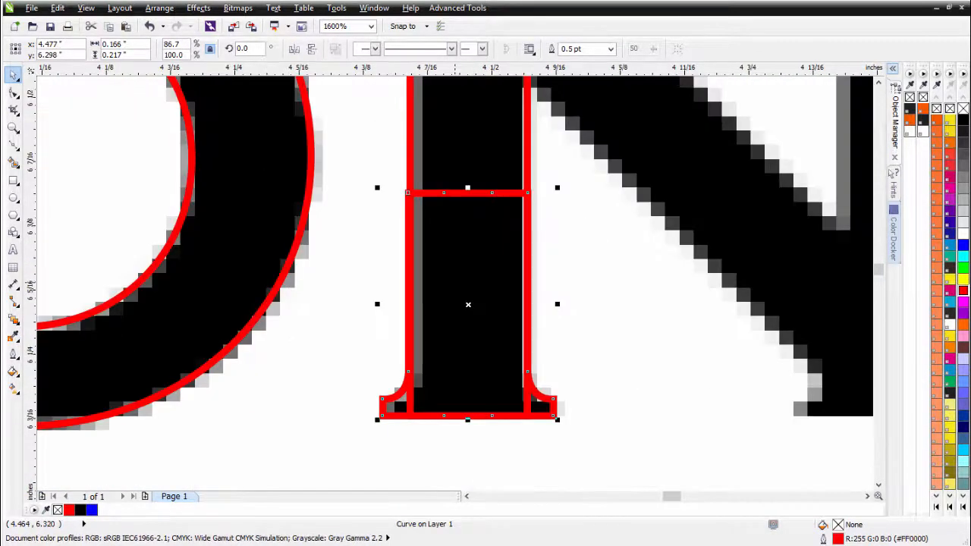
pyautogui.moveTo(380, 307); pyautogui.dragTo(380, 305)
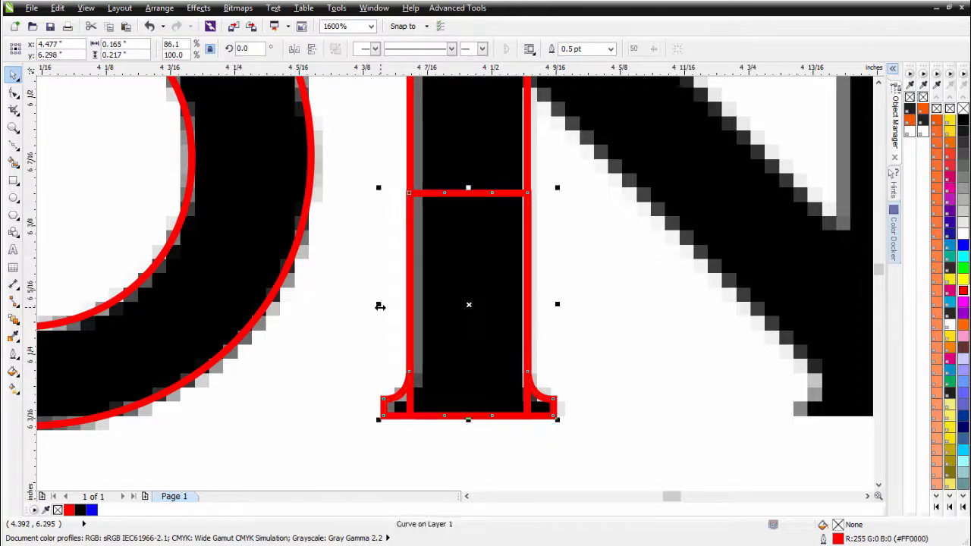
# Weld the foot serif and the N's first stem shape into one object.
pyautogui.scroll(-1, 449, 349)
pyautogui.keyDown('shift'); pyautogui.click(467, 222); pyautogui.keyUp('shift')
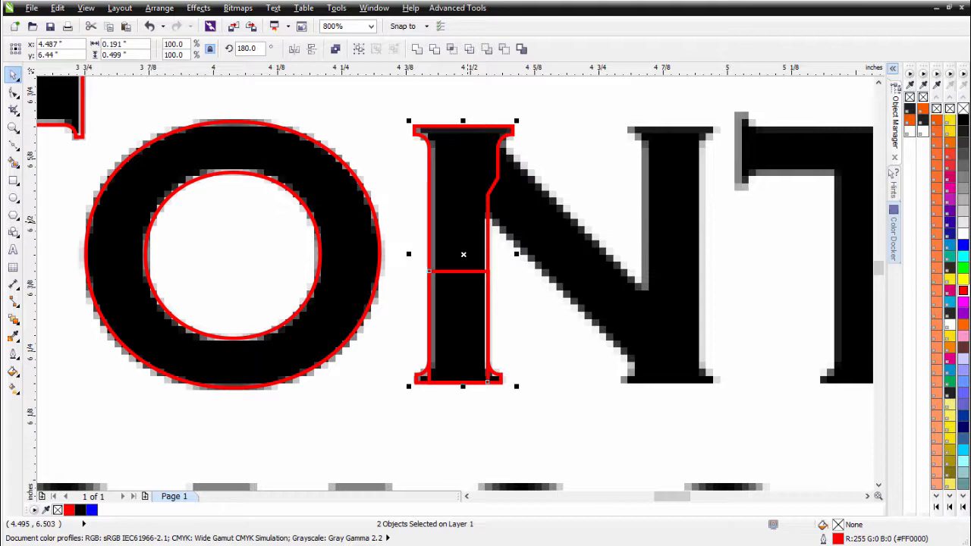
pyautogui.click(417, 49)
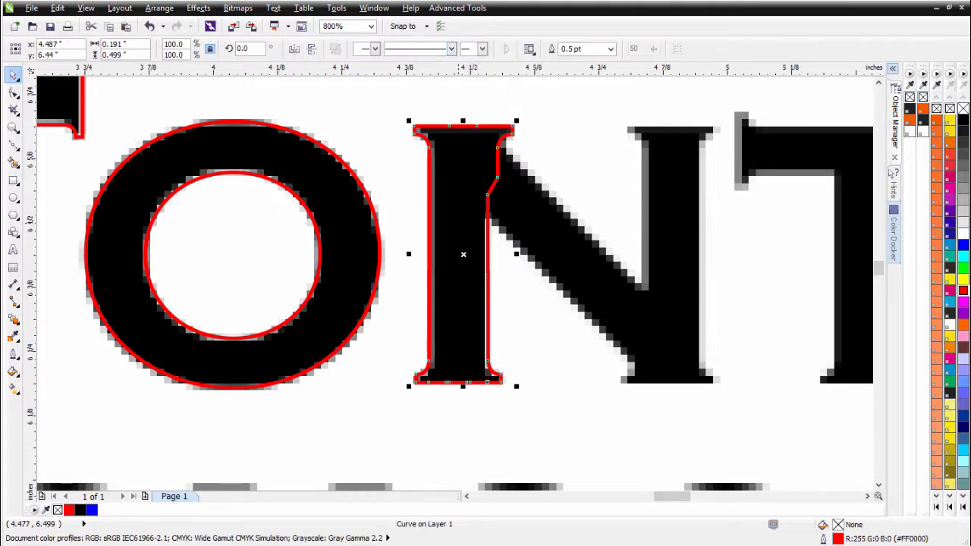
# Delete the leftover nodes halfway down both sides of the N's welded stem.
pyautogui.click(13, 91)
pyautogui.moveTo(416, 237); pyautogui.dragTo(519, 317)
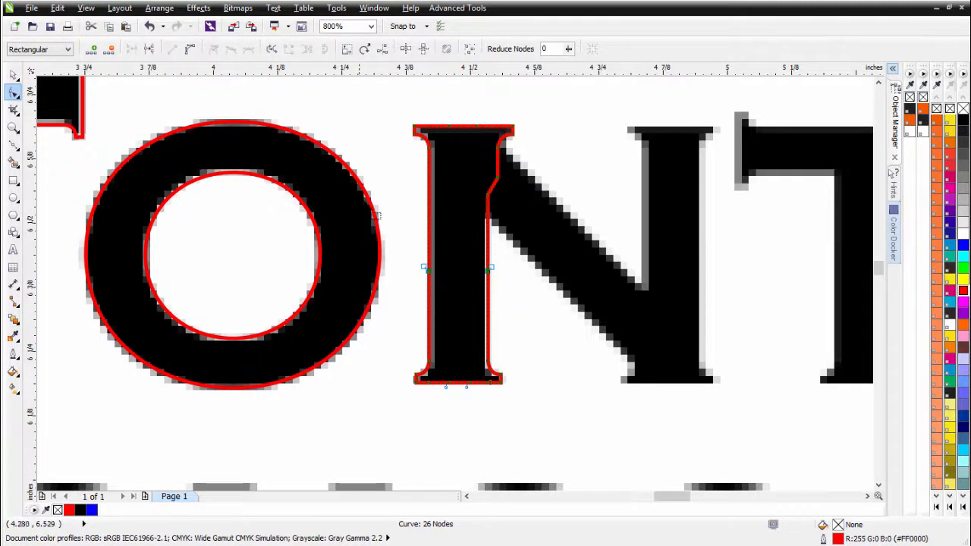
pyautogui.moveTo(403, 235); pyautogui.dragTo(526, 319)
pyautogui.press('Delete')
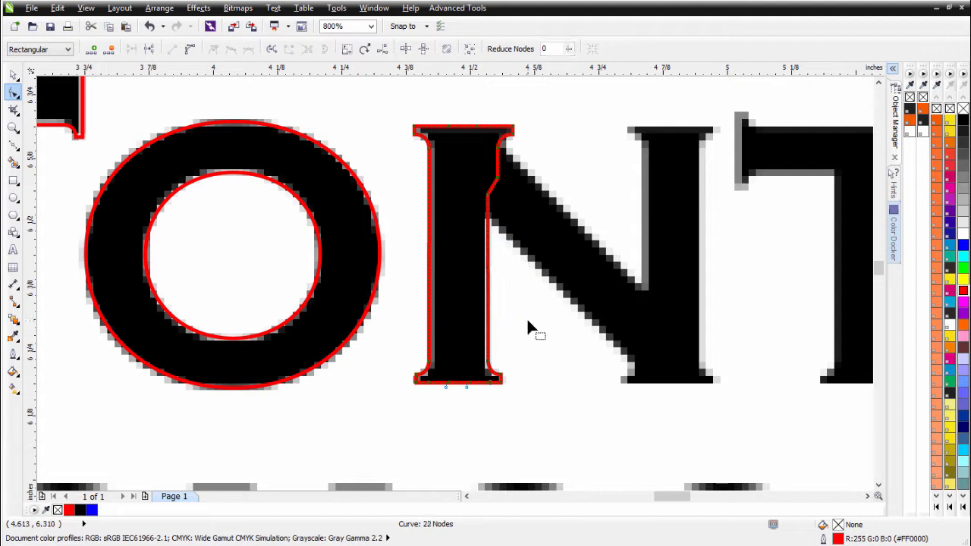
# Convert both long sides of the N's welded stem to straight lines.
pyautogui.rightClick(488, 275)
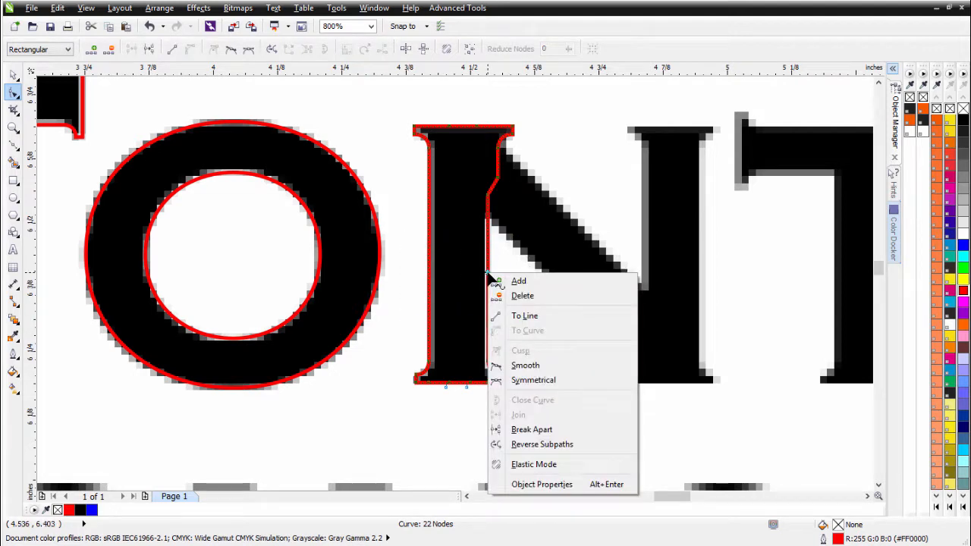
pyautogui.click(524, 316)
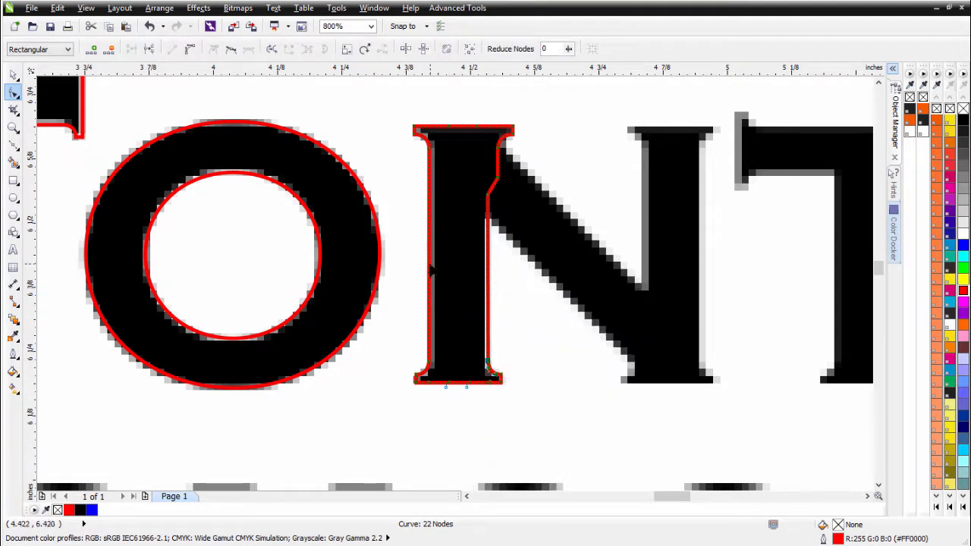
pyautogui.rightClick(430, 269)
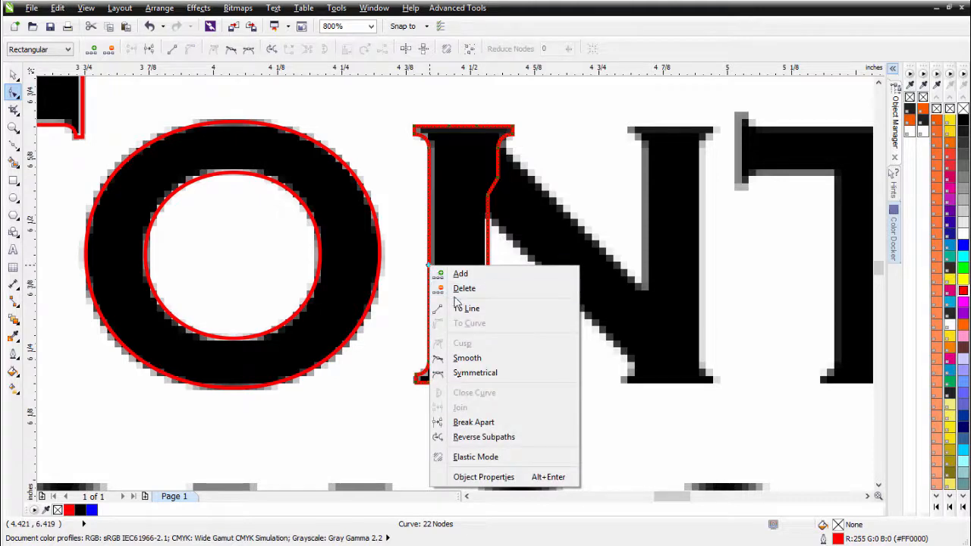
pyautogui.click(534, 309)
# Delete the surplus nodes along the bottom edge of the foot serif on the N's first stem, keeping the end corners.
pyautogui.scroll(1, 533, 304)
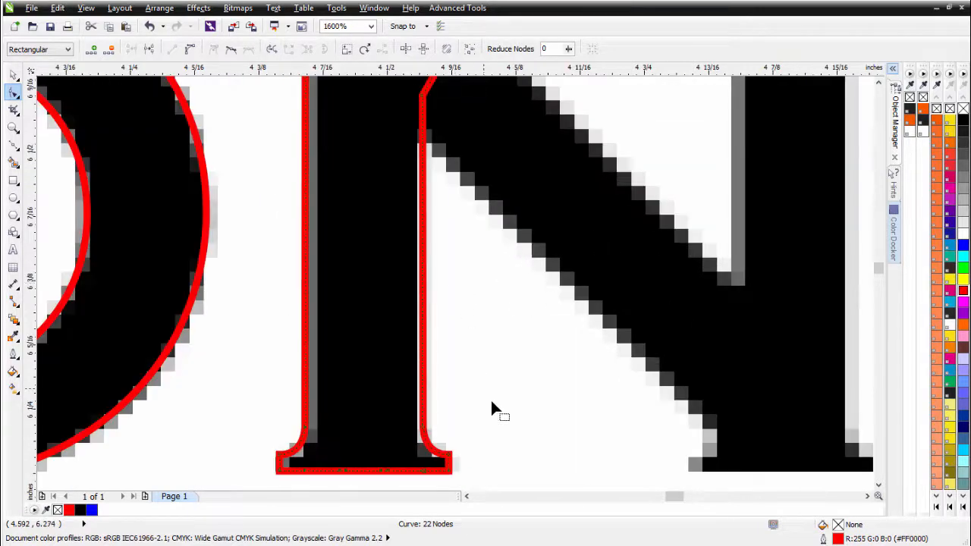
pyautogui.moveTo(502, 469); pyautogui.dragTo(414, 402)
pyautogui.click(465, 479)
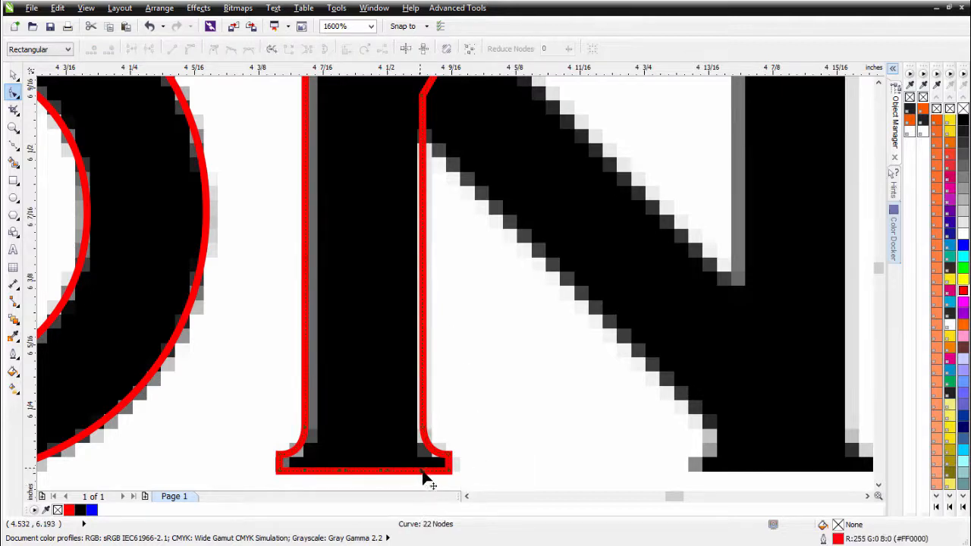
pyautogui.moveTo(440, 485); pyautogui.dragTo(297, 467)
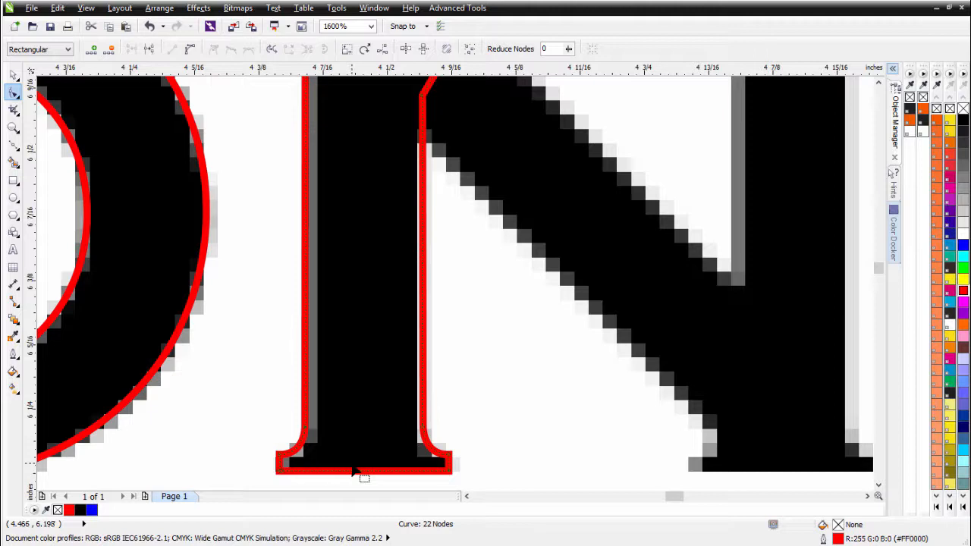
pyautogui.press('Delete')
# Convert the bottom edge of the first stem's foot serif to a straight line.
pyautogui.rightClick(363, 474)
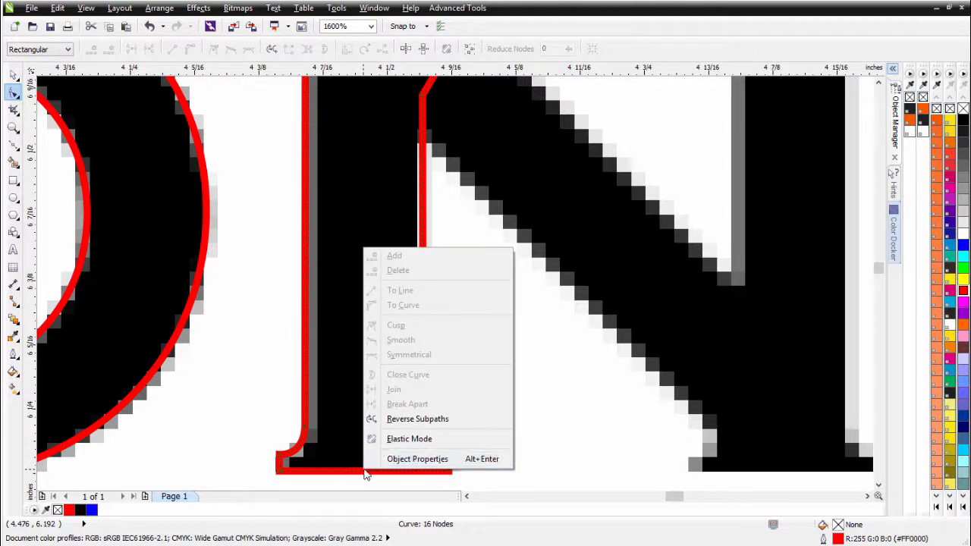
pyautogui.click(362, 476)
pyautogui.click(360, 471)
pyautogui.rightClick(361, 472)
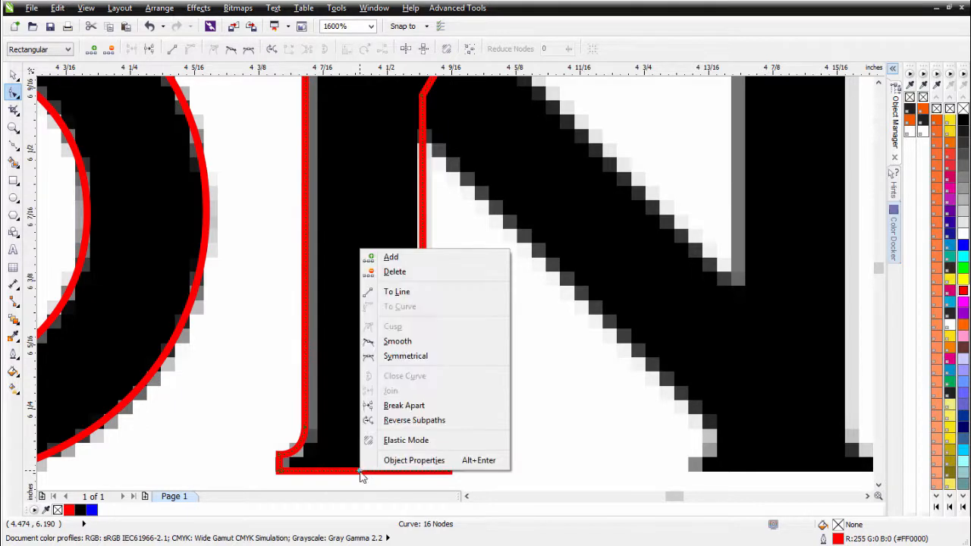
pyautogui.click(397, 292)
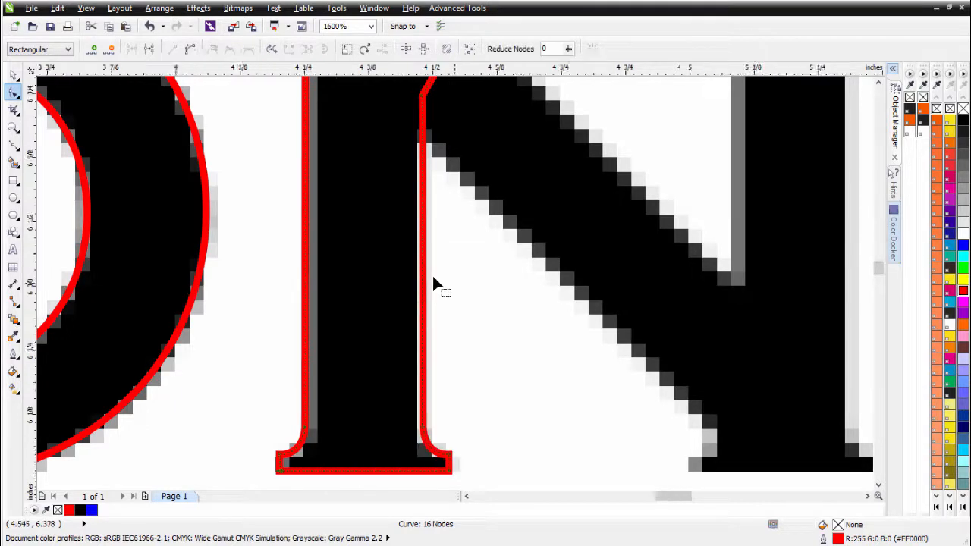
# Shift the nodes along the lower right side of the N's first stem slightly inward to match the bitmap edge.
pyautogui.scroll(-1, 431, 273)
pyautogui.moveTo(432, 203); pyautogui.dragTo(481, 413)
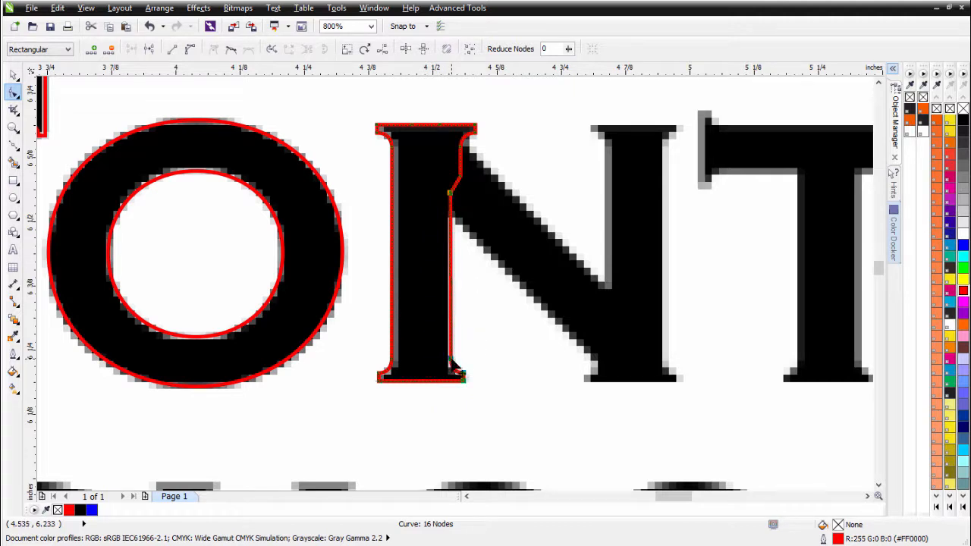
pyautogui.moveTo(450, 358); pyautogui.dragTo(449, 357)
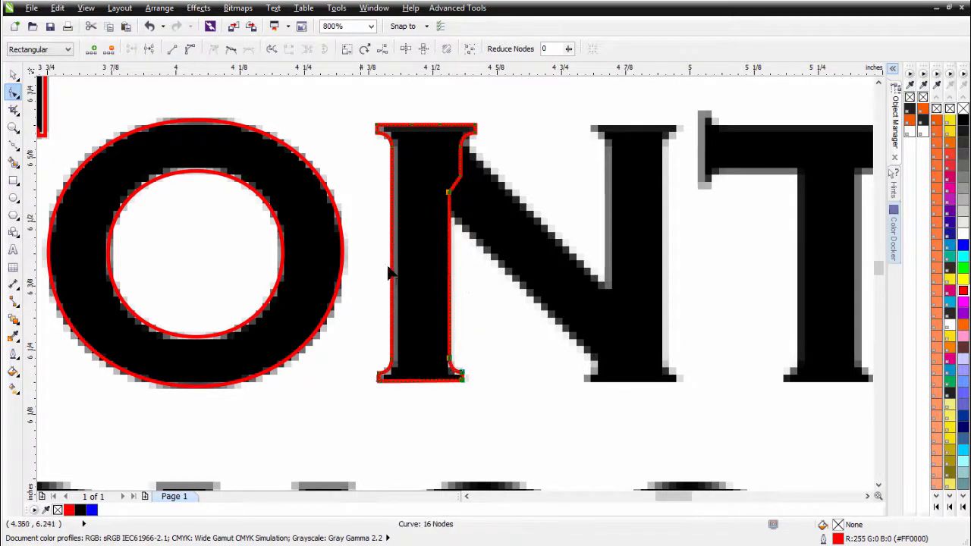
pyautogui.scroll(1, 536, 221)
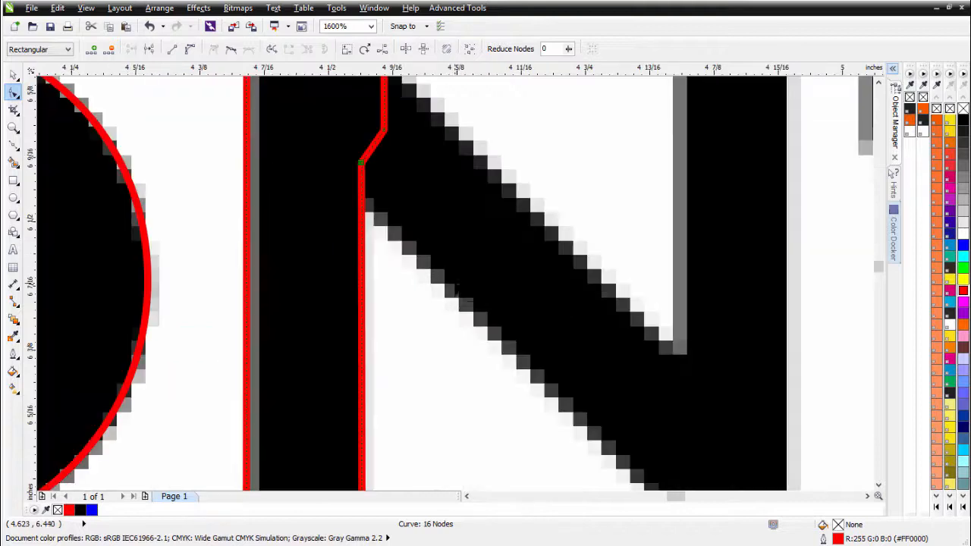
pyautogui.scroll(-1, 684, 387)
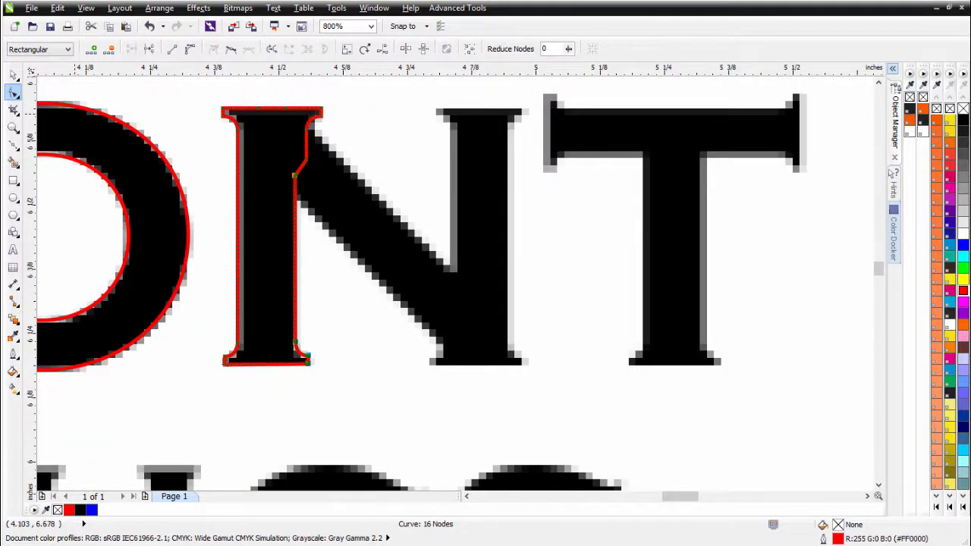
# Place a copy of the finished first stem over the N's second stem.
pyautogui.click(13, 74)
pyautogui.click(470, 146)
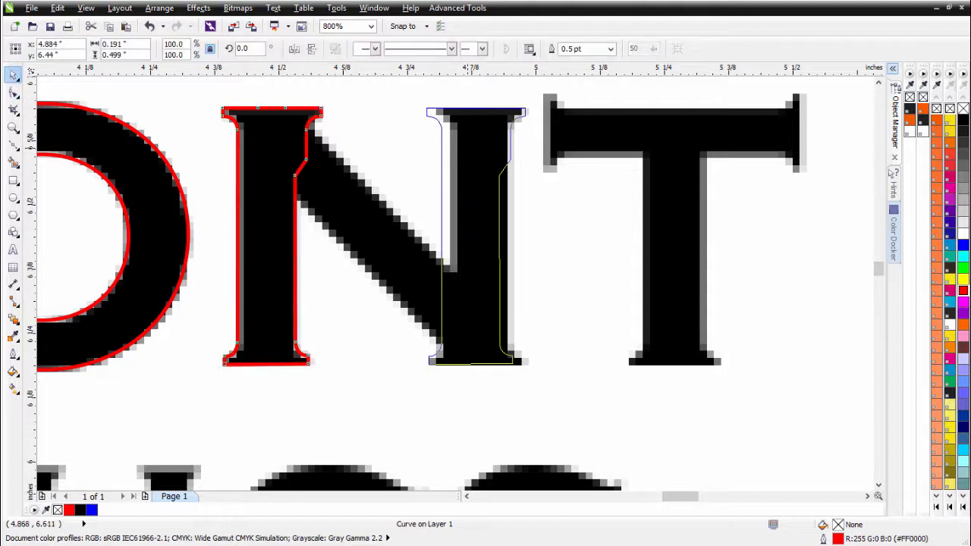
pyautogui.moveTo(468, 148); pyautogui.dragTo(477, 148)
# Mirror the copied stem vertically and horizontally, and align it over the N's second stem.
pyautogui.click(313, 48)
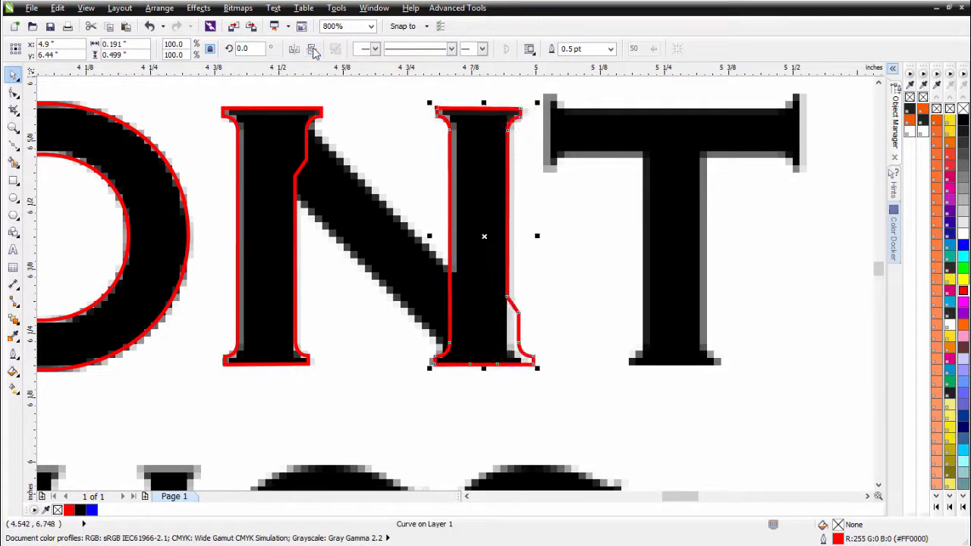
pyautogui.click(294, 49)
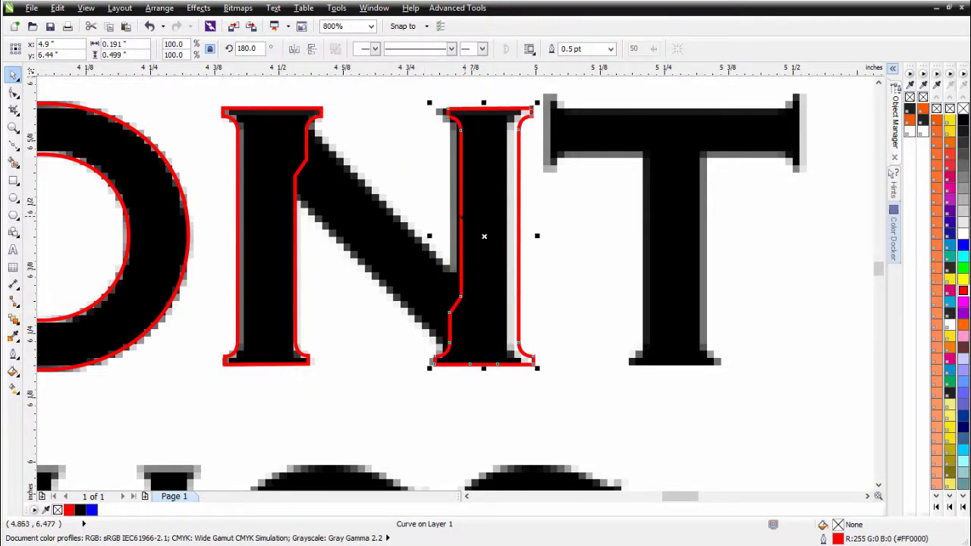
pyautogui.moveTo(476, 212); pyautogui.dragTo(469, 244)
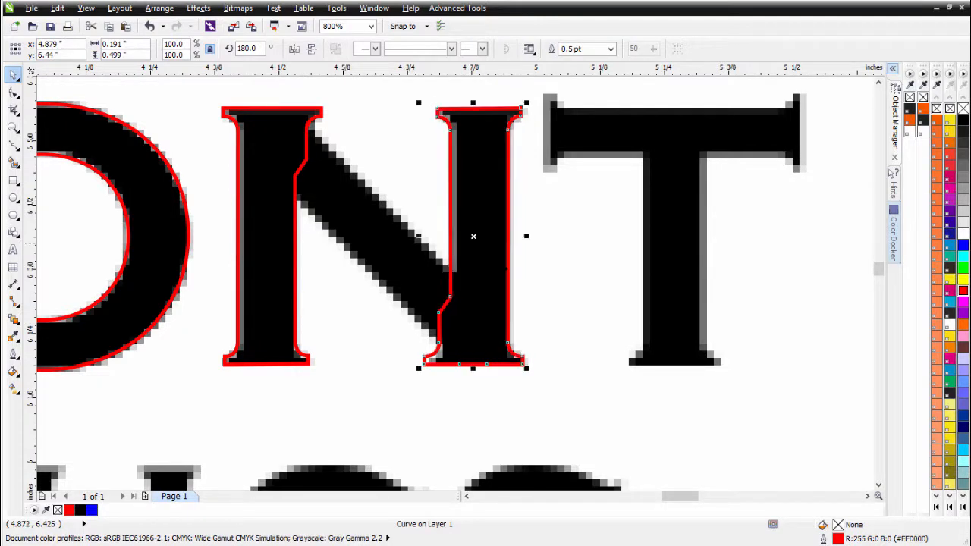
# Move the left end of the second stem's foot serif inward to fit the bitmap, making the stem outline about 0.181 in wide.
pyautogui.scroll(2, 475, 370)
pyautogui.scroll(-1, 459, 304)
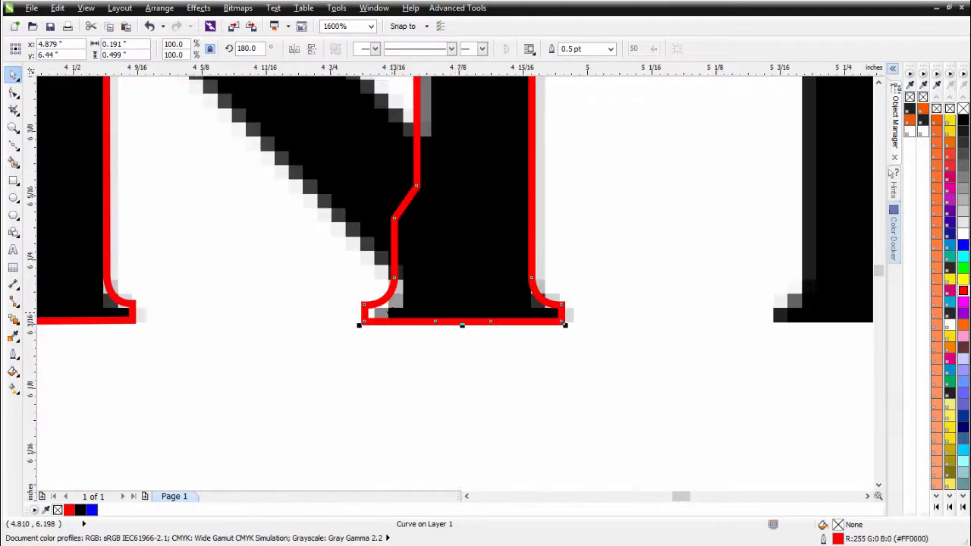
pyautogui.scroll(1, 334, 336)
pyautogui.click(13, 92)
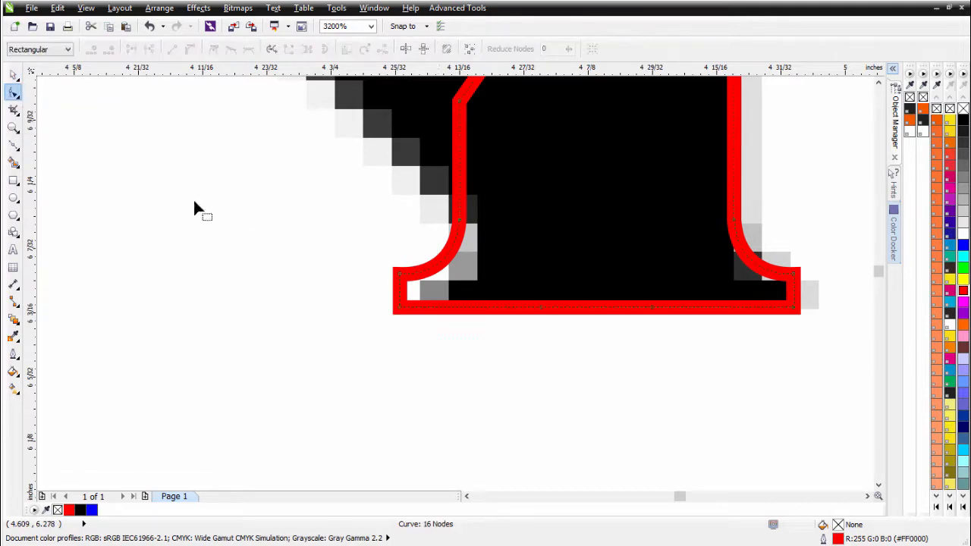
pyautogui.moveTo(356, 237); pyautogui.dragTo(453, 348)
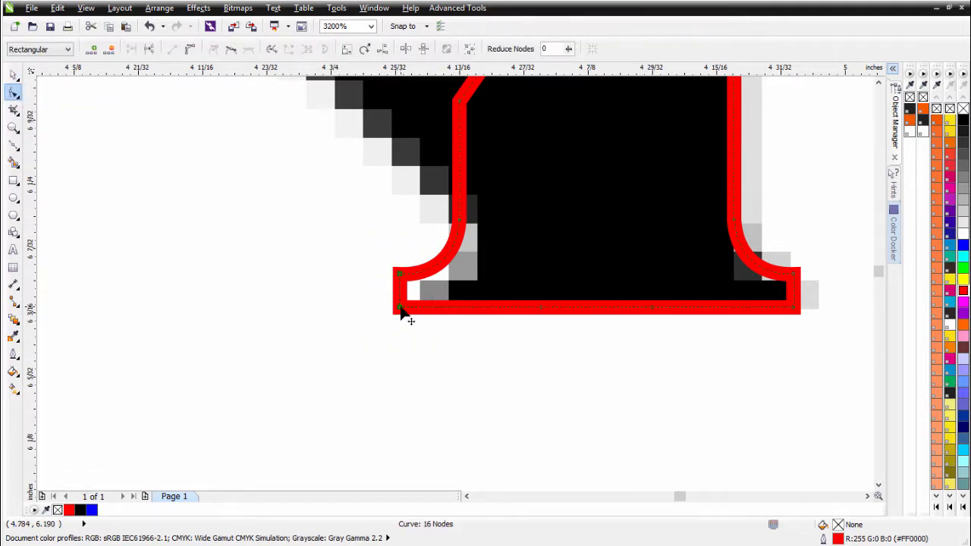
pyautogui.moveTo(399, 310); pyautogui.dragTo(430, 284)
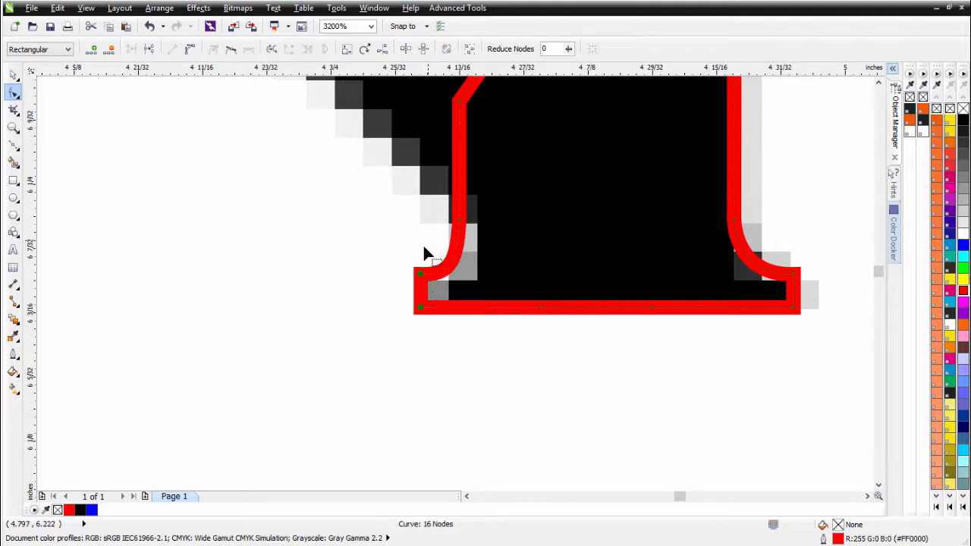
pyautogui.moveTo(422, 243); pyautogui.dragTo(439, 269)
pyautogui.scroll(-3, 455, 284)
pyautogui.scroll(-3, 439, 297)
pyautogui.scroll(5, 455, 266)
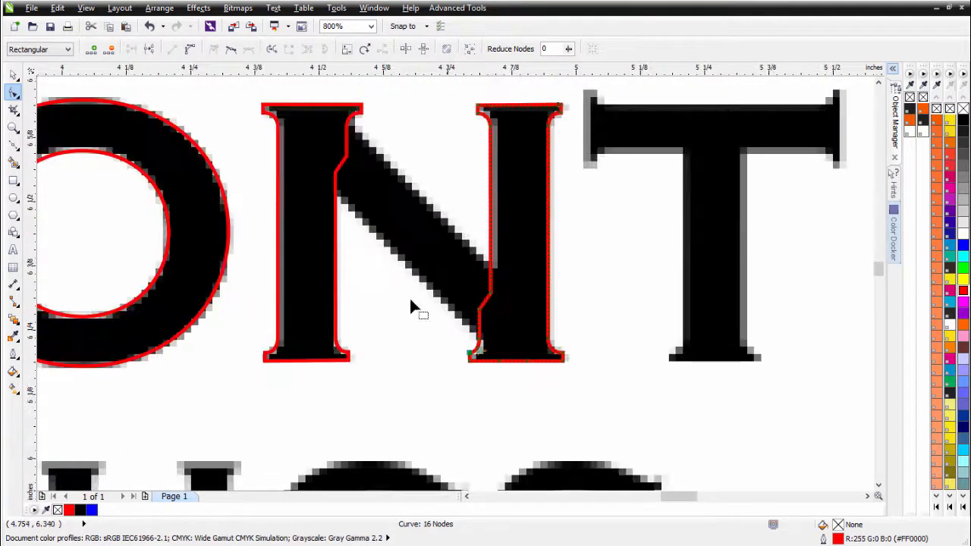
# Draw a closed five-sided Bezier shape, about 0.382 by 0.444 in, along the N's diagonal, overlapping both stems, and outline it red.
pyautogui.press('space')
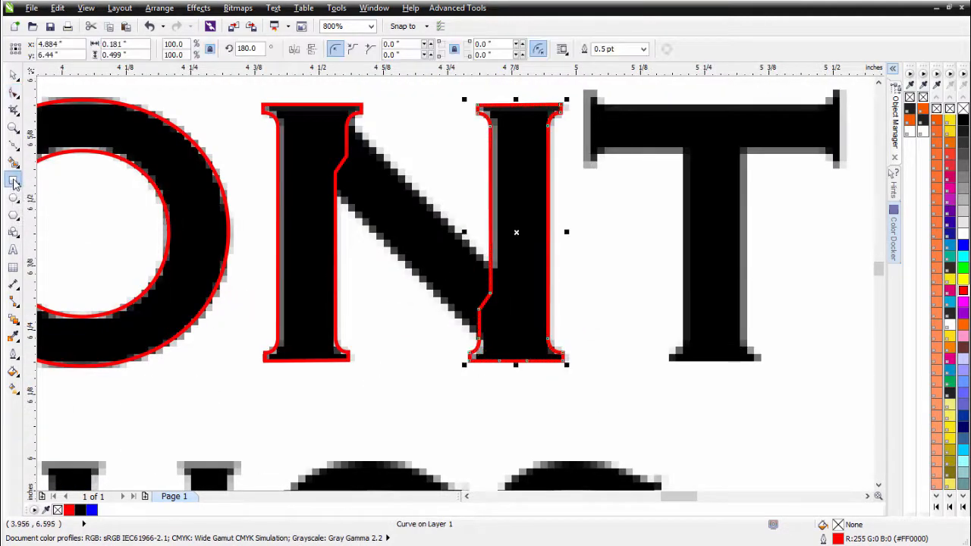
pyautogui.click(15, 146)
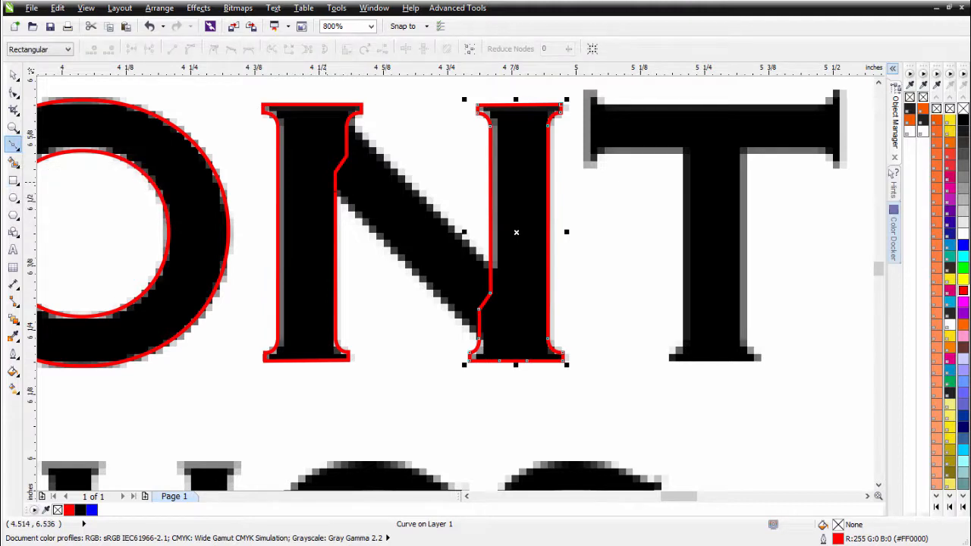
pyautogui.click(327, 180)
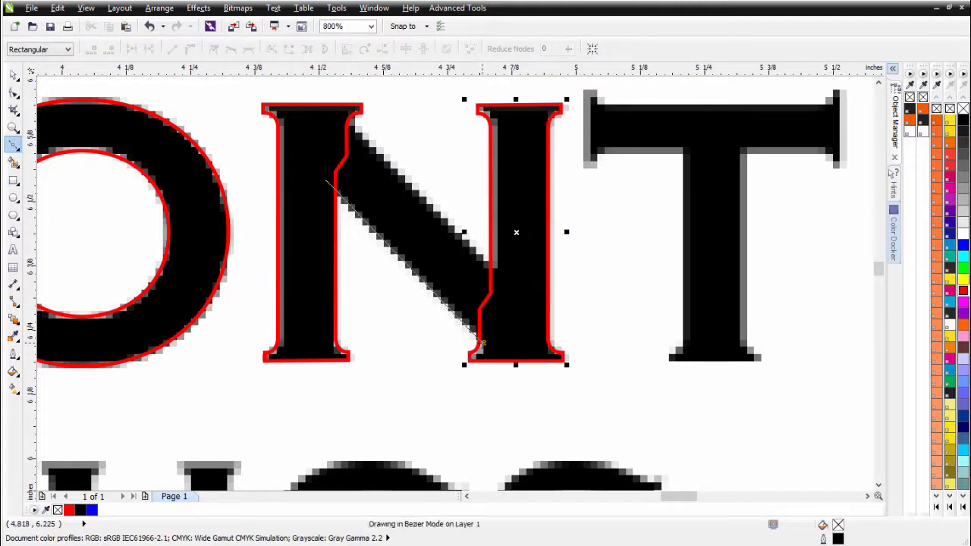
pyautogui.click(483, 345)
pyautogui.click(505, 280)
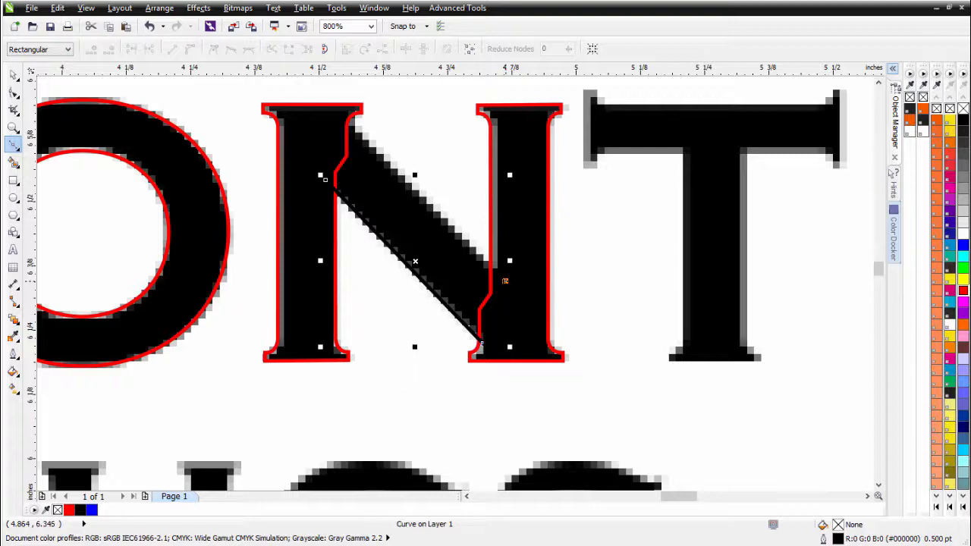
pyautogui.click(344, 114)
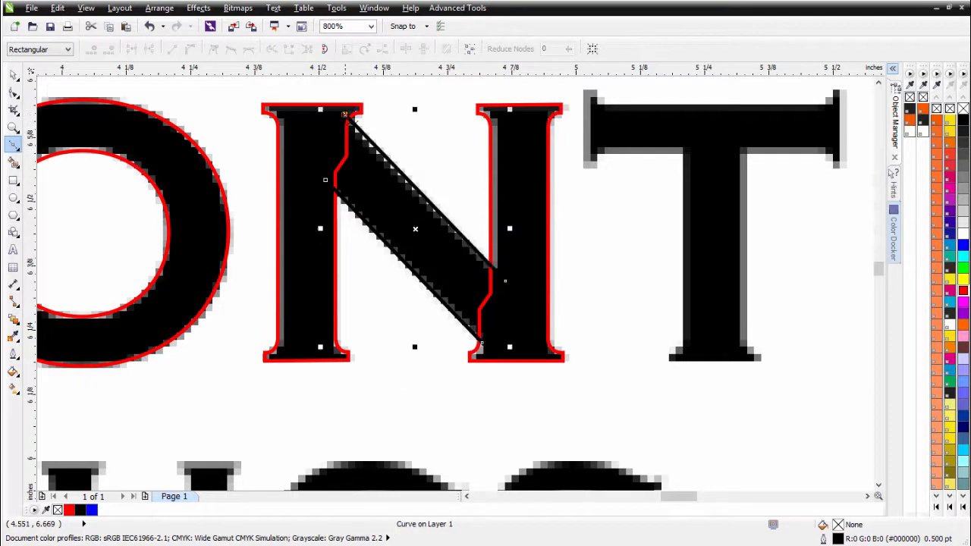
pyautogui.click(309, 139)
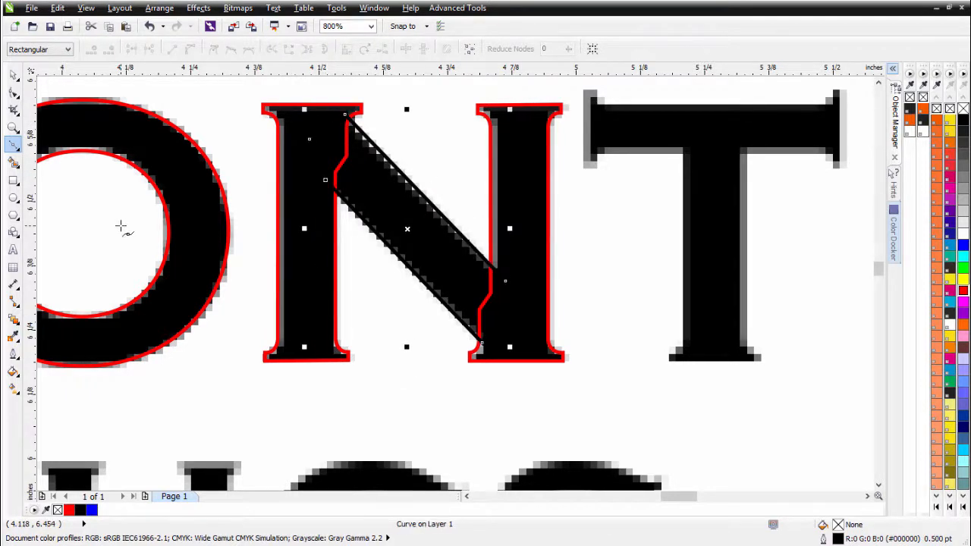
pyautogui.rightClick(961, 291)
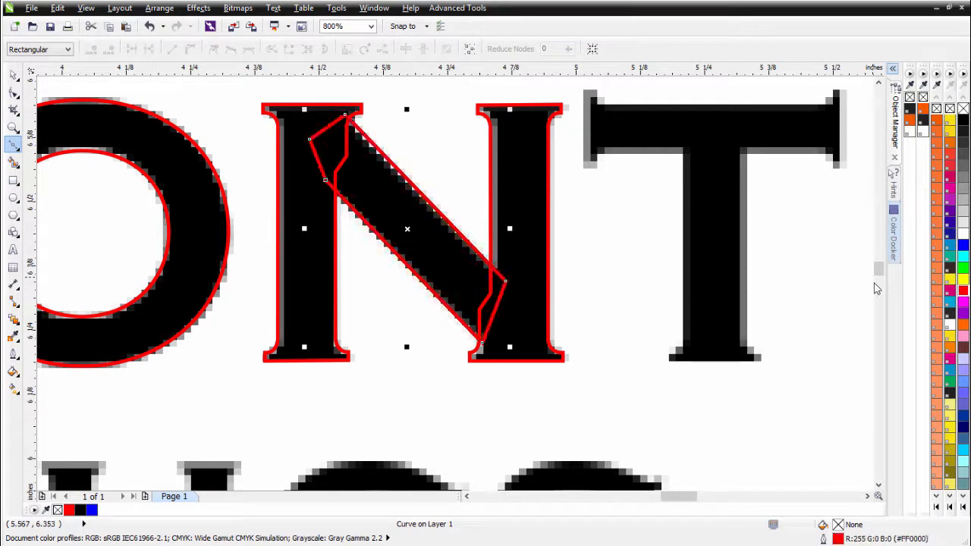
# Place a copy of the N's two stems and diagonal beside the spare O outline, left of the lettering.
pyautogui.click(13, 75)
pyautogui.scroll(-1, 428, 367)
pyautogui.scroll(-2, 457, 287)
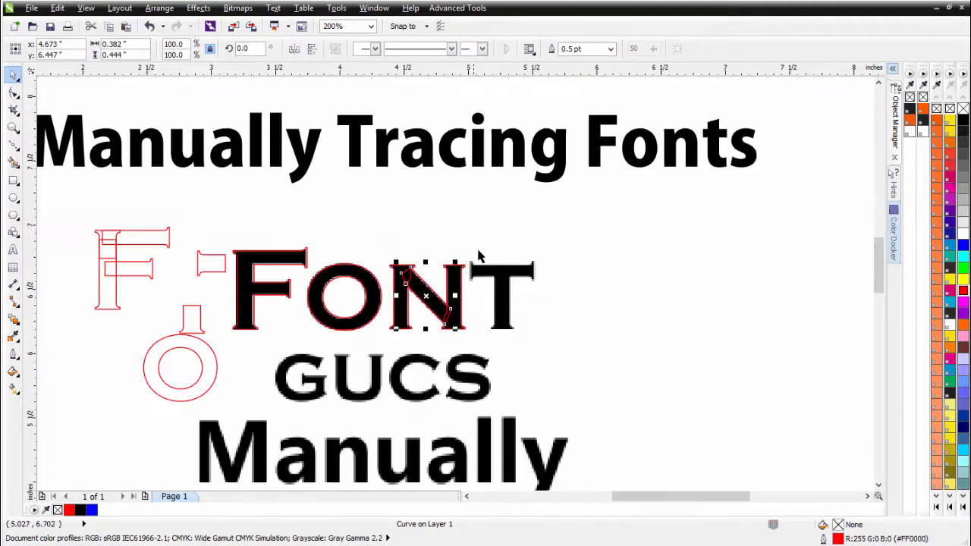
pyautogui.moveTo(483, 242); pyautogui.dragTo(368, 346)
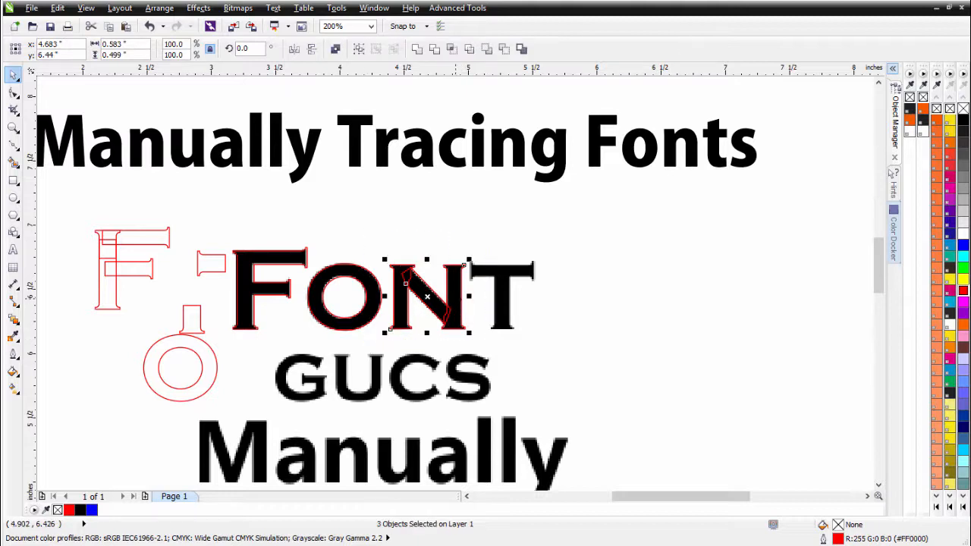
pyautogui.moveTo(427, 295); pyautogui.dragTo(76, 355)
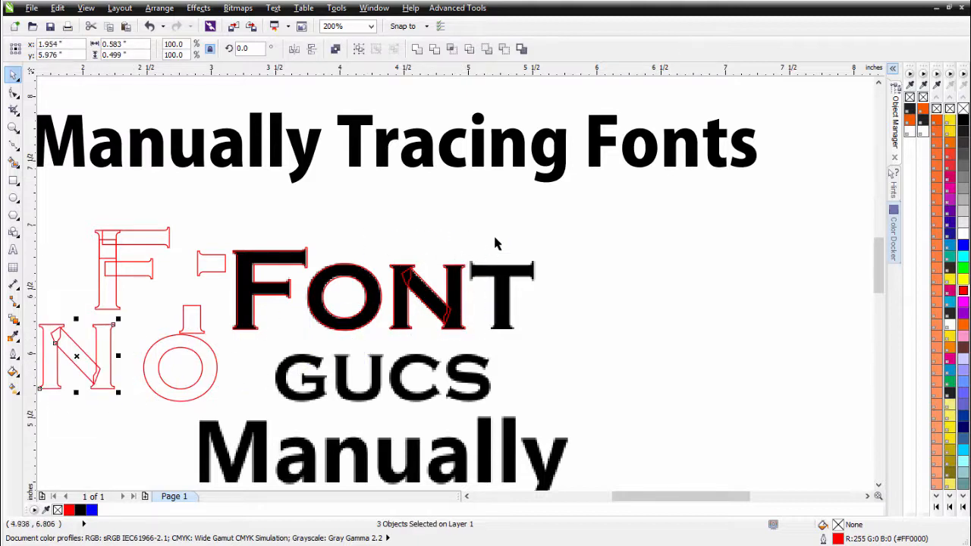
# Weld the two stems and the diagonal over the bitmap N into one object.
pyautogui.moveTo(477, 212); pyautogui.dragTo(371, 349)
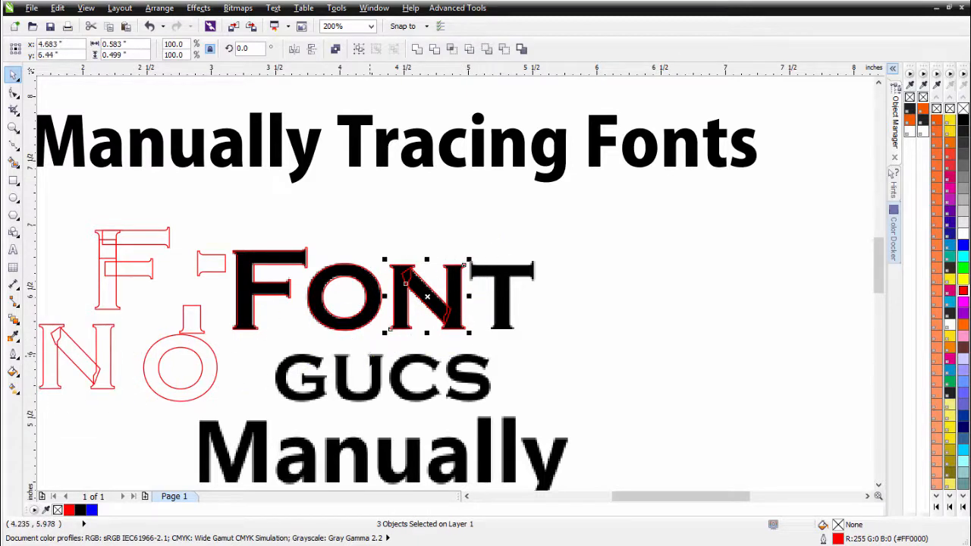
pyautogui.click(416, 49)
# Reshape the sharp corner where the N's first head serif meets the diagonal into a rounded curve.
pyautogui.scroll(1, 369, 287)
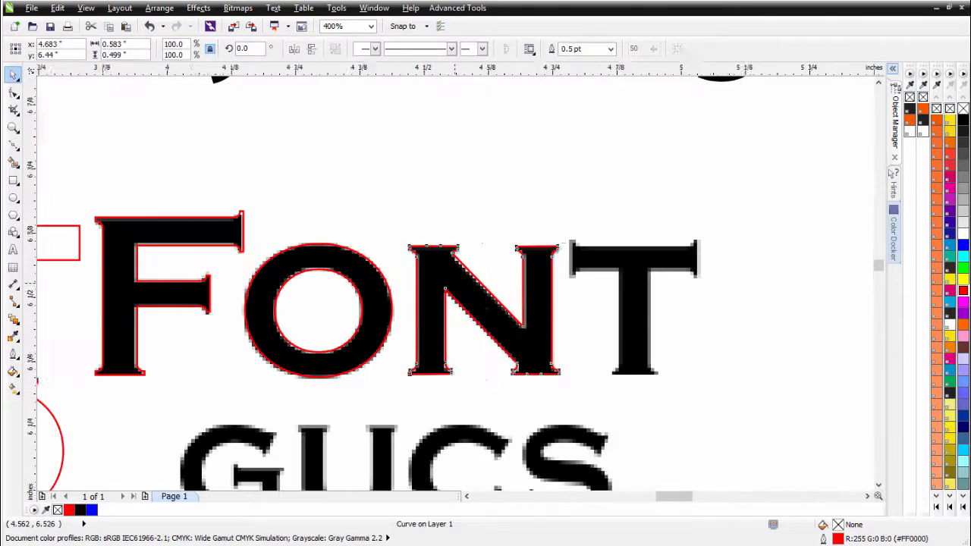
pyautogui.scroll(3, 454, 284)
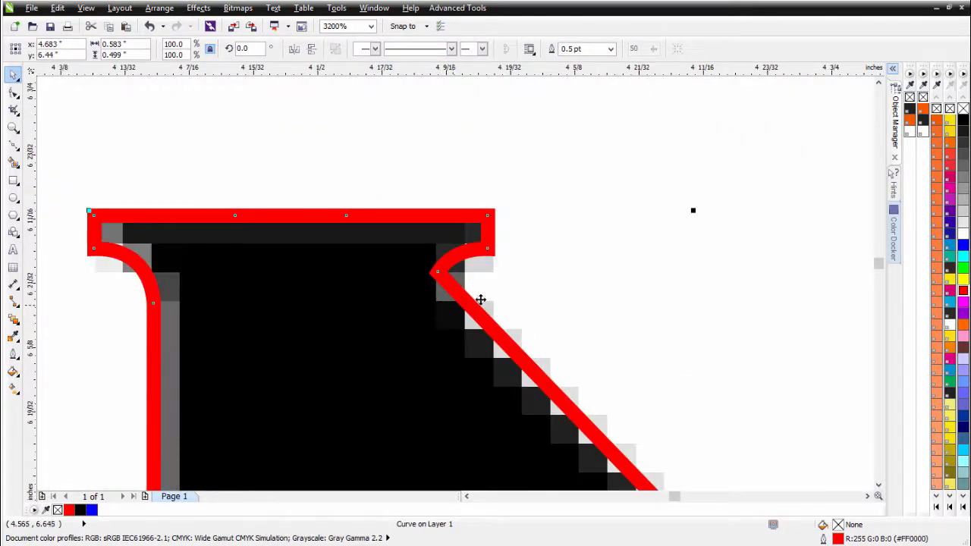
pyautogui.scroll(1, 493, 303)
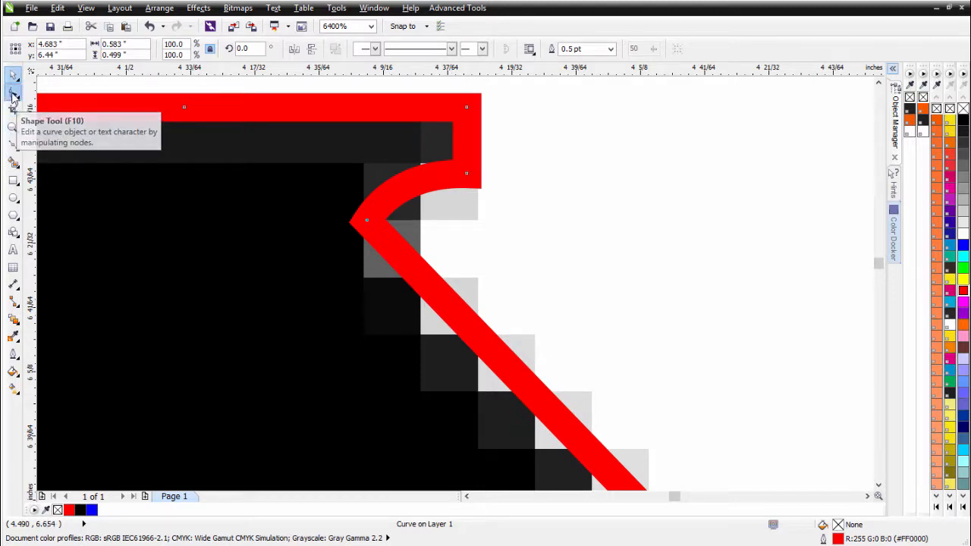
pyautogui.click(14, 92)
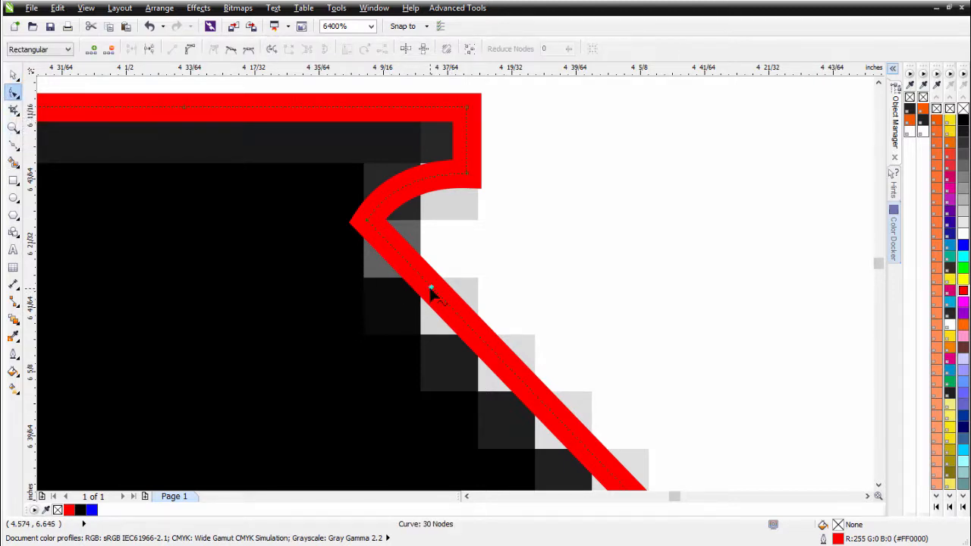
pyautogui.moveTo(429, 293); pyautogui.dragTo(368, 225)
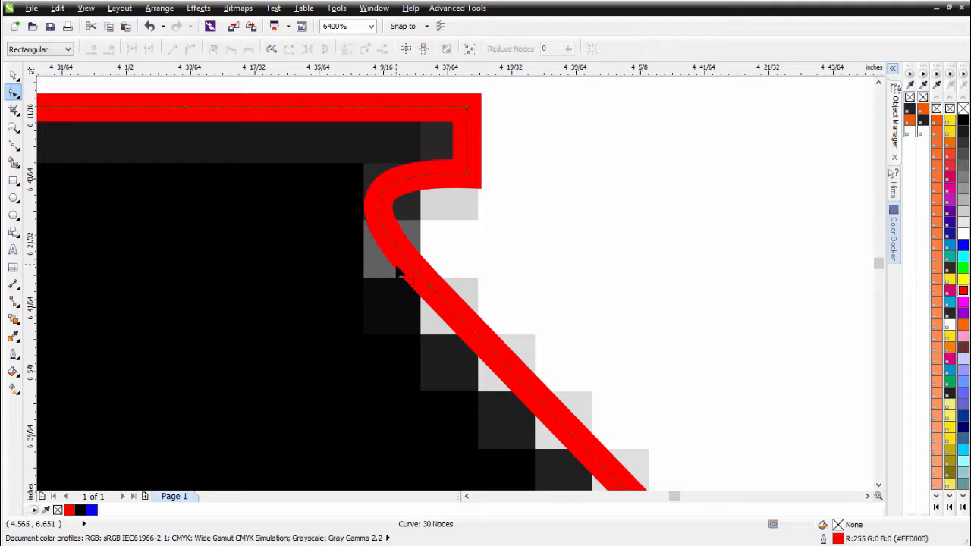
# Tighten the curve between the N's first head serif and the diagonal by adjusting its Bezier handles.
pyautogui.click(430, 294)
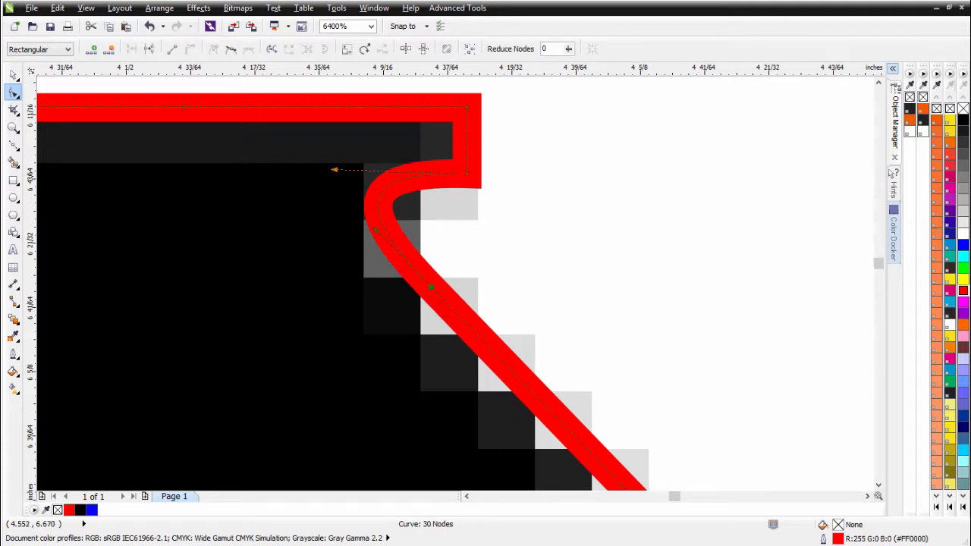
pyautogui.moveTo(333, 169); pyautogui.dragTo(368, 170)
pyautogui.moveTo(376, 237); pyautogui.dragTo(407, 270)
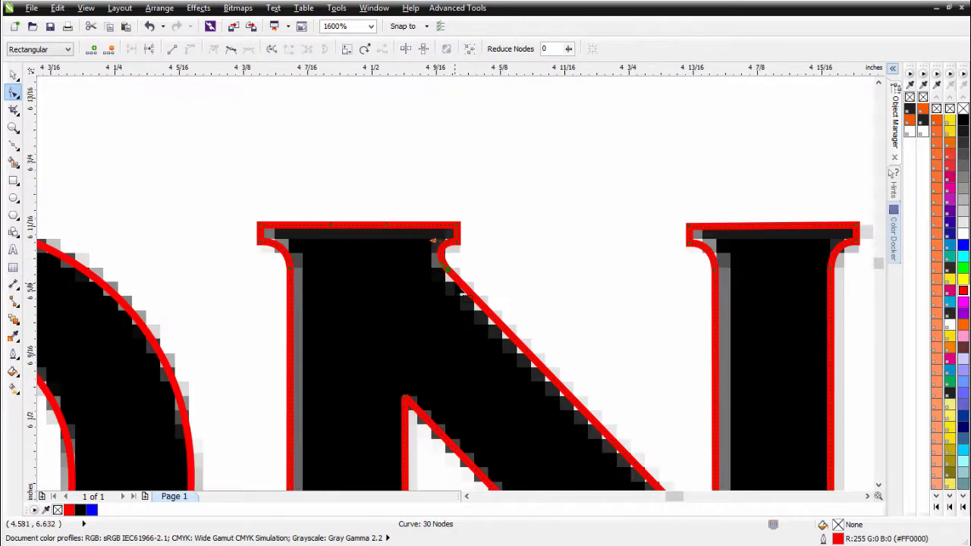
pyautogui.scroll(-3, 556, 298)
pyautogui.scroll(-2, 455, 303)
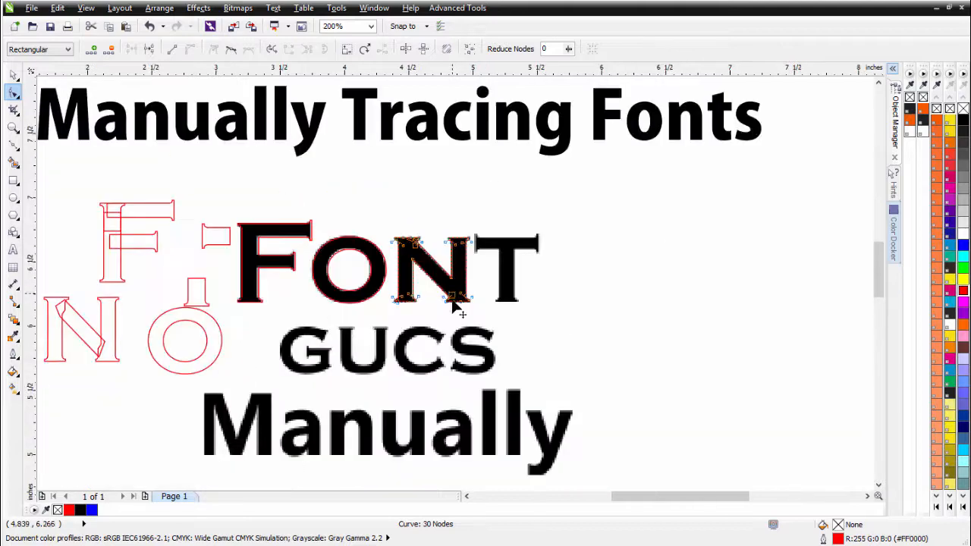
# Round the corner where the N's diagonal meets the second stem's foot serif by adding a node on the diagonal and deleting the corner node.
pyautogui.scroll(4, 455, 311)
pyautogui.scroll(1, 451, 287)
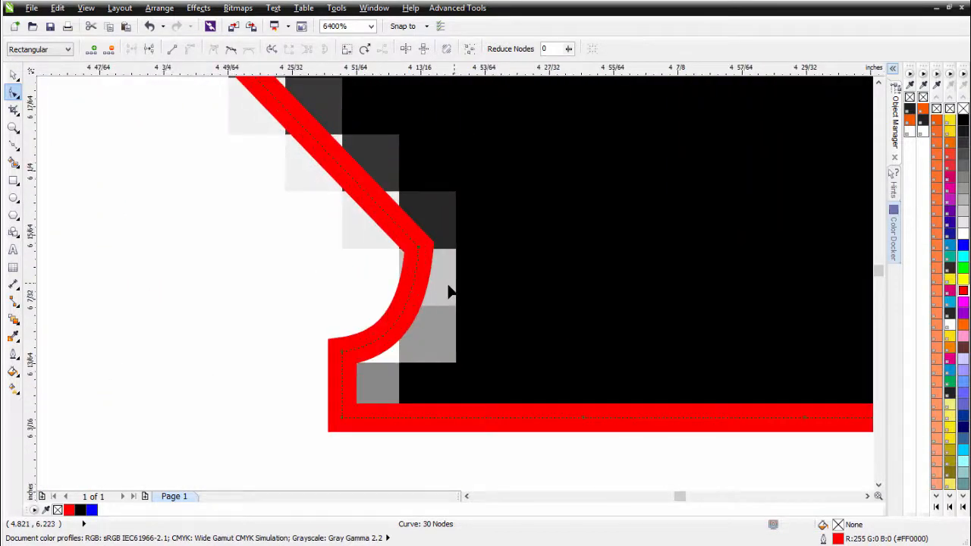
pyautogui.doubleClick(387, 214)
pyautogui.moveTo(456, 212); pyautogui.dragTo(404, 273)
pyautogui.press('Delete')
pyautogui.scroll(-4, 476, 303)
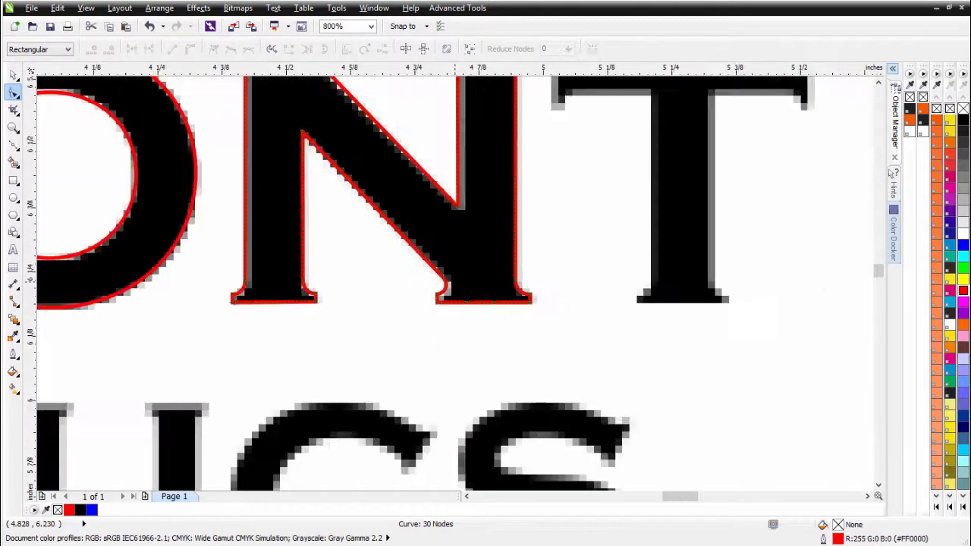
pyautogui.press('F3')
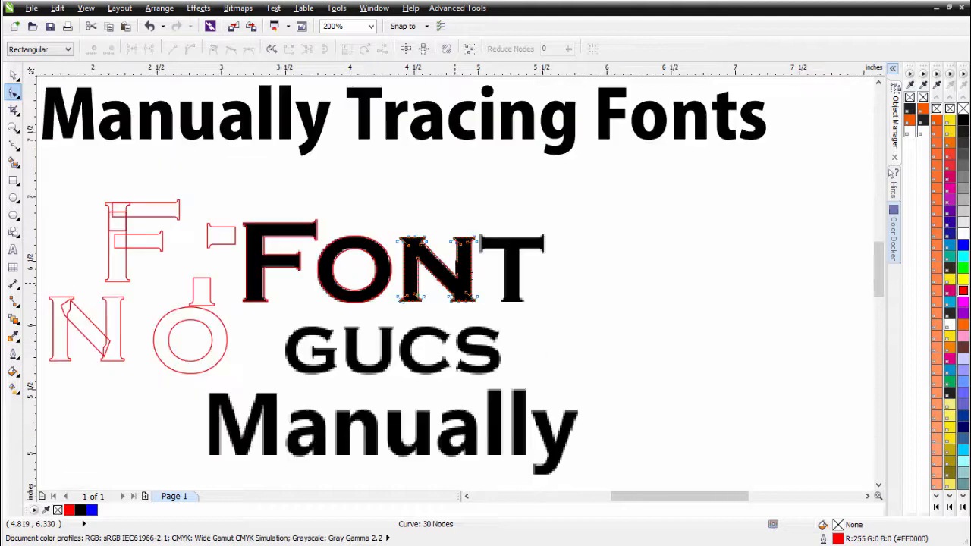
# Place a copy of the spare upright serifed stem piece over the foot of the bitmap T, level with its baseline.
pyautogui.click(13, 74)
pyautogui.click(221, 233)
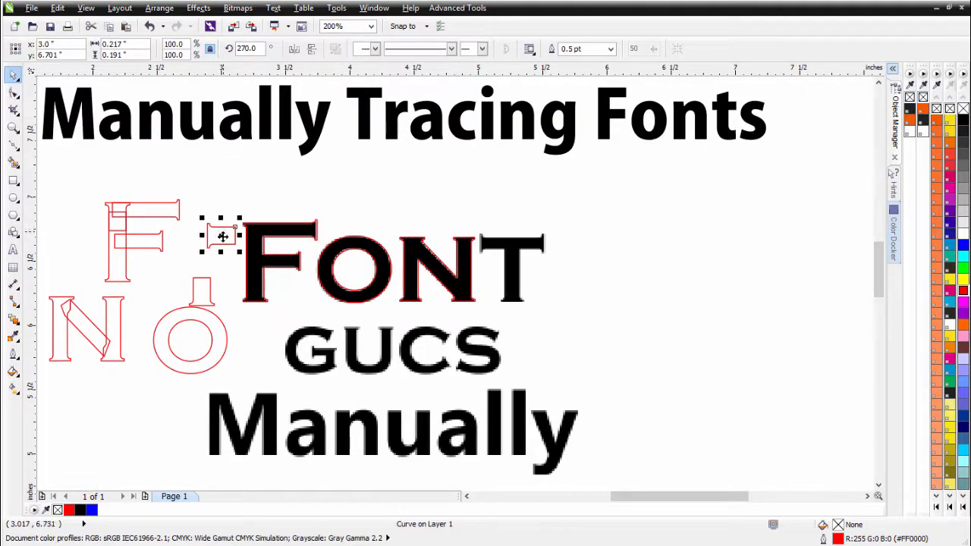
pyautogui.click(202, 292)
pyautogui.moveTo(204, 292); pyautogui.dragTo(520, 287)
pyautogui.scroll(3, 520, 287)
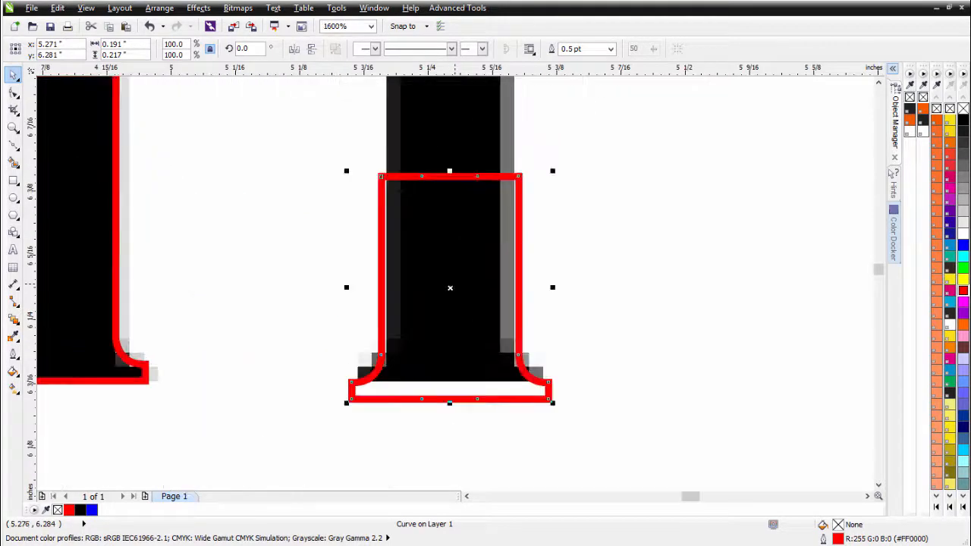
pyautogui.moveTo(454, 292); pyautogui.dragTo(457, 276)
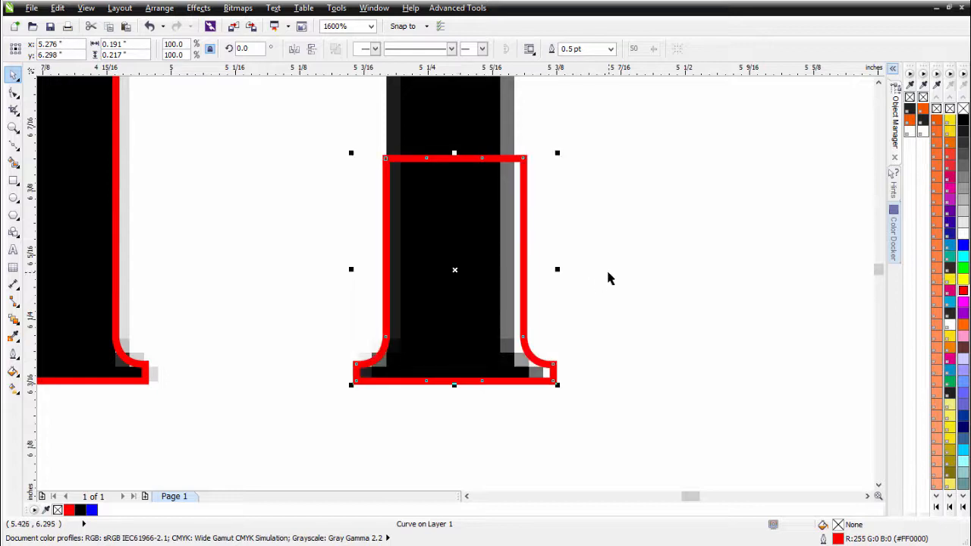
# Narrow the T's stem piece to about 0.179 in and extend its upper end into the crossbar, about 0.456 in tall overall.
pyautogui.moveTo(557, 271); pyautogui.dragTo(544, 271)
pyautogui.scroll(-1, 468, 197)
pyautogui.scroll(2, 458, 238)
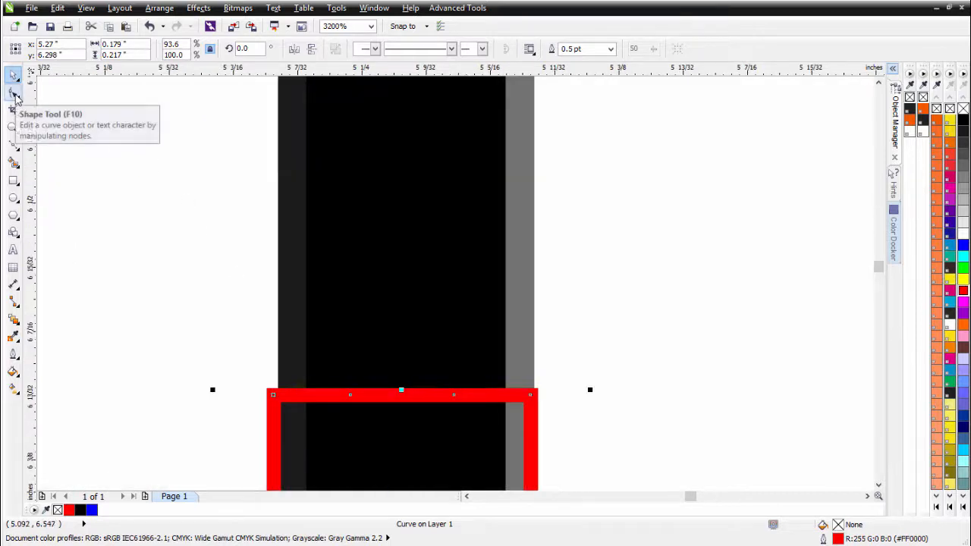
pyautogui.click(13, 92)
pyautogui.moveTo(606, 353); pyautogui.dragTo(227, 442)
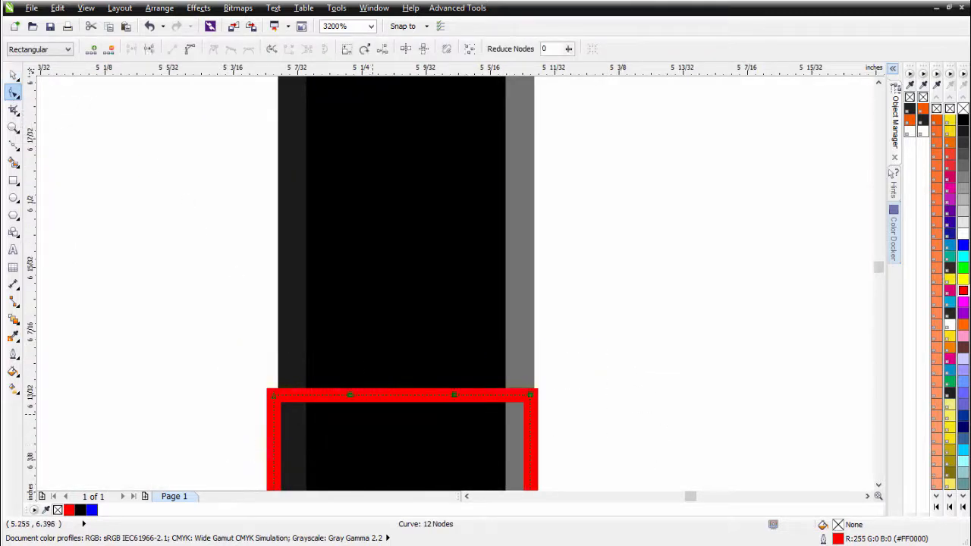
pyautogui.scroll(-2, 486, 241)
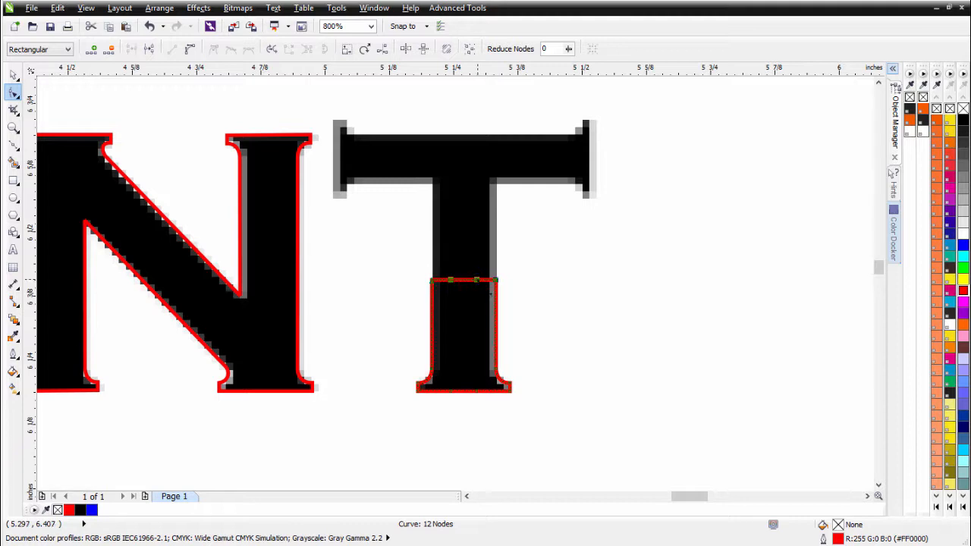
pyautogui.moveTo(490, 293); pyautogui.dragTo(490, 168)
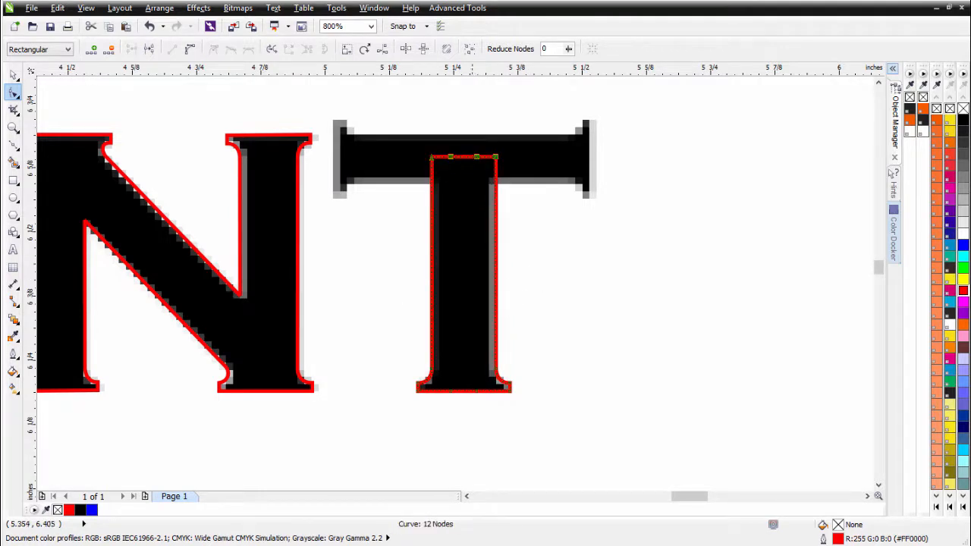
pyautogui.click(14, 73)
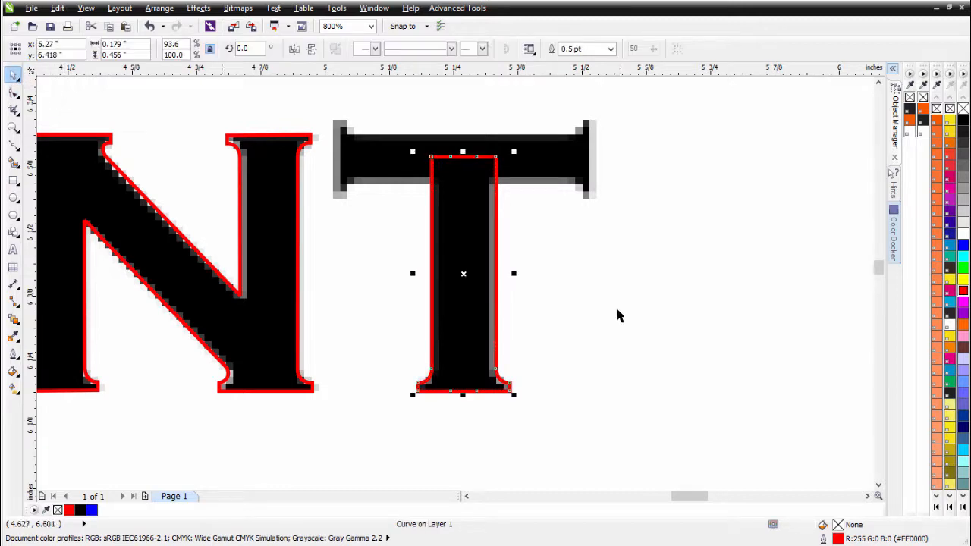
# Place a copy of the T's stem, rotated 90 degrees, over the crossbar with its serif on the crossbar's outer end away from the N.
pyautogui.click(618, 305)
pyautogui.moveTo(465, 257); pyautogui.dragTo(596, 212)
pyautogui.rightClick(596, 211)
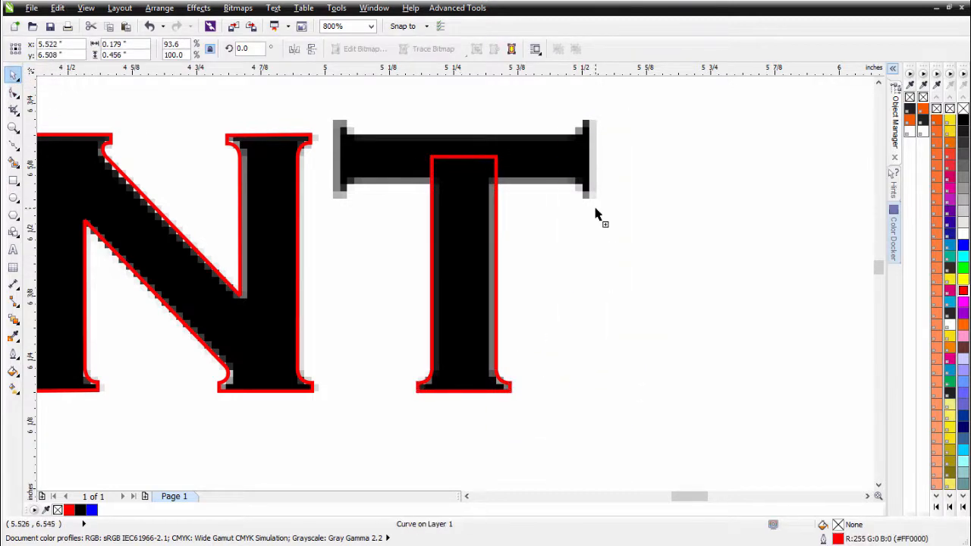
pyautogui.click(591, 228)
pyautogui.moveTo(645, 105); pyautogui.dragTo(506, 204)
pyautogui.moveTo(693, 223); pyautogui.dragTo(579, 160)
pyautogui.scroll(1, 579, 160)
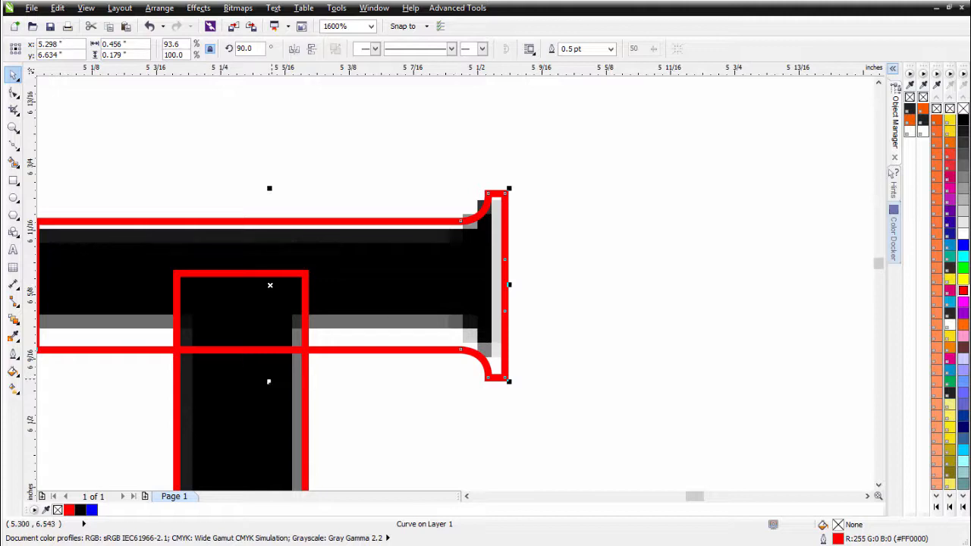
# Reduce the crossbar piece's height to about 0.135 in to fit the bitmap and nudge it slightly toward the N.
pyautogui.moveTo(269, 382); pyautogui.dragTo(269, 350)
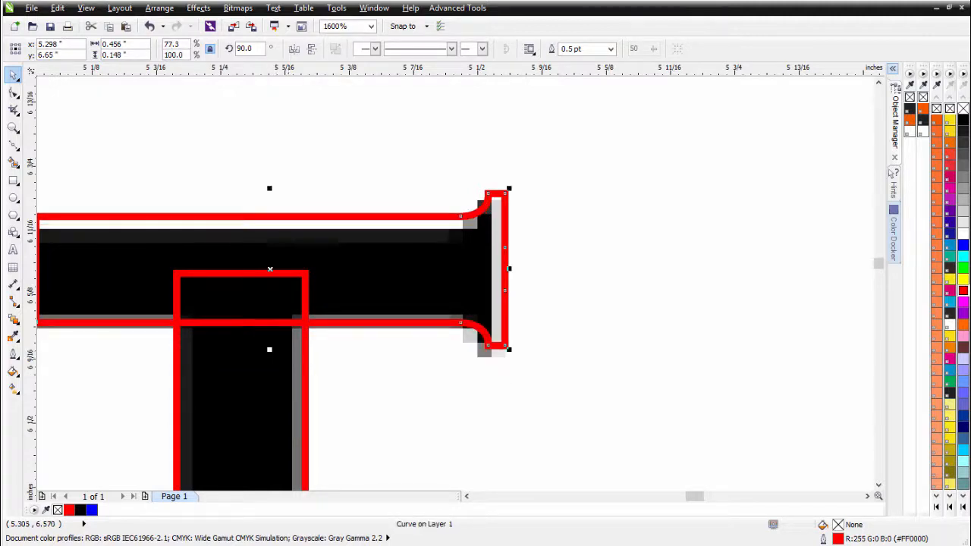
pyautogui.moveTo(271, 191); pyautogui.dragTo(269, 202)
pyautogui.press('Left')
pyautogui.press('Left')
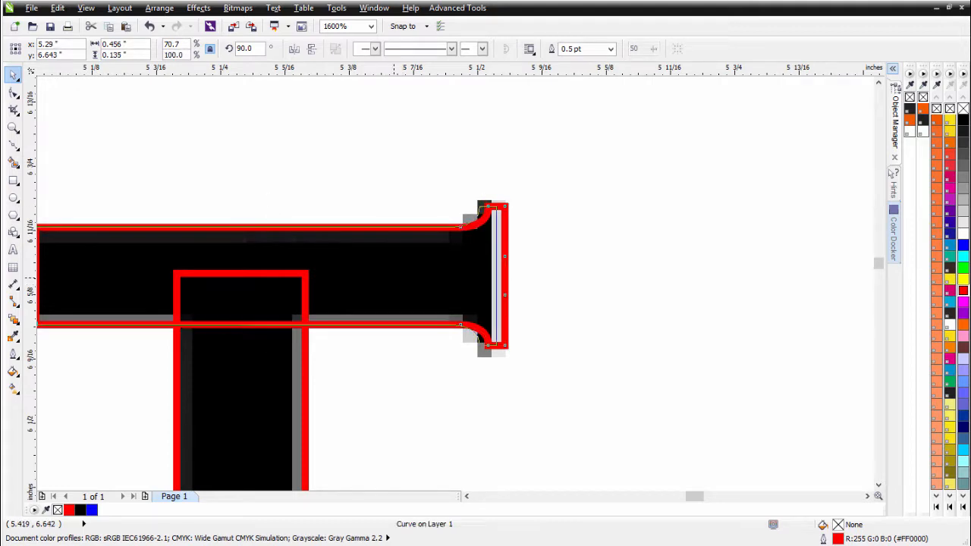
# Place a horizontally mirrored copy of the crossbar piece at the T's other end and weld both pieces into one crossbar.
pyautogui.scroll(-1, 265, 267)
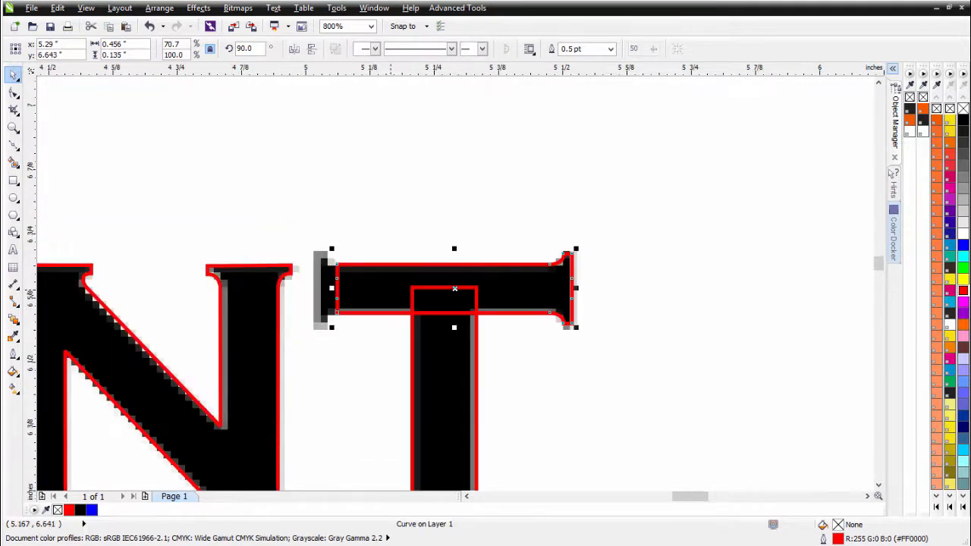
pyautogui.moveTo(391, 290); pyautogui.dragTo(366, 302)
pyautogui.rightClick(367, 302)
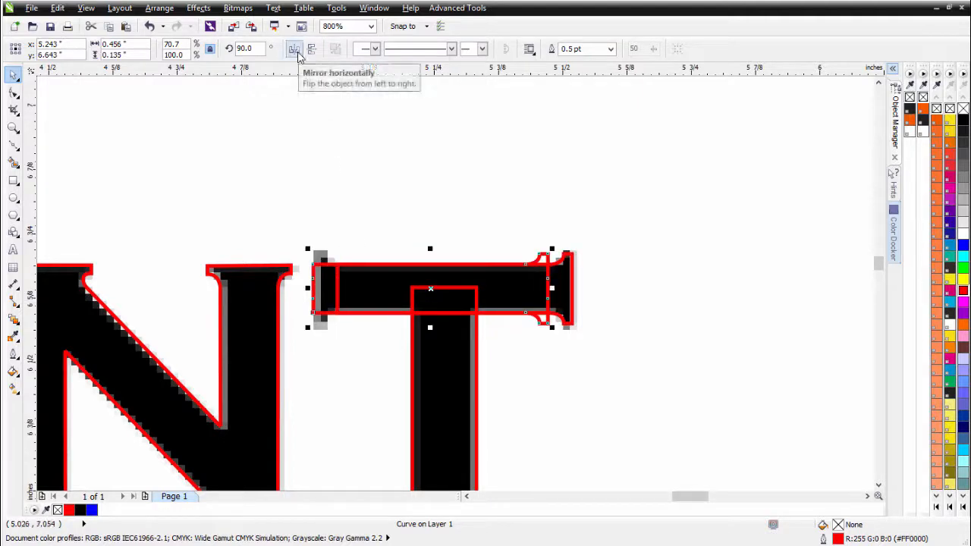
pyautogui.click(294, 50)
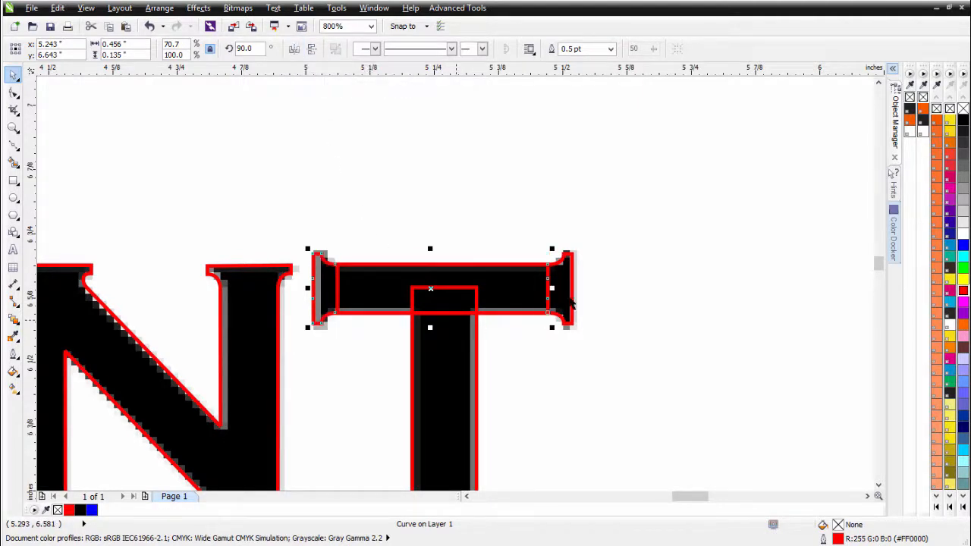
pyautogui.keyDown('shift'); pyautogui.click(574, 287); pyautogui.keyUp('shift')
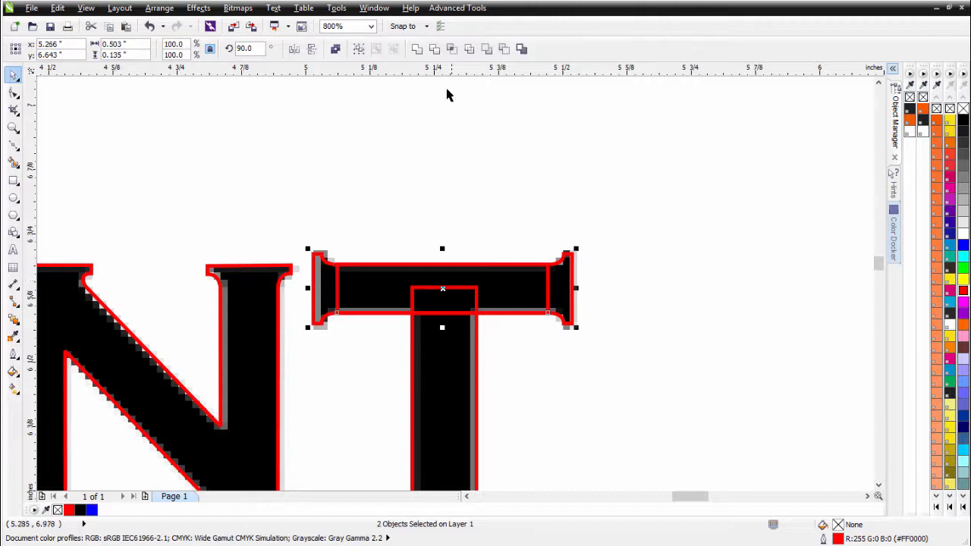
pyautogui.click(417, 49)
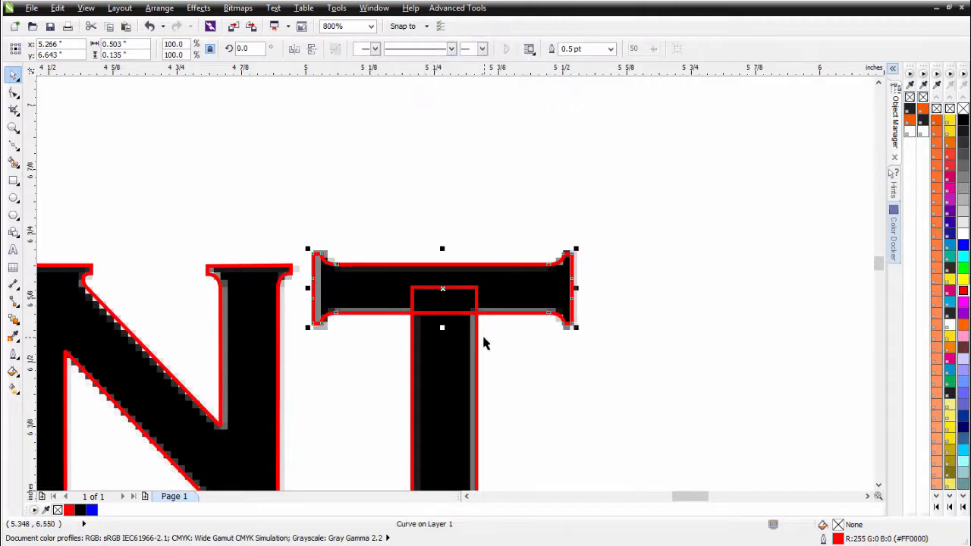
# Centre the crossbar horizontally on the T's stem and weld the two into one object.
pyautogui.keyDown('shift'); pyautogui.click(481, 343); pyautogui.keyUp('shift')
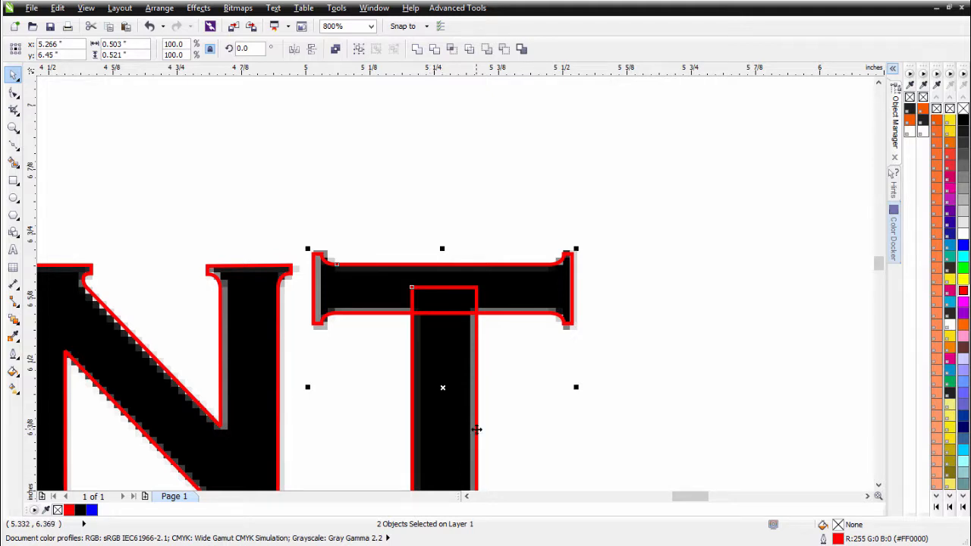
pyautogui.press('c')
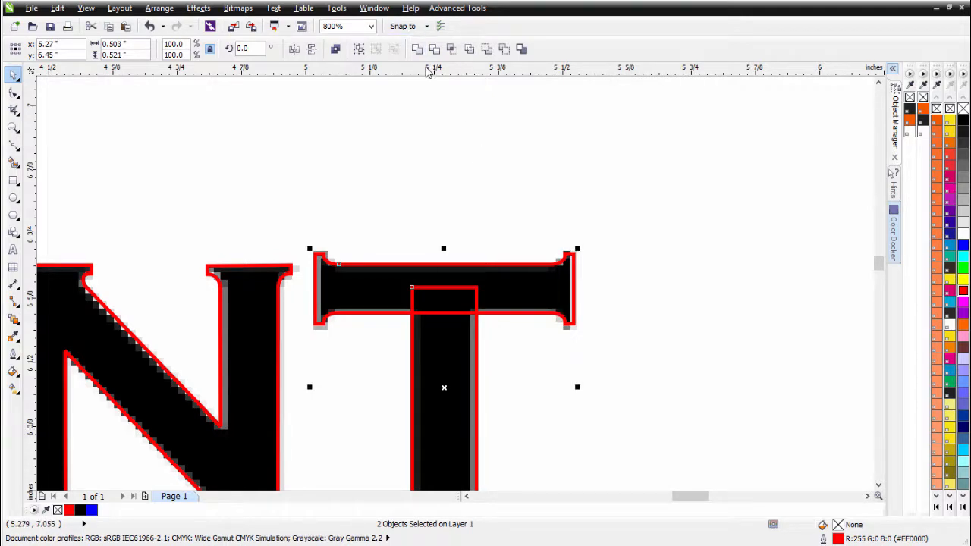
pyautogui.click(417, 49)
# Place a copy of the four traced letters F, O, N and T in the empty area beside the bitmap FONT.
pyautogui.scroll(-2, 396, 388)
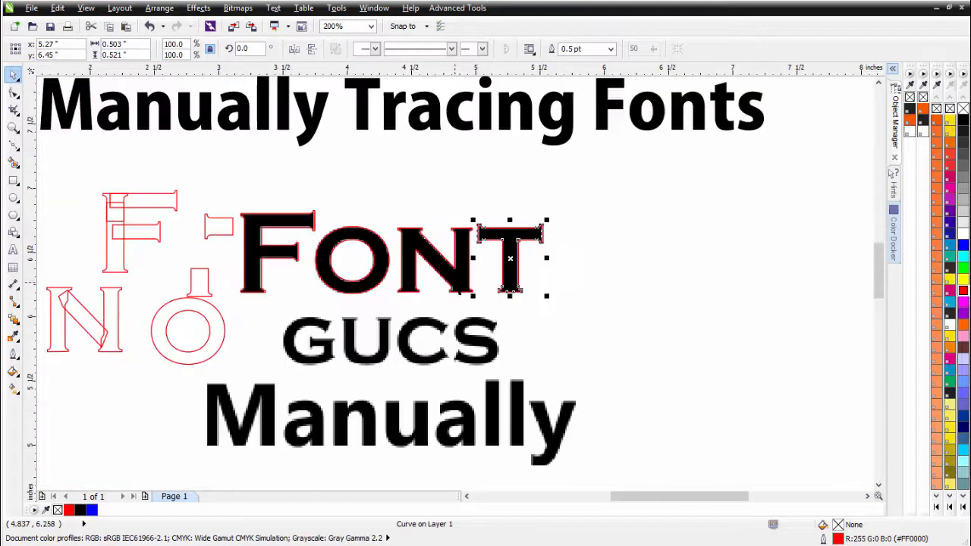
pyautogui.keyDown('shift'); pyautogui.click(440, 279); pyautogui.keyUp('shift')
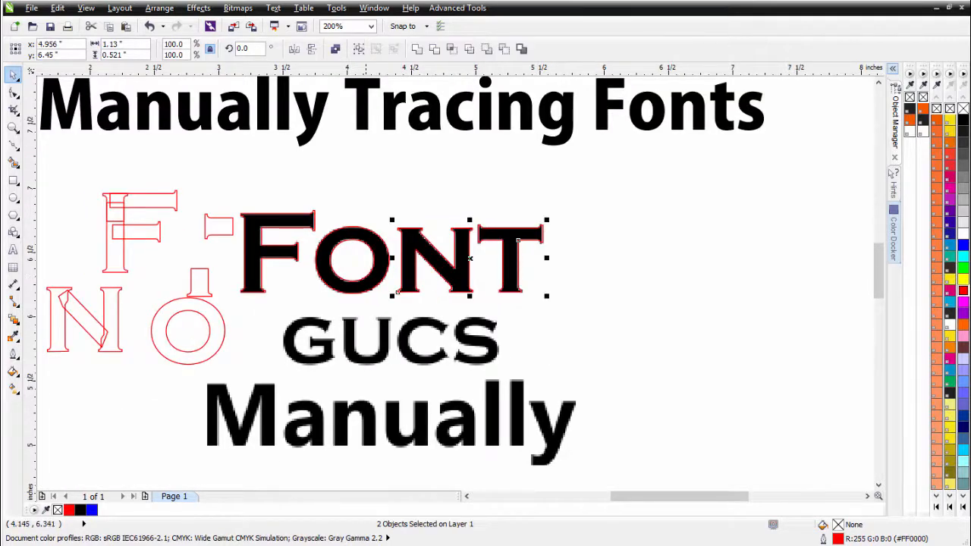
pyautogui.keyDown('shift'); pyautogui.click(363, 283); pyautogui.keyUp('shift')
pyautogui.keyDown('shift'); pyautogui.click(254, 267); pyautogui.keyUp('shift')
pyautogui.moveTo(417, 263); pyautogui.dragTo(736, 280)
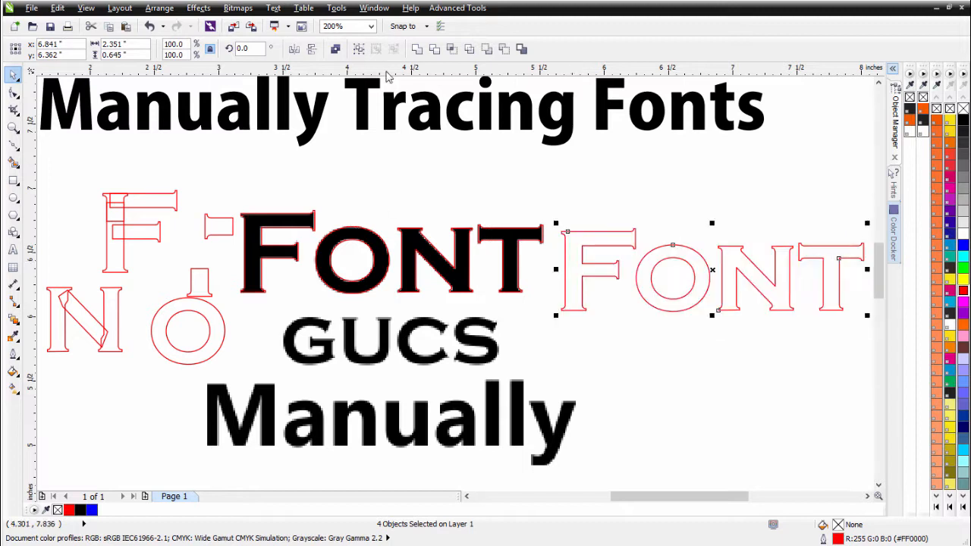
# Weld the copied FONT letters into one object and make it solid black without the red outline.
pyautogui.click(417, 48)
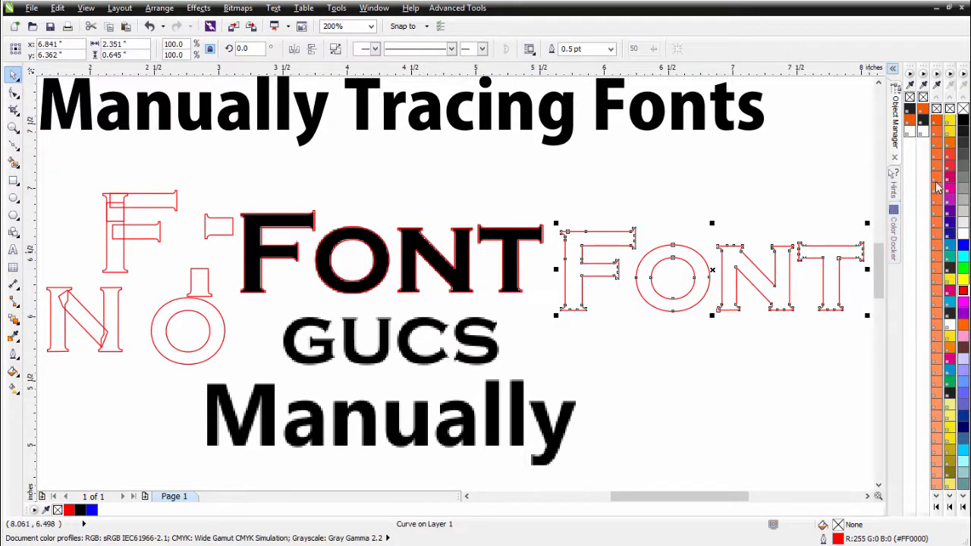
pyautogui.click(964, 117)
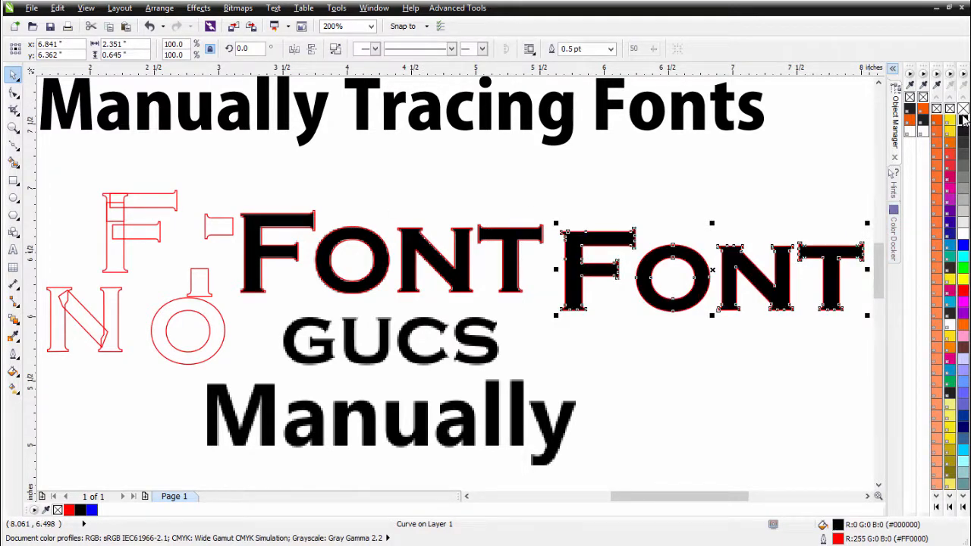
pyautogui.click(687, 170)
pyautogui.scroll(3, 609, 284)
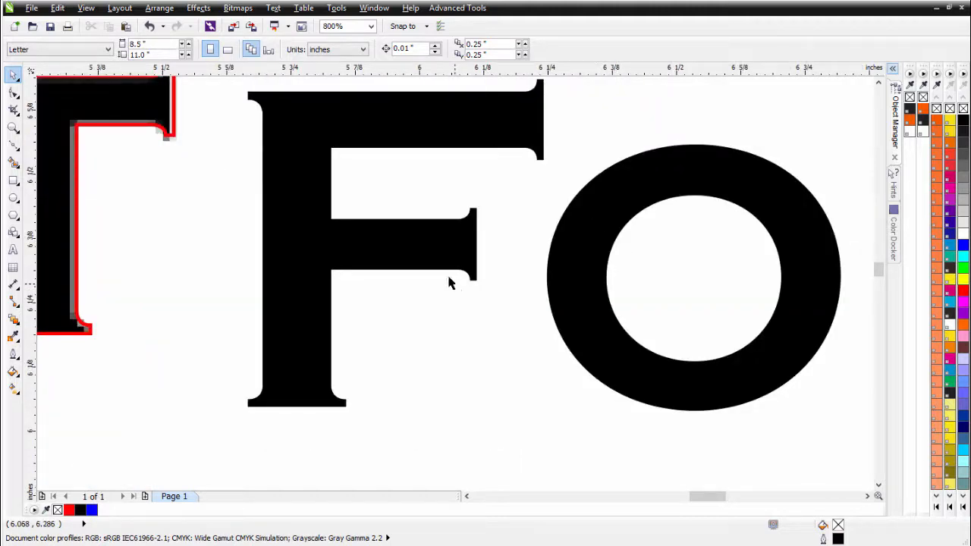
pyautogui.scroll(-1, 243, 174)
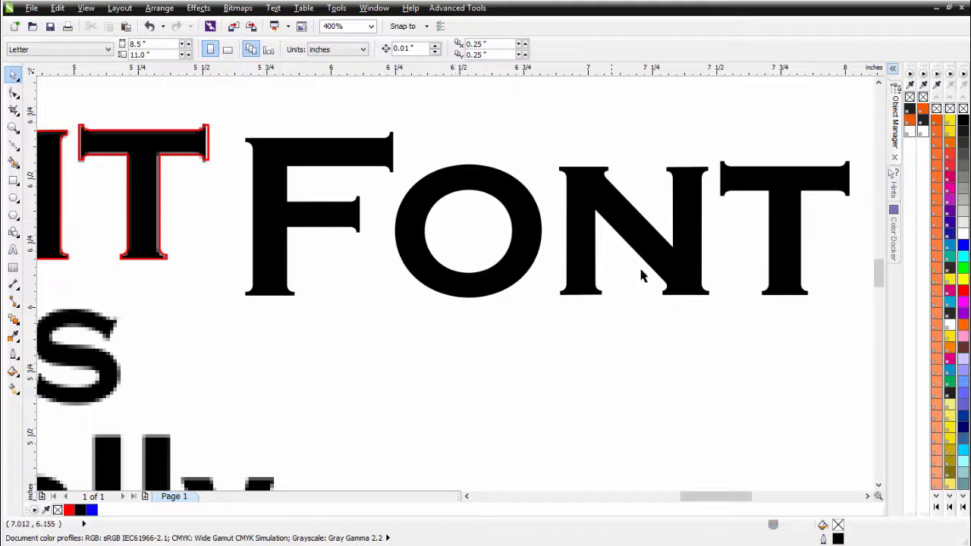
# Place a copy of the spare red O outline over the G of the bitmap GUCS.
pyautogui.scroll(-2, 462, 296)
pyautogui.scroll(3, 448, 288)
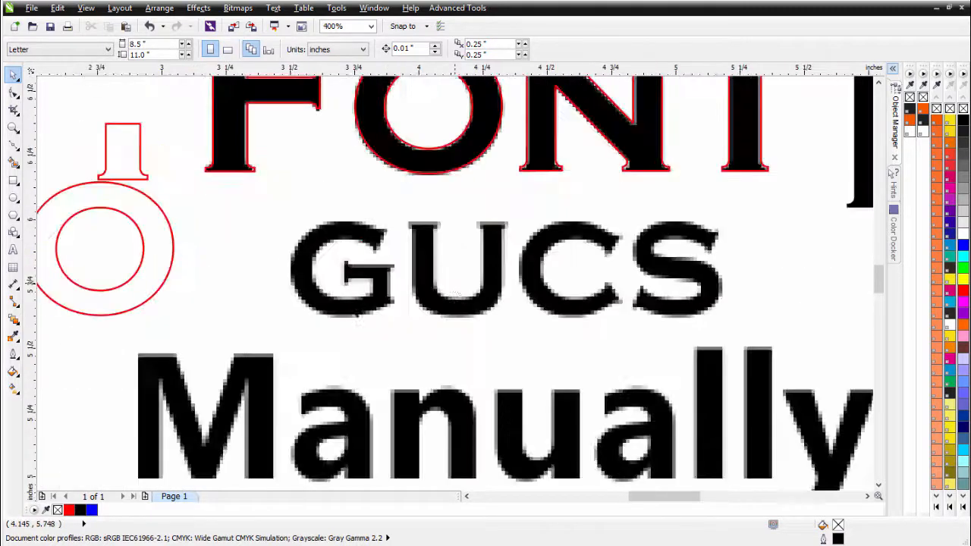
pyautogui.scroll(-2, 426, 250)
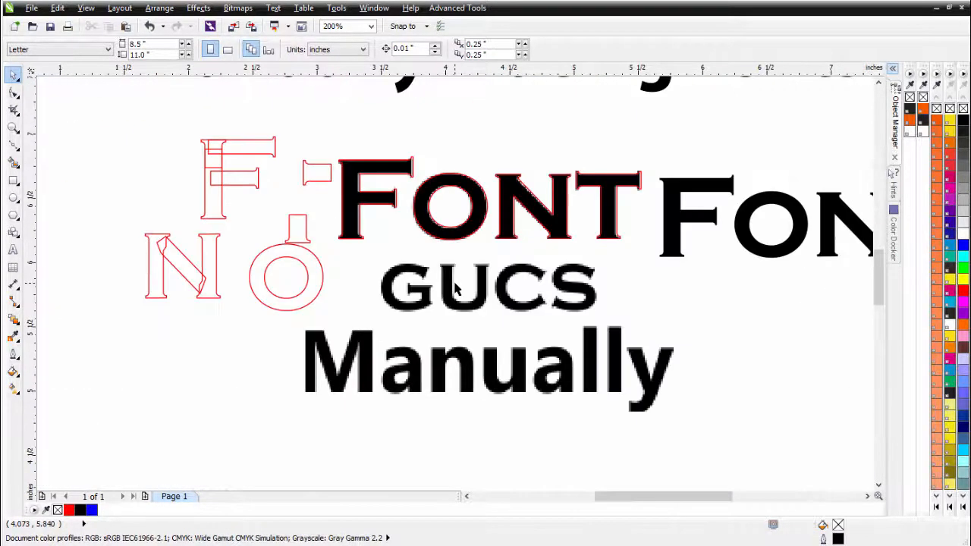
pyautogui.click(320, 291)
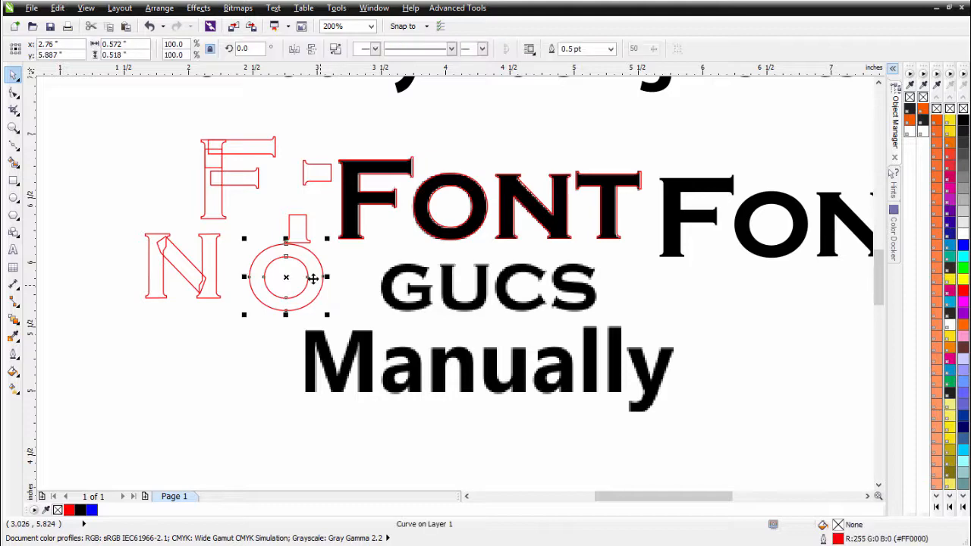
pyautogui.moveTo(314, 278); pyautogui.dragTo(440, 286)
pyautogui.scroll(3, 440, 286)
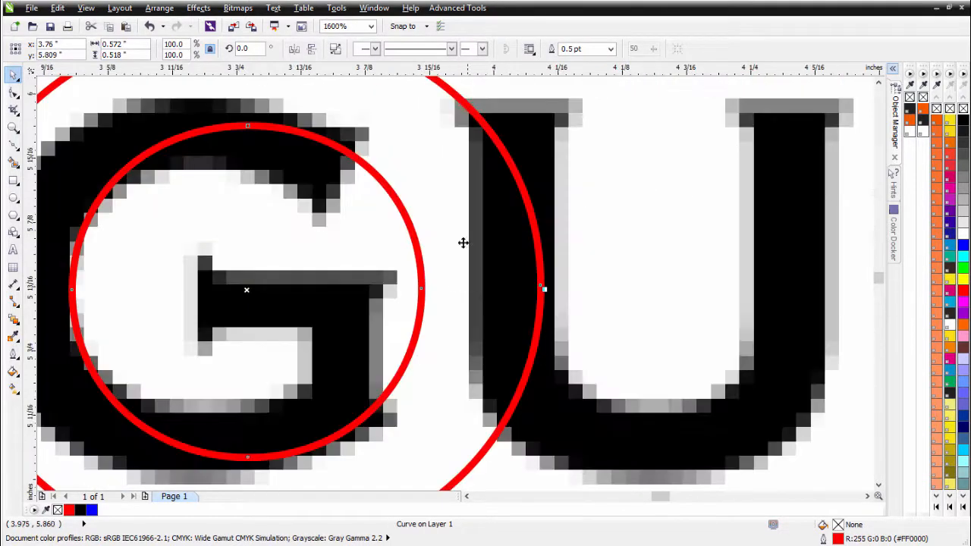
pyautogui.scroll(-1, 463, 240)
# Resize the O copy to 0.437 by 0.371 inches and align its curve with the bitmap G's outer edge.
pyautogui.moveTo(500, 169); pyautogui.dragTo(417, 244)
pyautogui.moveTo(309, 345); pyautogui.dragTo(324, 304)
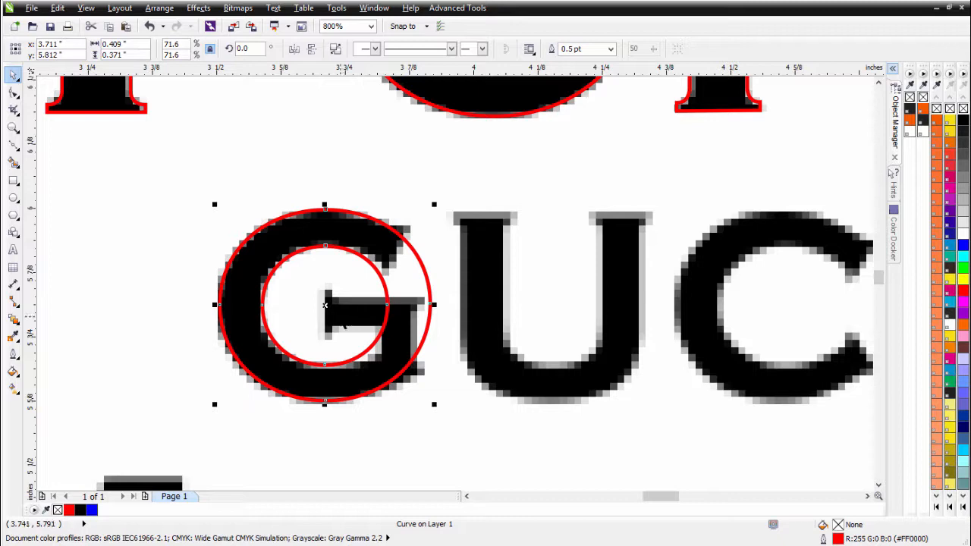
pyautogui.moveTo(442, 306); pyautogui.dragTo(449, 306)
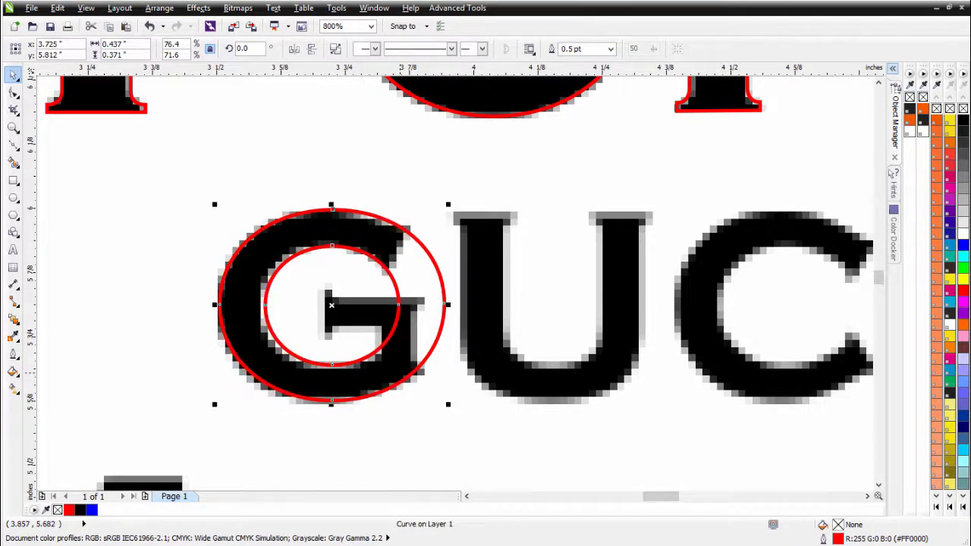
pyautogui.press('F10')
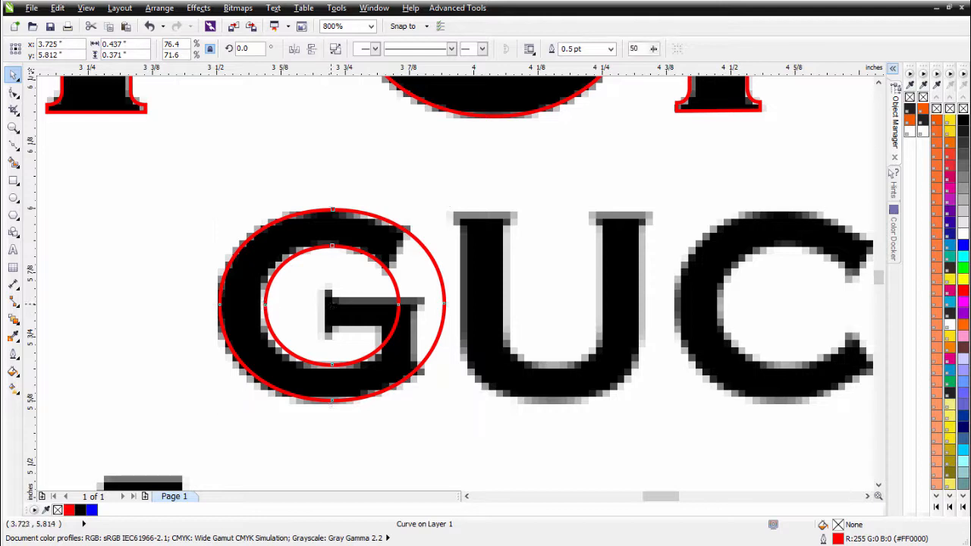
pyautogui.press('space')
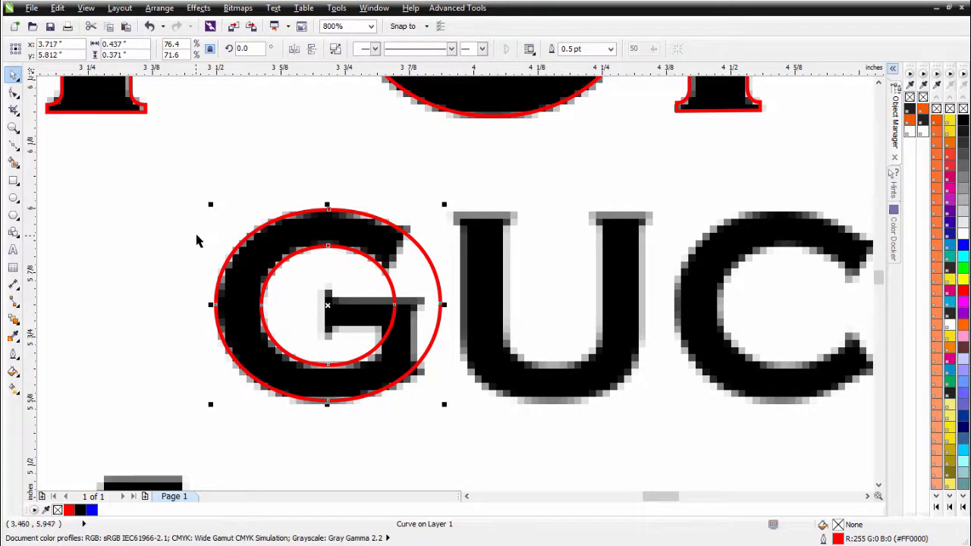
# Draw a closed cutting polygon over the ring's open side, following the G's upper terminal and lower end.
pyautogui.click(13, 146)
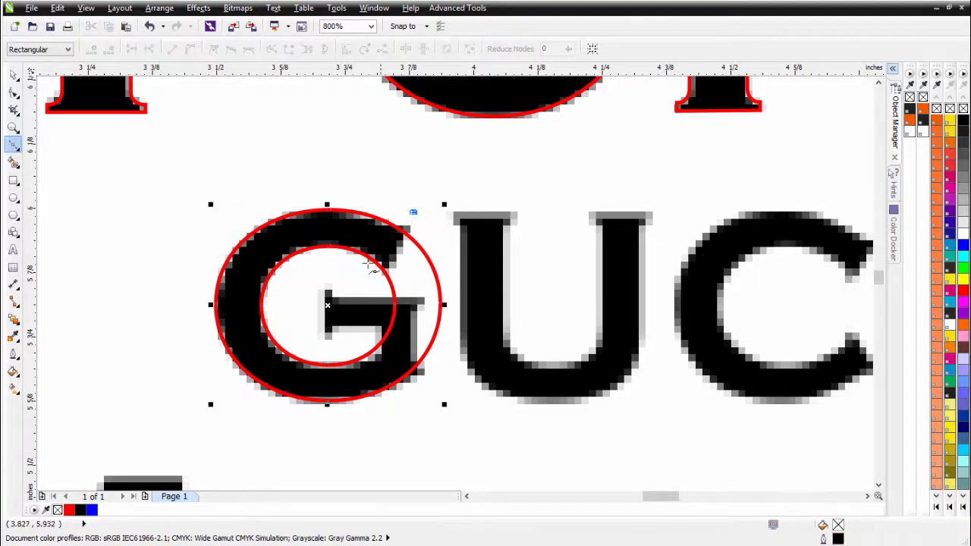
pyautogui.moveTo(414, 213); pyautogui.dragTo(376, 304)
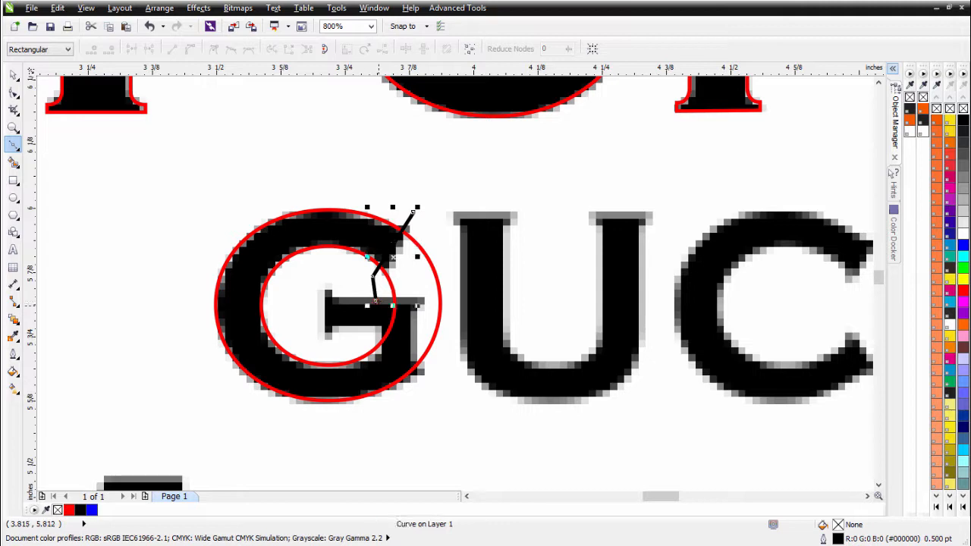
pyautogui.click(392, 333)
pyautogui.click(408, 406)
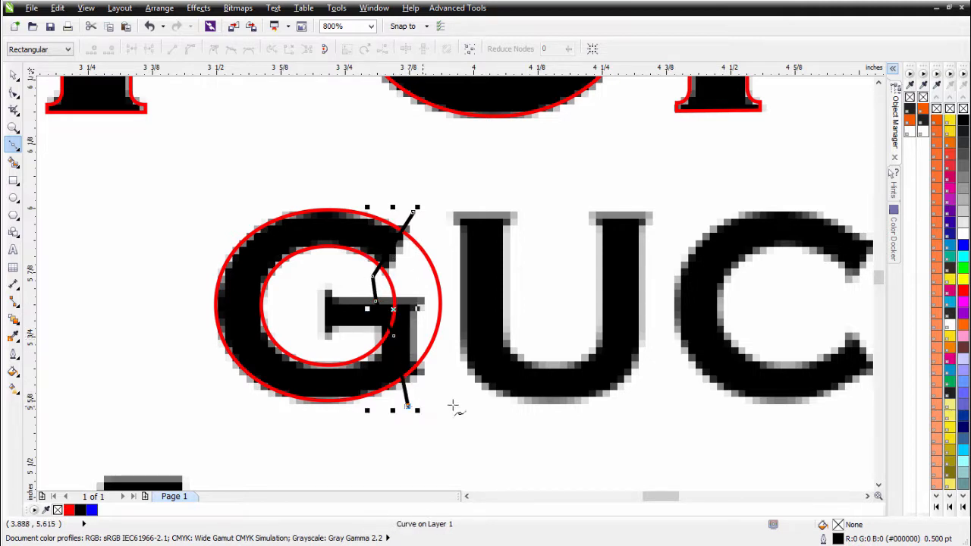
pyautogui.click(467, 405)
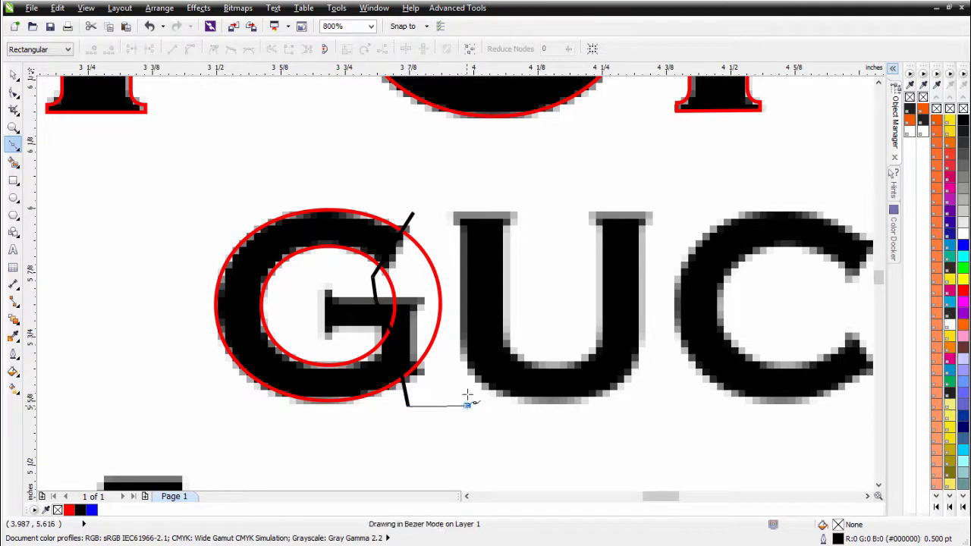
pyautogui.click(451, 243)
pyautogui.click(414, 213)
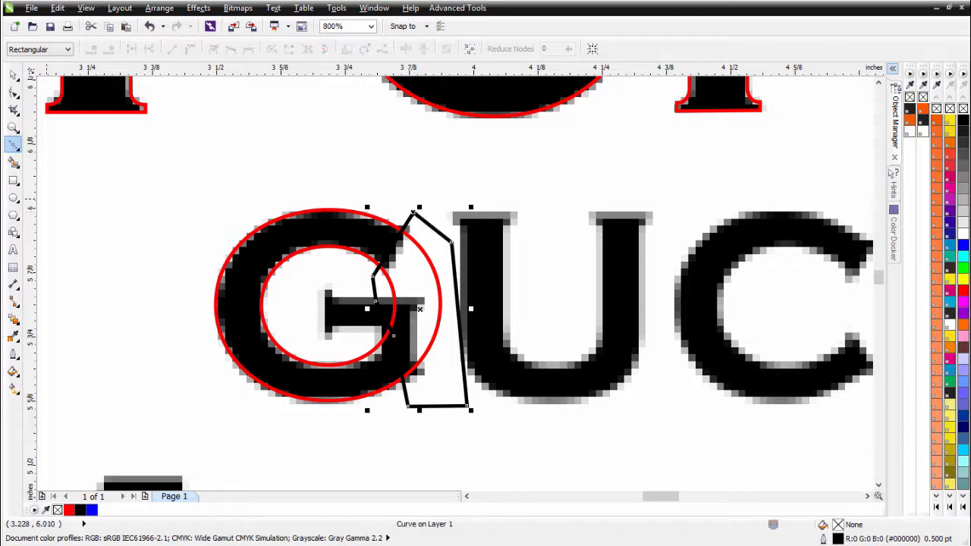
# Subtract the cutting polygon from the ring to leave the G's open curve.
pyautogui.click(13, 75)
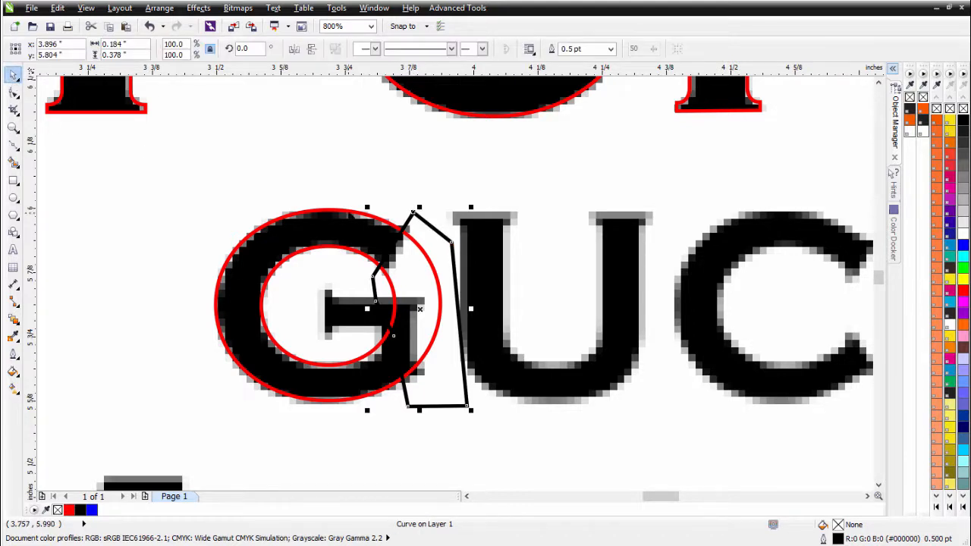
pyautogui.keyDown('shift'); pyautogui.click(340, 308); pyautogui.keyUp('shift')
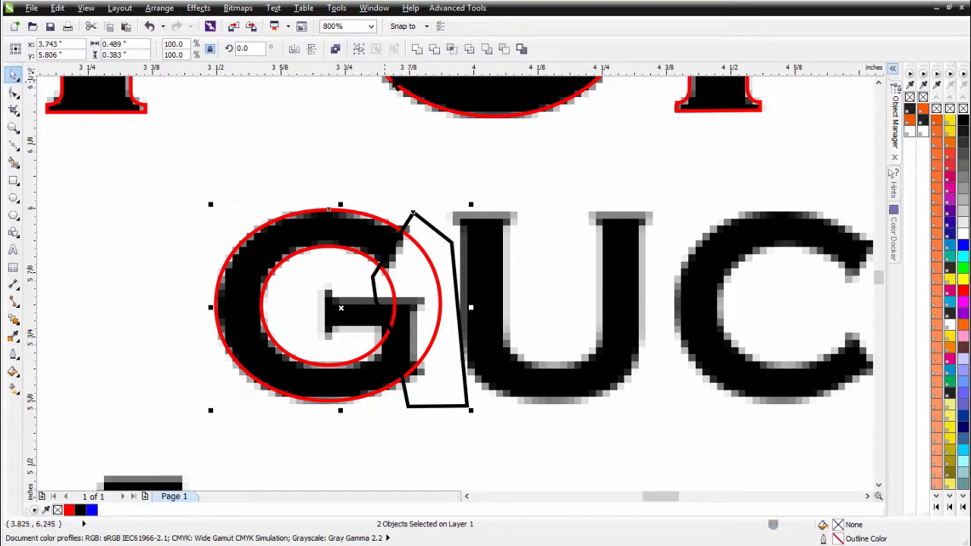
pyautogui.click(503, 49)
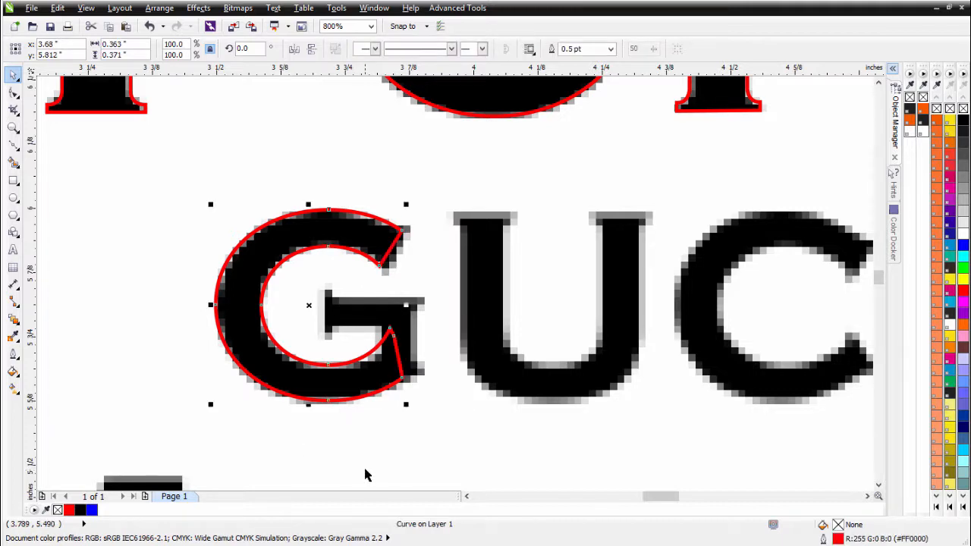
# Place a copy of the spare upright serif piece inside the G, scaled down to 46.4%.
pyautogui.scroll(-1, 366, 436)
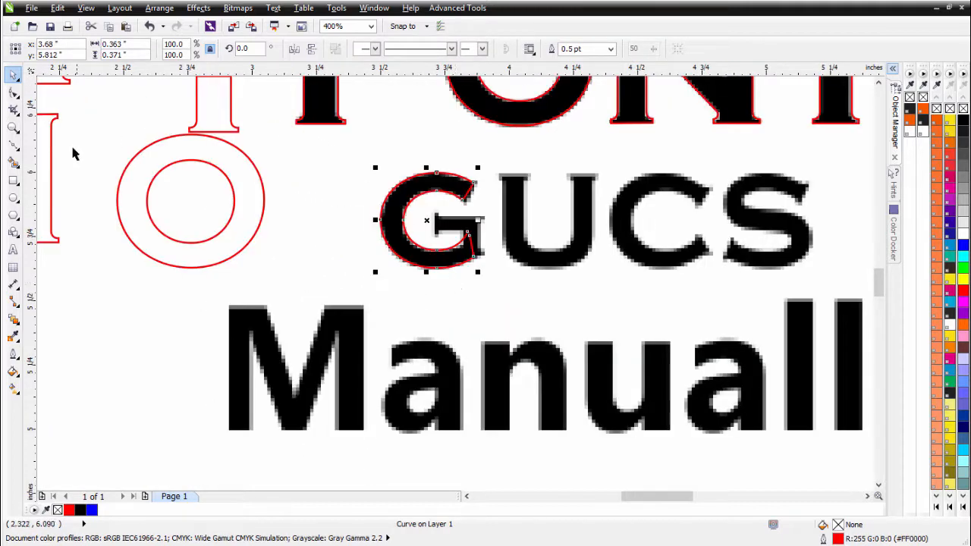
pyautogui.scroll(-1, 105, 176)
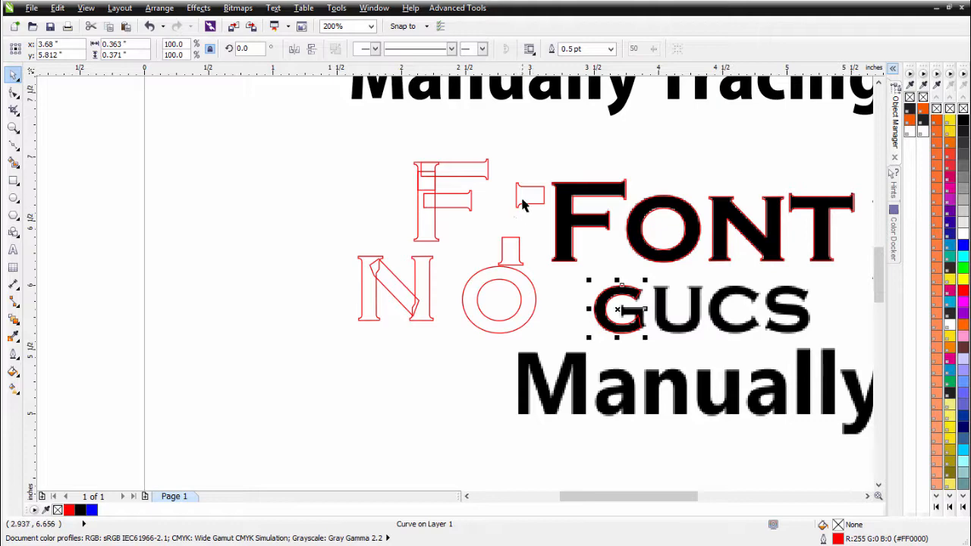
pyautogui.click(521, 249)
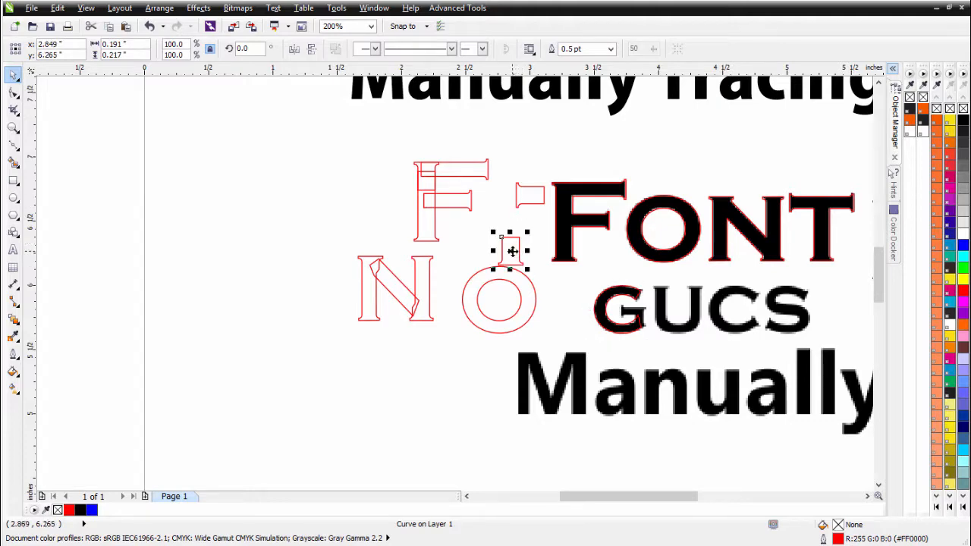
pyautogui.moveTo(518, 254); pyautogui.dragTo(669, 308)
pyautogui.scroll(3, 641, 305)
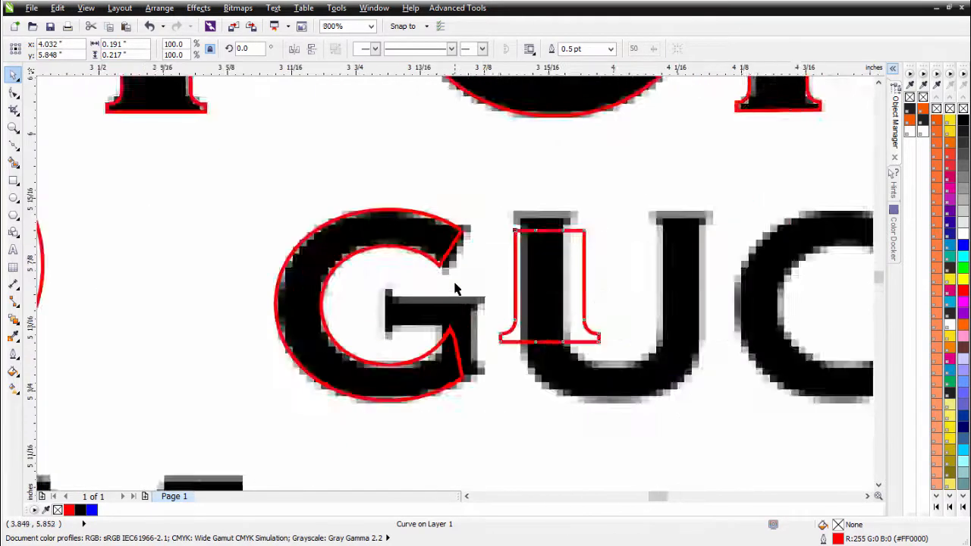
pyautogui.moveTo(750, 175); pyautogui.dragTo(642, 292)
pyautogui.moveTo(583, 350); pyautogui.dragTo(279, 330)
pyautogui.click(279, 330)
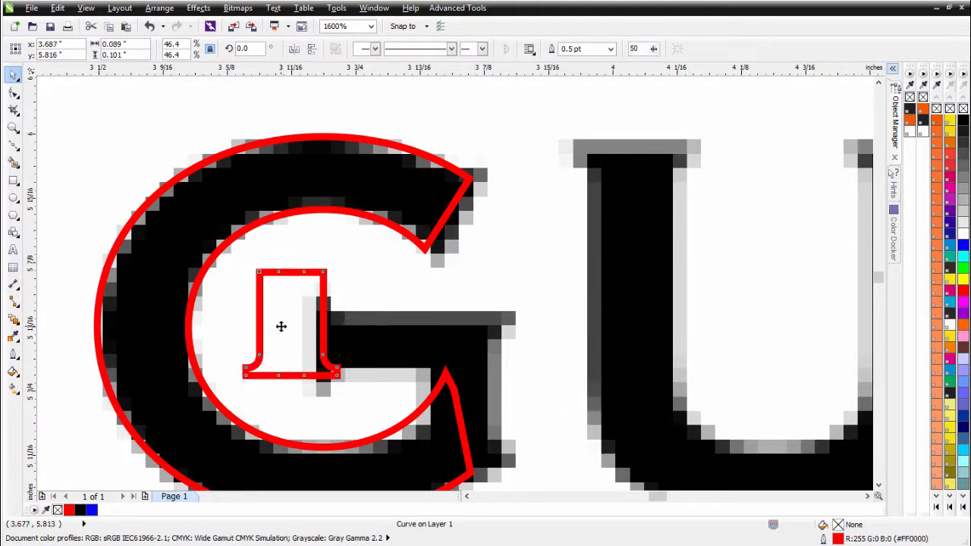
# Rotate the small serif piece to 270 degrees, fit it over the G's crossbar and stretch its height to 0.097 inches.
pyautogui.moveTo(342, 270); pyautogui.dragTo(344, 375)
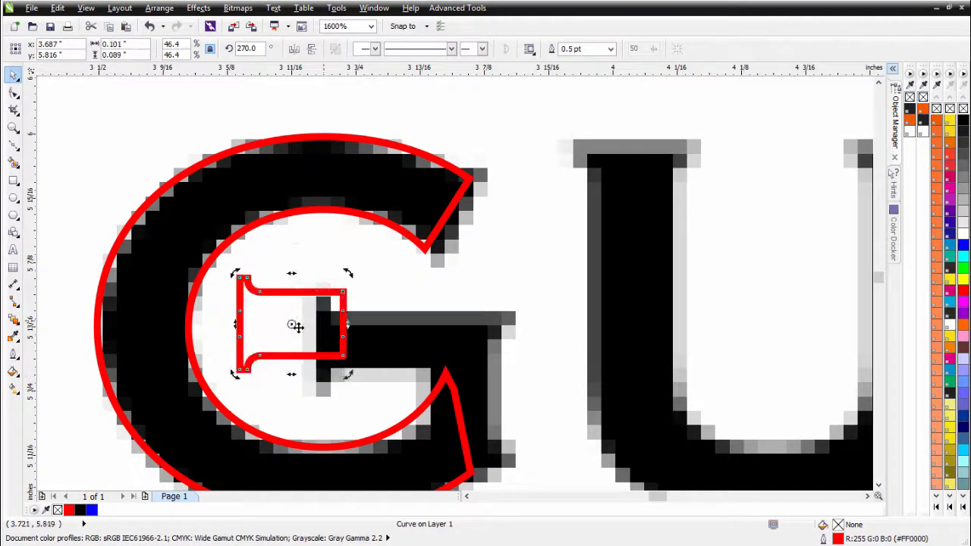
pyautogui.moveTo(295, 326); pyautogui.dragTo(371, 343)
pyautogui.moveTo(373, 389); pyautogui.dragTo(372, 397)
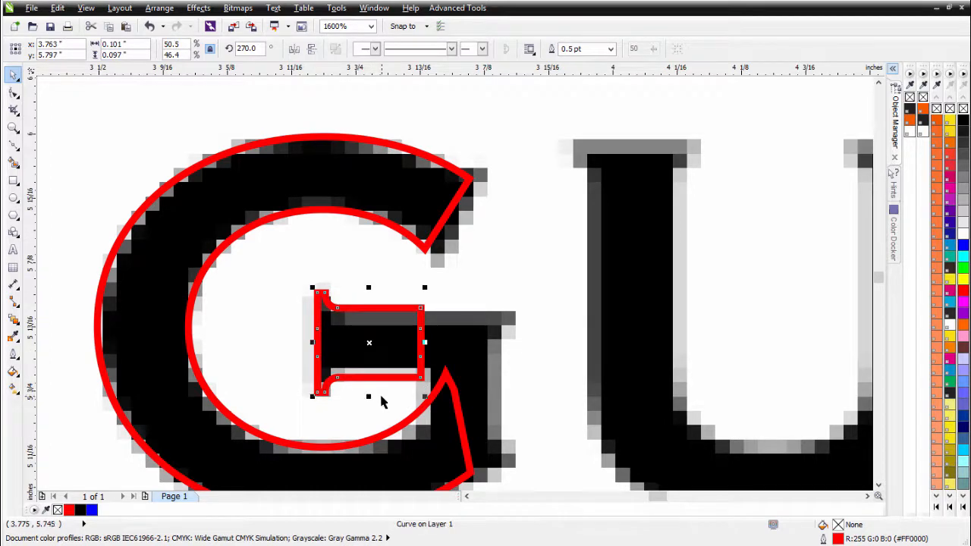
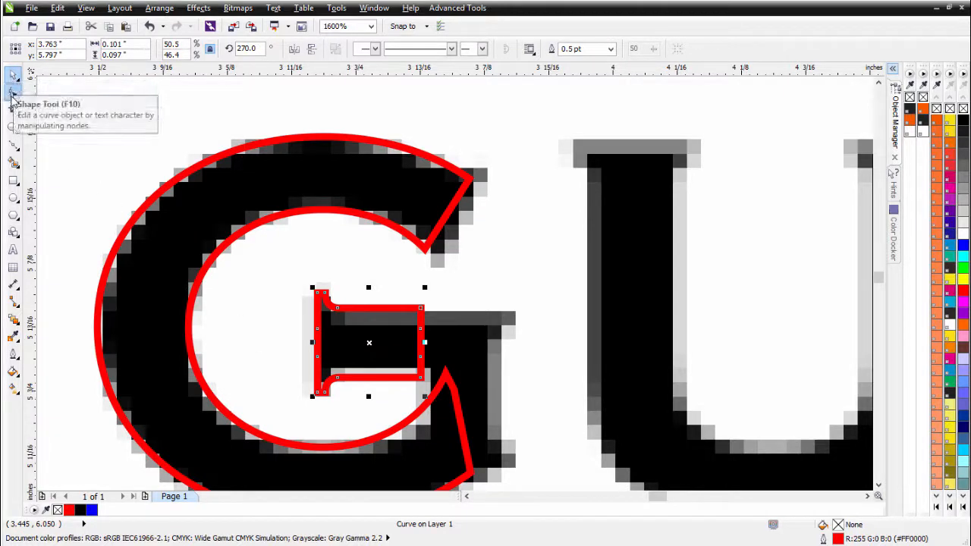
# Extend the crossbar piece's plain end to the G's outer edge, making it 0.178 inches long.
pyautogui.click(13, 91)
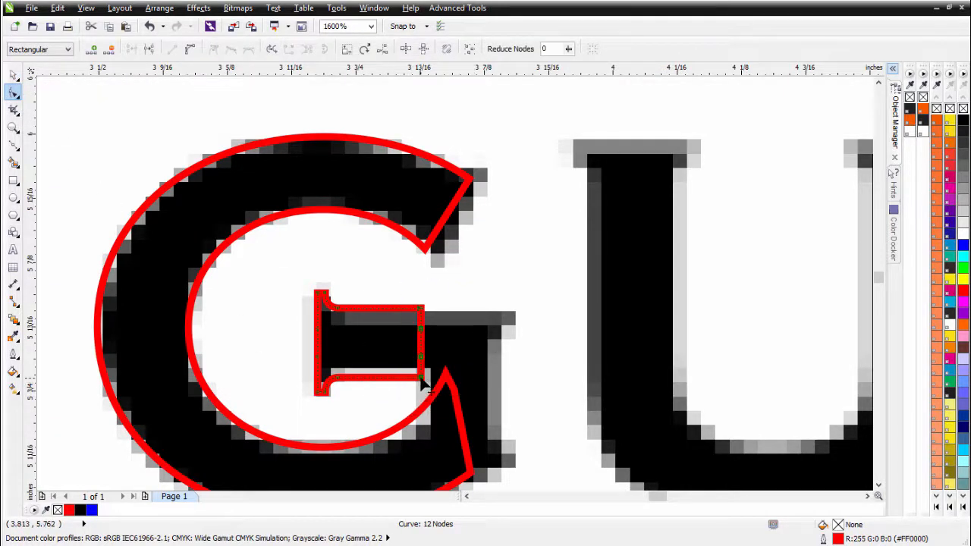
pyautogui.moveTo(422, 382); pyautogui.dragTo(501, 379)
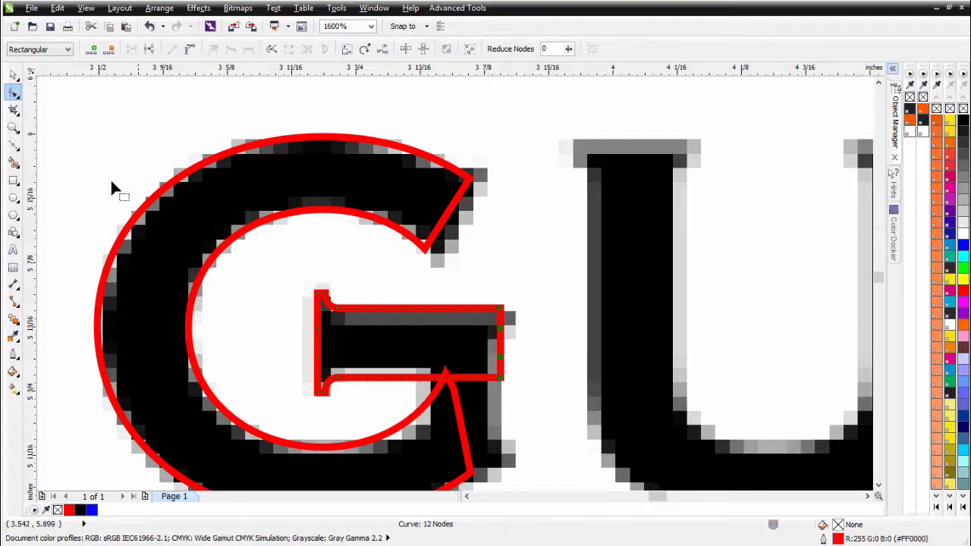
pyautogui.click(13, 76)
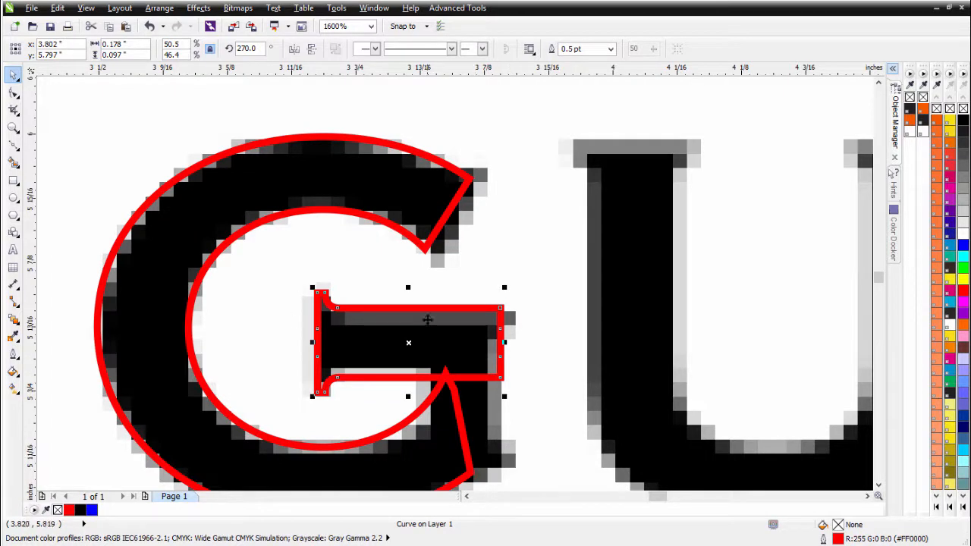
# Copy the crossbar piece, turn it upright with the serif at the bottom and place it over the G's short stem.
pyautogui.scroll(-1, 492, 362)
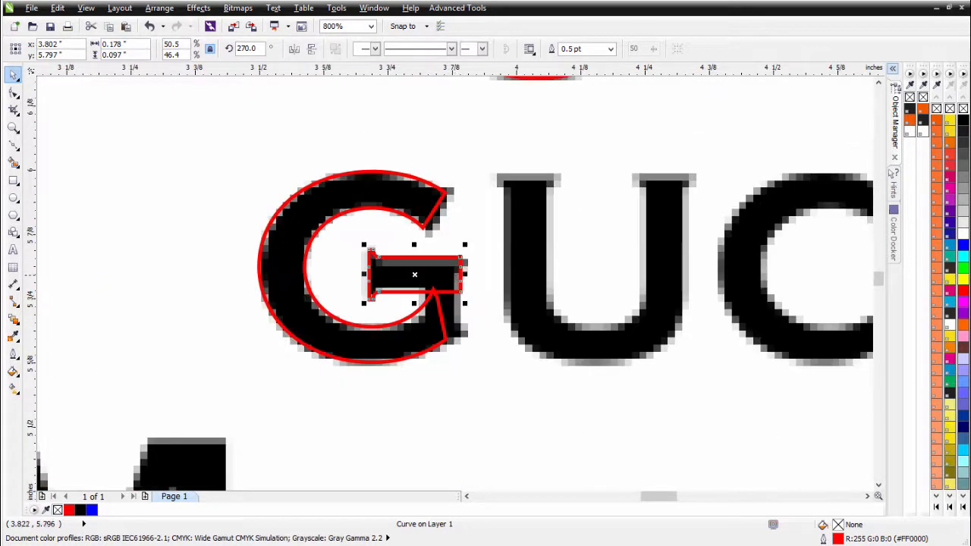
pyautogui.rightClick(457, 372)
pyautogui.moveTo(425, 276); pyautogui.dragTo(466, 390)
pyautogui.click(466, 390)
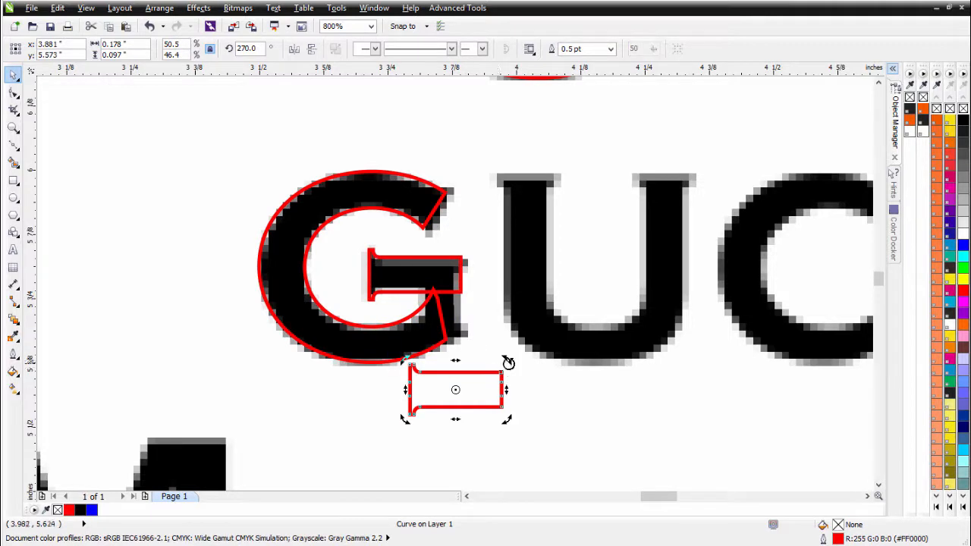
pyautogui.moveTo(505, 362); pyautogui.dragTo(427, 340)
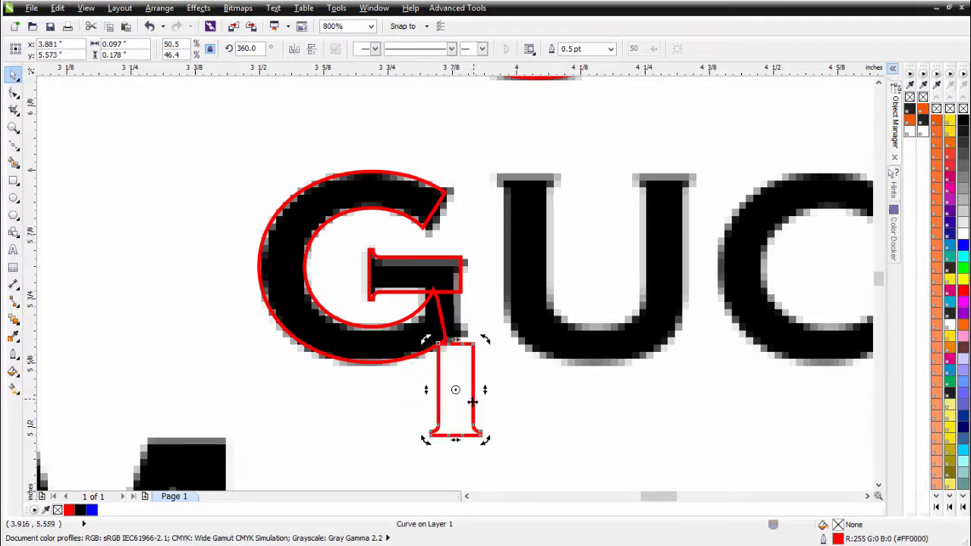
pyautogui.moveTo(459, 386); pyautogui.dragTo(457, 307)
pyautogui.scroll(1, 467, 257)
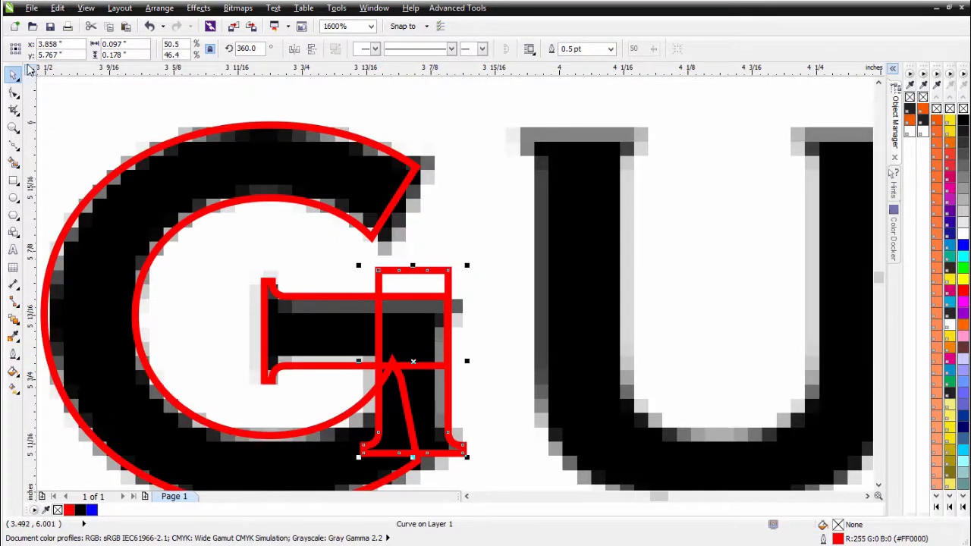
# Lower the upright piece's top nodes to sit within the crossbar, shortening it to 0.136 inches.
pyautogui.click(13, 92)
pyautogui.moveTo(374, 294); pyautogui.dragTo(341, 294)
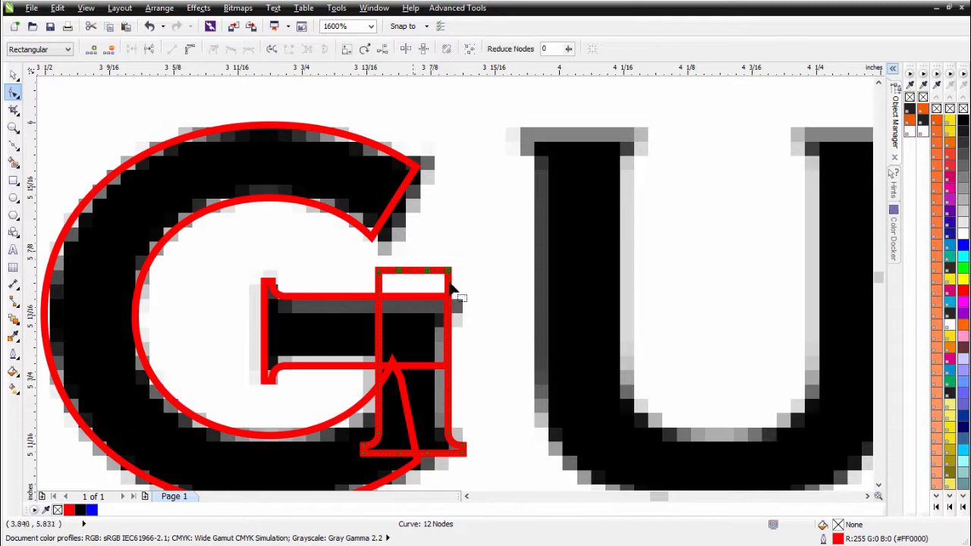
pyautogui.moveTo(447, 271); pyautogui.dragTo(448, 305)
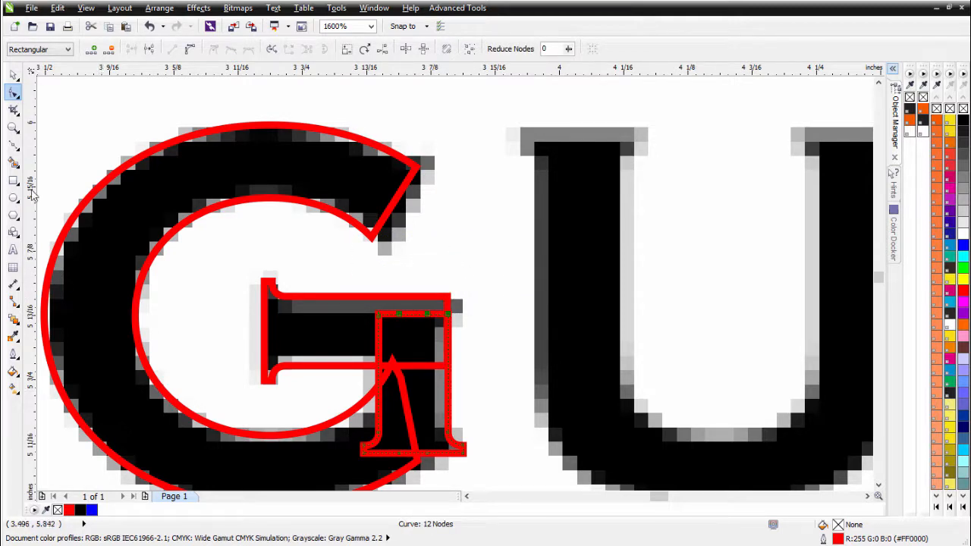
pyautogui.click(13, 75)
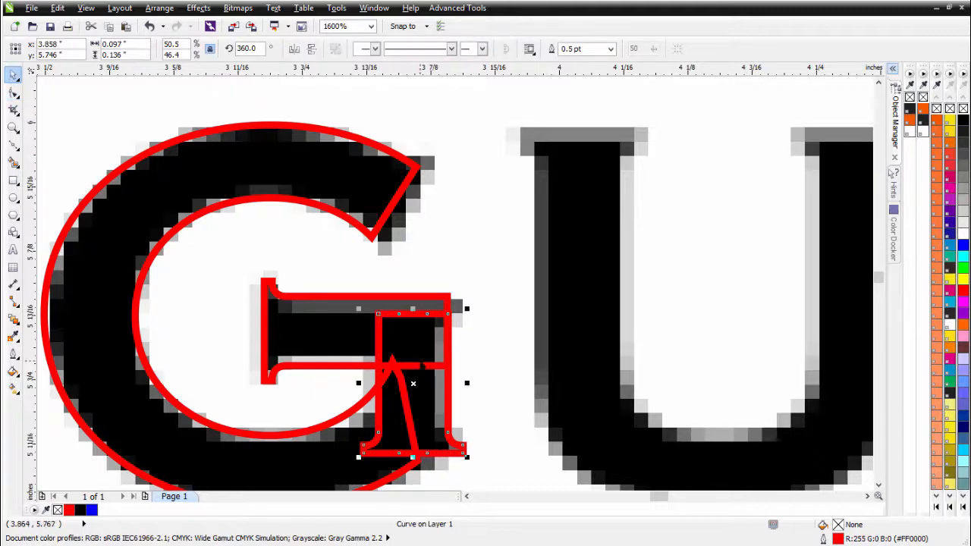
pyautogui.scroll(-1, 420, 363)
pyautogui.scroll(2, 451, 294)
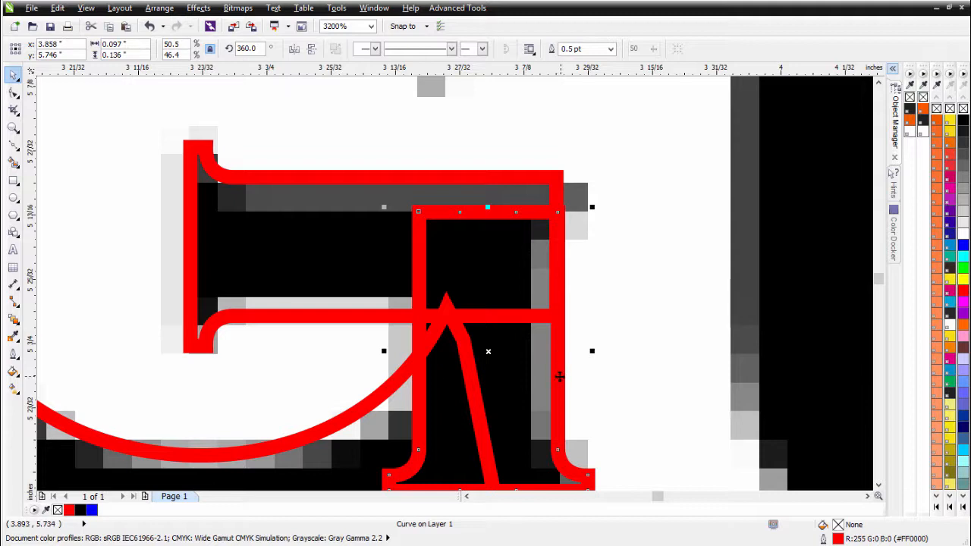
# Try to align the crossbar piece's right edge with the upright serif piece, and undo the alignment.
pyautogui.keyDown('shift'); pyautogui.click(324, 201); pyautogui.keyUp('shift')
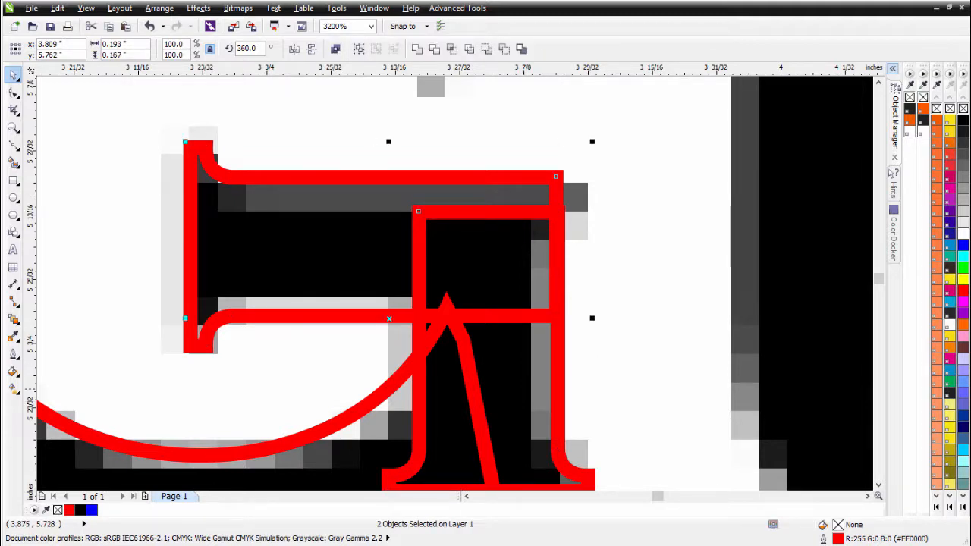
pyautogui.press('Right')
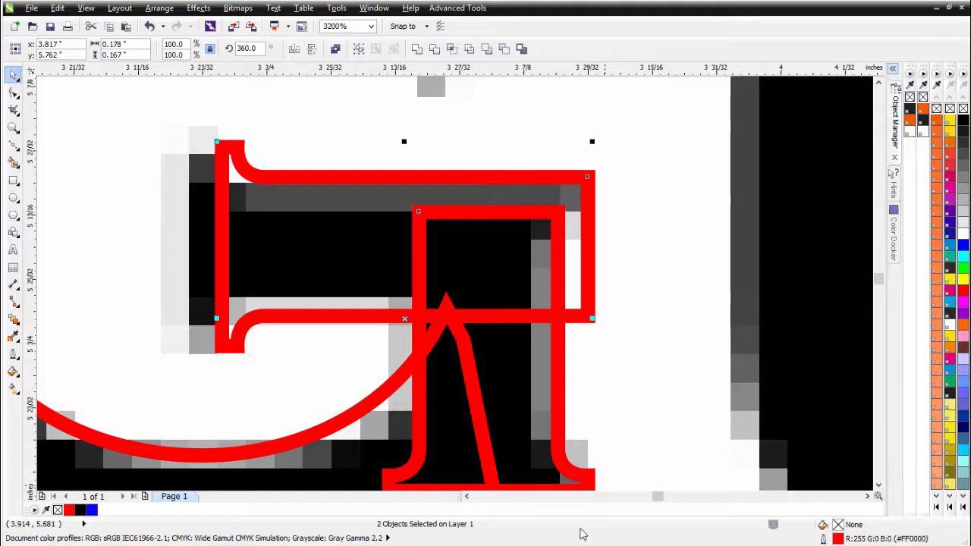
pyautogui.hotkey('ctrl', 'z')
# Shift the upright serif piece slightly left so its outer side lines up with the crossbar's plain end.
pyautogui.click(624, 283)
pyautogui.click(534, 388)
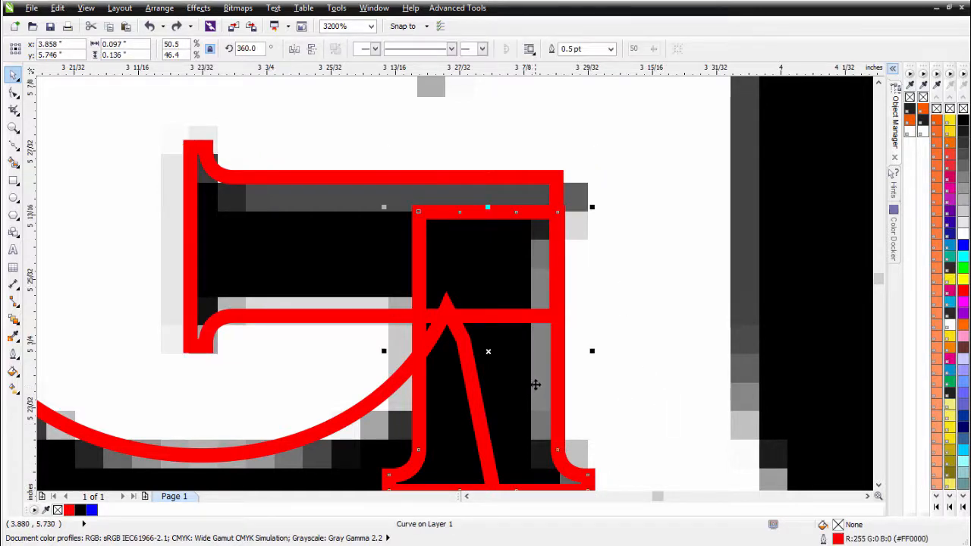
pyautogui.moveTo(537, 391); pyautogui.dragTo(534, 386)
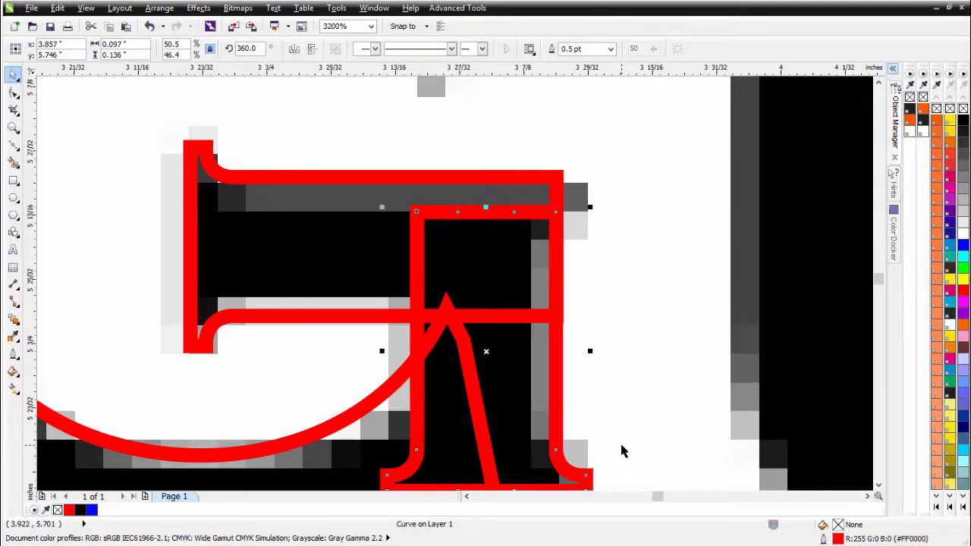
# Place a spare copy of the crossbar and upright serif pieces in the empty area left of the G.
pyautogui.keyDown('shift'); pyautogui.click(256, 237); pyautogui.keyUp('shift')
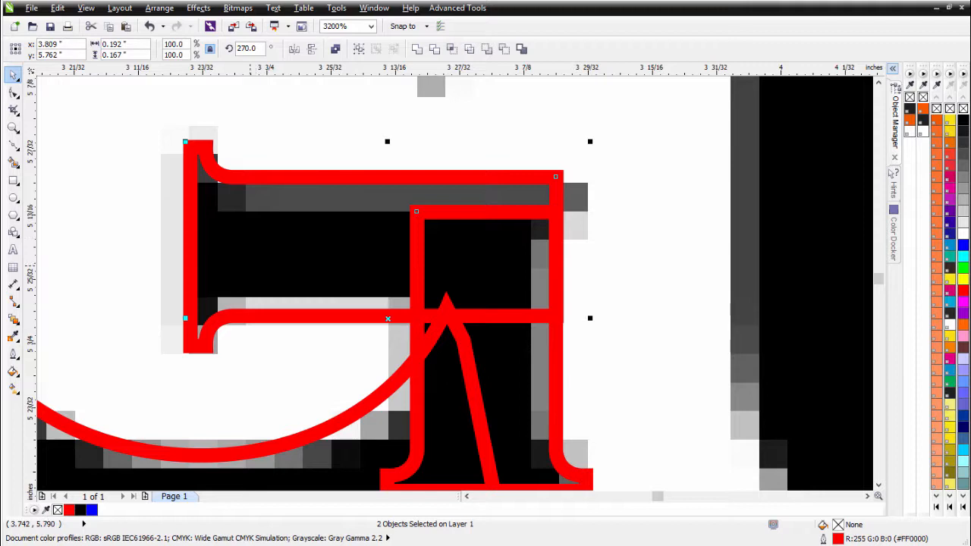
pyautogui.scroll(-2, 596, 252)
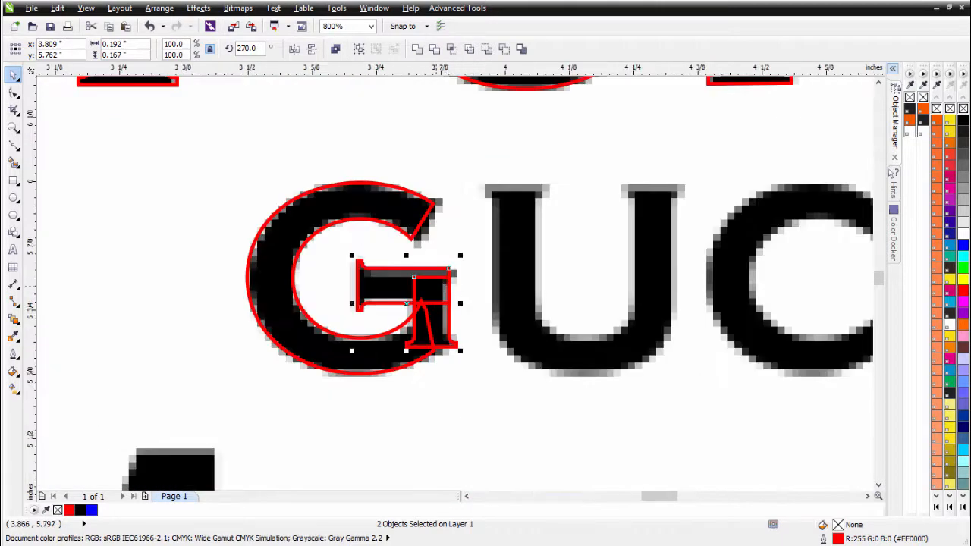
pyautogui.moveTo(446, 278); pyautogui.dragTo(159, 269)
pyautogui.rightClick(160, 269)
# Select the G's crossbar piece, upright serif piece and large curved body together.
pyautogui.click(362, 299)
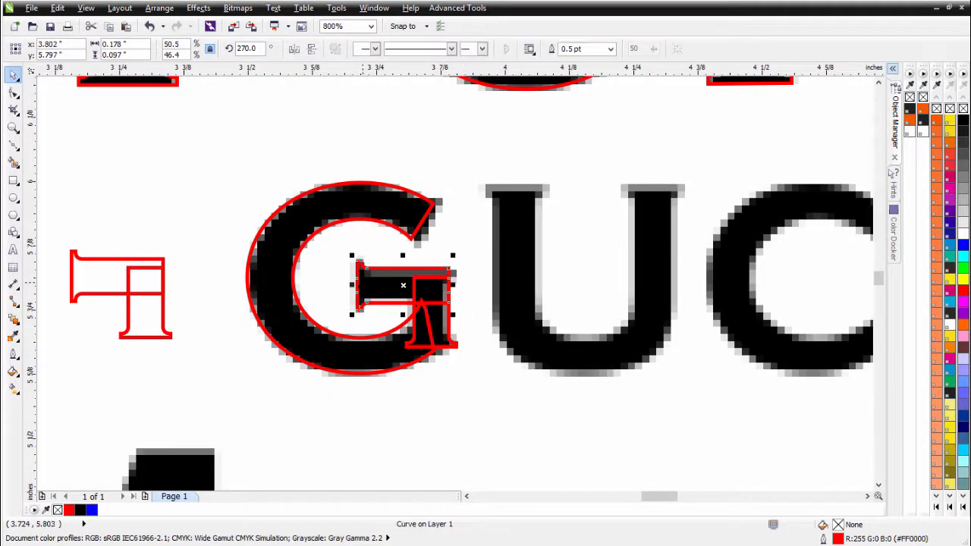
pyautogui.keyDown('shift'); pyautogui.click(441, 318); pyautogui.keyUp('shift')
pyautogui.keyDown('shift'); pyautogui.click(357, 356); pyautogui.keyUp('shift')
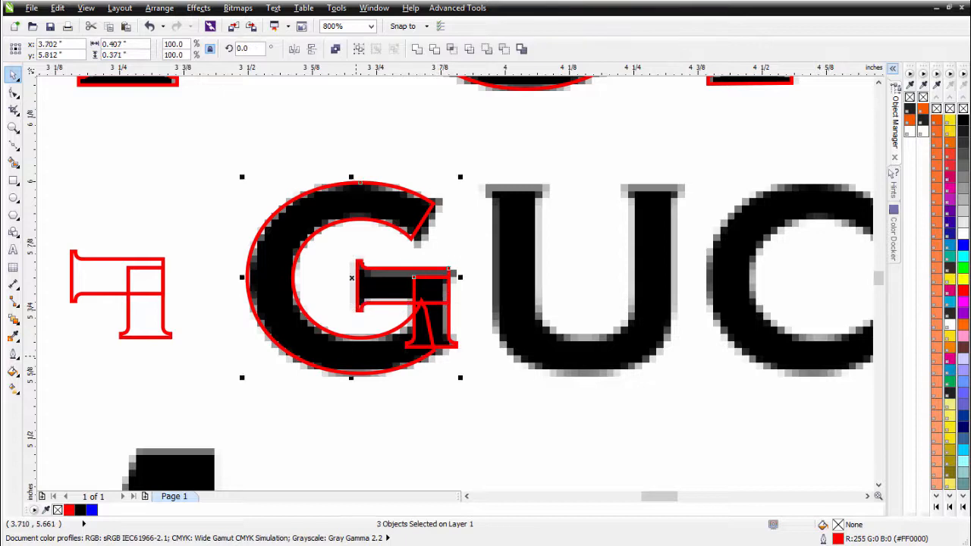
# Weld the three selected G pieces, add a node on the lower outer curve, and delete the stray nodes at the foot join.
pyautogui.click(416, 49)
pyautogui.scroll(2, 444, 349)
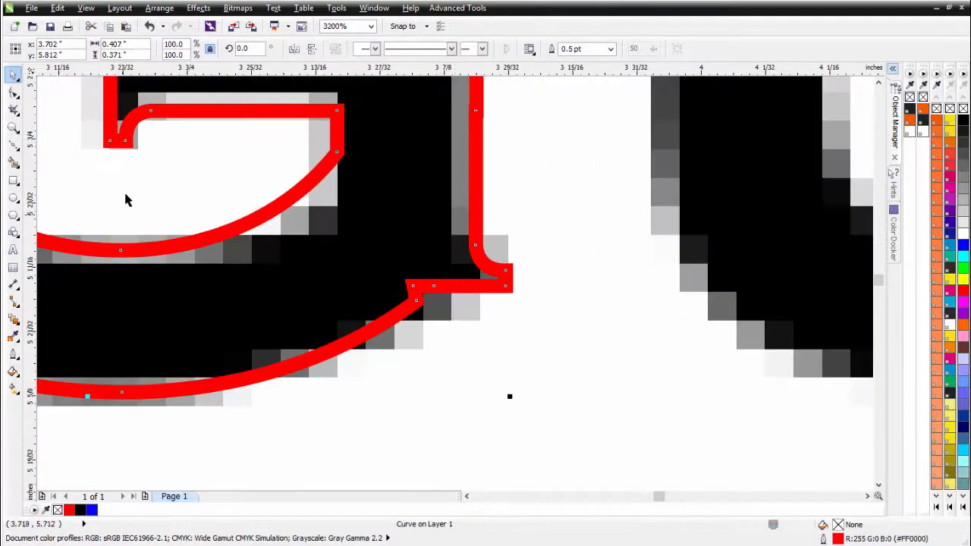
pyautogui.click(14, 91)
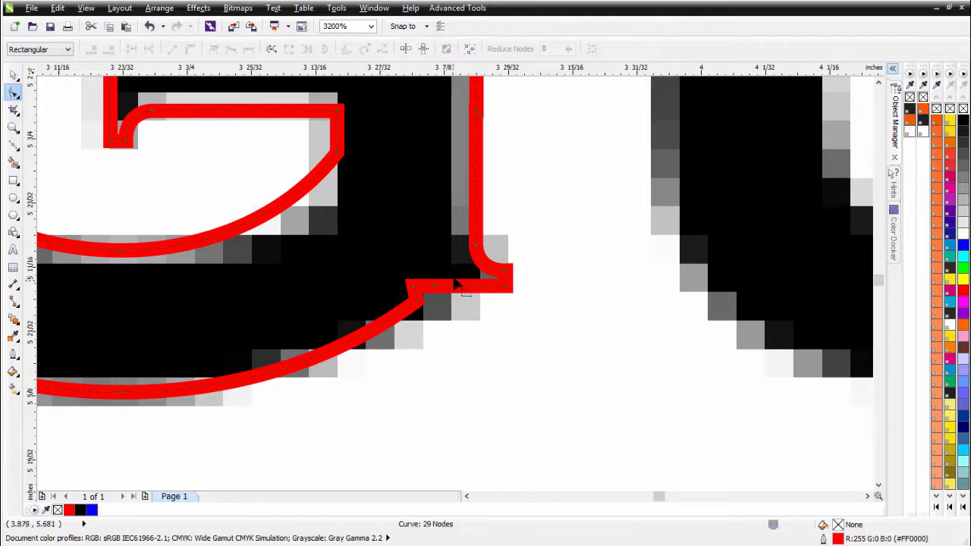
pyautogui.doubleClick(388, 325)
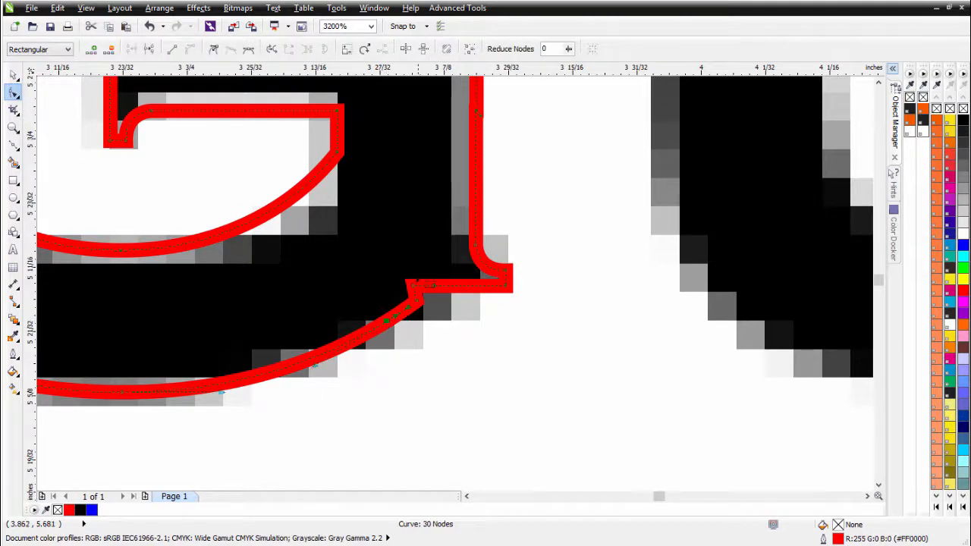
pyautogui.moveTo(406, 261); pyautogui.dragTo(439, 305)
pyautogui.moveTo(397, 256); pyautogui.dragTo(458, 327)
pyautogui.press('Delete')
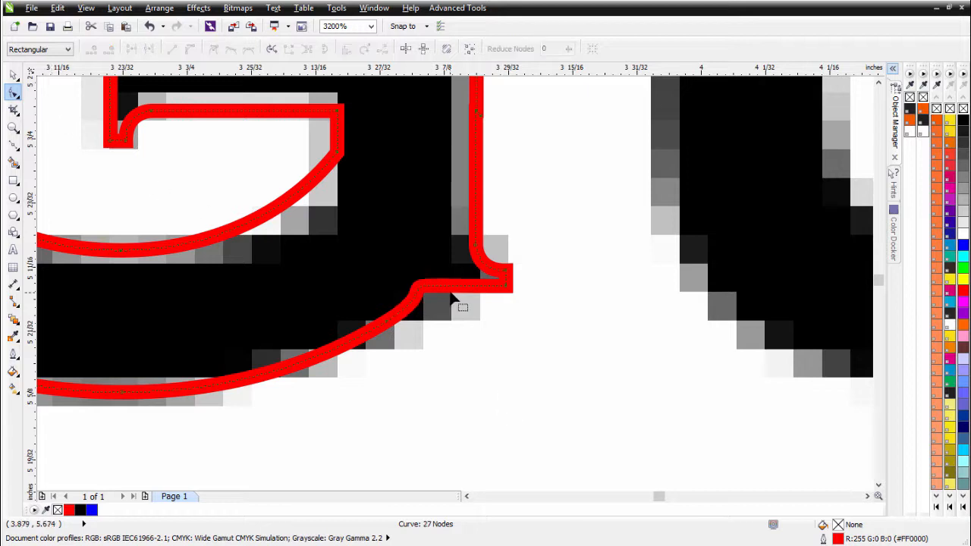
# Adjust the curve handles beside the G's lower-right foot so the outer curve flows smoothly into the foot.
pyautogui.click(506, 288)
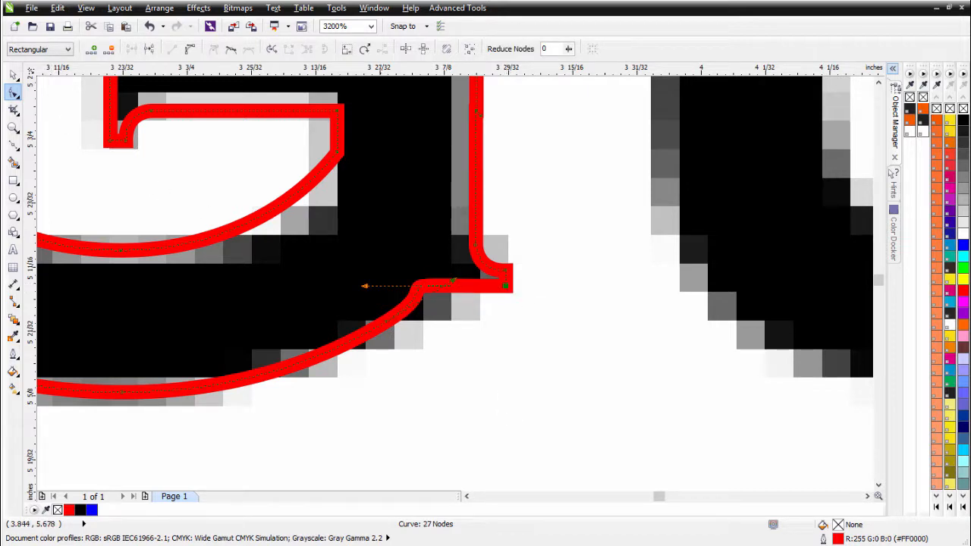
pyautogui.moveTo(365, 286); pyautogui.dragTo(461, 284)
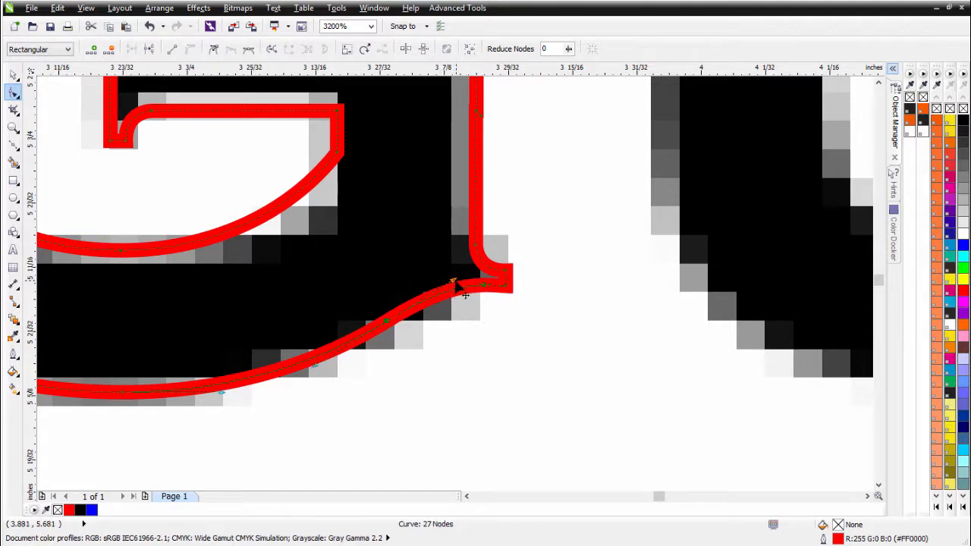
pyautogui.click(456, 282)
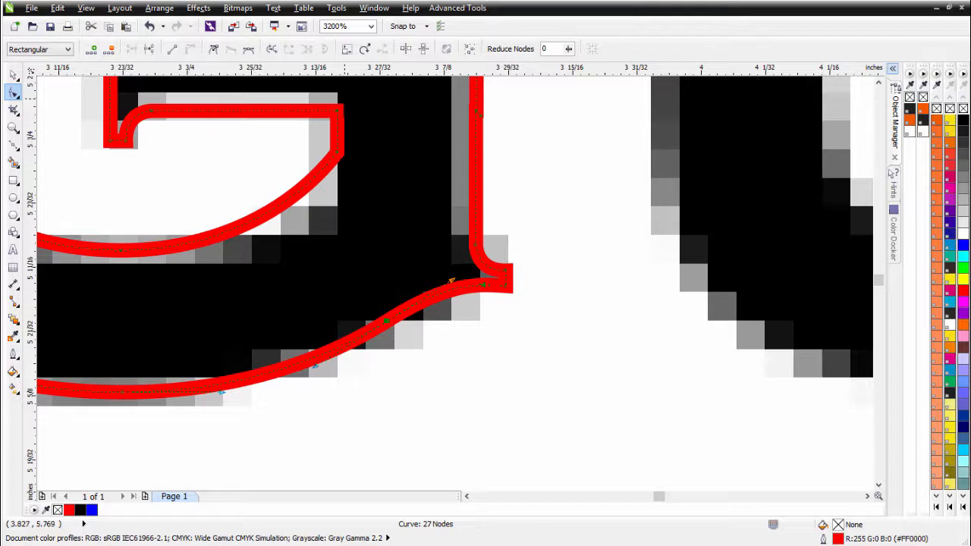
# Reshape the G's lower inner curve with its handles to follow the bitmap letter between the crossbar and the bowl.
pyautogui.scroll(-1, 331, 185)
pyautogui.scroll(1, 457, 282)
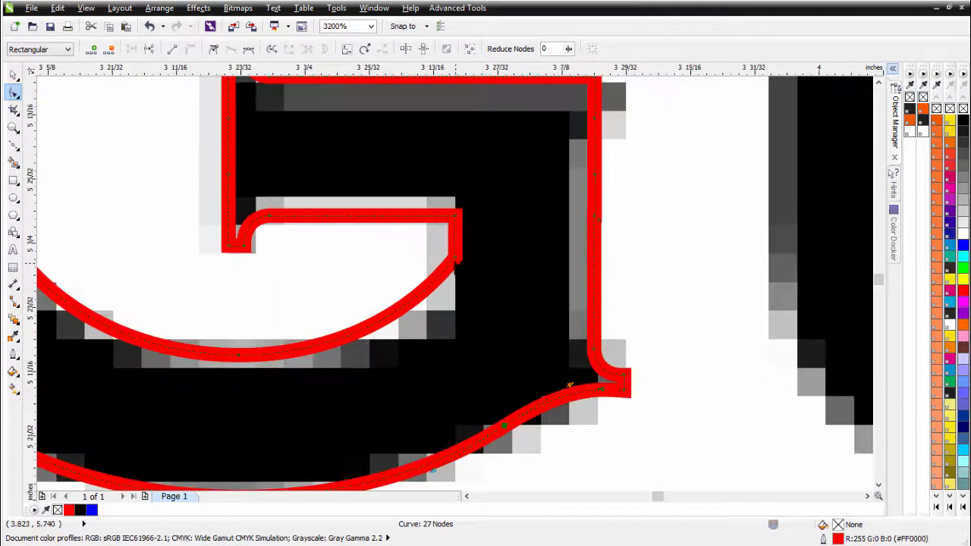
pyautogui.click(455, 261)
pyautogui.moveTo(409, 317); pyautogui.dragTo(341, 363)
pyautogui.scroll(-1, 350, 356)
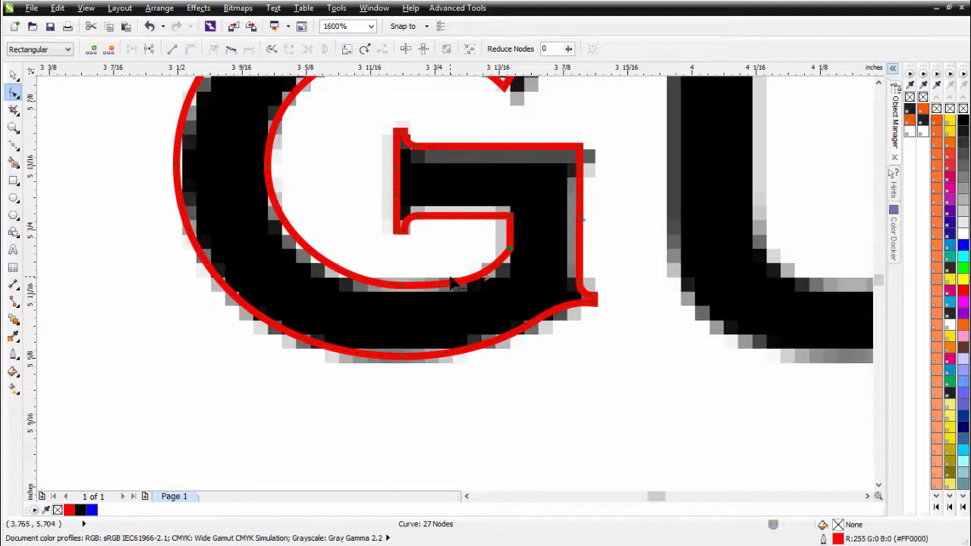
pyautogui.click(267, 166)
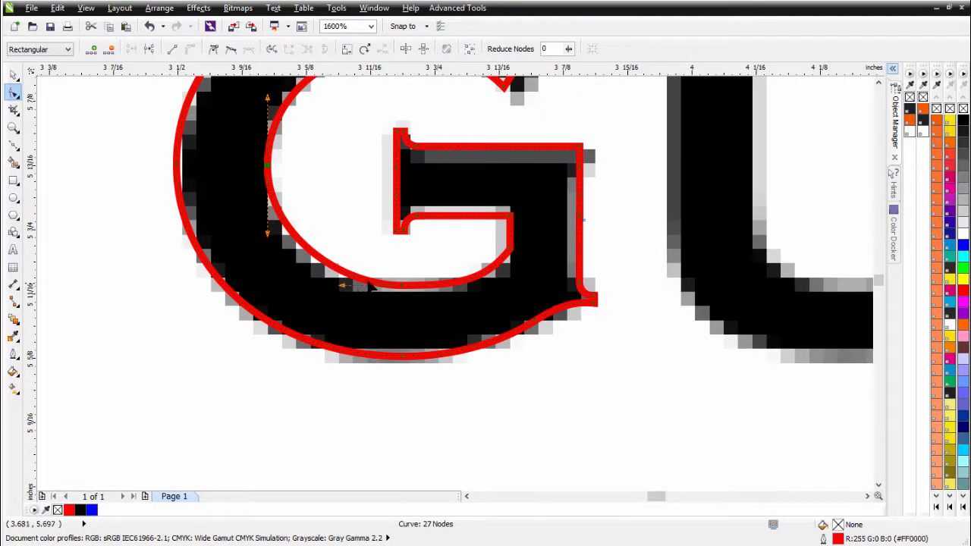
pyautogui.moveTo(342, 285); pyautogui.dragTo(332, 285)
# Place a copy of the small upright serif piece beside the slanted end of the G's upper arm.
pyautogui.scroll(-1, 414, 237)
pyautogui.scroll(1, 486, 239)
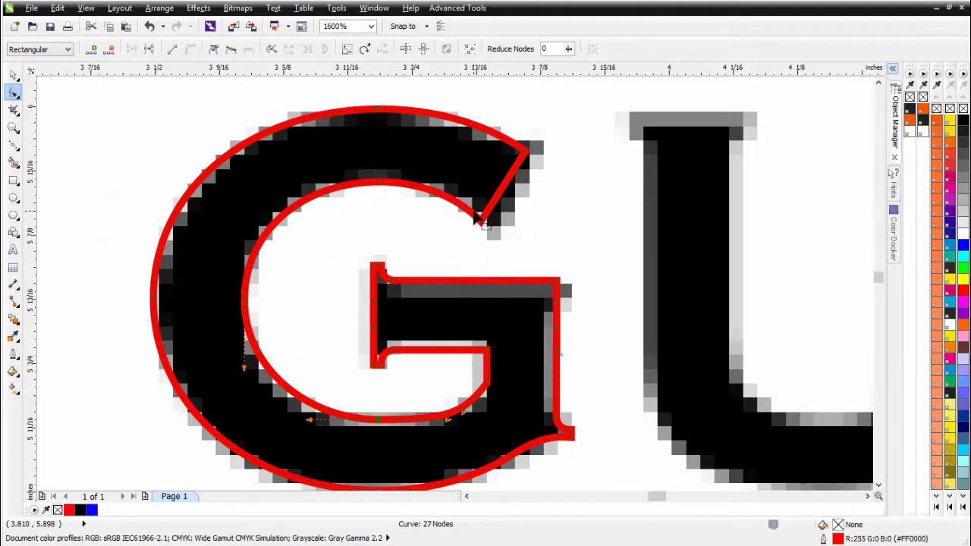
pyautogui.scroll(1, 479, 220)
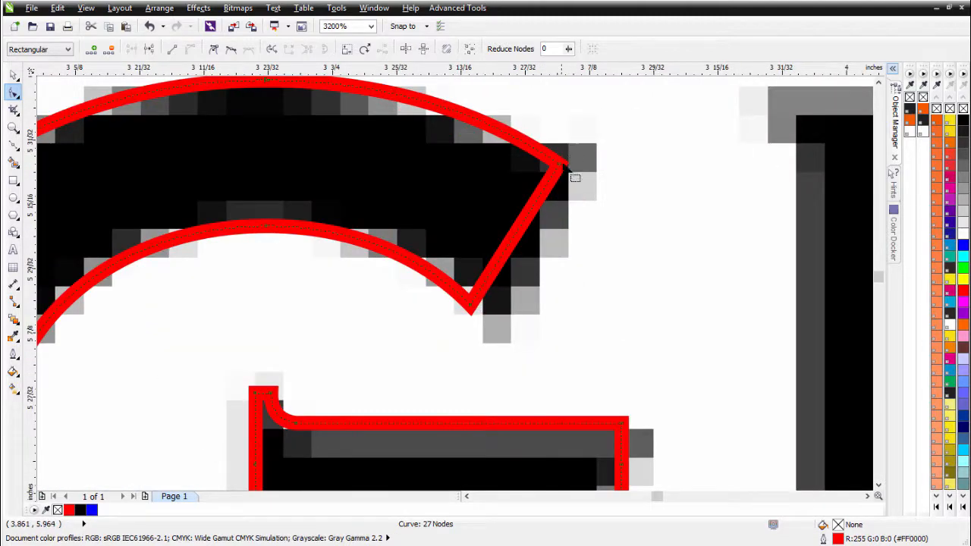
pyautogui.scroll(-2, 499, 320)
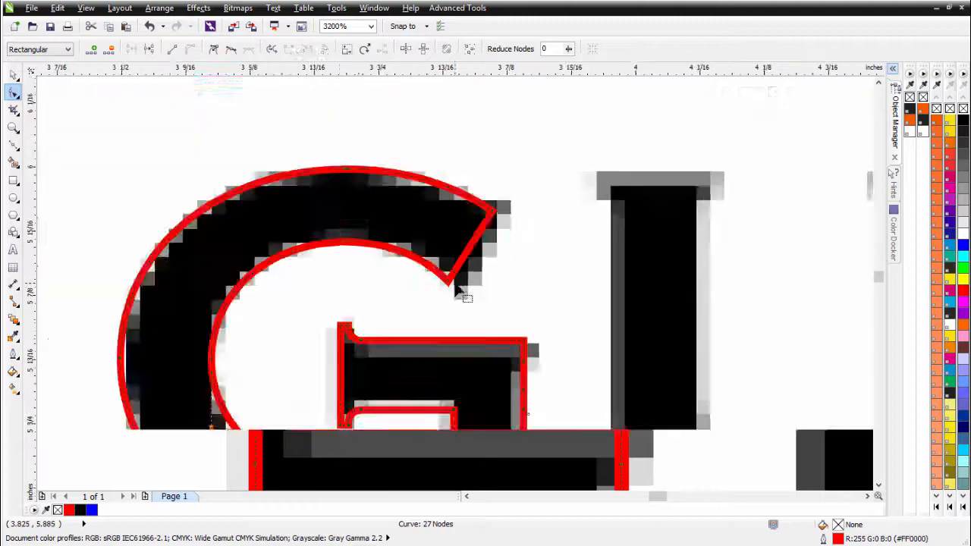
pyautogui.click(13, 76)
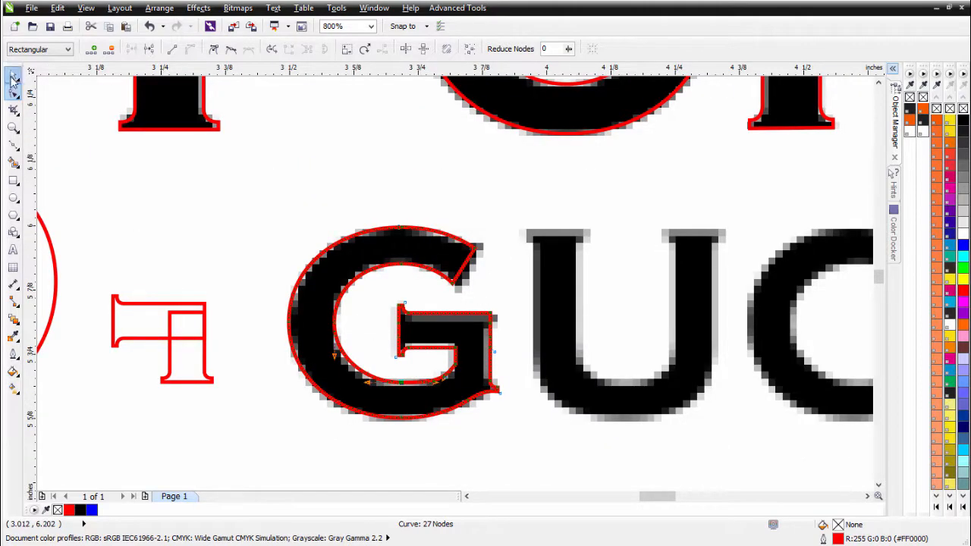
pyautogui.click(191, 362)
pyautogui.moveTo(182, 368); pyautogui.dragTo(489, 268)
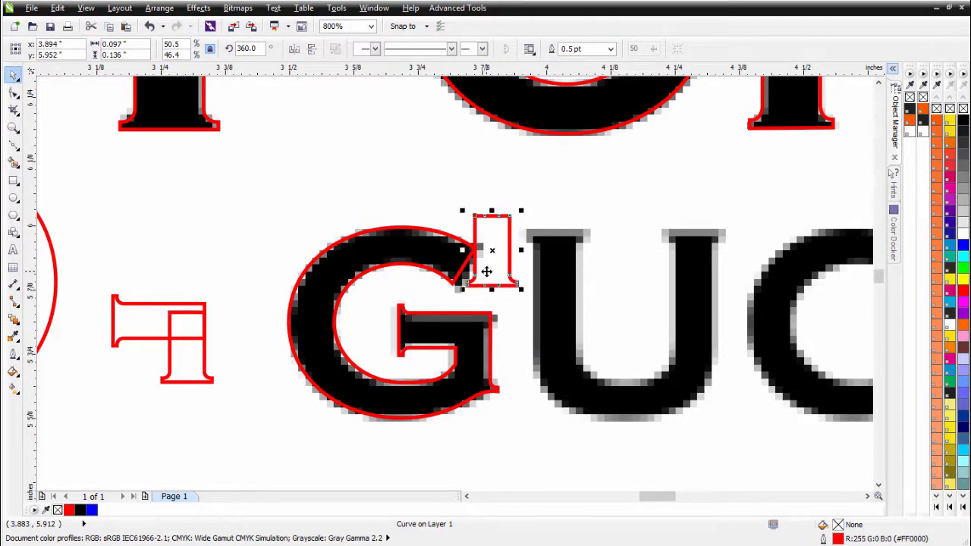
# Try to rotate the full-length serif copy about 62° and fit it over the end of the G's upper arm.
pyautogui.scroll(1, 460, 275)
pyautogui.click(466, 252)
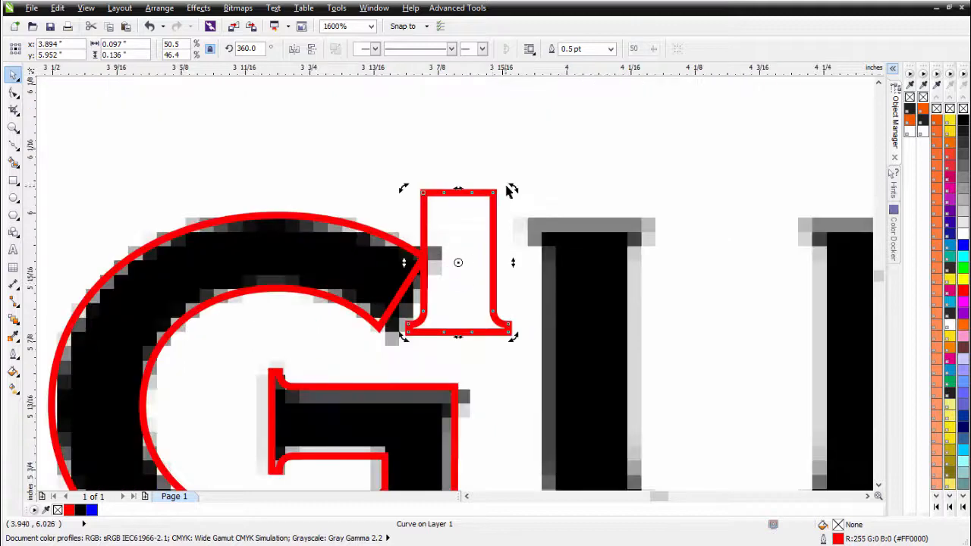
pyautogui.click(521, 189)
pyautogui.click(466, 224)
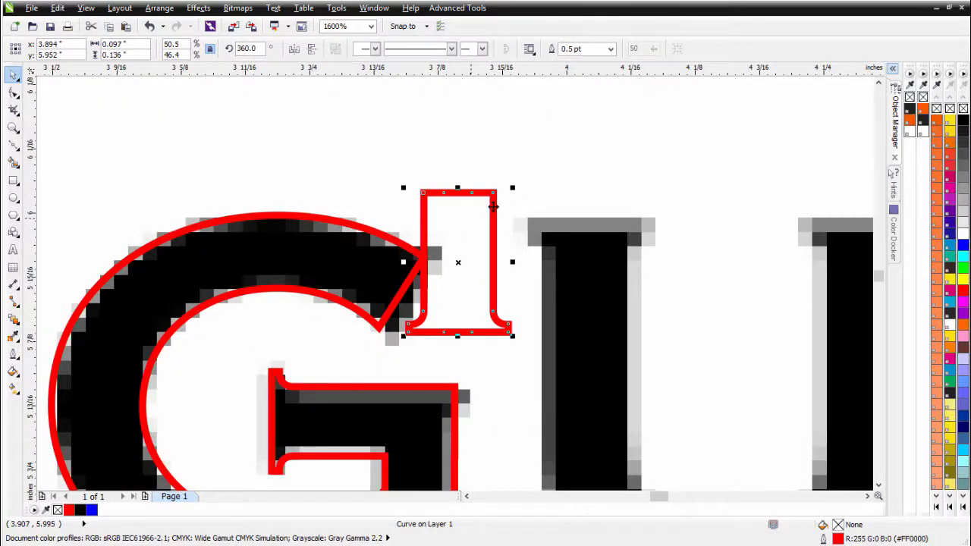
pyautogui.click(481, 210)
pyautogui.moveTo(511, 190); pyautogui.dragTo(426, 198)
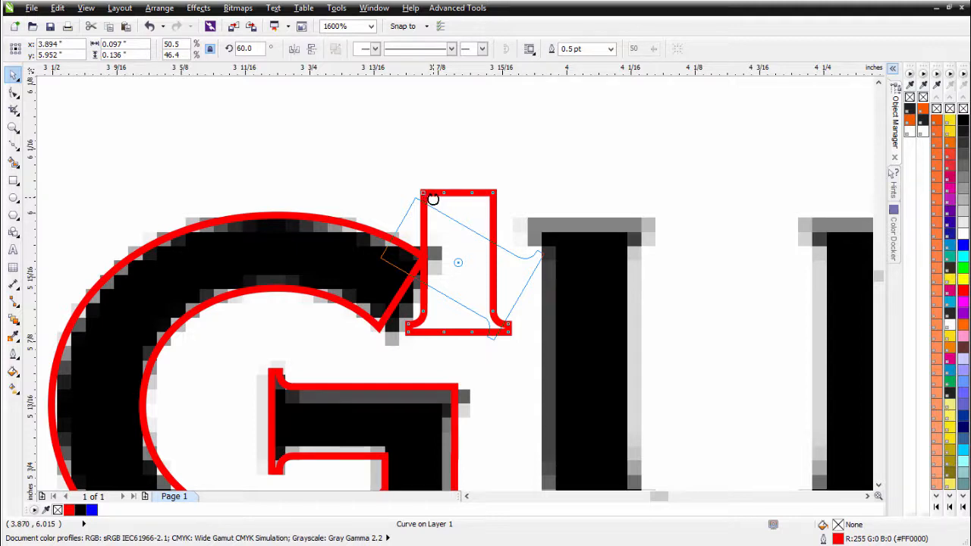
pyautogui.moveTo(432, 199); pyautogui.dragTo(432, 198)
pyautogui.moveTo(466, 251); pyautogui.dragTo(369, 257)
pyautogui.moveTo(454, 200); pyautogui.dragTo(448, 198)
pyautogui.click(409, 257)
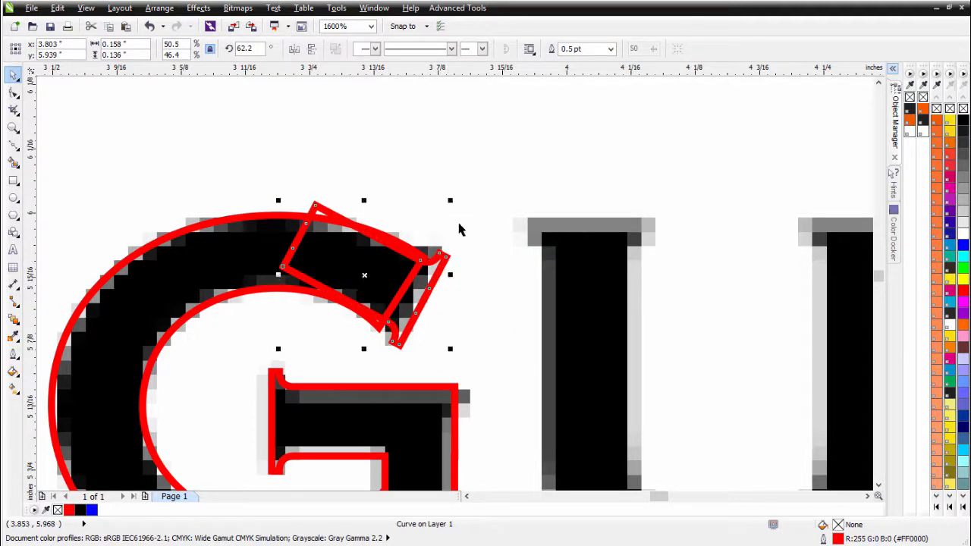
# Undo the rotation and repositioning of the serif copy.
pyautogui.hotkey('ctrl', 'z')
pyautogui.hotkey('ctrl', 'z')
pyautogui.hotkey('ctrl', 'z')
# Shorten the serif copy to about 0.038 in high by moving its top nodes down toward the base.
pyautogui.click(14, 92)
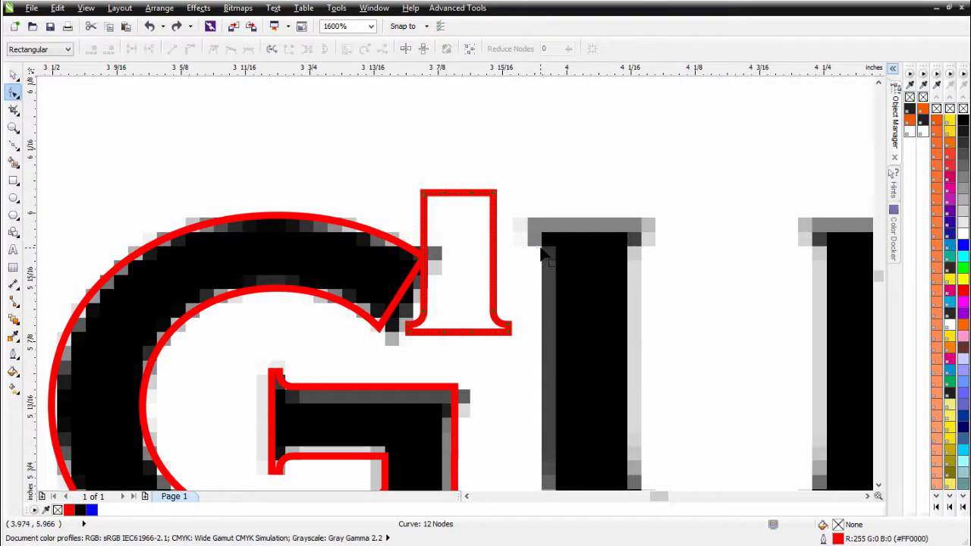
pyautogui.click(496, 198)
pyautogui.moveTo(497, 197); pyautogui.dragTo(492, 293)
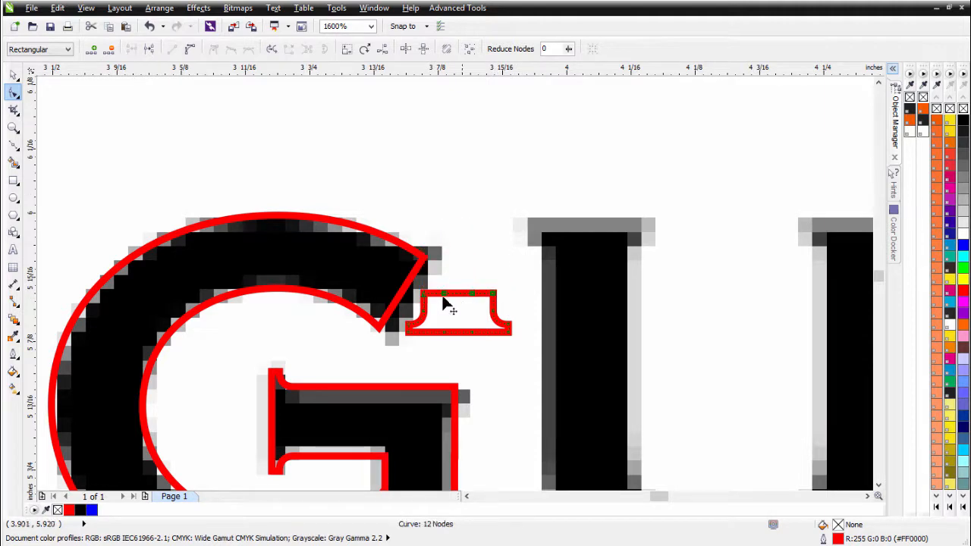
# Rotate the shortened serif to match the slanted end of the G's upper arm and move it so it overlaps that end.
pyautogui.click(14, 74)
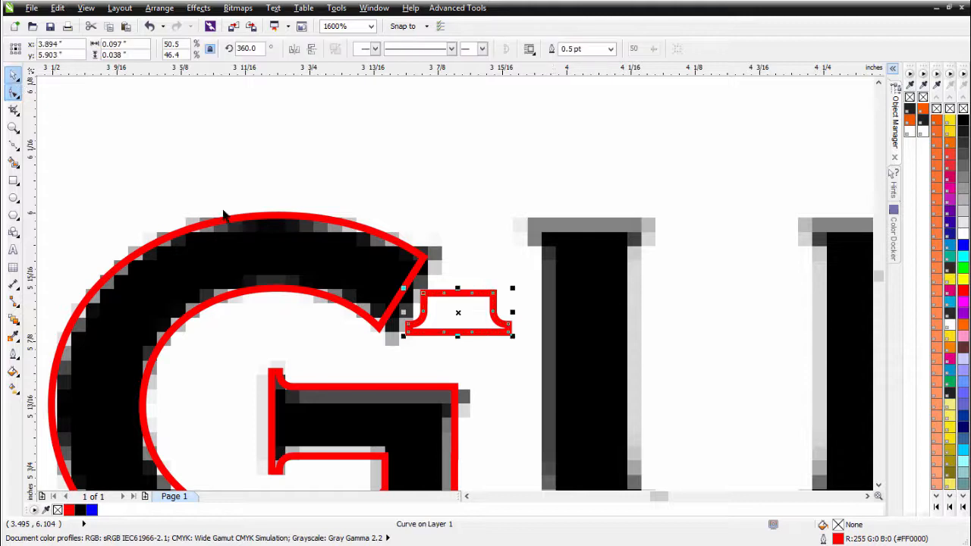
pyautogui.click(481, 313)
pyautogui.moveTo(516, 292); pyautogui.dragTo(468, 256)
pyautogui.moveTo(461, 296); pyautogui.dragTo(424, 294)
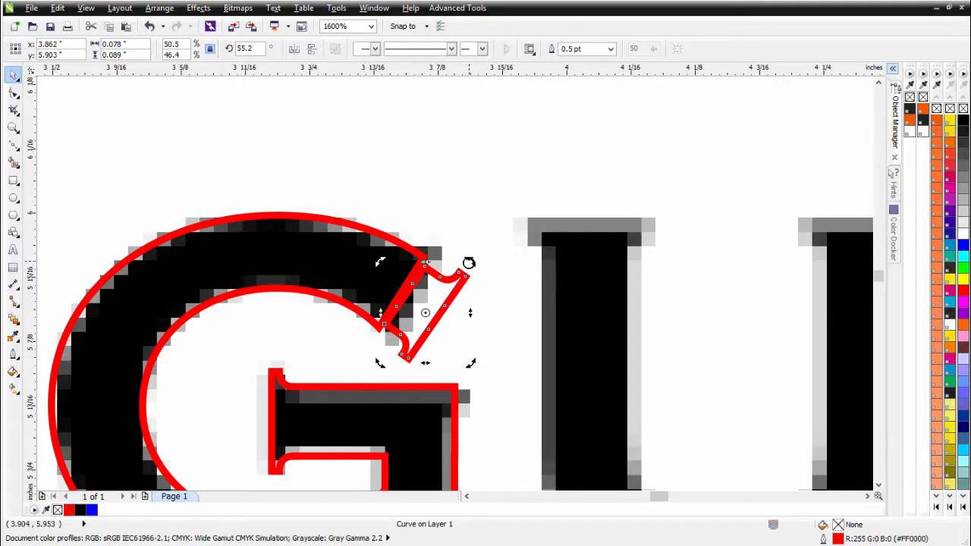
pyautogui.moveTo(468, 262); pyautogui.dragTo(484, 249)
pyautogui.click(436, 302)
pyautogui.moveTo(438, 299); pyautogui.dragTo(403, 307)
# Weld the serif to the G outline and delete the stray nodes where it meets the inner curve.
pyautogui.keyDown('shift'); pyautogui.click(320, 276); pyautogui.keyUp('shift')
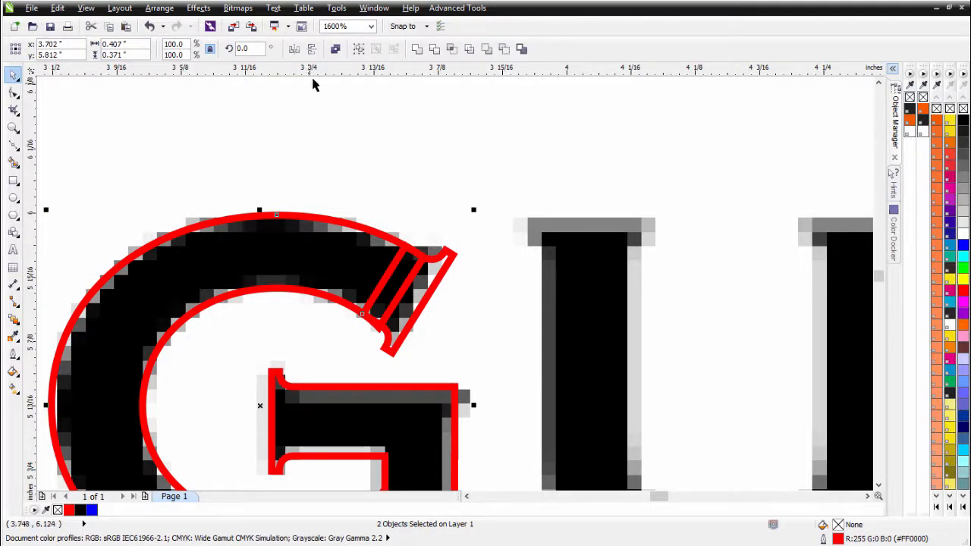
pyautogui.click(416, 48)
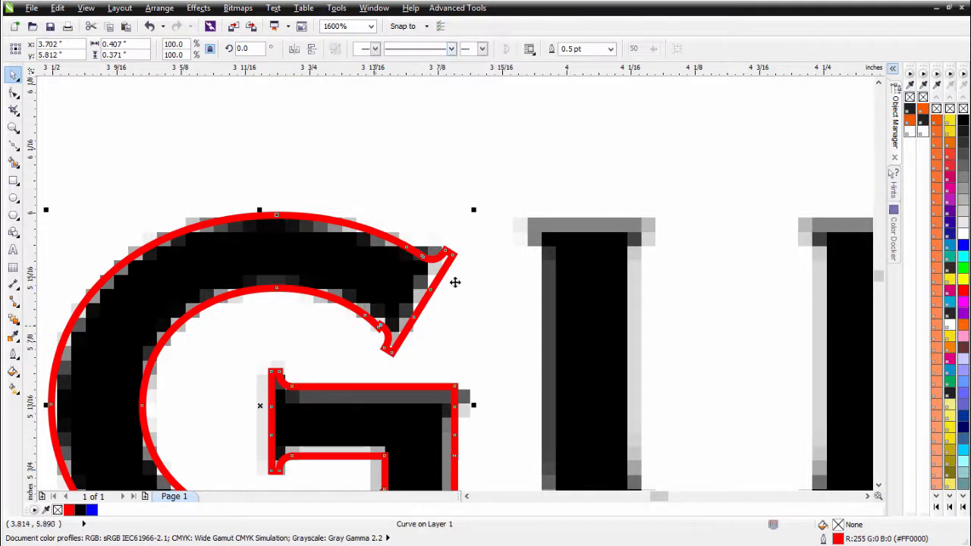
pyautogui.scroll(1, 295, 368)
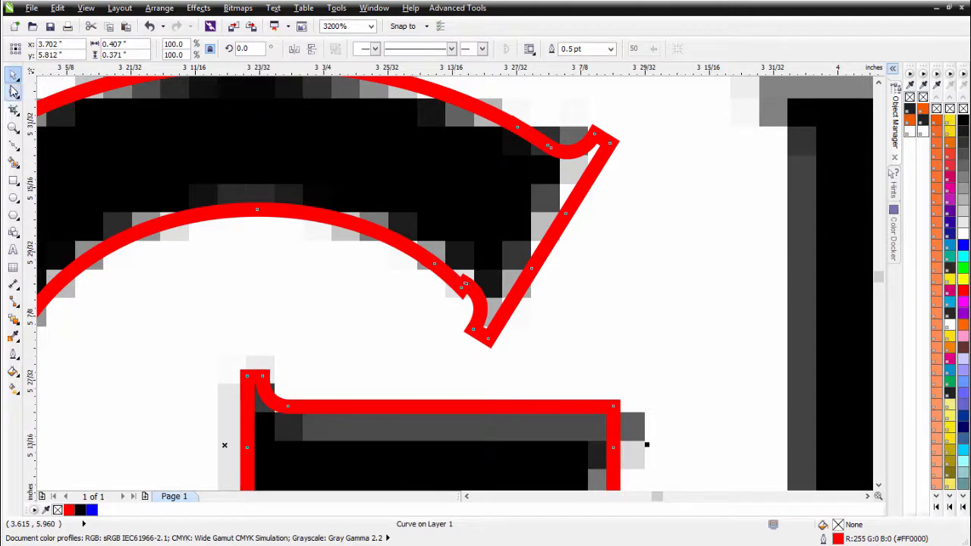
pyautogui.click(14, 91)
pyautogui.moveTo(494, 267); pyautogui.dragTo(445, 307)
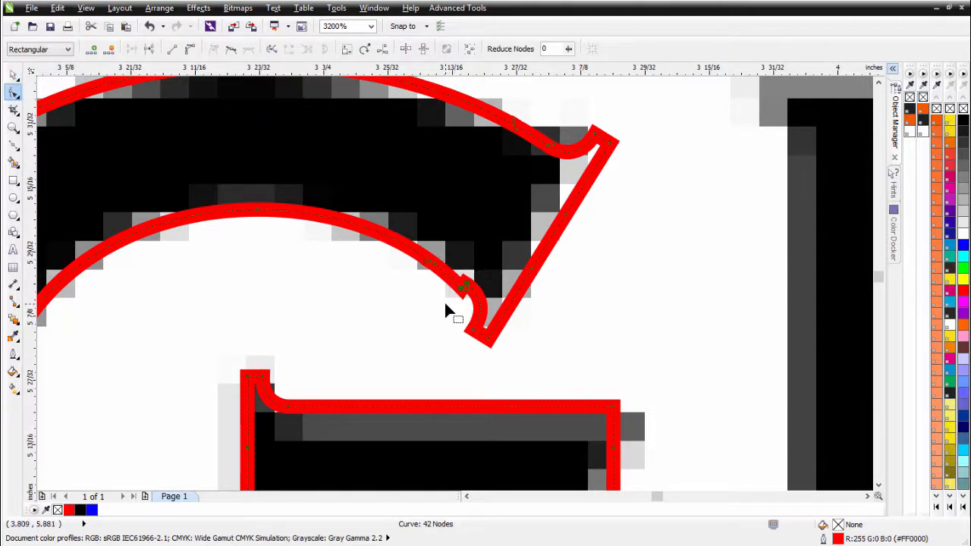
pyautogui.press('Delete')
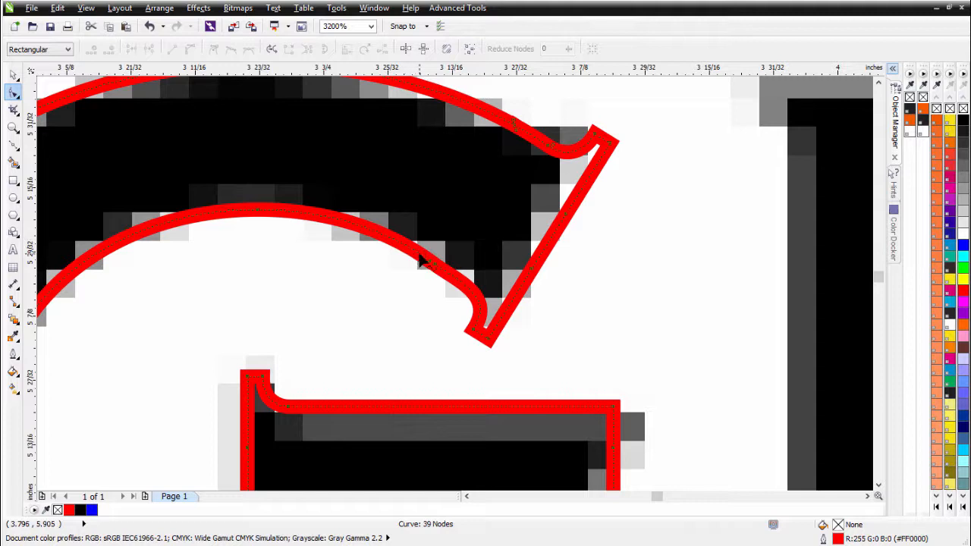
# Delete the surplus nodes on the upper arm's inner curve and at the serif's outer join.
pyautogui.doubleClick(434, 266)
pyautogui.moveTo(422, 278); pyautogui.dragTo(465, 303)
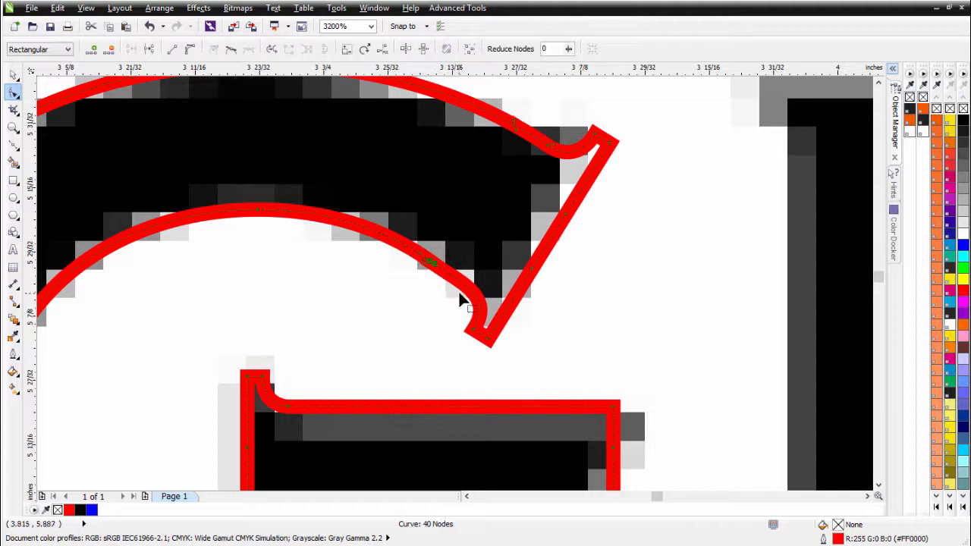
pyautogui.press('Delete')
pyautogui.moveTo(570, 119); pyautogui.dragTo(532, 164)
pyautogui.press('Delete')
# Move the nodes of the crossbar's lower edge up to align with the bitmap G.
pyautogui.scroll(-2, 465, 323)
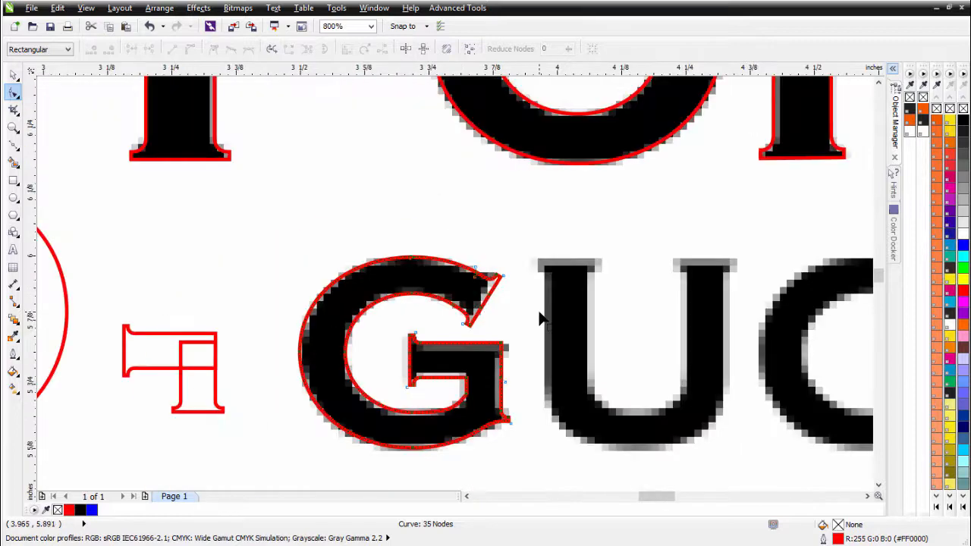
pyautogui.scroll(2, 503, 371)
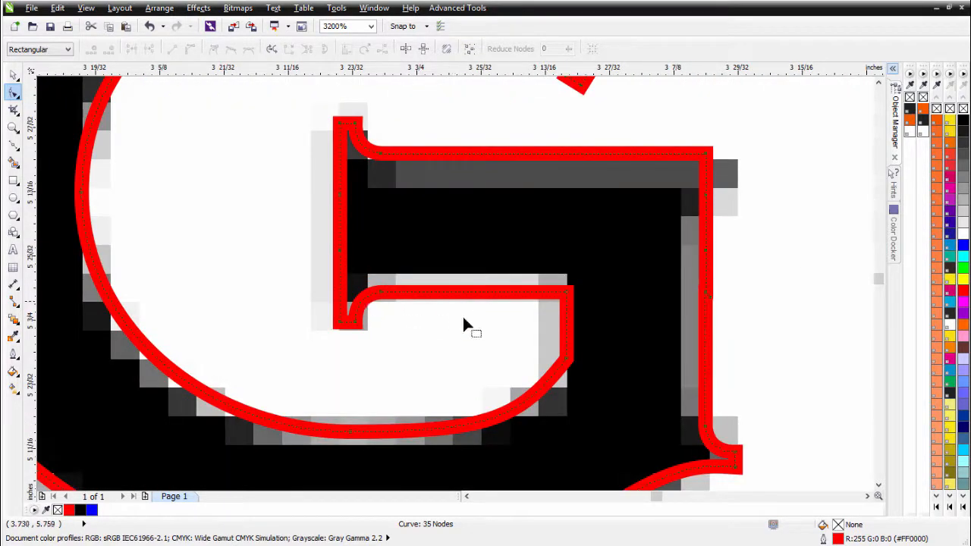
pyautogui.moveTo(592, 258); pyautogui.dragTo(368, 319)
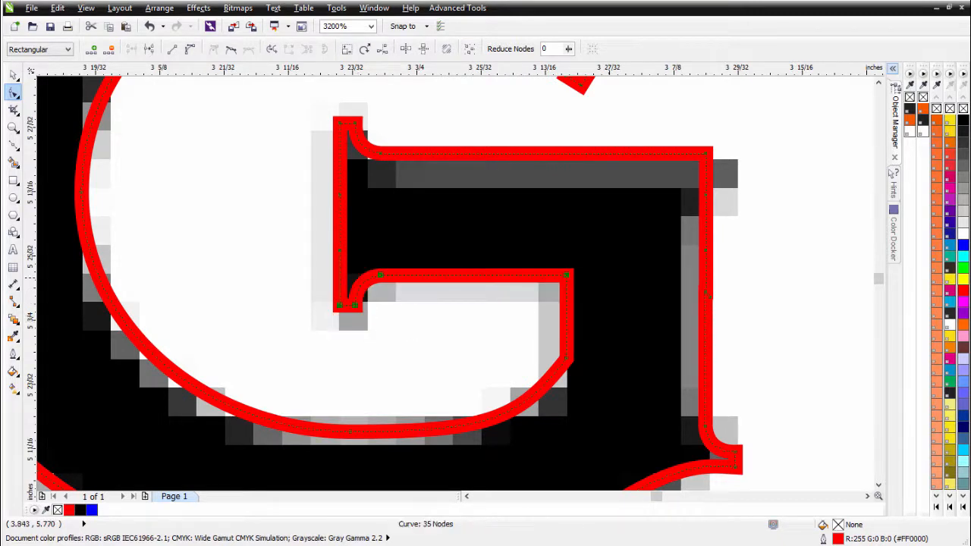
# Place a copy of the finished G outline to the right of the word GUCS.
pyautogui.scroll(-2, 406, 248)
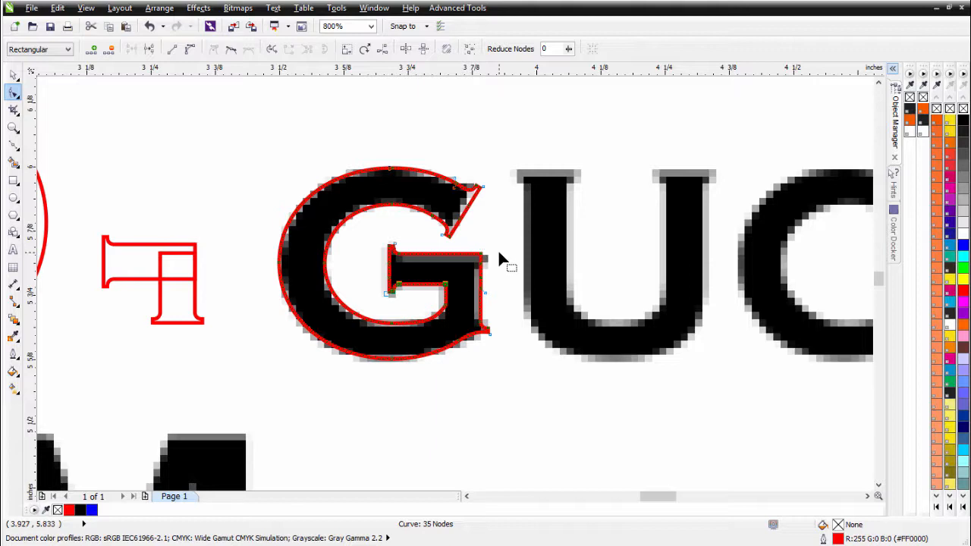
pyautogui.scroll(-1, 497, 249)
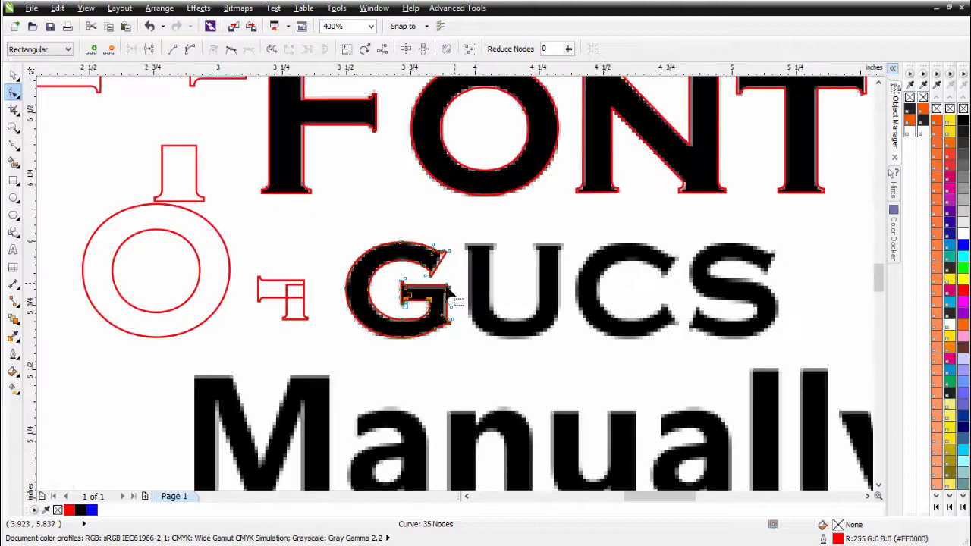
pyautogui.click(14, 74)
pyautogui.moveTo(397, 289); pyautogui.dragTo(866, 237)
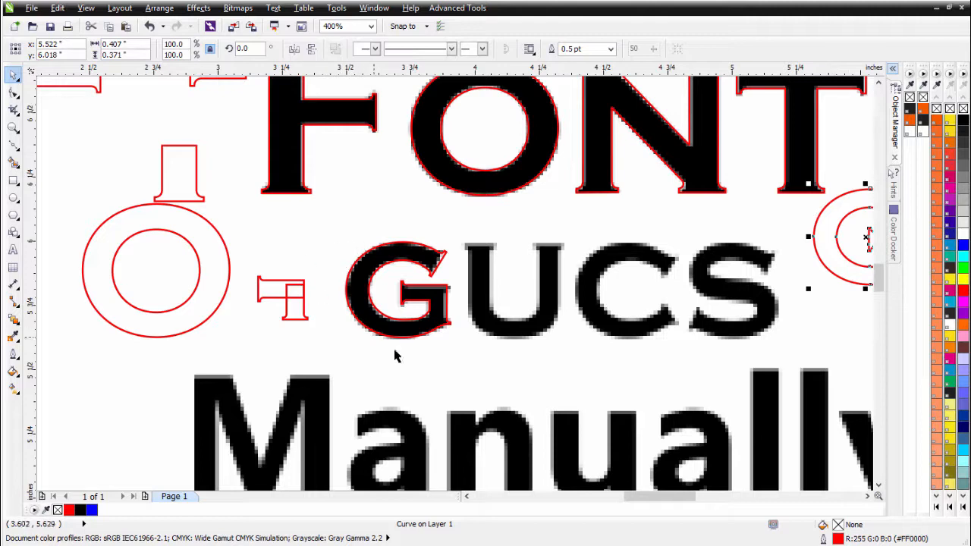
# Place a vertically mirrored copy of the serif stem piece above the gap between G and U, scaled to about 63.4%.
pyautogui.scroll(1, 561, 300)
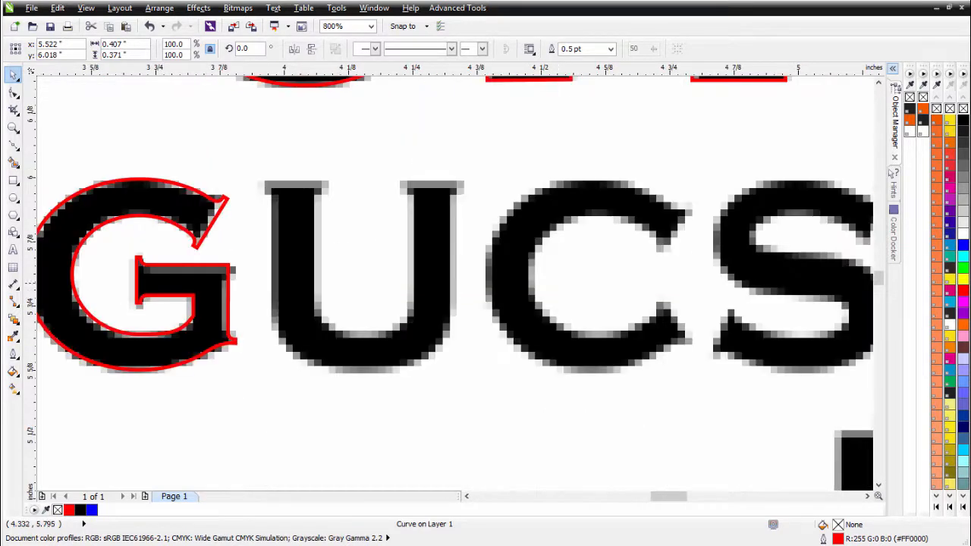
pyautogui.scroll(-1, 599, 323)
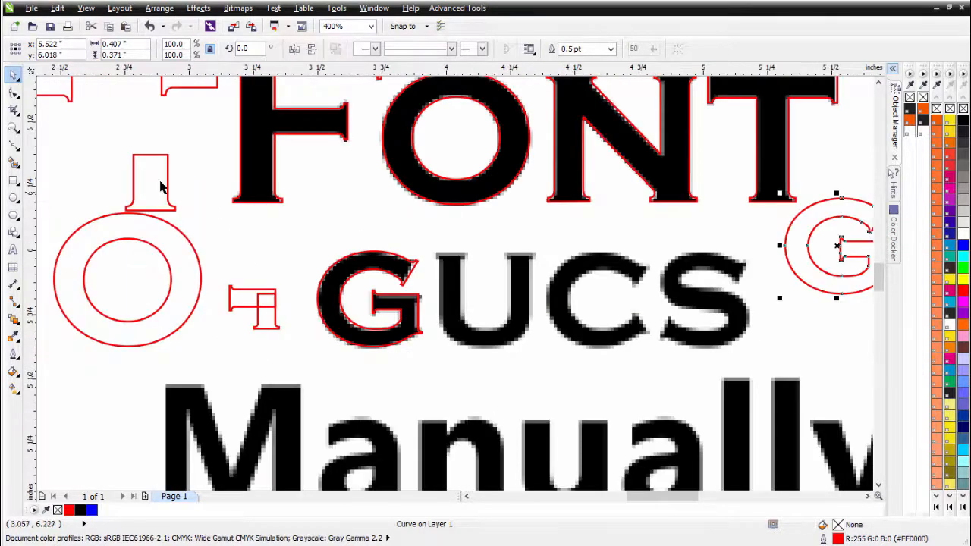
pyautogui.click(174, 201)
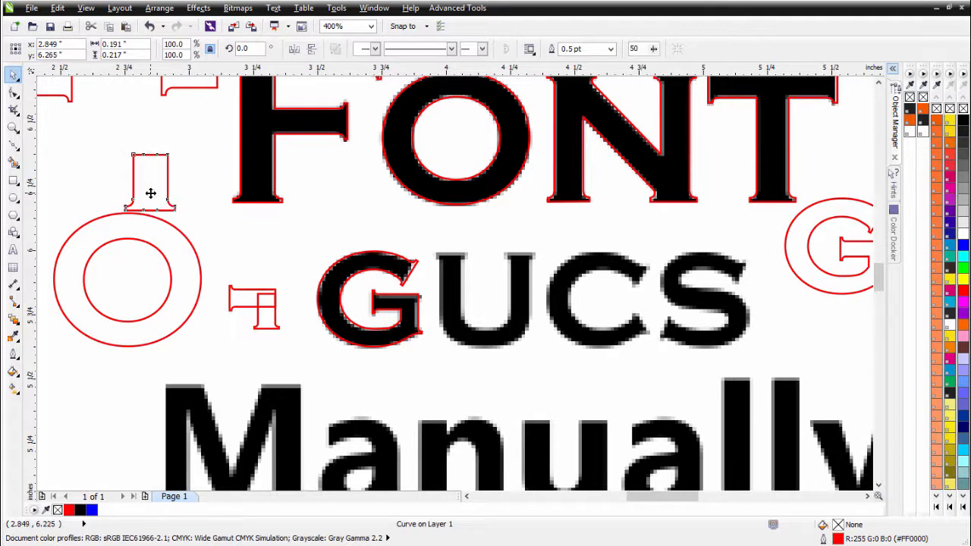
pyautogui.moveTo(149, 190); pyautogui.dragTo(417, 236)
pyautogui.click(311, 49)
pyautogui.scroll(1, 477, 290)
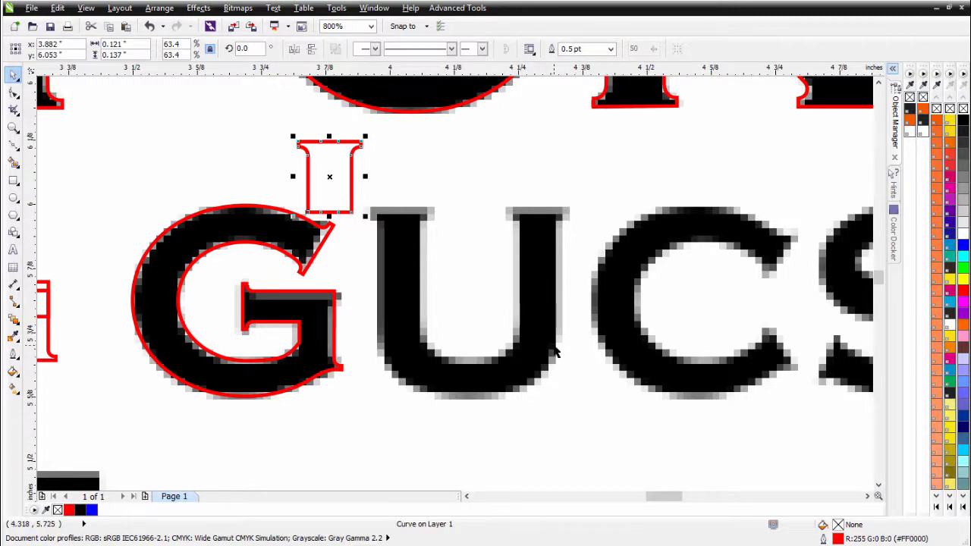
pyautogui.scroll(-1, 358, 223)
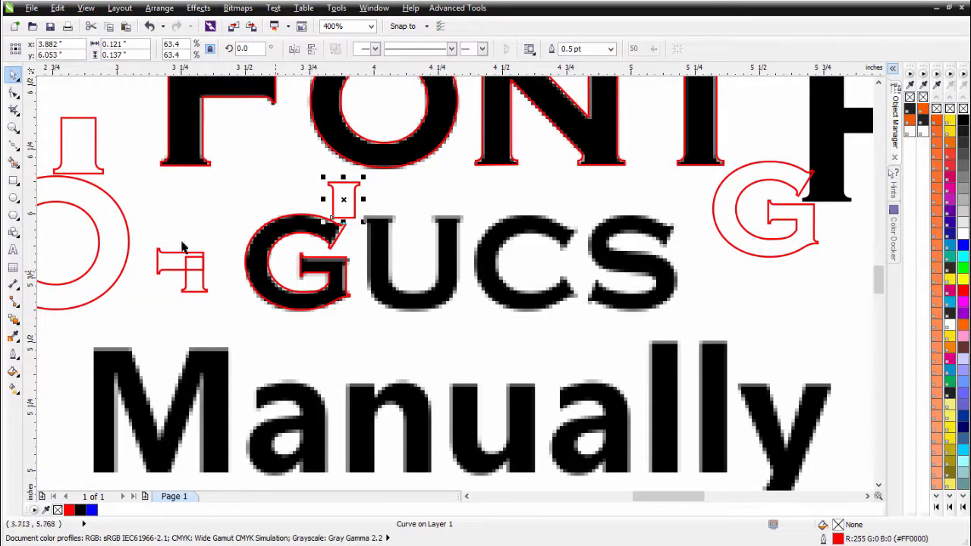
# Draw a rectangle about 0.341 by 0.62 inches over the bitmap U and round its corners to about 0.12 inches.
pyautogui.click(13, 182)
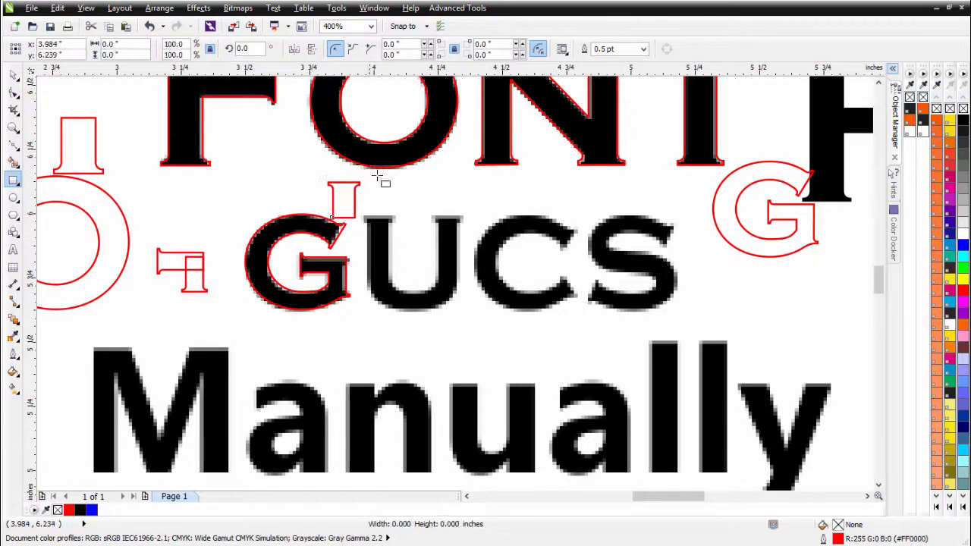
pyautogui.moveTo(369, 152); pyautogui.dragTo(458, 311)
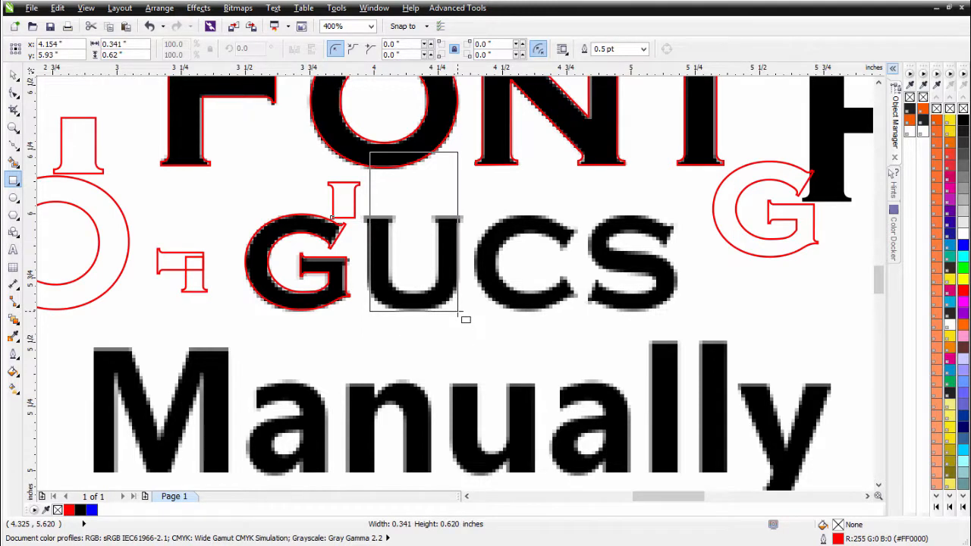
pyautogui.moveTo(458, 311); pyautogui.dragTo(458, 311)
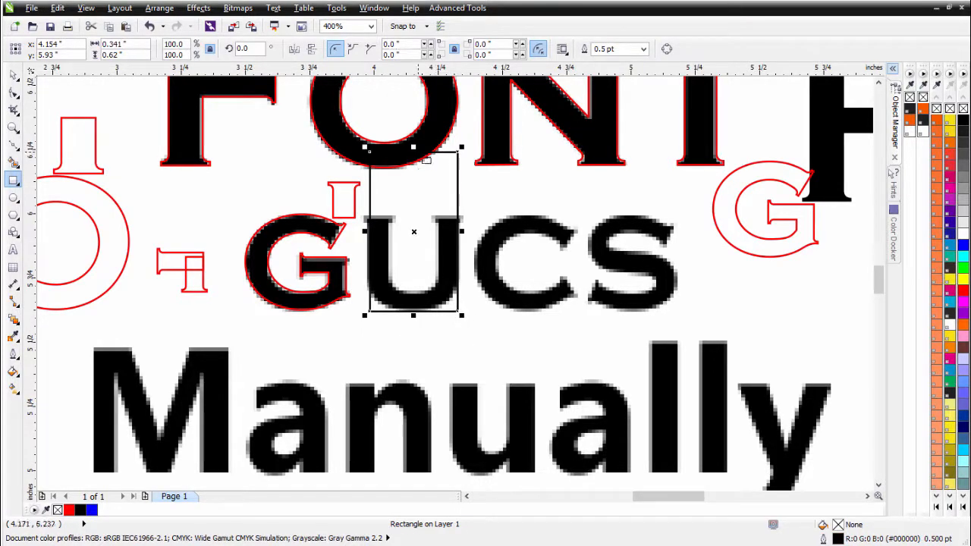
pyautogui.click(13, 92)
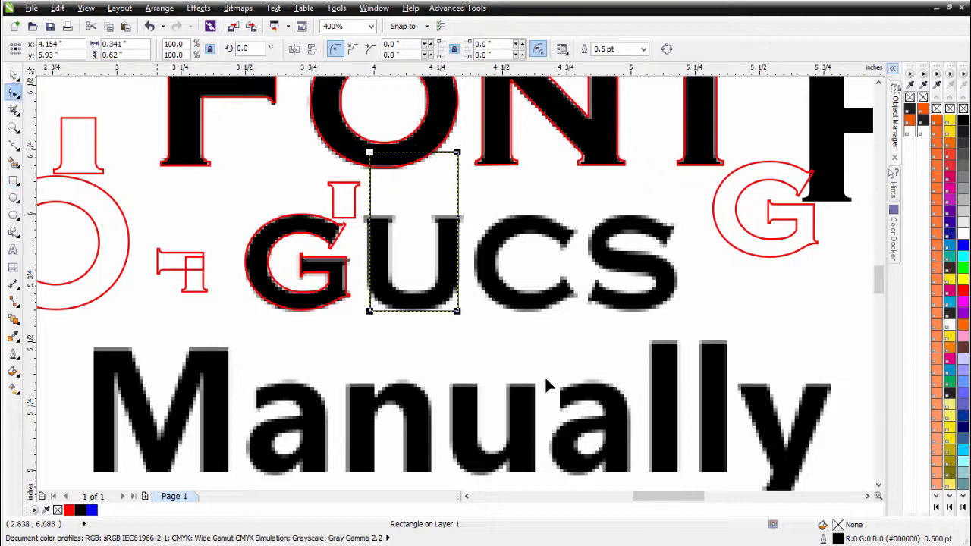
pyautogui.moveTo(369, 310); pyautogui.dragTo(369, 281)
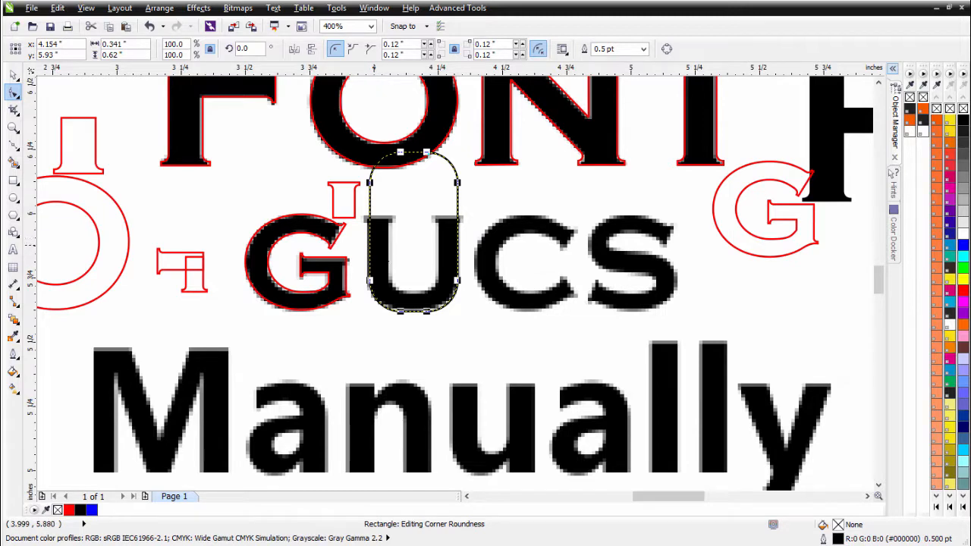
# Nudge the rounded rectangle slightly left and up onto the bitmap U and give it a red outline.
pyautogui.scroll(1, 338, 273)
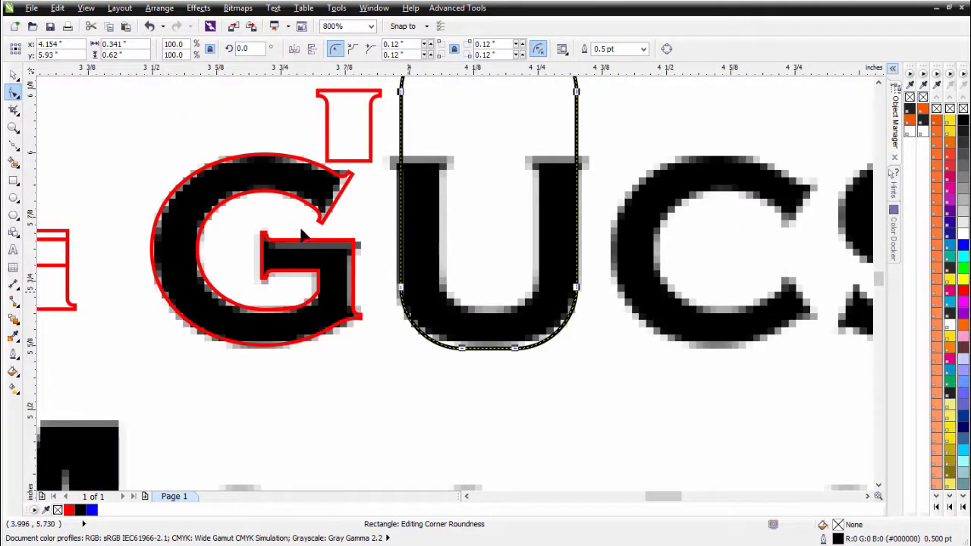
pyautogui.click(12, 75)
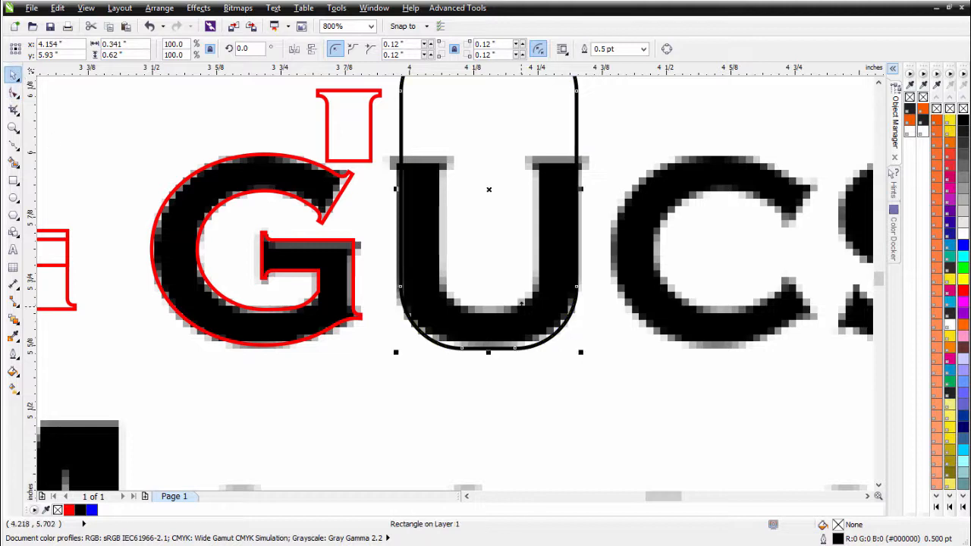
pyautogui.press('Left')
pyautogui.press('Up')
pyautogui.press('Up')
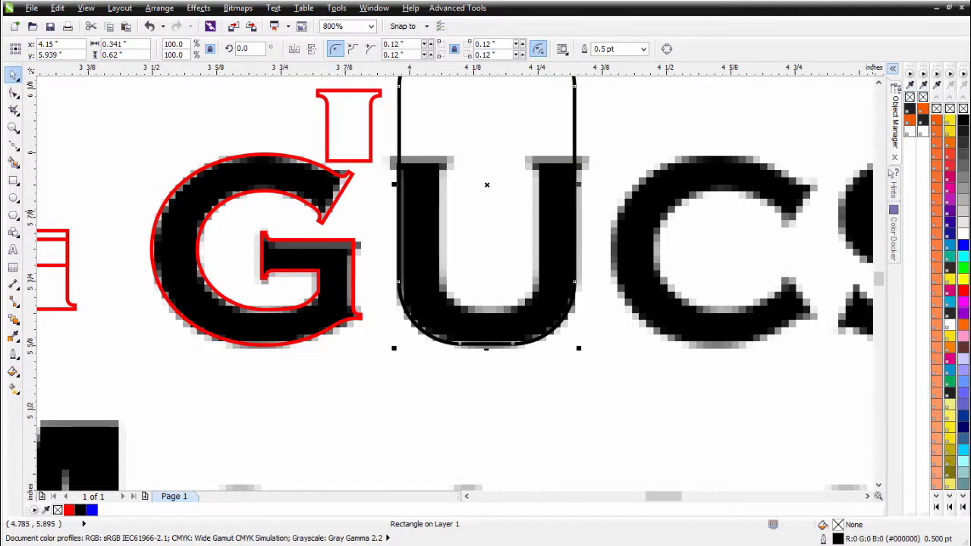
pyautogui.rightClick(963, 290)
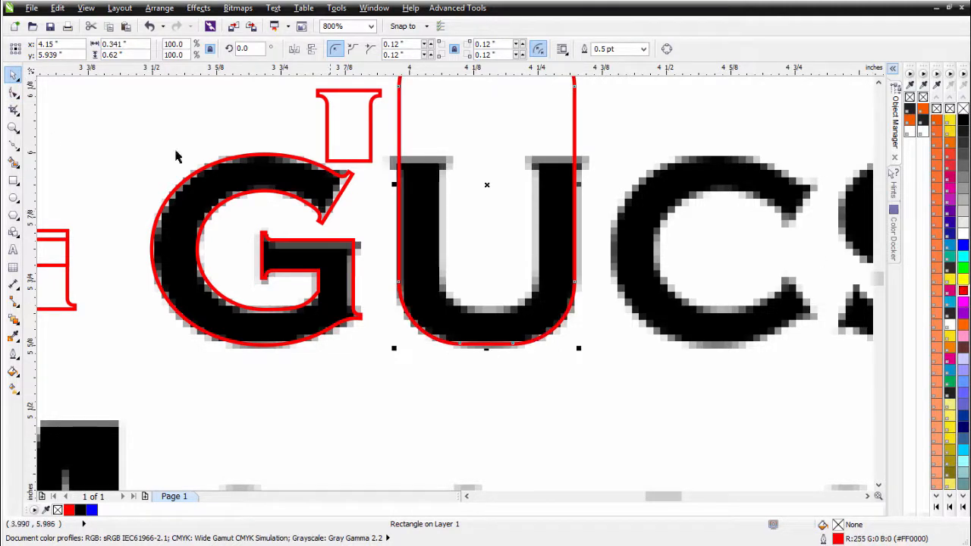
# Increase the U rectangle's corner radius to about 0.144 inches to follow the letter's lower curve.
pyautogui.click(13, 92)
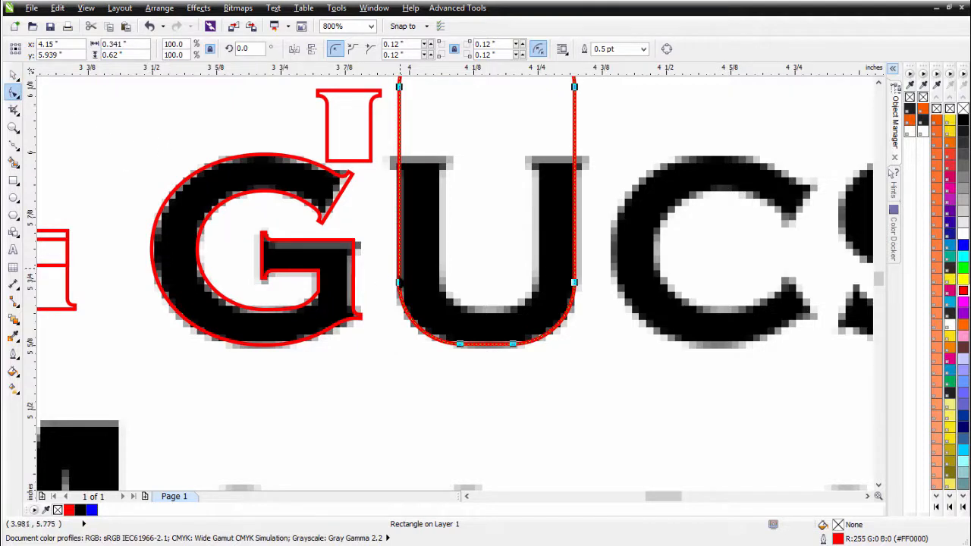
pyautogui.moveTo(398, 282); pyautogui.dragTo(399, 269)
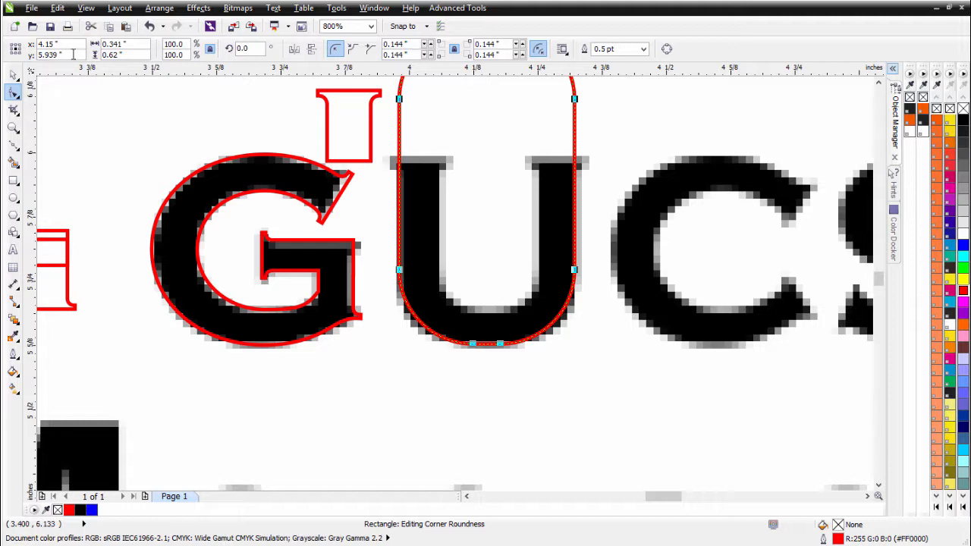
pyautogui.click(13, 74)
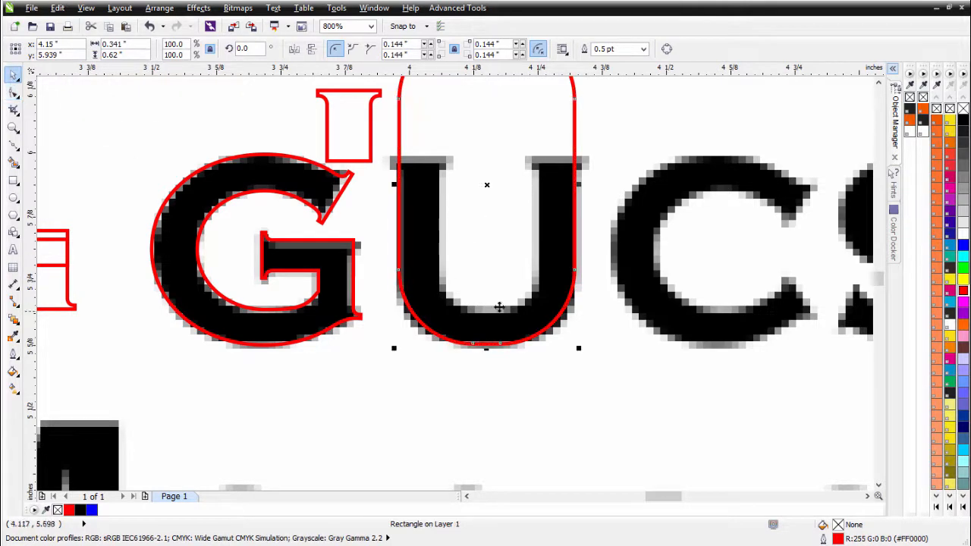
# Draw a red-outlined rectangle about 0.191 by 0.473 inches for the inner opening of the U.
pyautogui.click(13, 181)
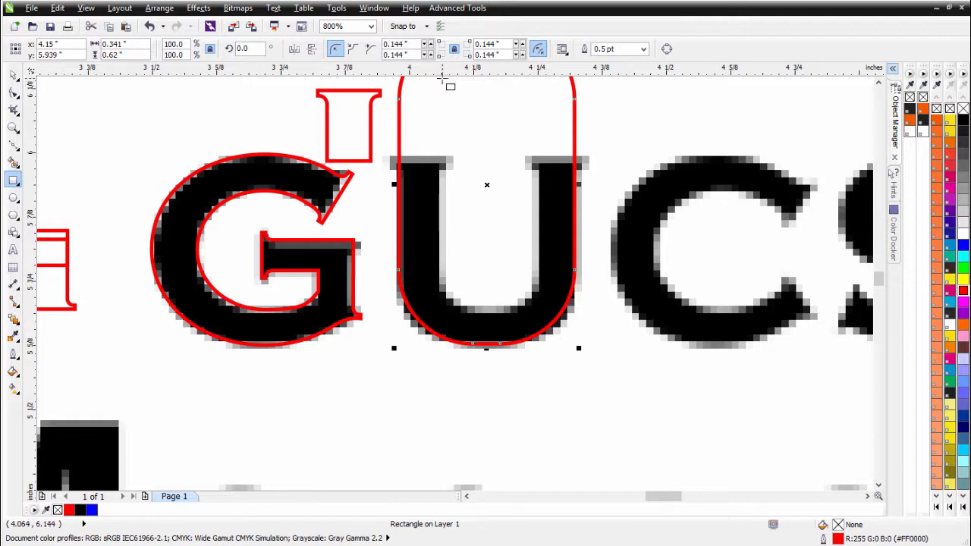
pyautogui.moveTo(443, 78); pyautogui.dragTo(541, 320)
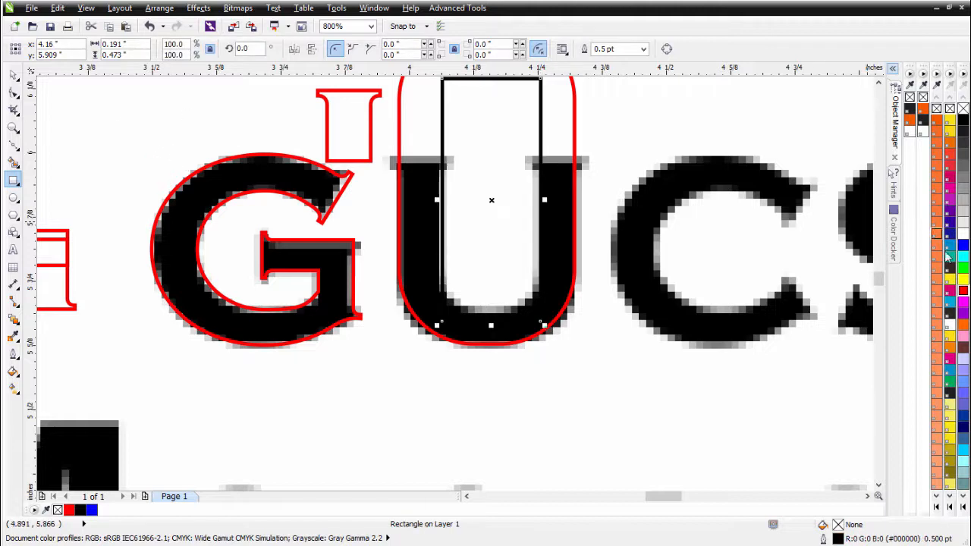
pyautogui.rightClick(962, 291)
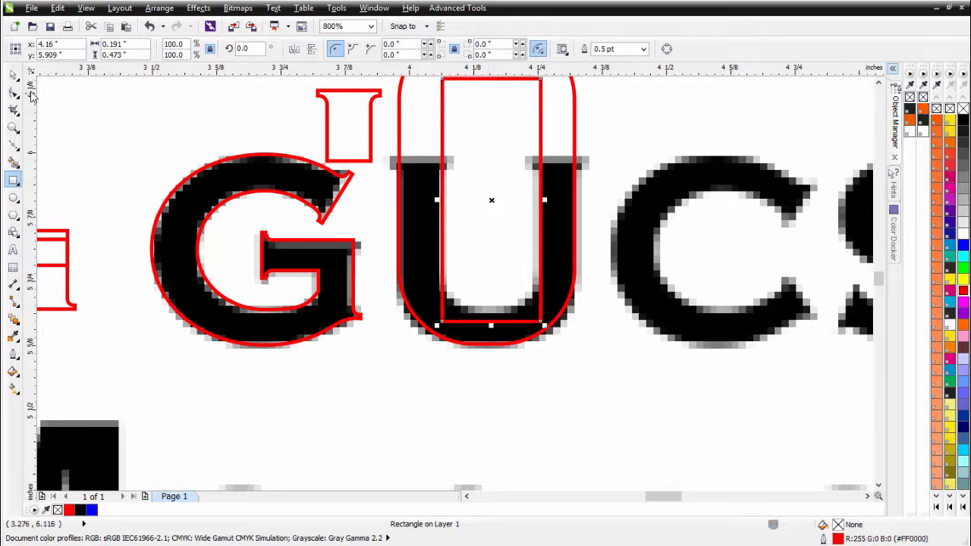
# Round the inner rectangle's corners to about 0.096 inches and move it up and slightly left to fit the U's opening.
pyautogui.click(14, 91)
pyautogui.moveTo(441, 321); pyautogui.dragTo(423, 250)
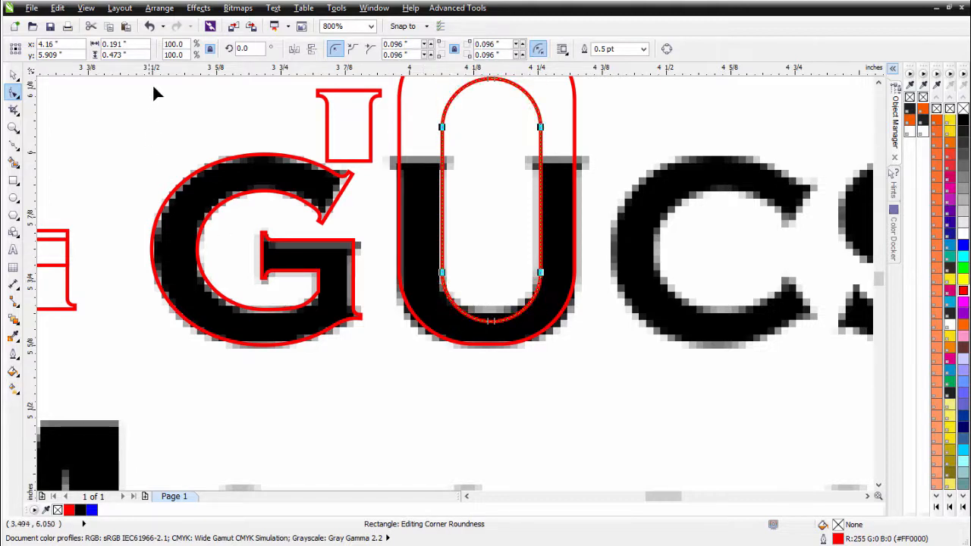
pyautogui.click(13, 73)
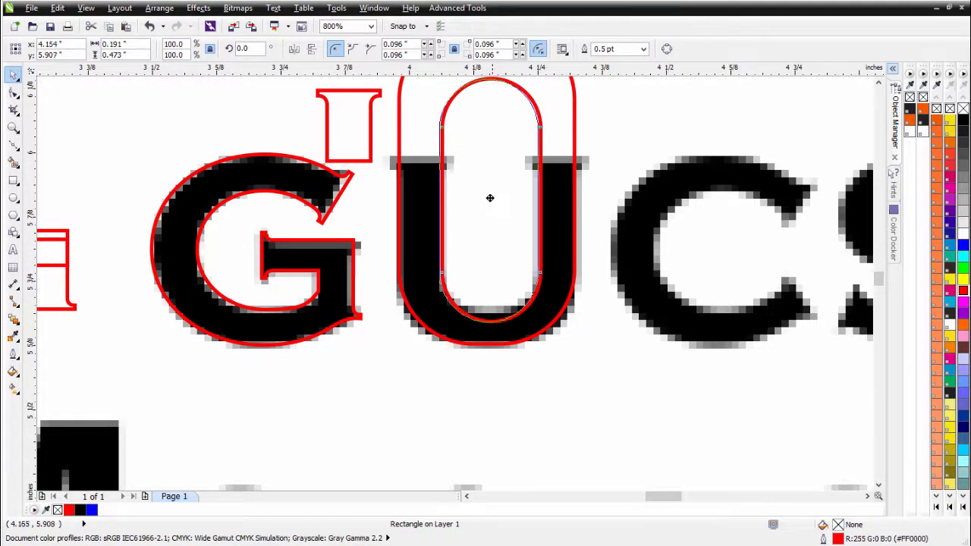
pyautogui.moveTo(490, 198); pyautogui.dragTo(492, 190)
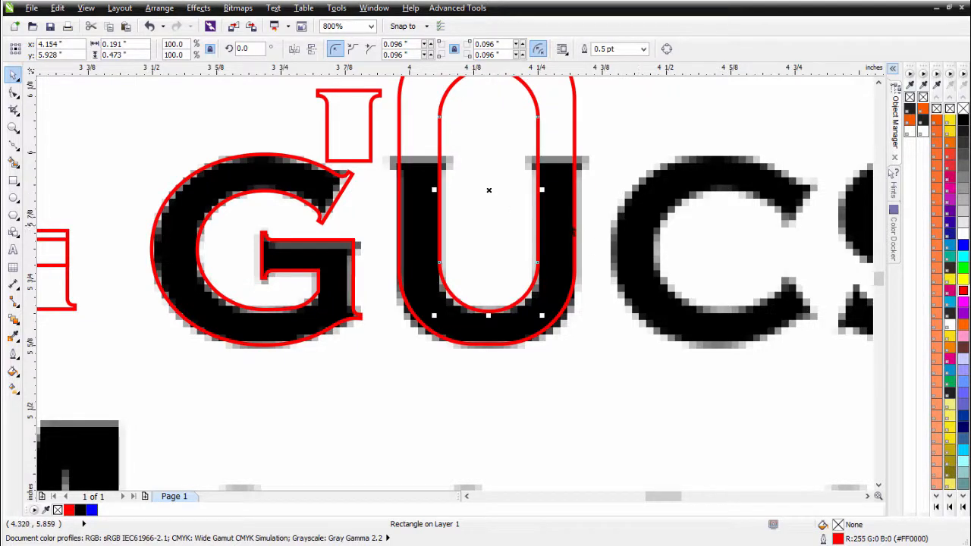
pyautogui.click(561, 240)
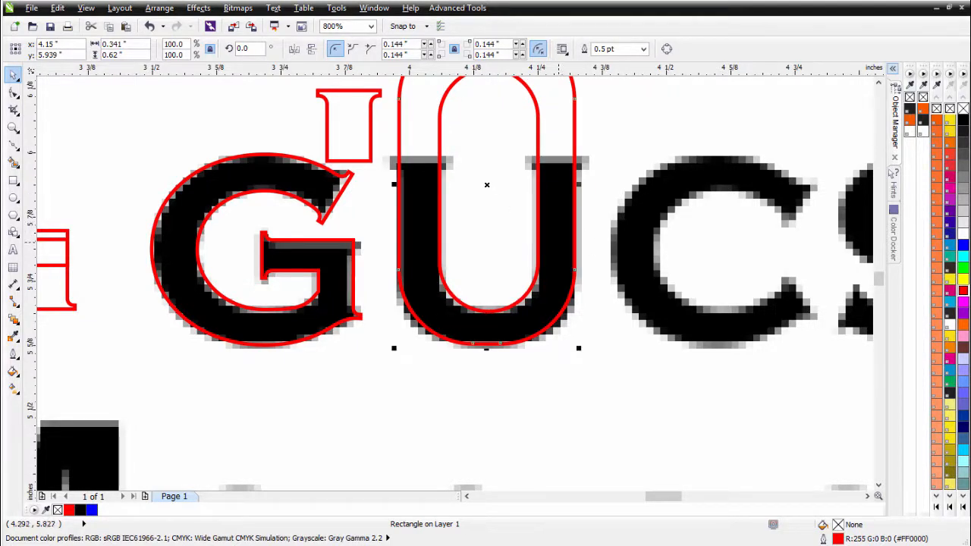
pyautogui.click(560, 402)
pyautogui.click(512, 202)
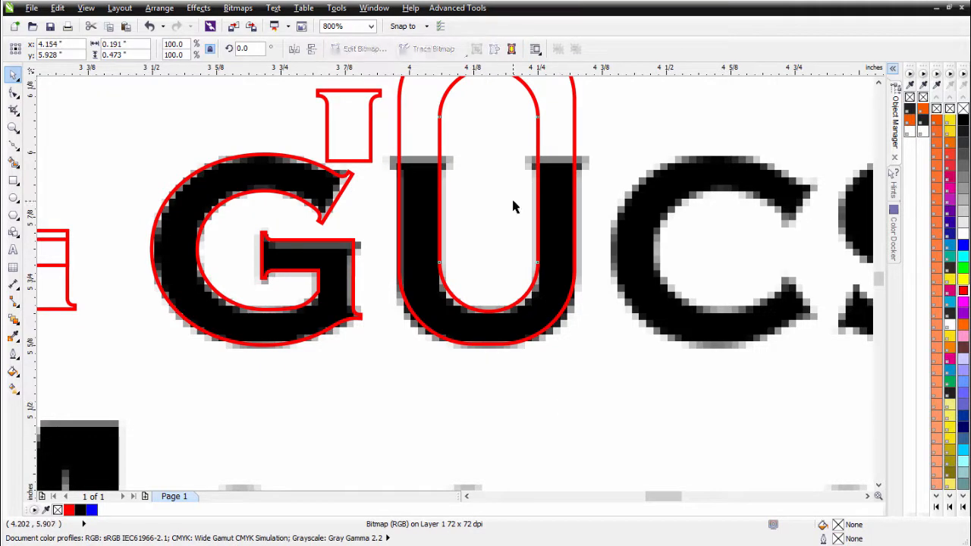
pyautogui.scroll(-1, 476, 157)
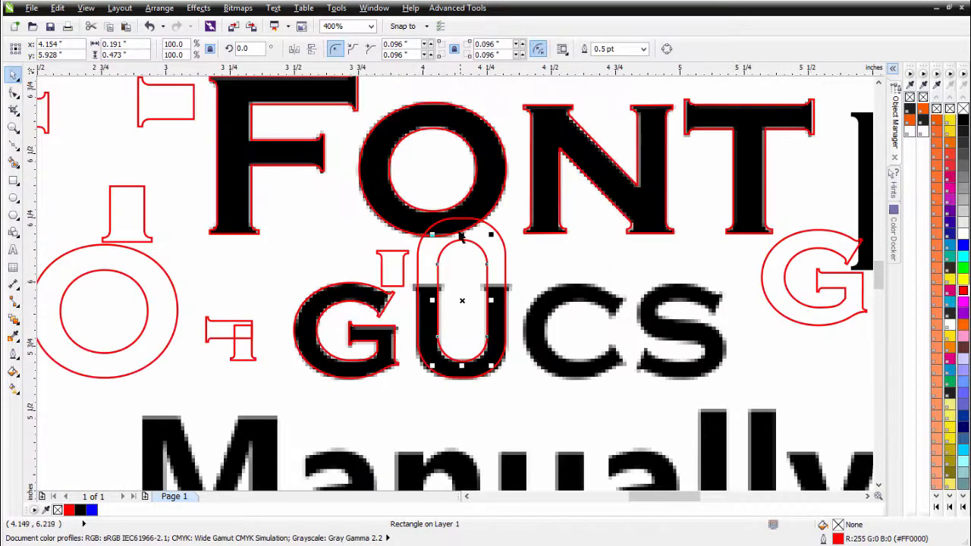
pyautogui.moveTo(460, 235); pyautogui.dragTo(459, 243)
pyautogui.scroll(1, 458, 242)
pyautogui.scroll(-1, 459, 362)
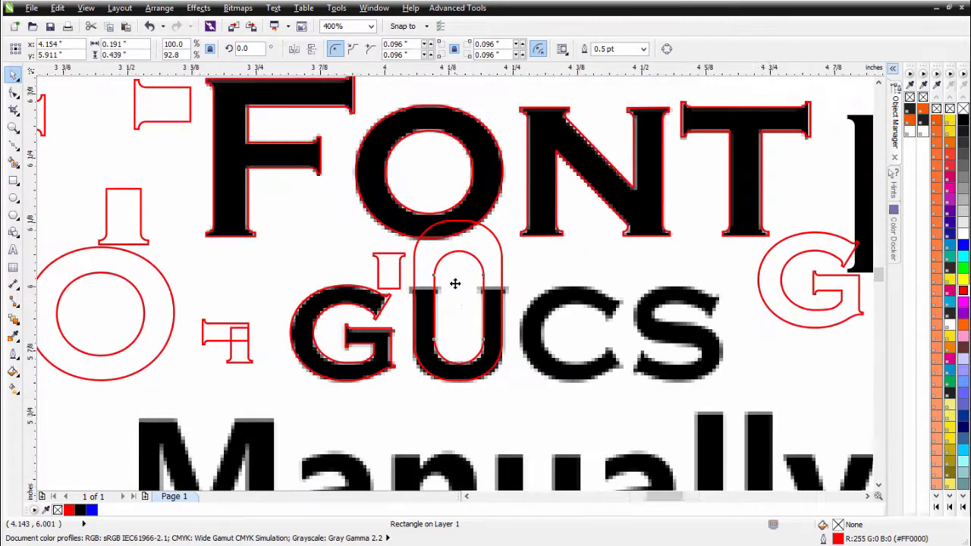
pyautogui.scroll(1, 455, 281)
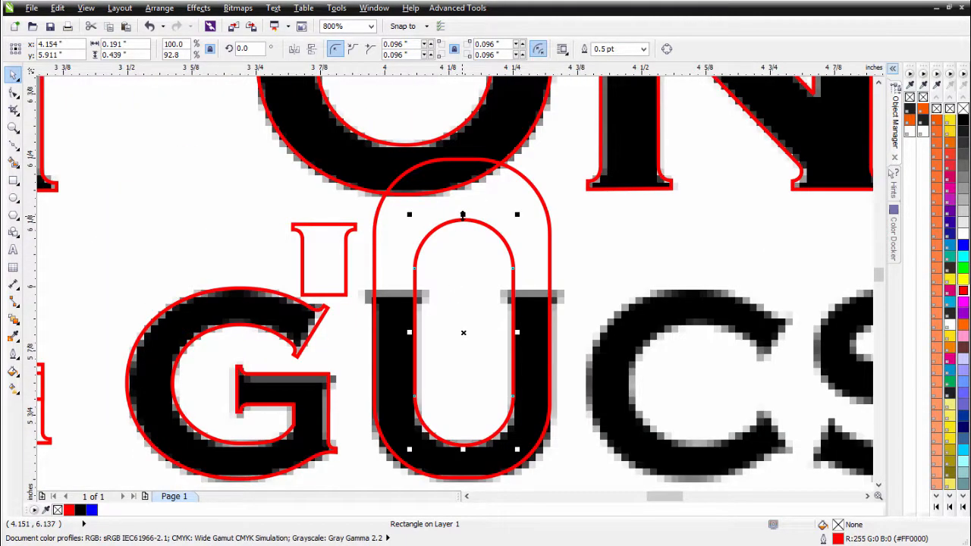
pyautogui.moveTo(463, 215); pyautogui.dragTo(462, 234)
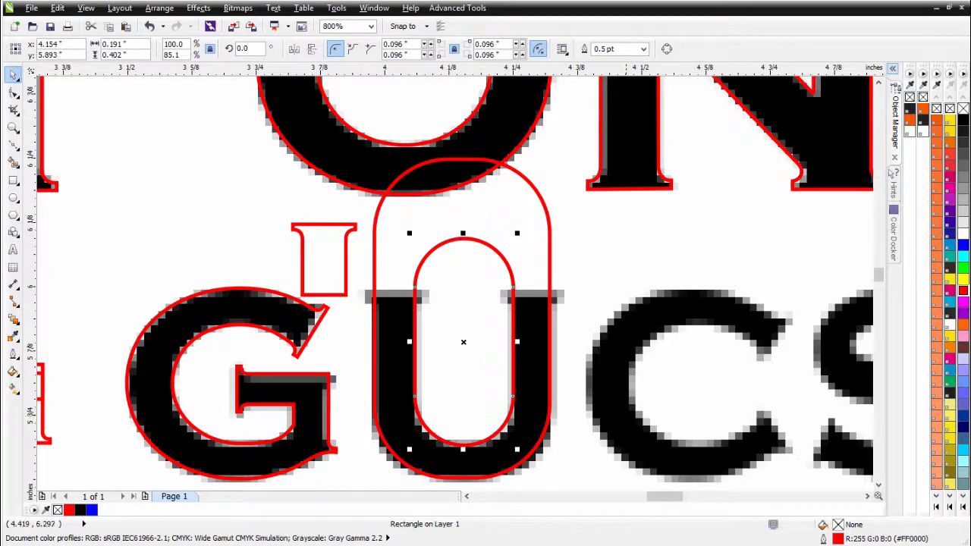
pyautogui.hotkey('ctrl', 'z')
pyautogui.hotkey('ctrl', 'z')
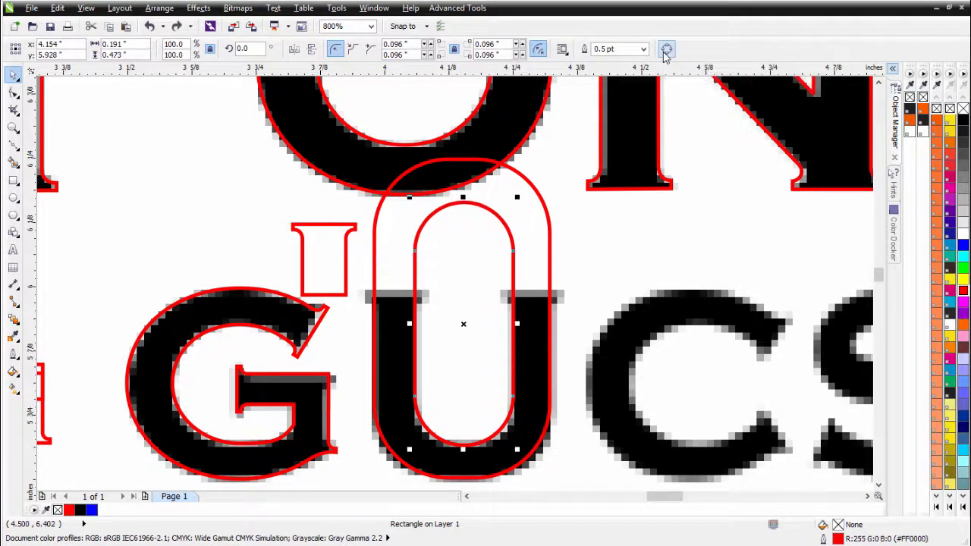
# Convert the inner rounded rectangle to curves, shorten it to about 0.414 inches high, and align its lower curve with the U's opening.
pyautogui.click(666, 50)
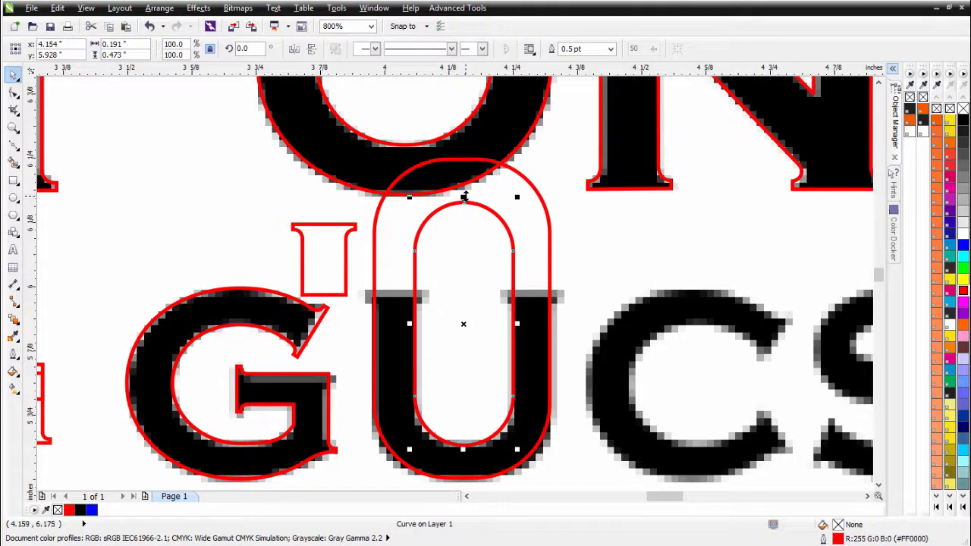
pyautogui.moveTo(463, 197); pyautogui.dragTo(462, 220)
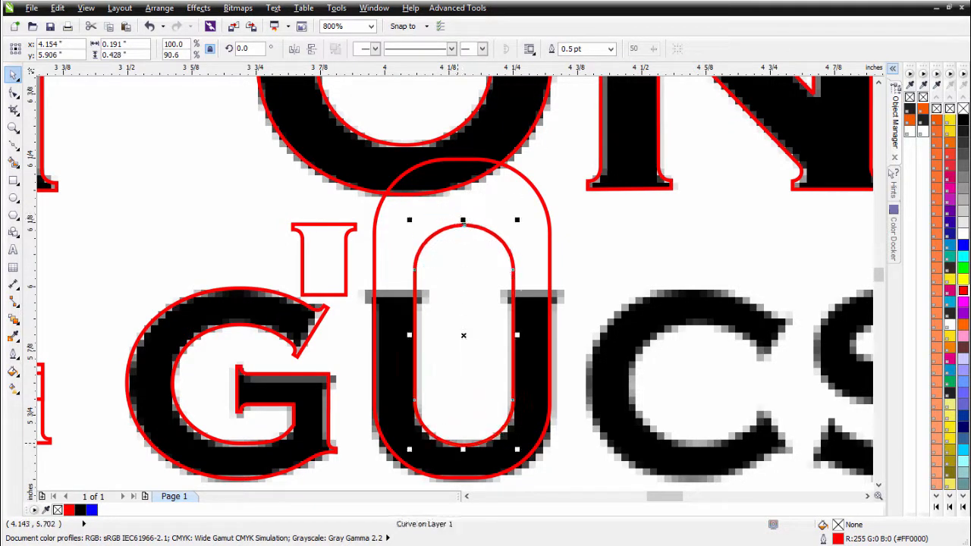
pyautogui.moveTo(462, 449); pyautogui.dragTo(464, 440)
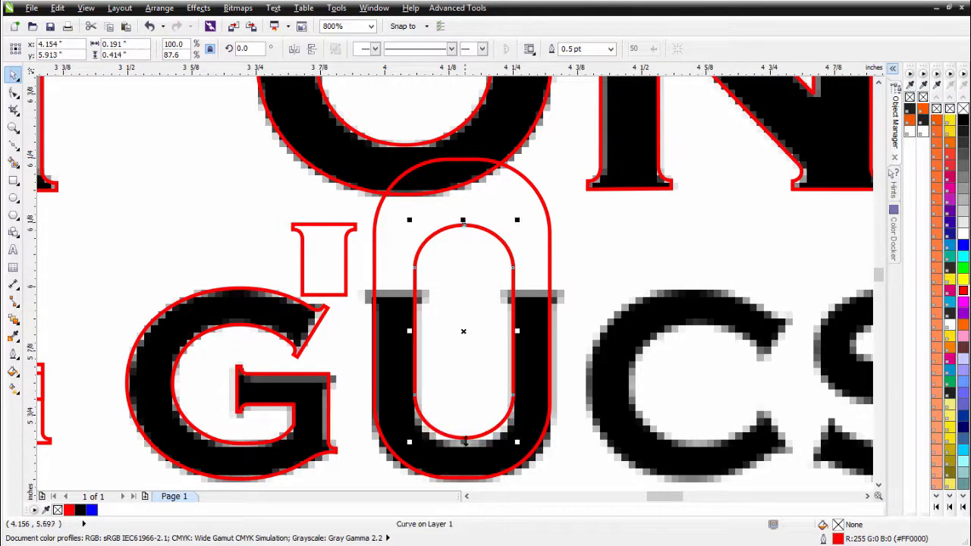
pyautogui.moveTo(468, 345); pyautogui.dragTo(467, 356)
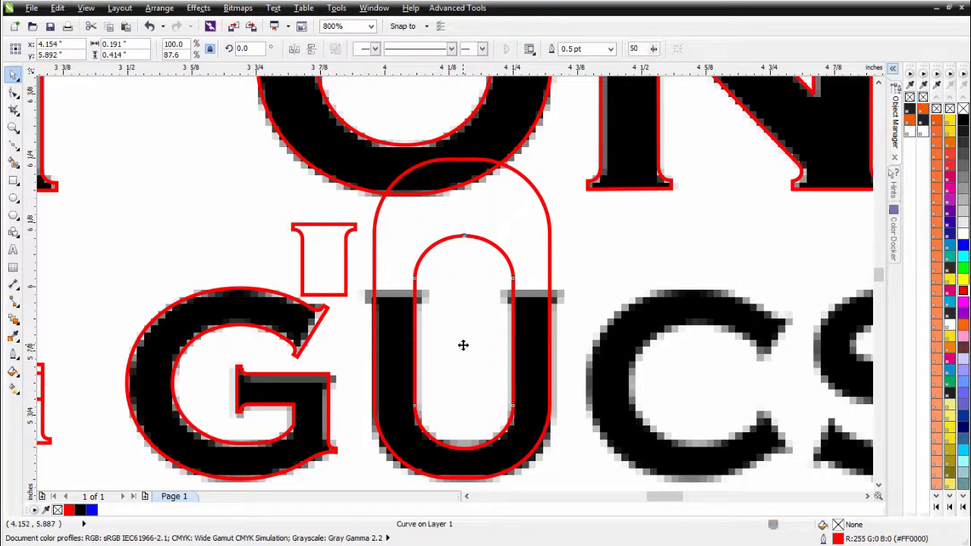
pyautogui.moveTo(462, 345); pyautogui.dragTo(462, 338)
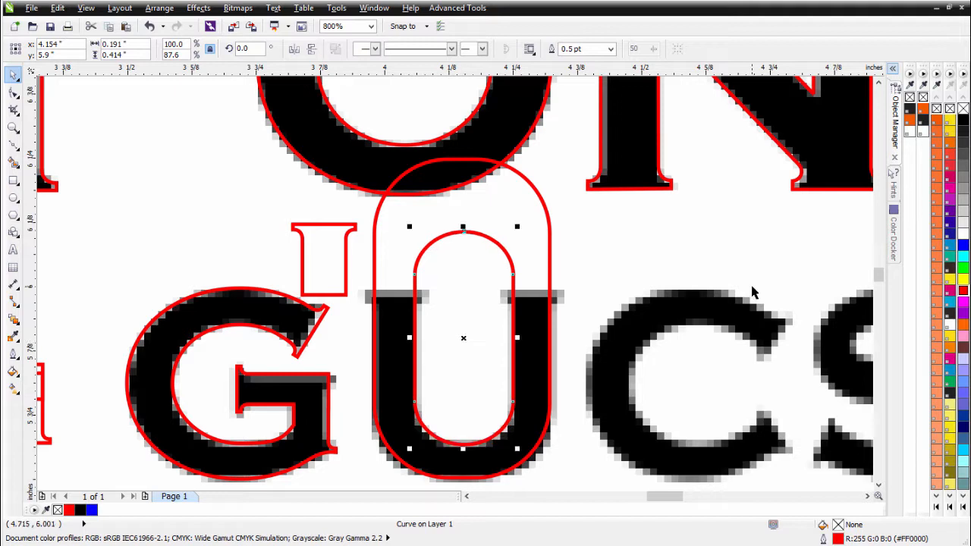
# Combine the outer and inner rounded shapes, and trim off the part above the U's arms with a rectangle about 0.529 by 0.398 inches.
pyautogui.keyDown('shift'); pyautogui.click(512, 191); pyautogui.keyUp('shift')
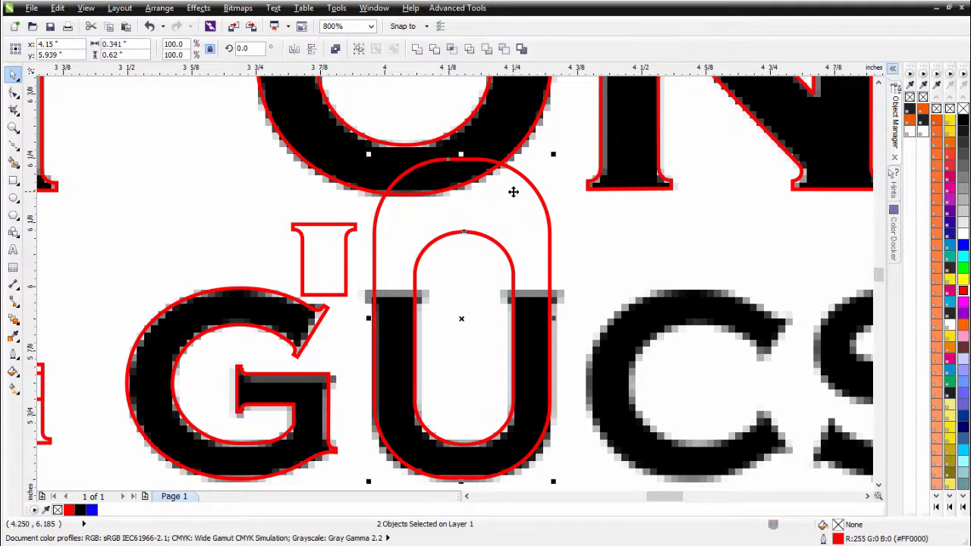
pyautogui.click(335, 48)
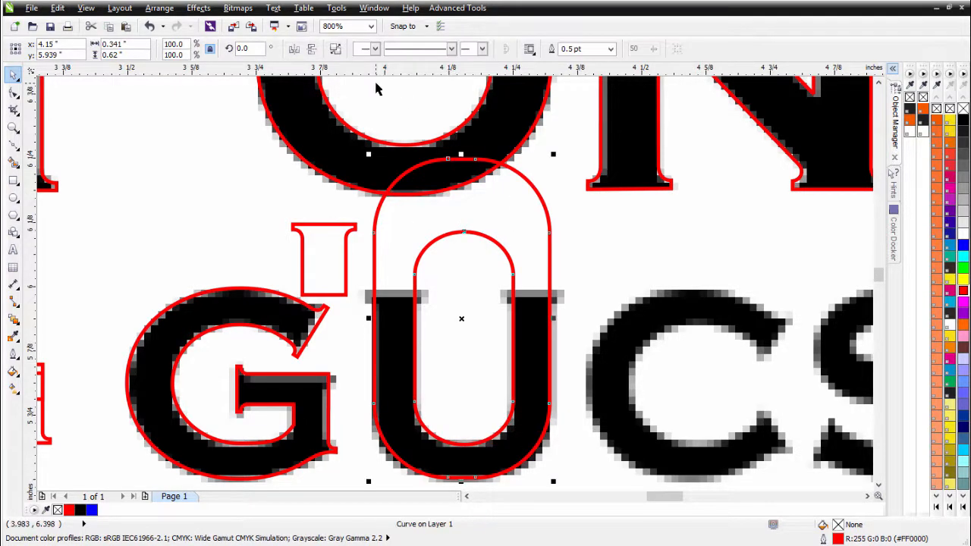
pyautogui.click(13, 180)
pyautogui.moveTo(618, 114); pyautogui.dragTo(346, 319)
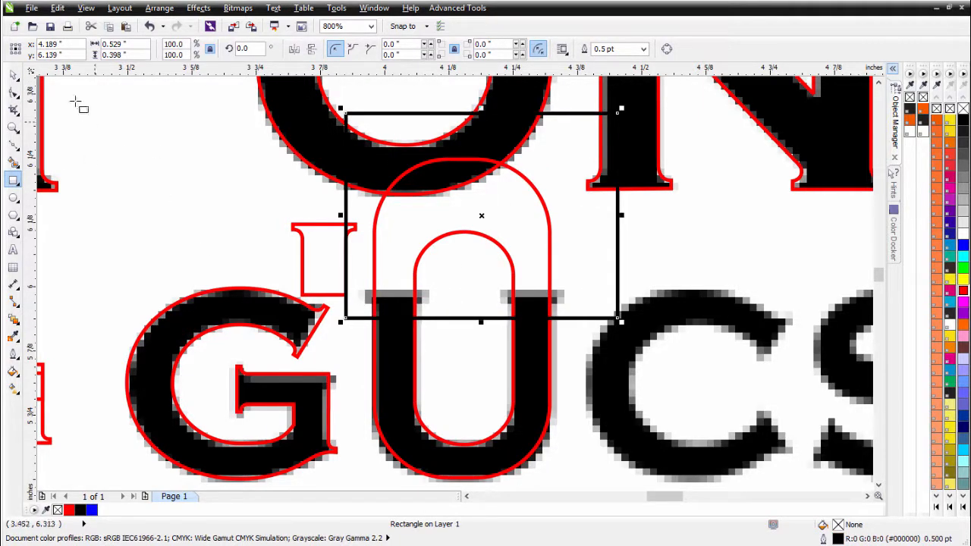
pyautogui.click(13, 74)
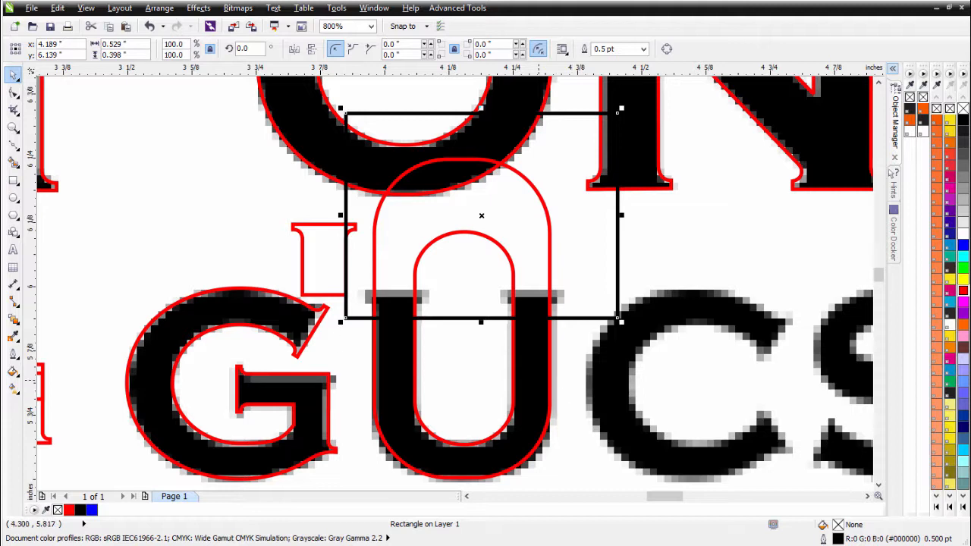
pyautogui.keyDown('shift'); pyautogui.click(538, 379); pyautogui.keyUp('shift')
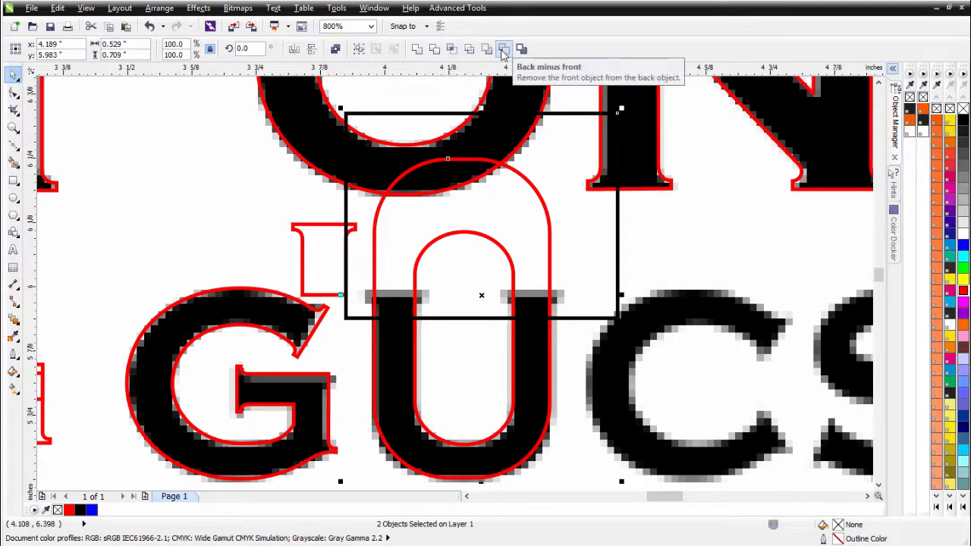
pyautogui.click(504, 50)
# Place a copy of the serif piece on the U's left arm and line it up with the top of the bitmap serif.
pyautogui.click(333, 260)
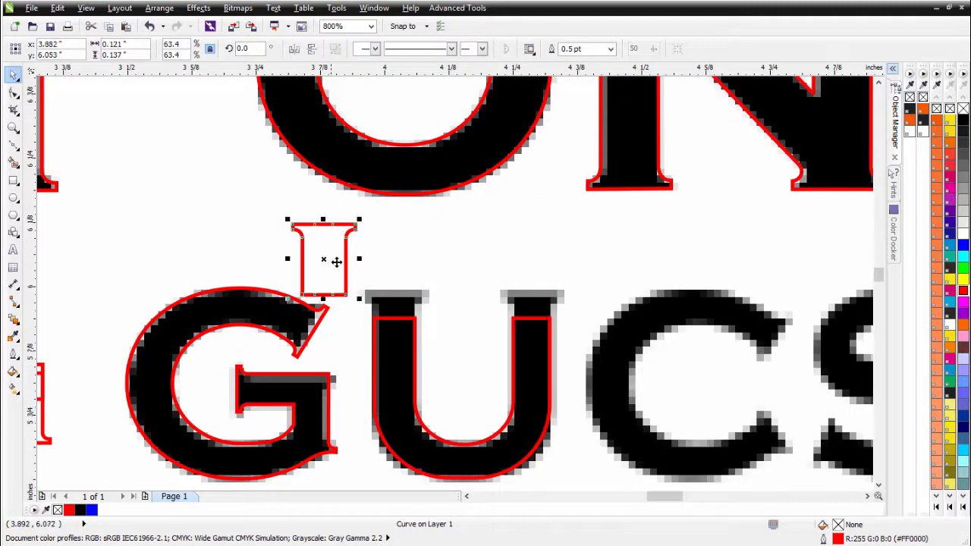
pyautogui.moveTo(321, 242); pyautogui.dragTo(390, 291)
pyautogui.rightClick(391, 290)
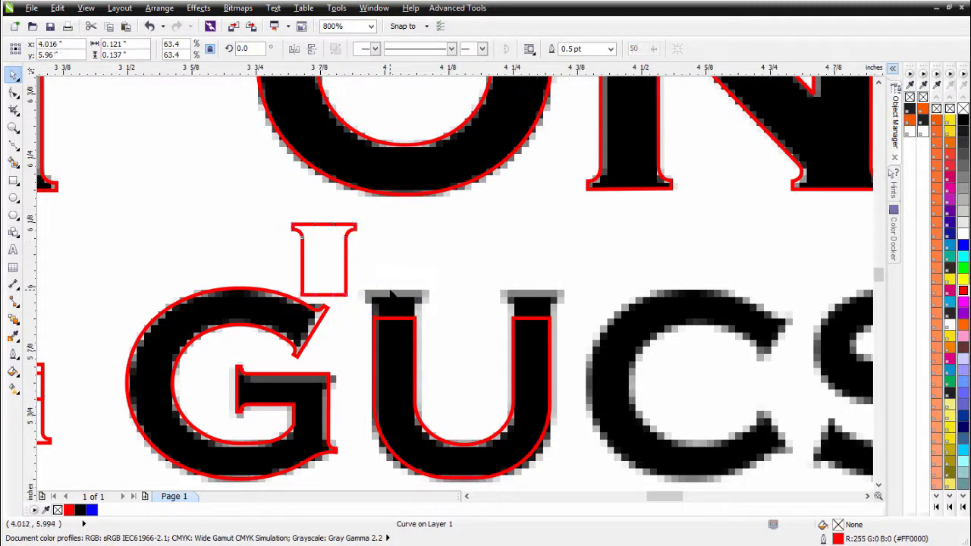
pyautogui.scroll(1, 389, 292)
pyautogui.scroll(1, 455, 283)
pyautogui.moveTo(485, 219); pyautogui.dragTo(483, 291)
pyautogui.scroll(1, 521, 395)
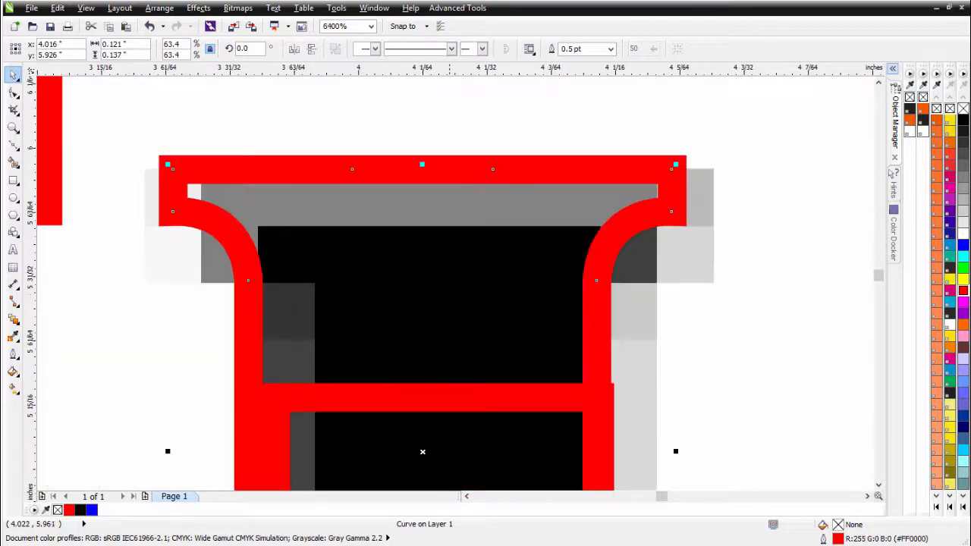
pyautogui.scroll(-2, 403, 279)
pyautogui.scroll(1, 403, 278)
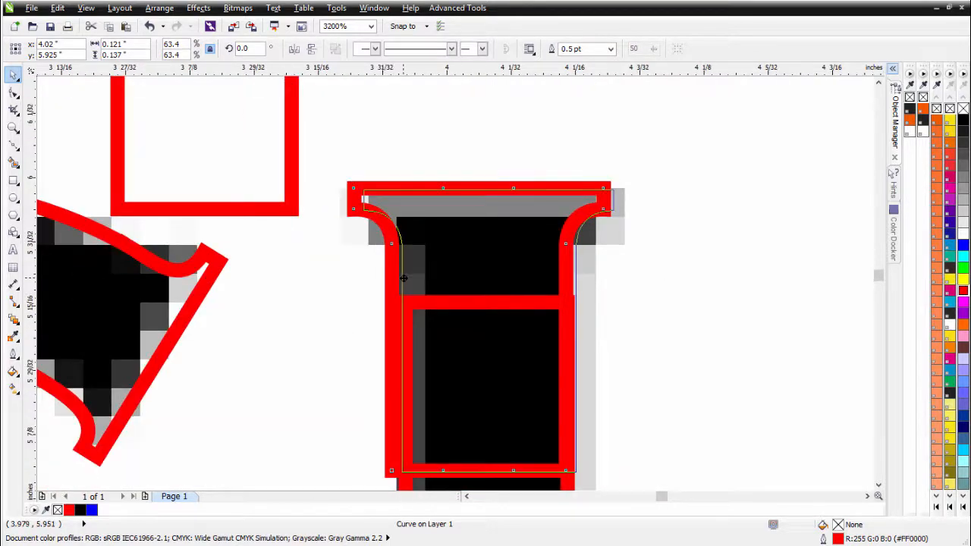
pyautogui.moveTo(403, 278); pyautogui.dragTo(402, 278)
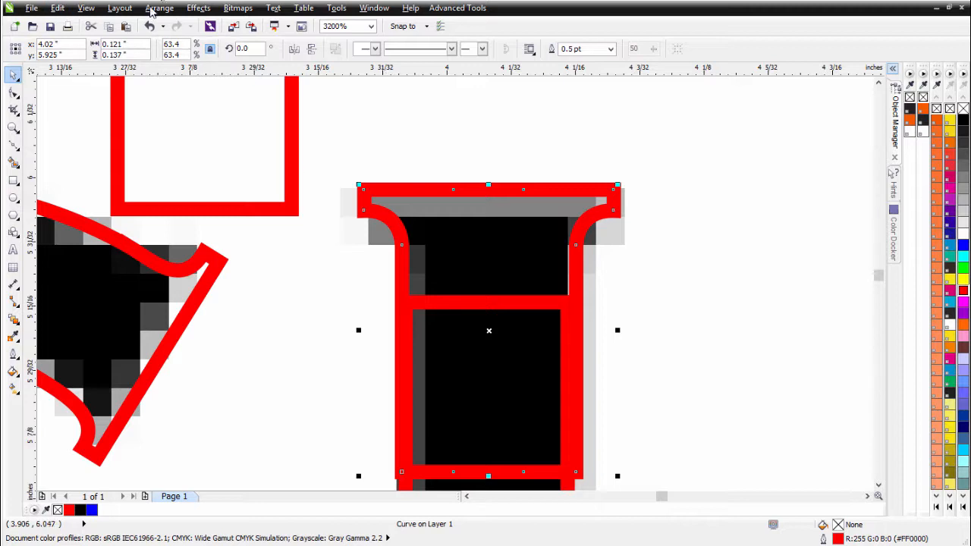
# Switch to wireframe view and shift the serif piece slightly right so its stem meets the left edge of the U's left arm.
pyautogui.click(95, 10)
pyautogui.click(106, 38)
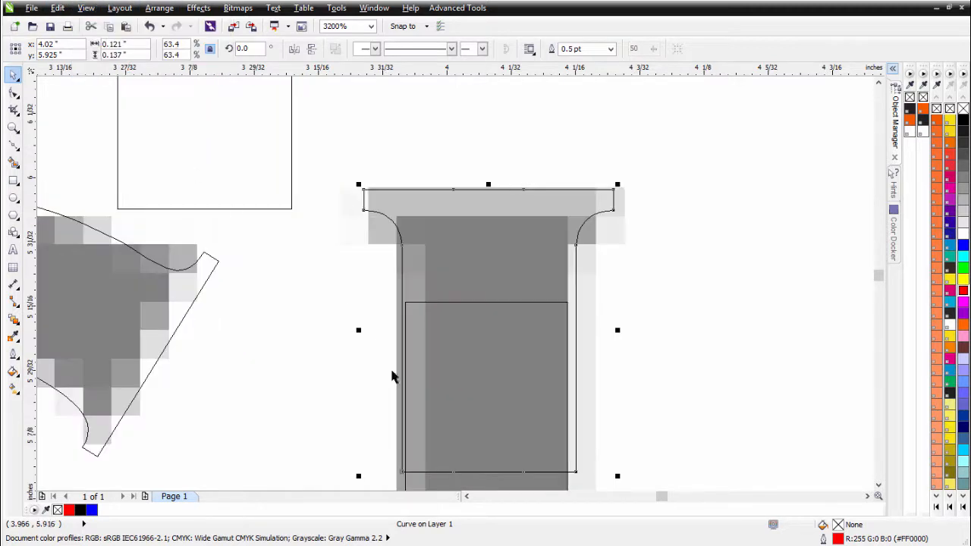
pyautogui.scroll(1, 457, 276)
pyautogui.moveTo(447, 160); pyautogui.dragTo(454, 160)
pyautogui.scroll(-1, 710, 290)
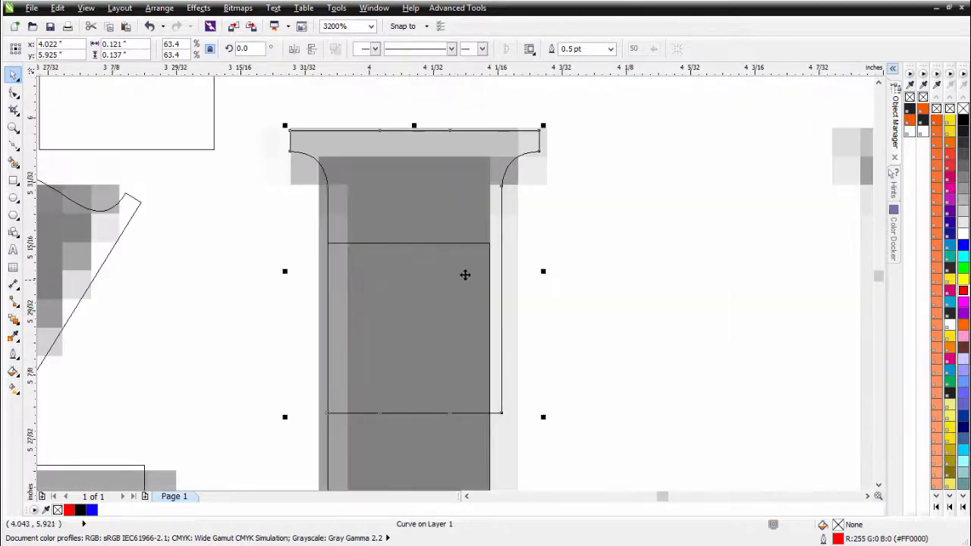
# Narrow the left serif piece to about 0.113 inches to match the arm's width, and return to the full-color view.
pyautogui.scroll(1, 507, 263)
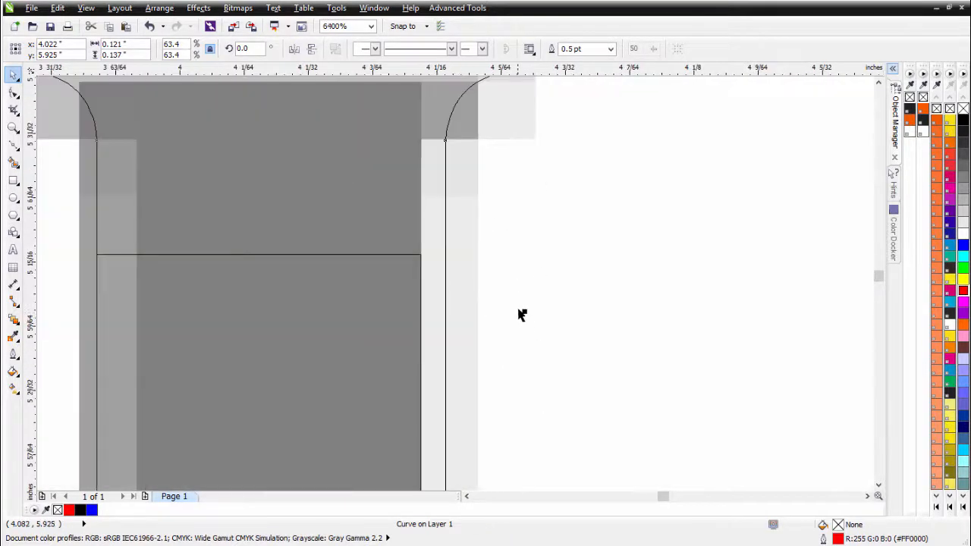
pyautogui.moveTo(523, 311); pyautogui.dragTo(493, 305)
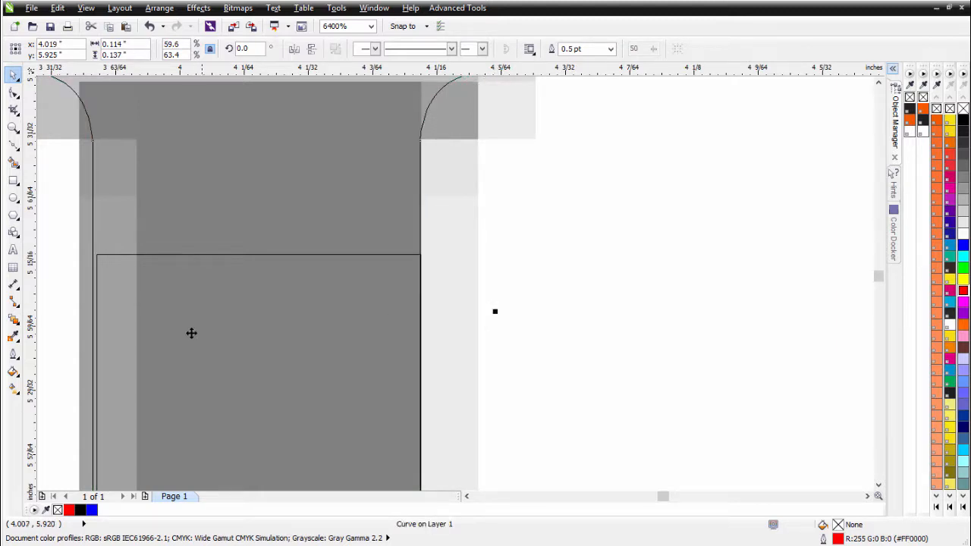
pyautogui.scroll(-1, 187, 326)
pyautogui.scroll(1, 447, 276)
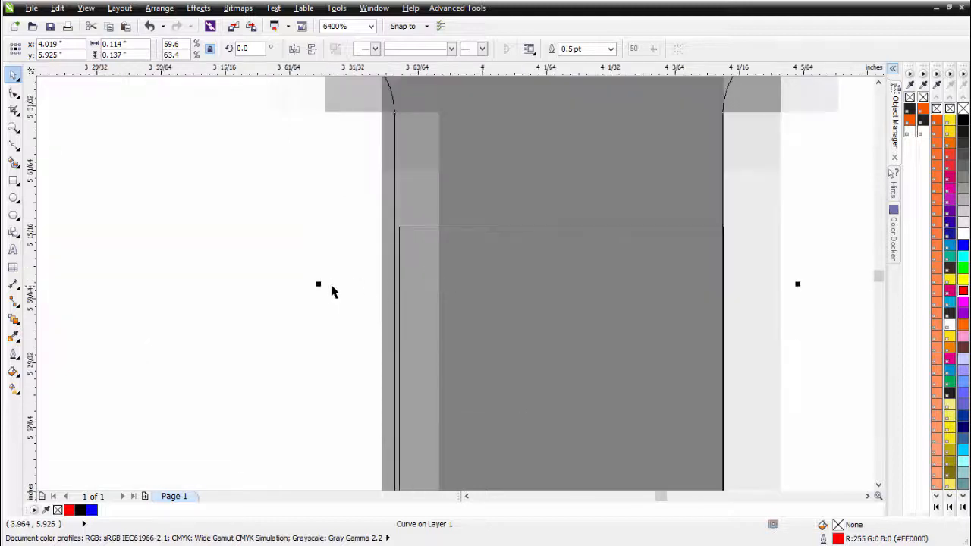
pyautogui.moveTo(319, 283); pyautogui.dragTo(324, 283)
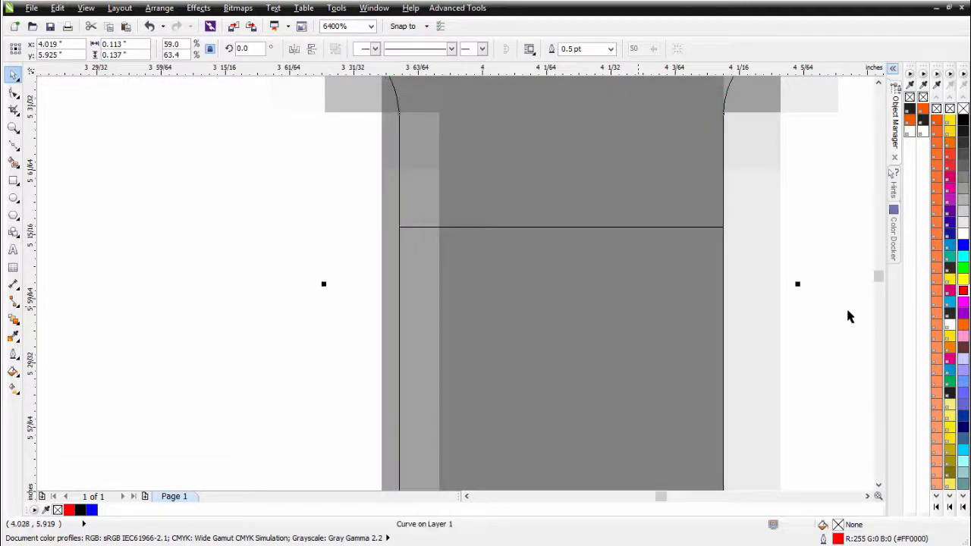
pyautogui.scroll(-2, 689, 292)
pyautogui.scroll(2, 455, 281)
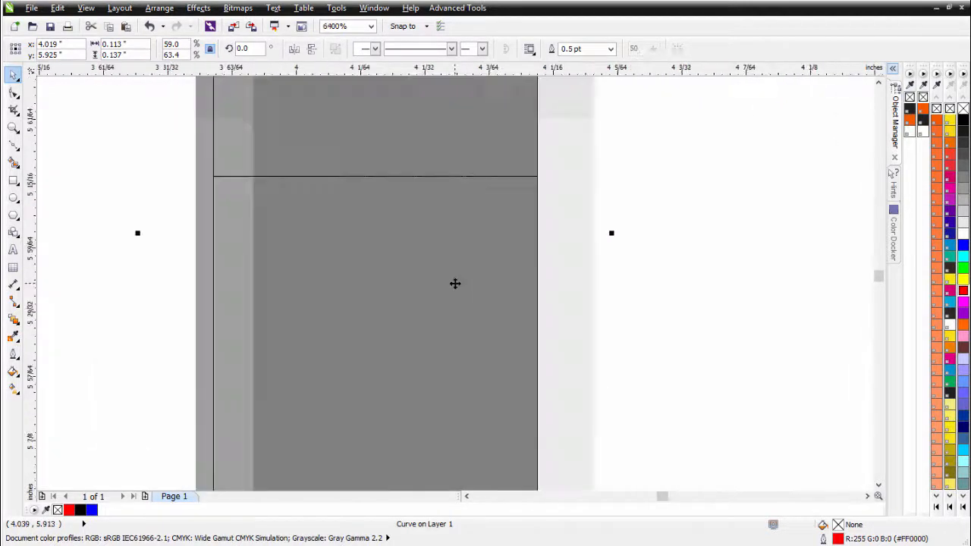
pyautogui.scroll(-1, 455, 281)
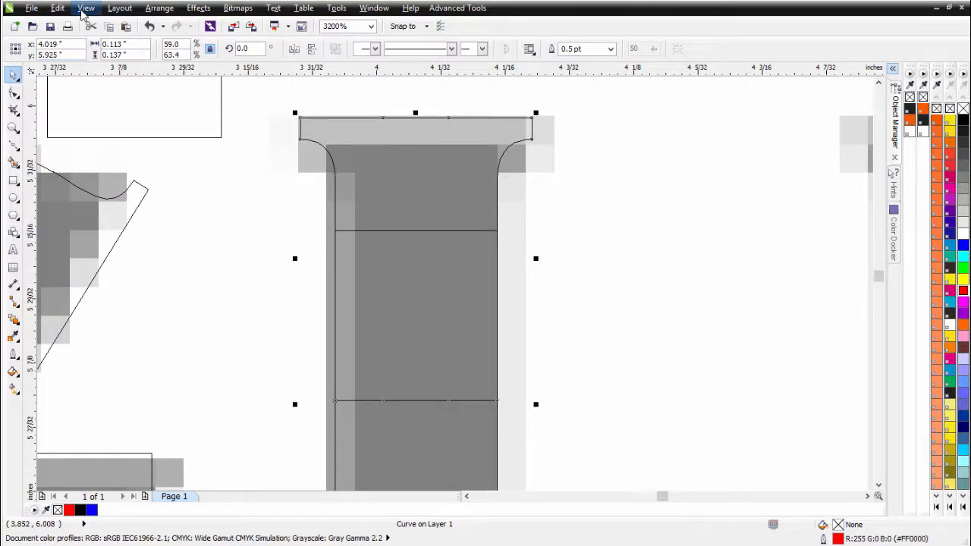
pyautogui.click(86, 8)
pyautogui.click(104, 95)
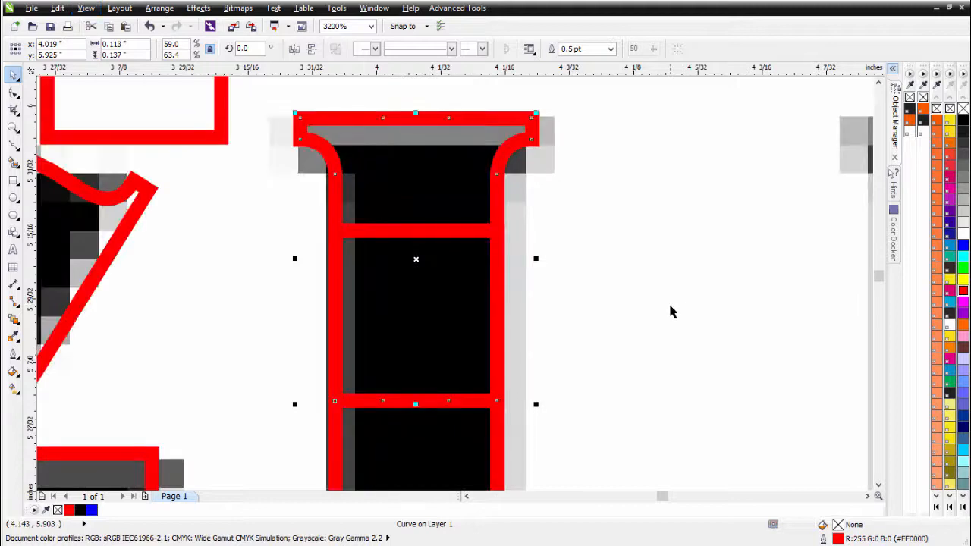
# Duplicate the fitted serif piece horizontally onto the top of the U's right arm.
pyautogui.scroll(-1, 449, 236)
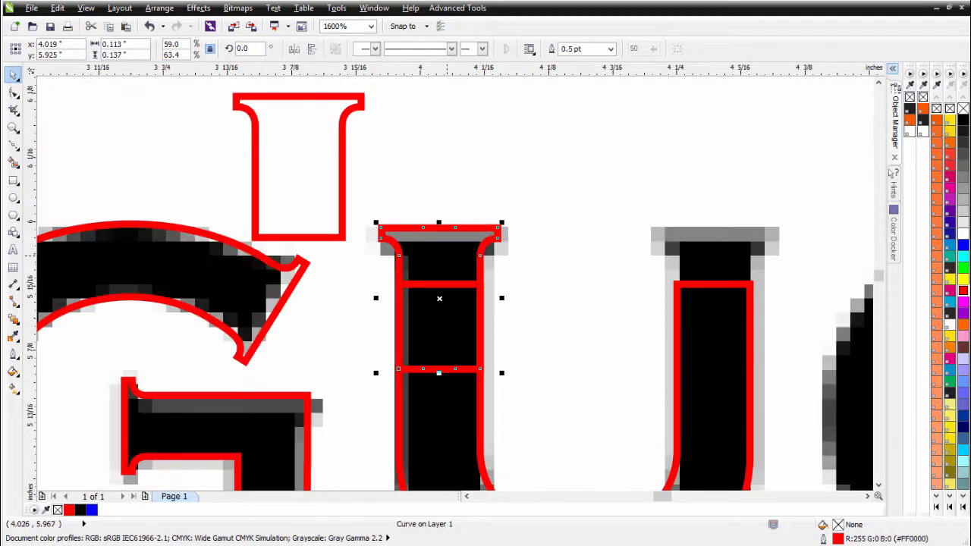
pyautogui.moveTo(445, 251); pyautogui.dragTo(599, 250)
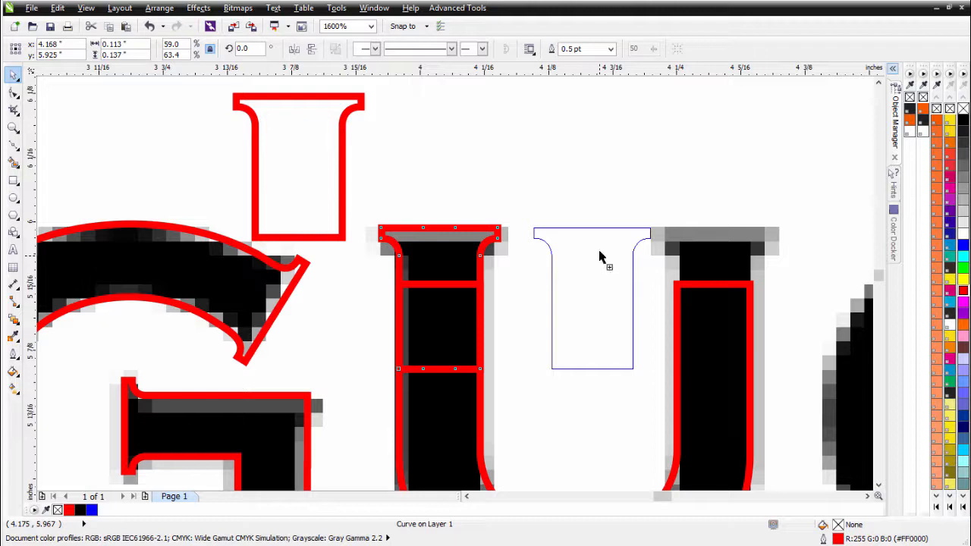
pyautogui.moveTo(599, 257); pyautogui.dragTo(723, 257)
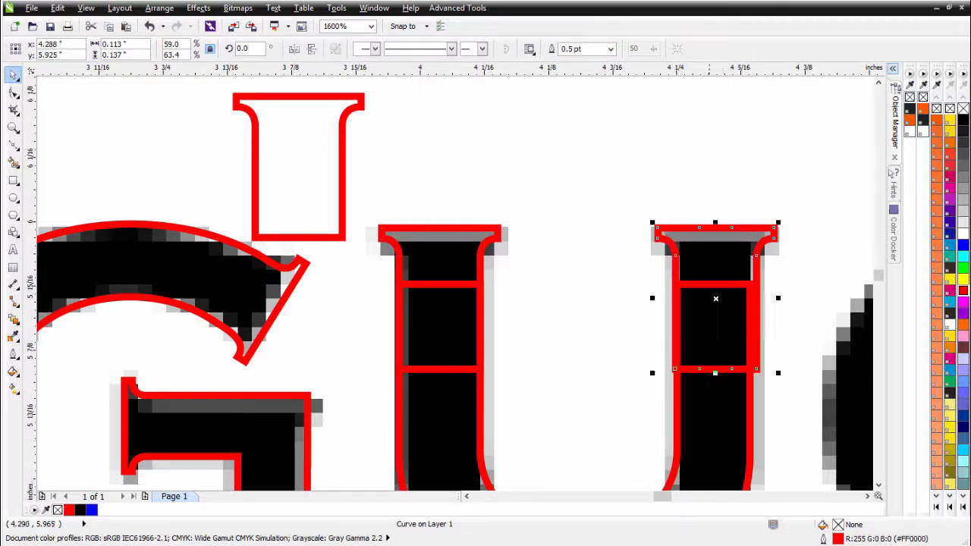
pyautogui.scroll(1, 774, 282)
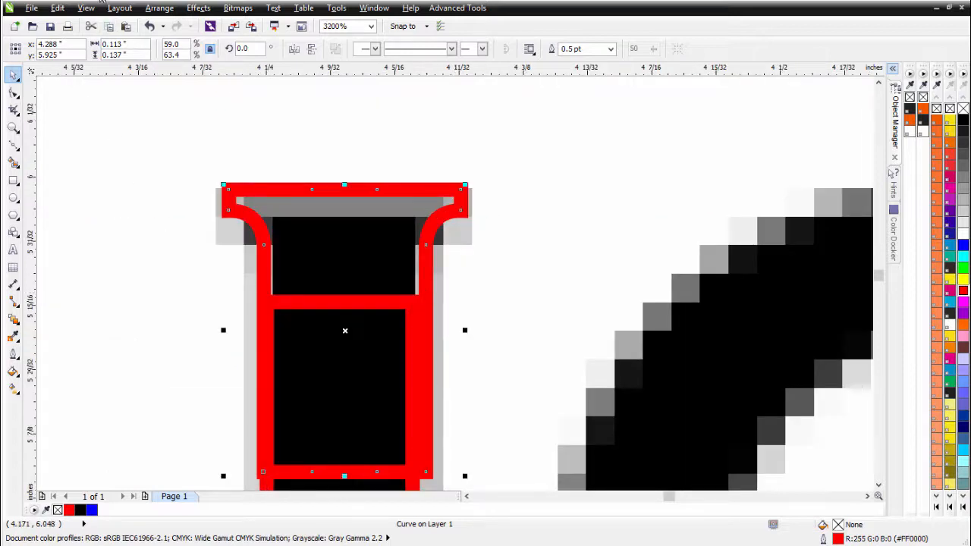
# Switch to wireframe view and align the right serif piece's stem with the left edge of the U's right arm.
pyautogui.click(86, 8)
pyautogui.click(113, 38)
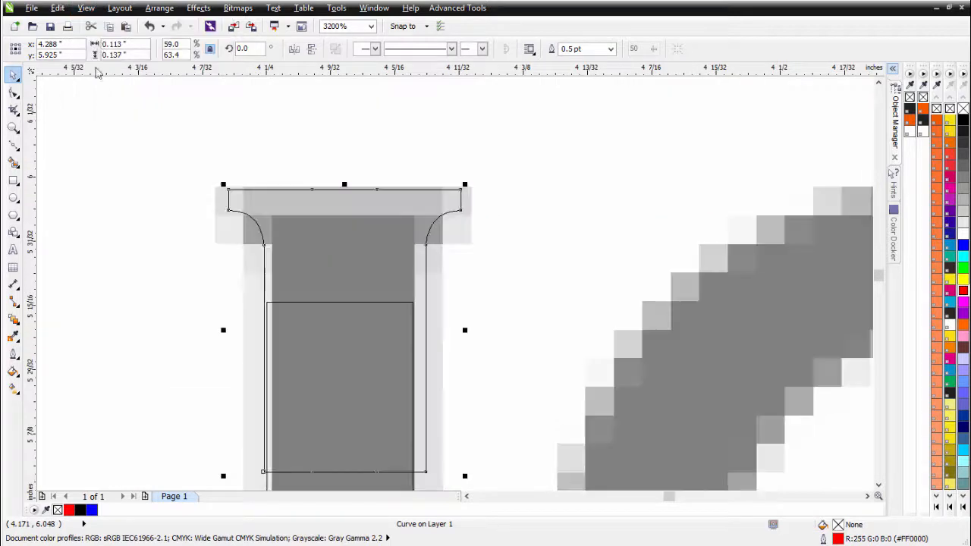
pyautogui.scroll(1, 279, 307)
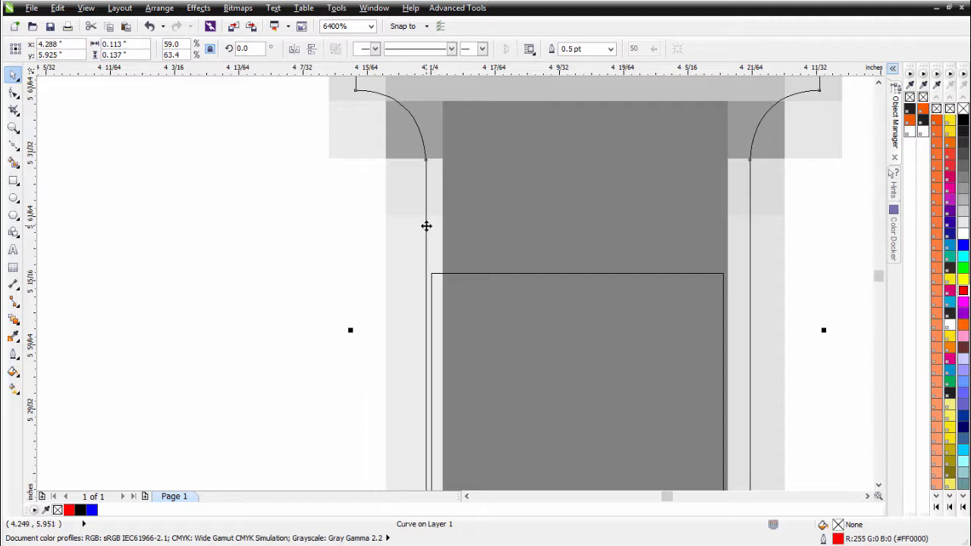
pyautogui.moveTo(425, 225); pyautogui.dragTo(430, 226)
pyautogui.scroll(-1, 458, 289)
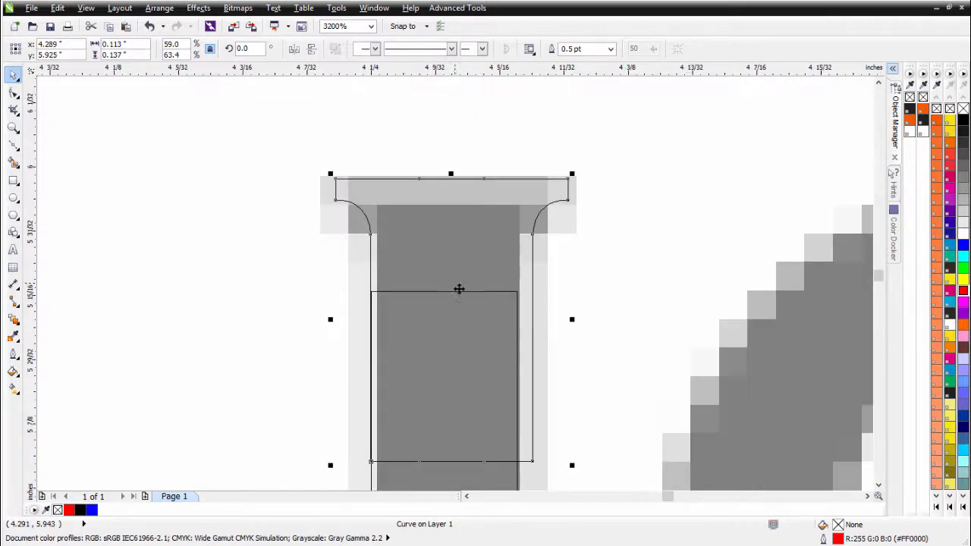
# Narrow the right serif piece to about 0.102 inches so both stem sides match the edges of the right arm.
pyautogui.moveTo(573, 318); pyautogui.dragTo(556, 318)
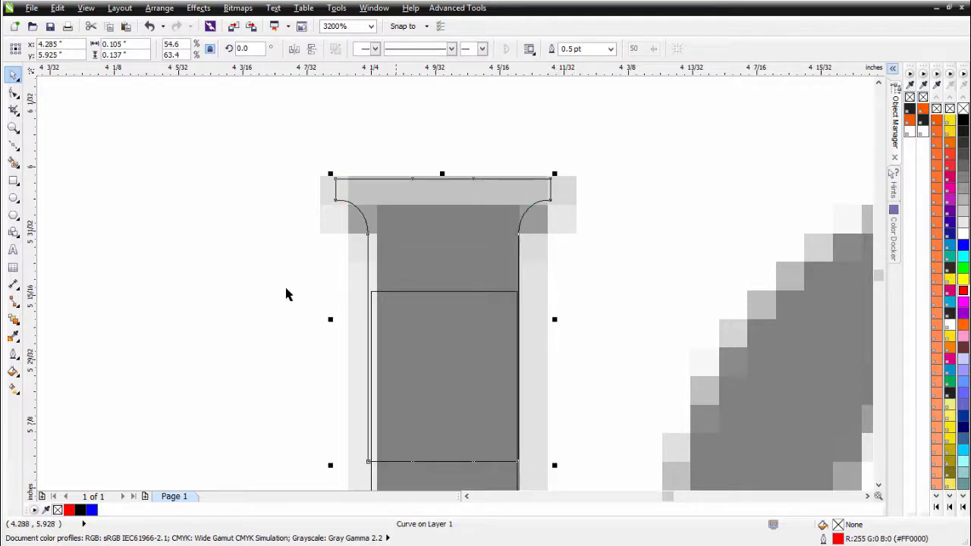
pyautogui.scroll(1, 329, 321)
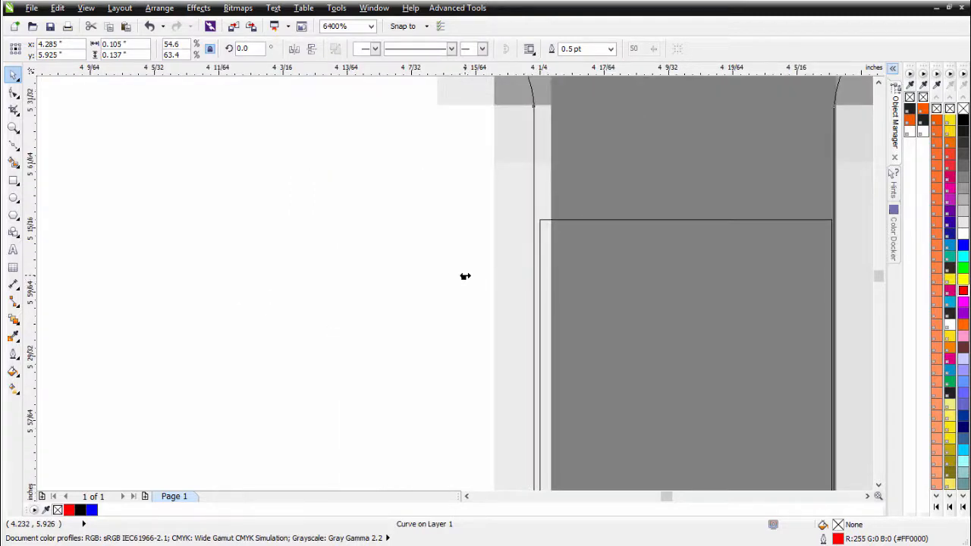
pyautogui.moveTo(466, 277); pyautogui.dragTo(470, 277)
pyautogui.scroll(-2, 455, 283)
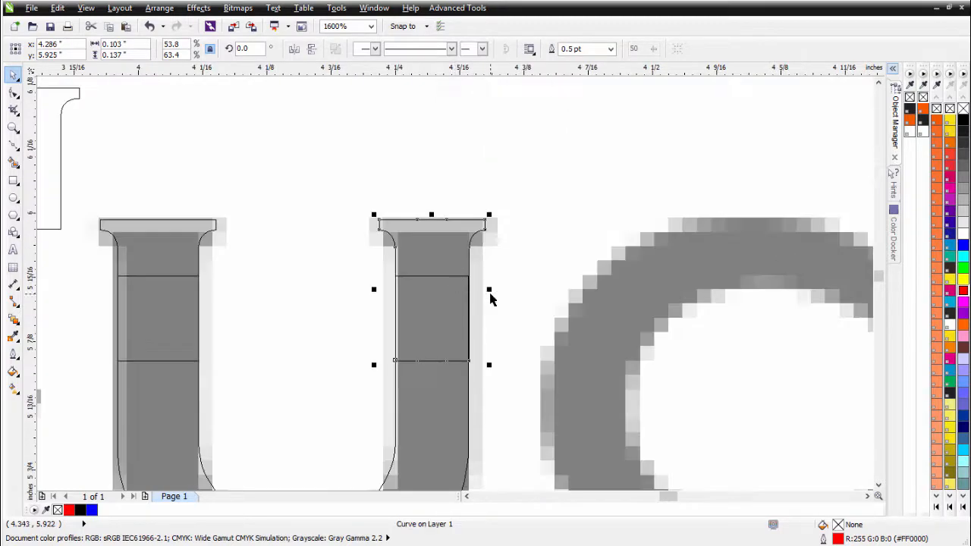
pyautogui.scroll(3, 470, 292)
pyautogui.moveTo(499, 259); pyautogui.dragTo(492, 260)
pyautogui.scroll(-1, 455, 282)
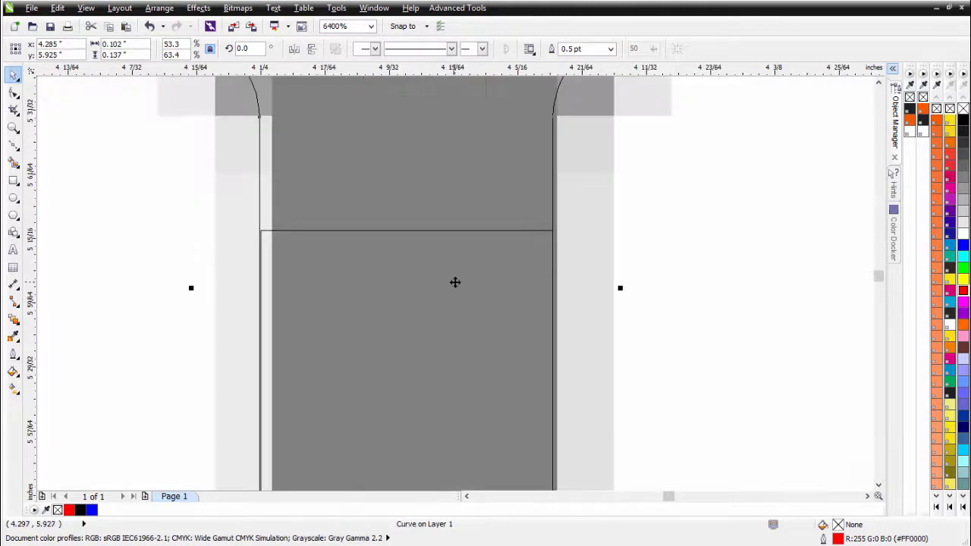
pyautogui.scroll(-1, 455, 282)
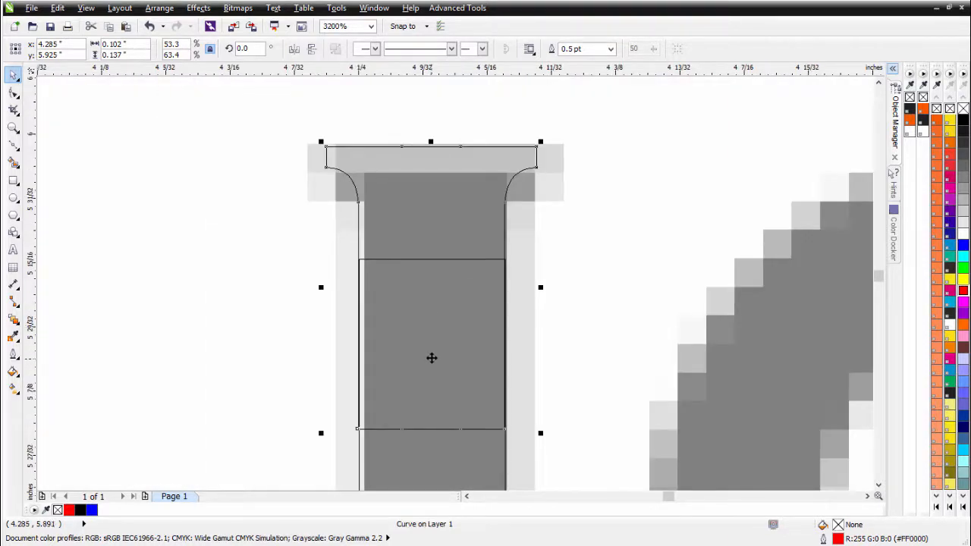
# Restore the full-color view and weld the U body with both serif pieces into one outline.
pyautogui.scroll(-1, 413, 314)
pyautogui.keyDown('shift'); pyautogui.click(459, 396); pyautogui.keyUp('shift')
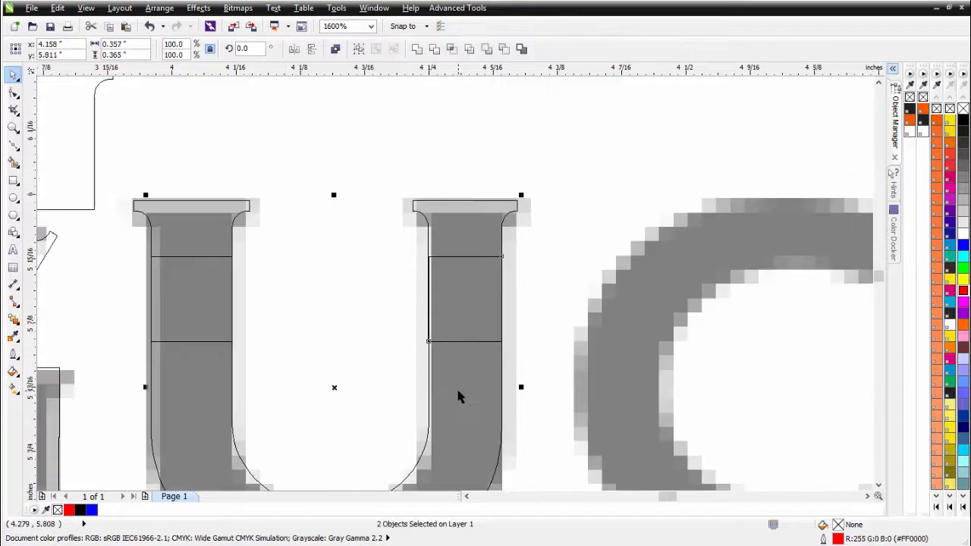
pyautogui.keyDown('shift'); pyautogui.click(190, 219); pyautogui.keyUp('shift')
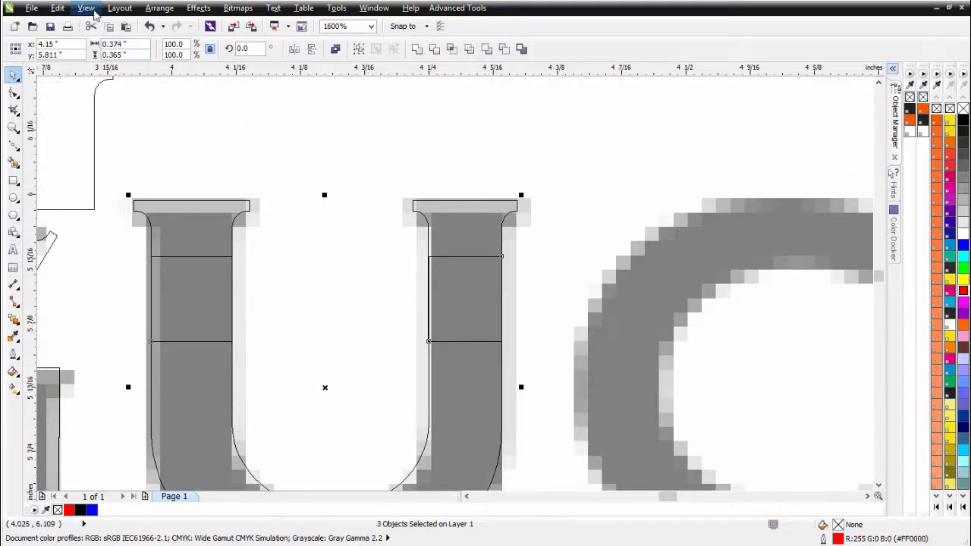
pyautogui.click(86, 8)
pyautogui.click(94, 80)
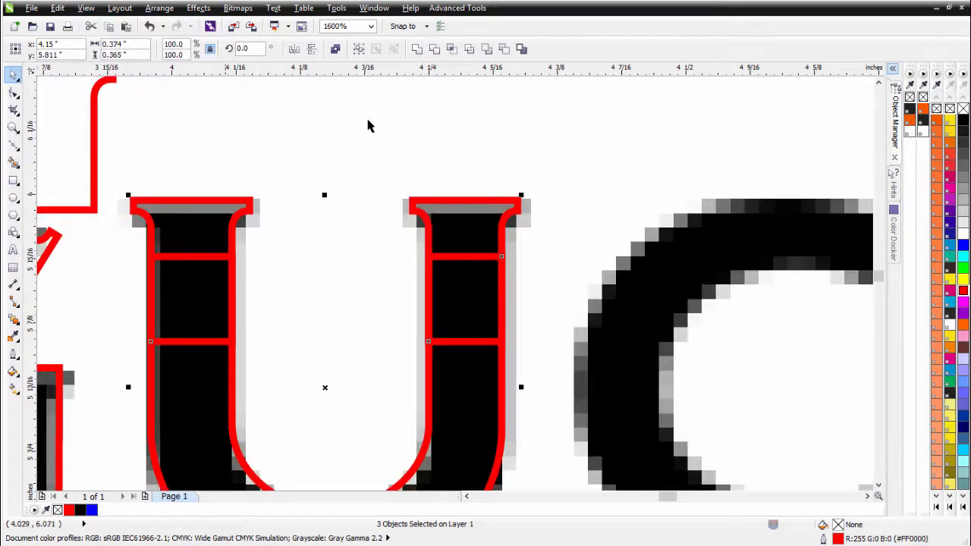
pyautogui.click(416, 48)
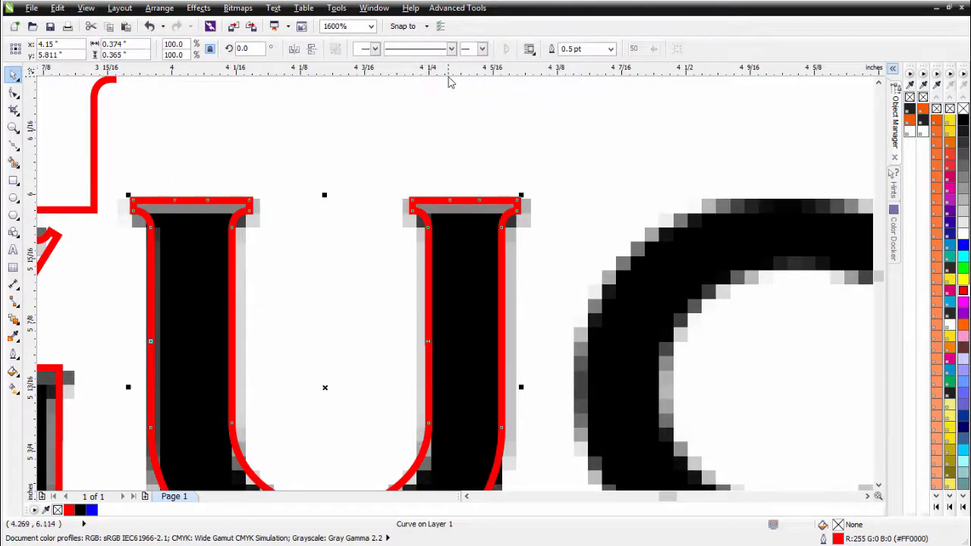
# Delete the extra nodes along both sides of the U's right arm and convert those sides to straight lines.
pyautogui.click(13, 91)
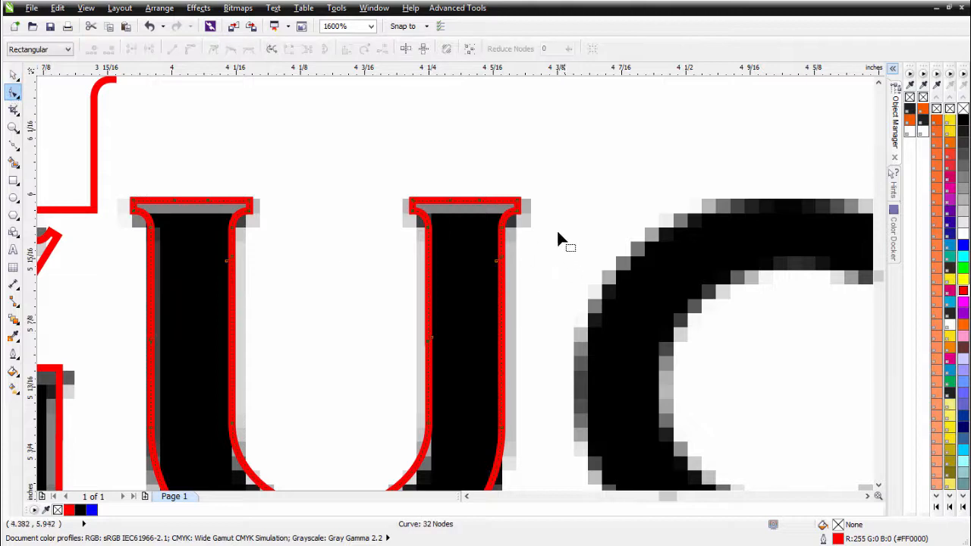
pyautogui.moveTo(549, 229); pyautogui.dragTo(500, 291)
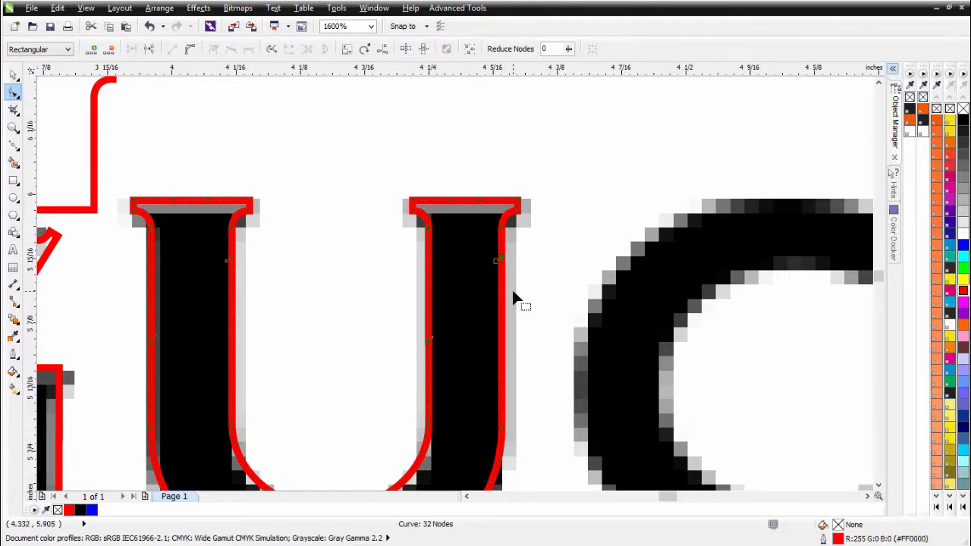
pyautogui.press('Delete')
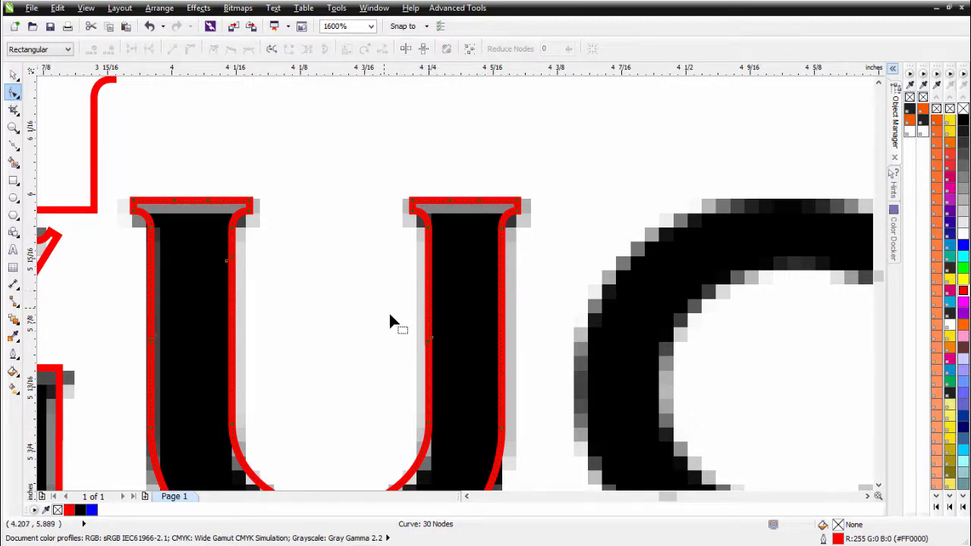
pyautogui.click(429, 338)
pyautogui.rightClick(428, 315)
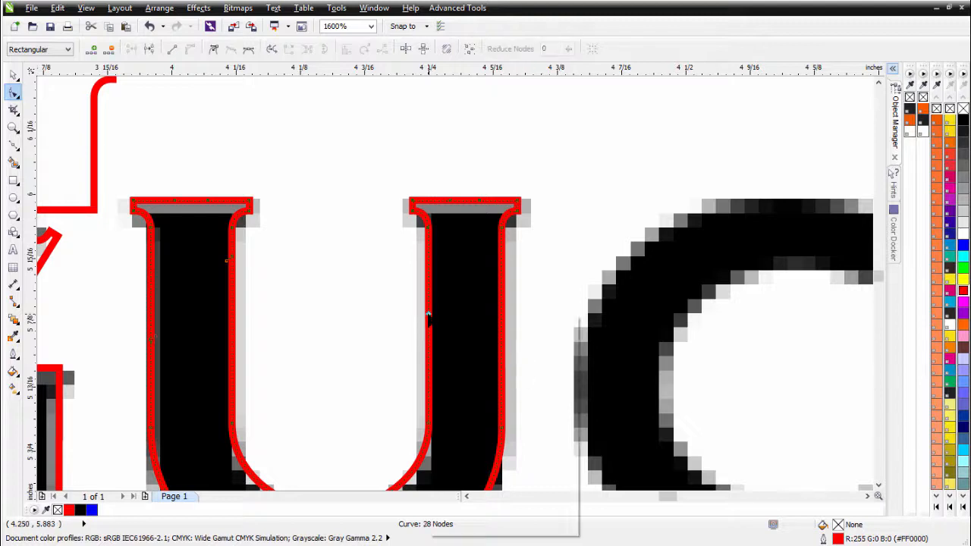
pyautogui.click(464, 357)
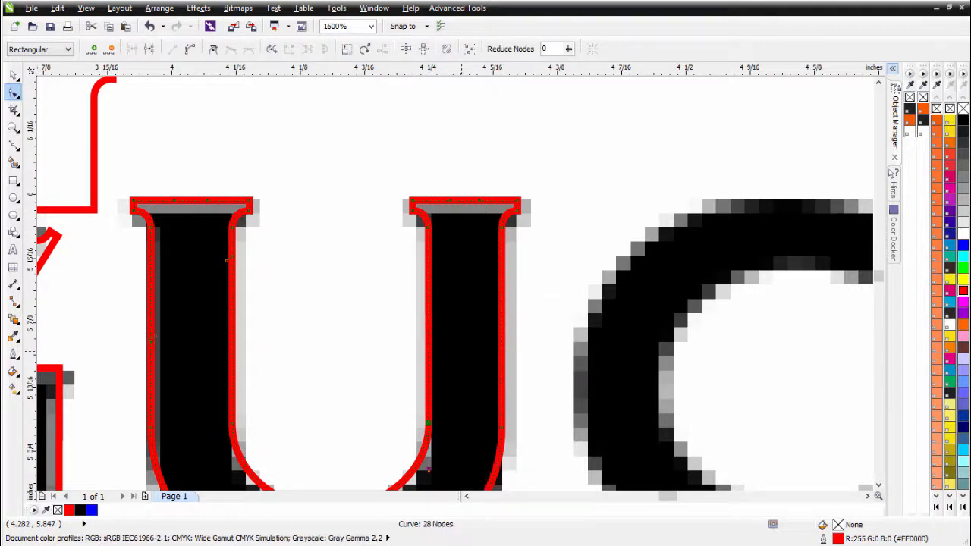
pyautogui.rightClick(501, 310)
pyautogui.click(540, 353)
# Remove the surplus nodes from the U's left arm and convert its two sides to straight lines.
pyautogui.moveTo(260, 248); pyautogui.dragTo(140, 362)
pyautogui.moveTo(295, 239); pyautogui.dragTo(120, 372)
pyautogui.press('Delete')
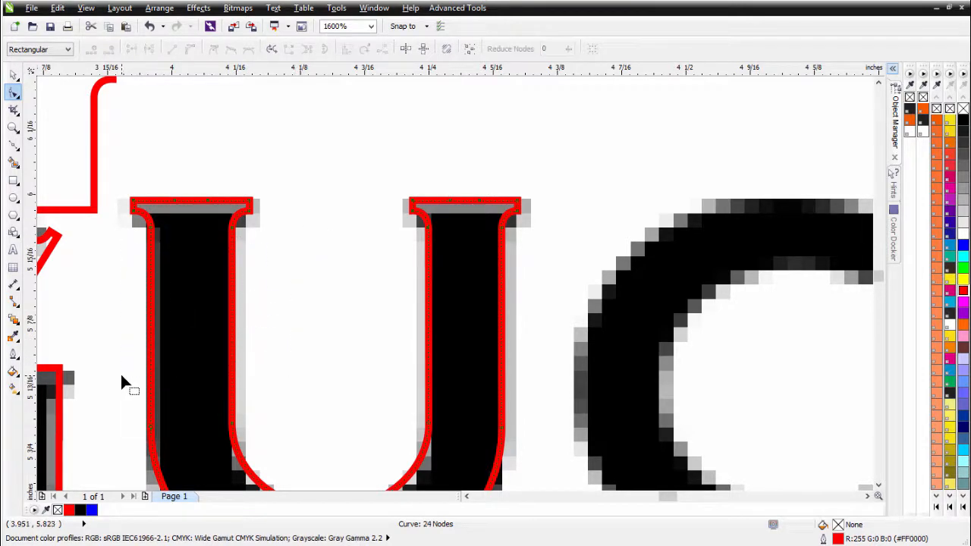
pyautogui.rightClick(231, 278)
pyautogui.click(264, 325)
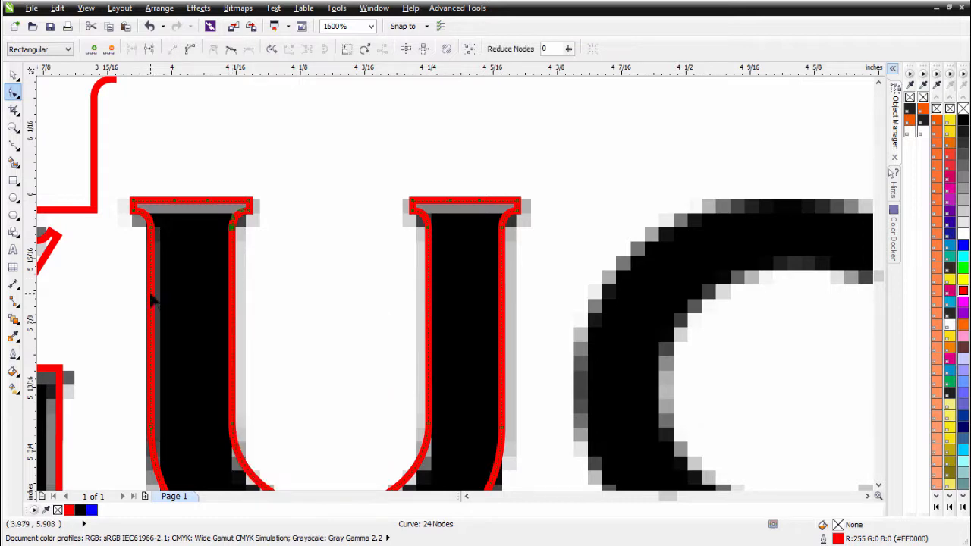
pyautogui.rightClick(151, 296)
pyautogui.click(182, 336)
# Move the G outline horizontally onto the C and stretch it leftward to about 0.421 inches wide.
pyautogui.scroll(-1, 330, 324)
pyautogui.scroll(-1, 630, 299)
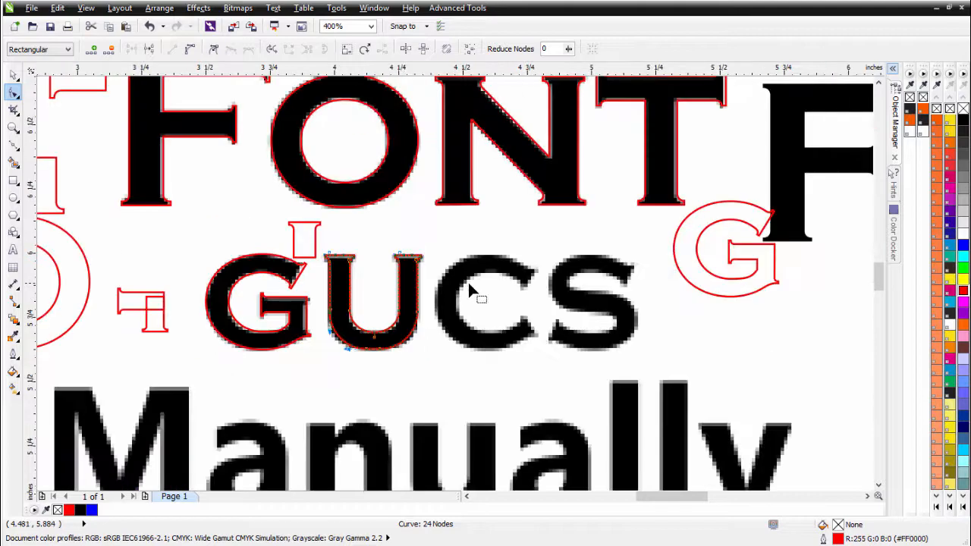
pyautogui.scroll(1, 447, 291)
pyautogui.scroll(-1, 228, 299)
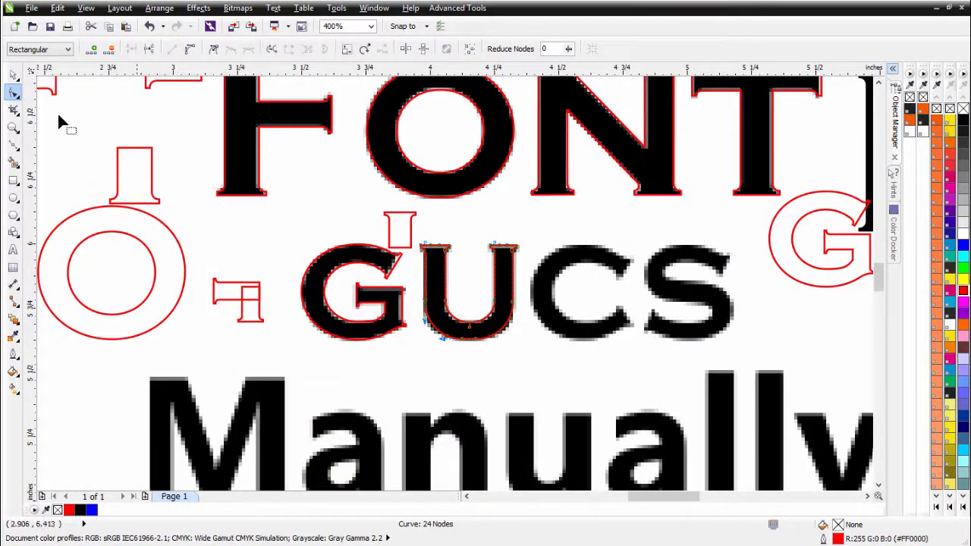
pyautogui.press('space')
pyautogui.moveTo(311, 288); pyautogui.dragTo(554, 301)
pyautogui.scroll(1, 554, 301)
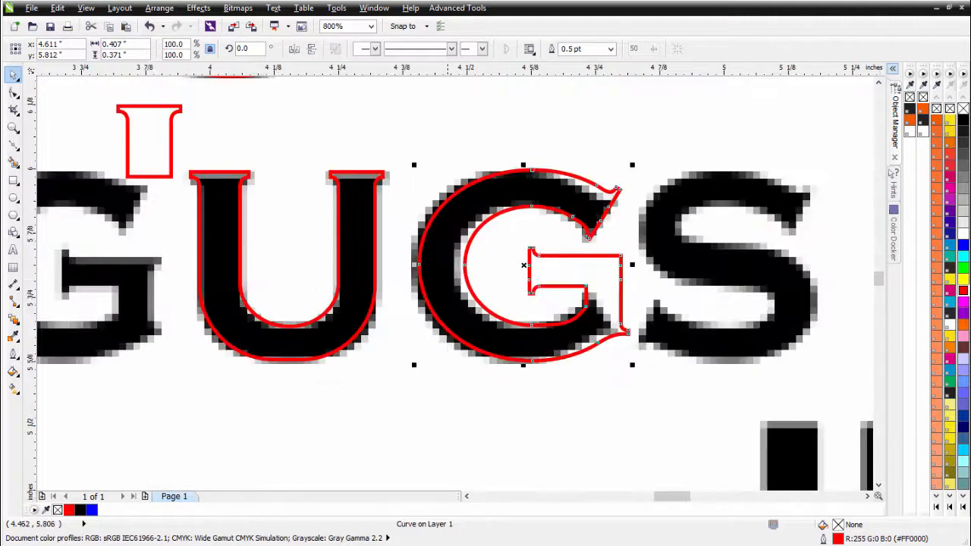
pyautogui.scroll(1, 443, 248)
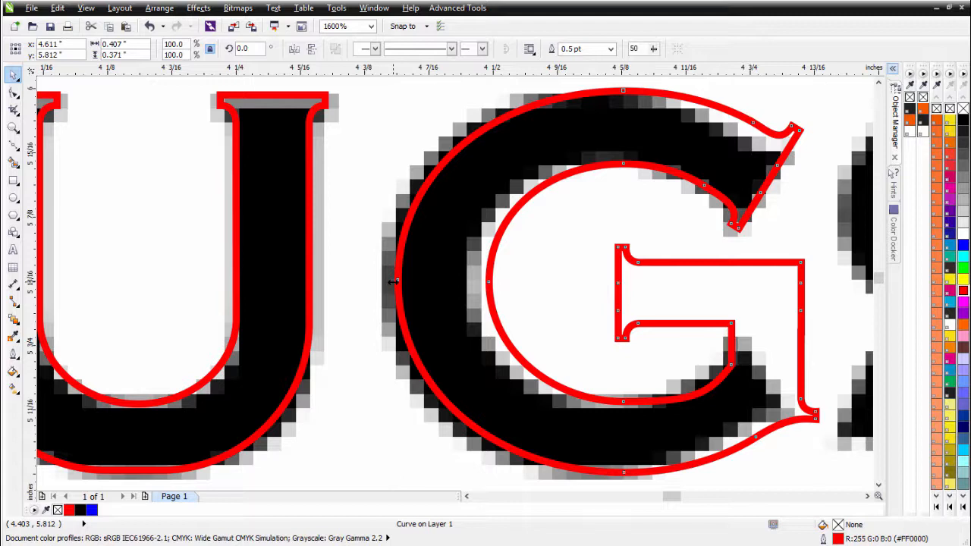
pyautogui.moveTo(392, 281); pyautogui.dragTo(378, 281)
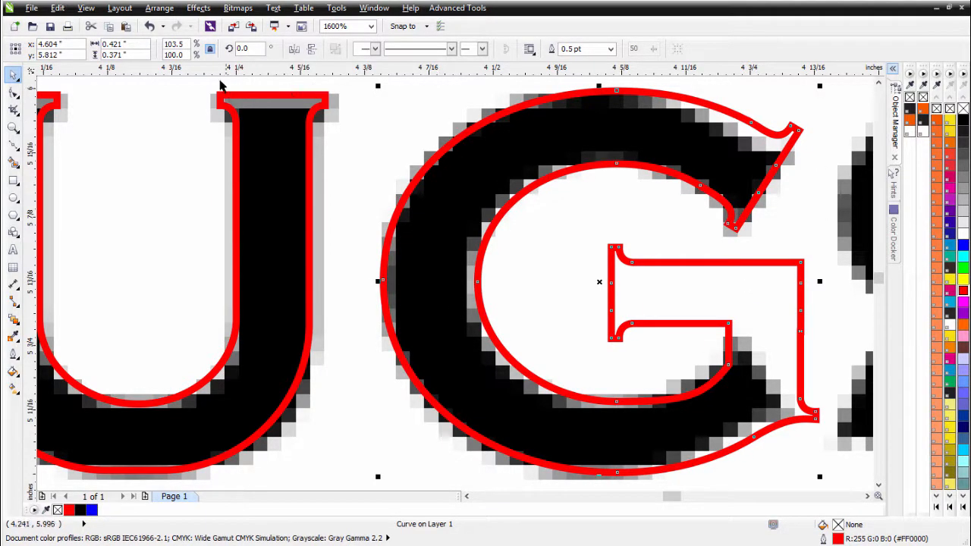
# Shift the nodes of the outline's upper terminal slightly down toward the tip of the bitmap C.
pyautogui.click(14, 92)
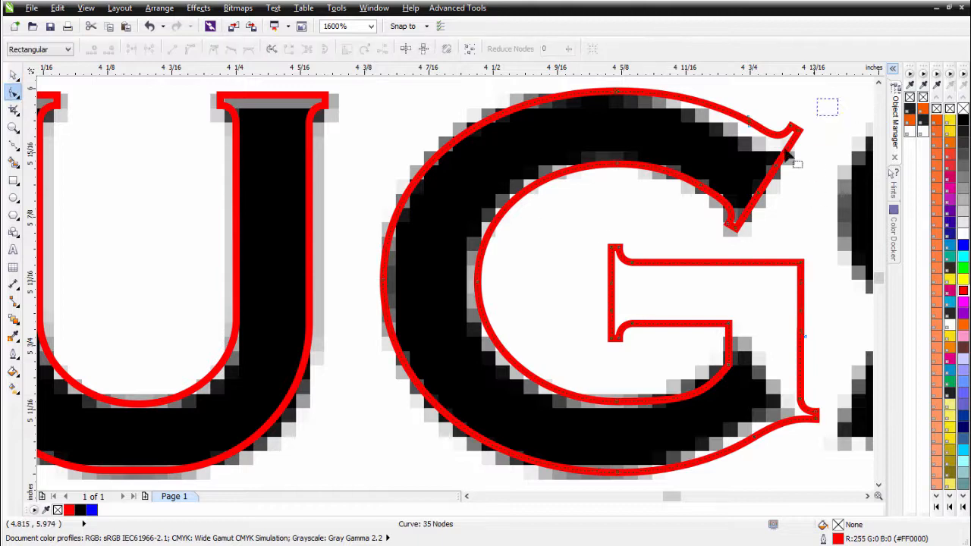
pyautogui.moveTo(787, 155); pyautogui.dragTo(718, 235)
pyautogui.moveTo(714, 233); pyautogui.dragTo(714, 235)
pyautogui.moveTo(763, 199); pyautogui.dragTo(766, 214)
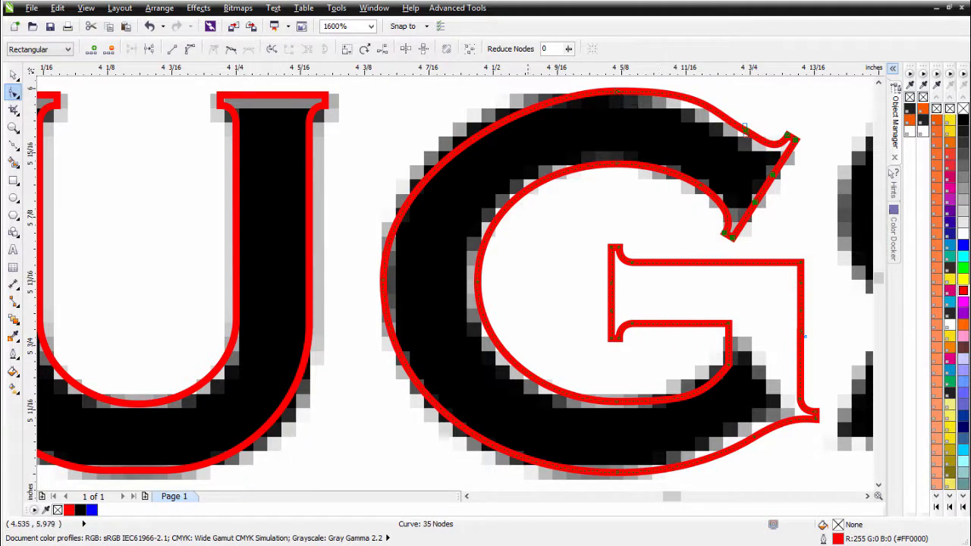
# Rework the top node of the outline's outer curve so the arc follows the upper edge of the C smoothly.
pyautogui.doubleClick(617, 92)
pyautogui.doubleClick(617, 93)
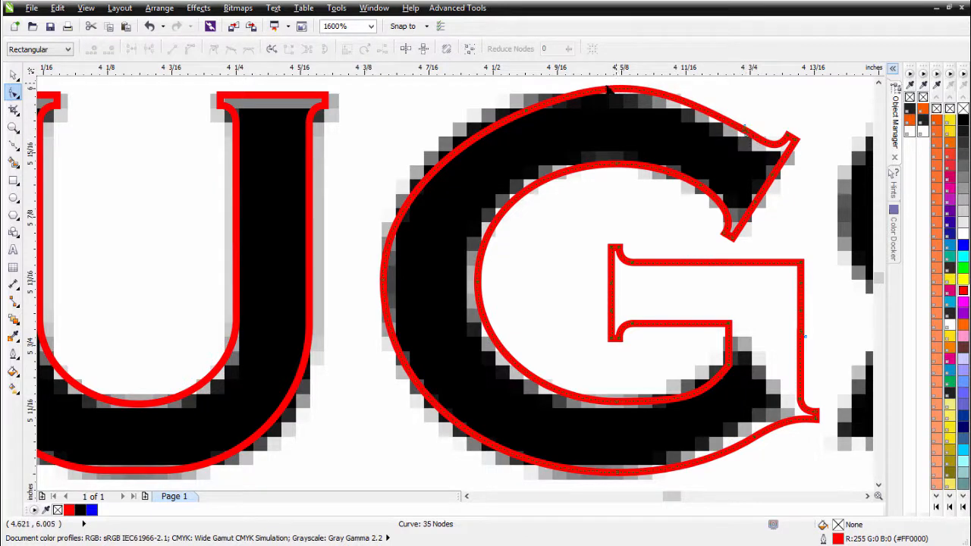
pyautogui.moveTo(527, 110); pyautogui.dragTo(504, 111)
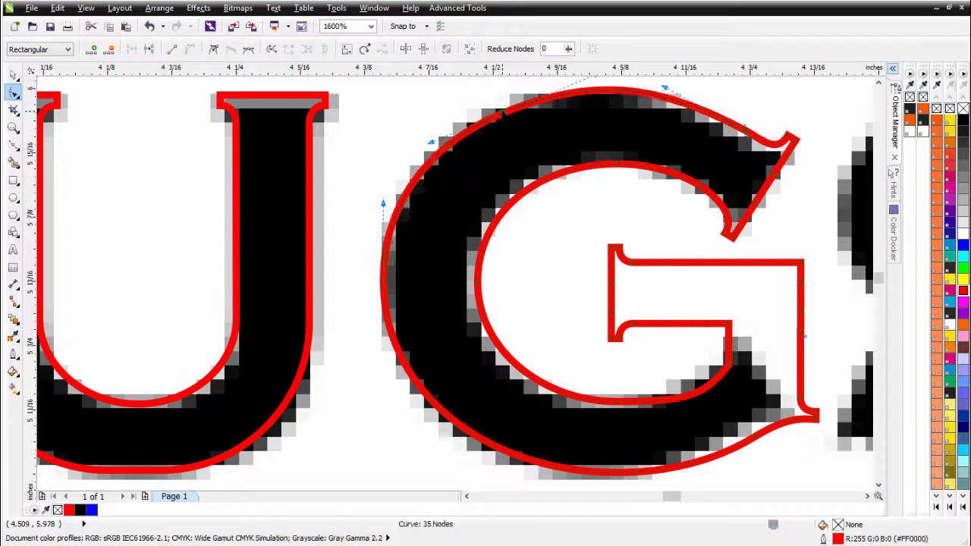
pyautogui.doubleClick(599, 90)
pyautogui.press('Delete')
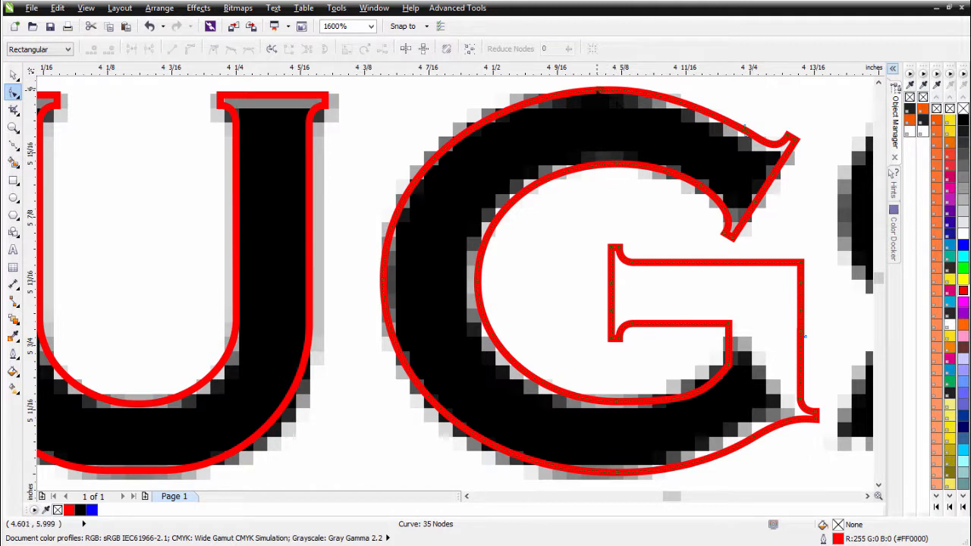
pyautogui.click(599, 92)
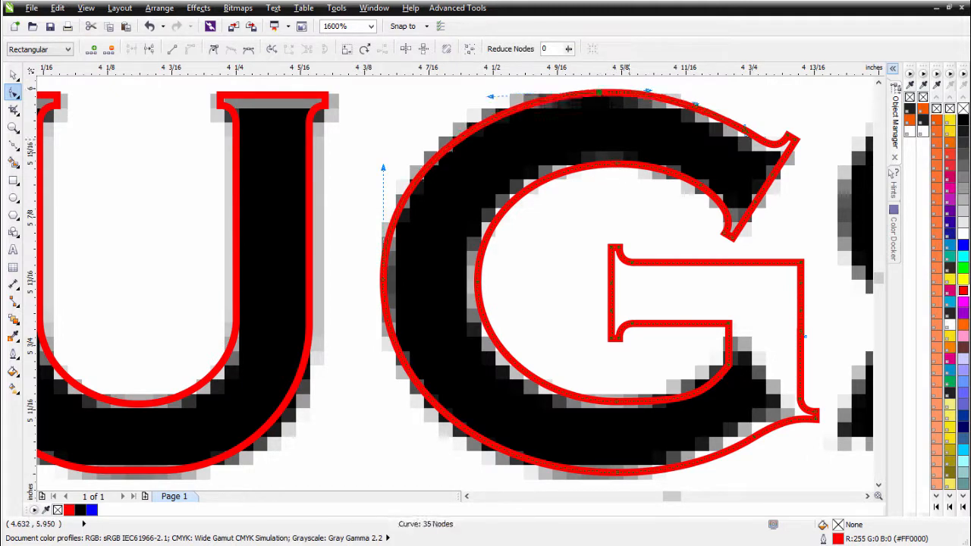
pyautogui.moveTo(823, 119); pyautogui.dragTo(733, 242)
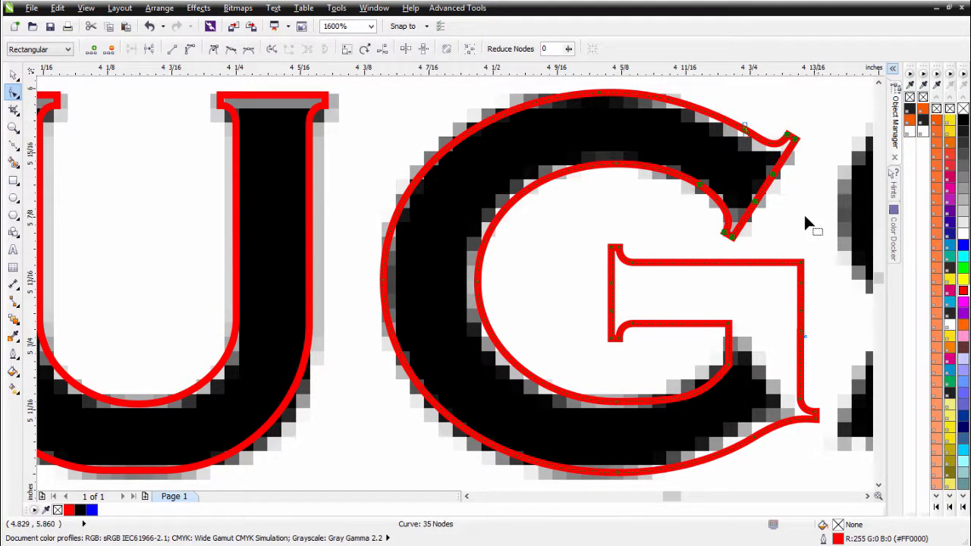
# Draw a closed straight-sided Bezier shape enclosing the crossbar and lower half of the outline over the C.
pyautogui.scroll(-2, 511, 254)
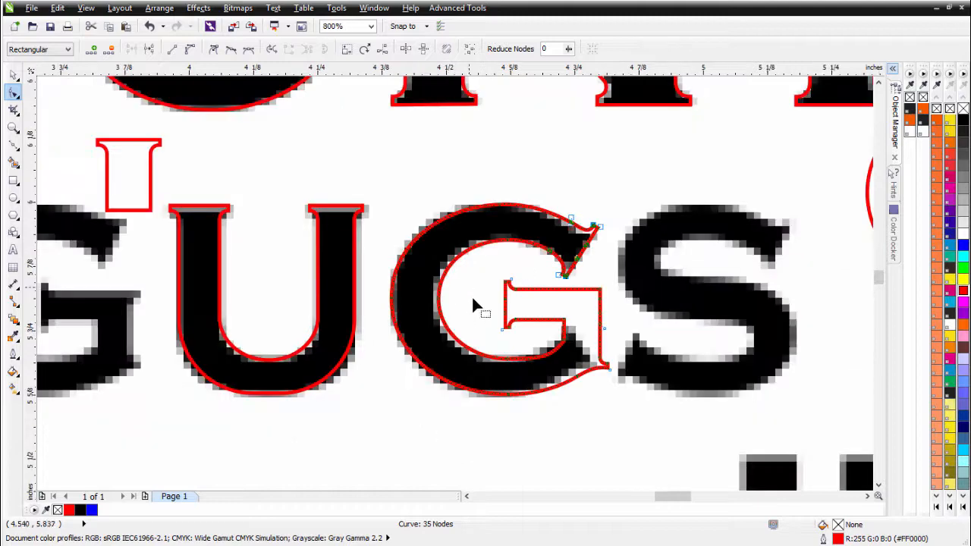
pyautogui.click(13, 146)
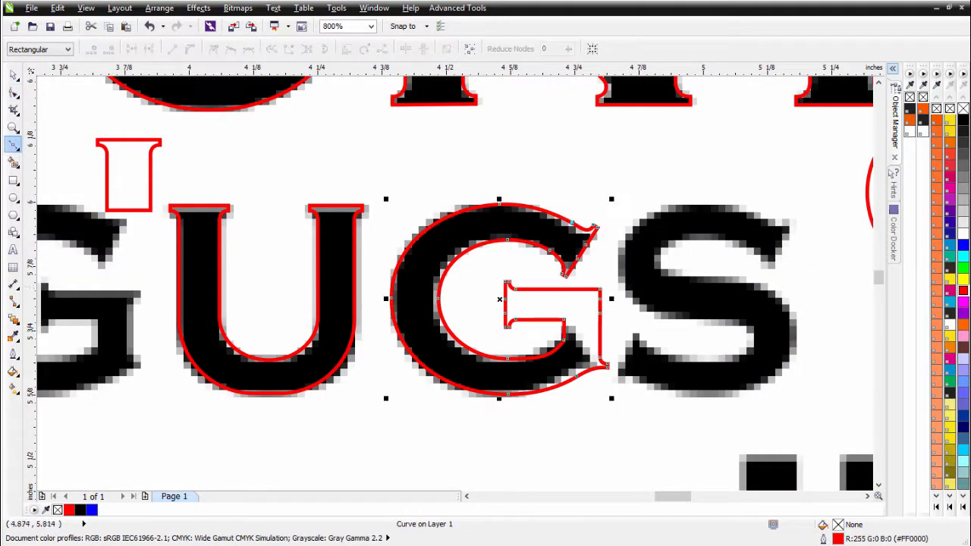
pyautogui.moveTo(607, 276); pyautogui.dragTo(606, 277)
pyautogui.click(492, 275)
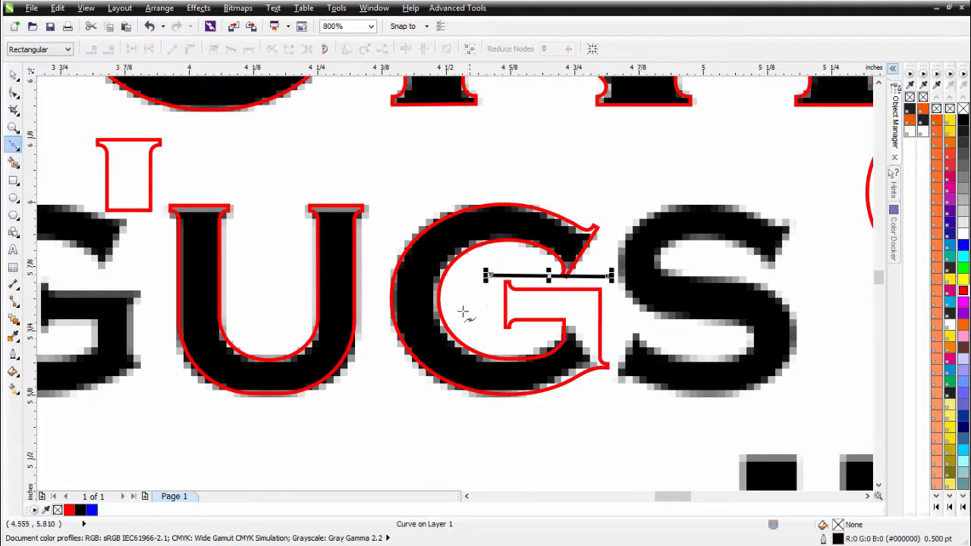
pyautogui.doubleClick(456, 303)
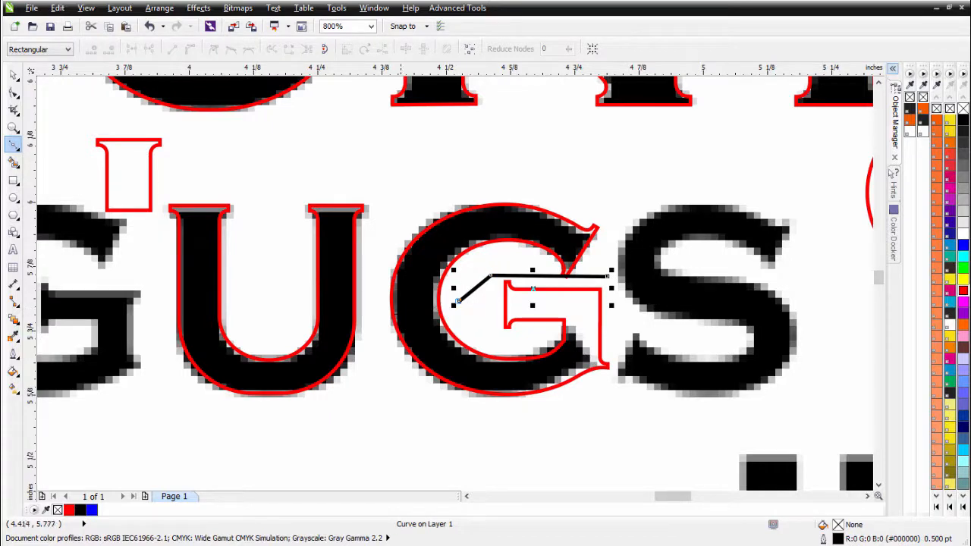
pyautogui.doubleClick(382, 314)
pyautogui.click(408, 404)
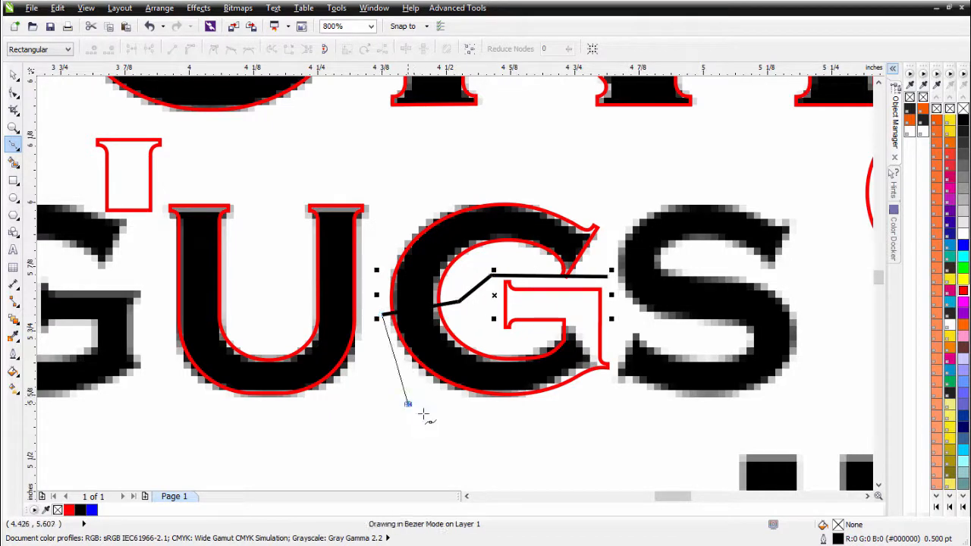
pyautogui.click(557, 420)
pyautogui.click(637, 381)
pyautogui.click(620, 288)
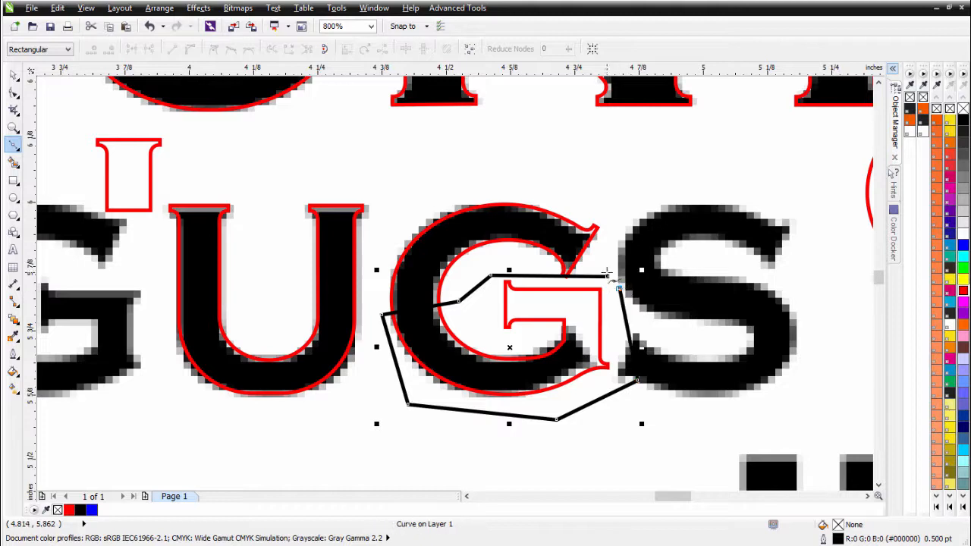
pyautogui.click(608, 276)
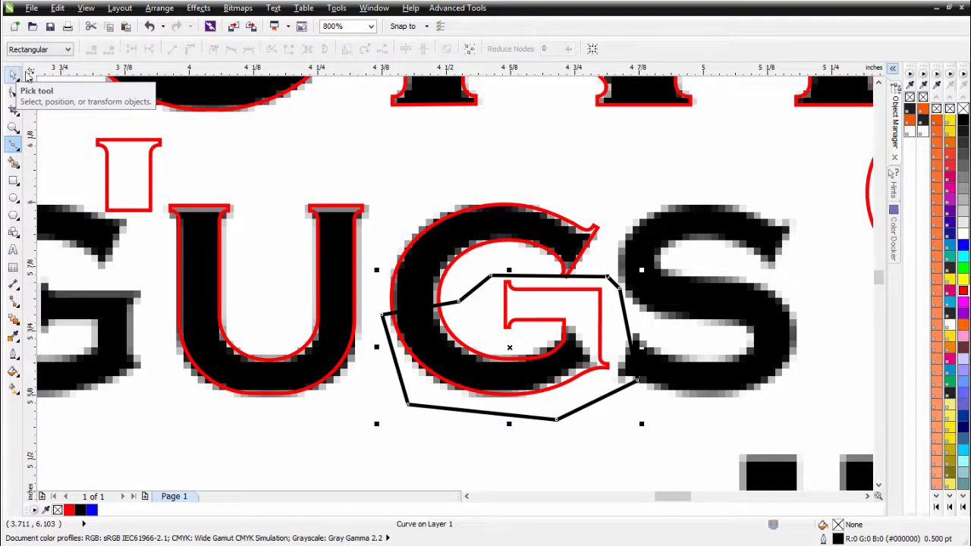
# Select the reshaped outline over the C and try moving it horizontally to the left.
pyautogui.click(17, 77)
pyautogui.scroll(-1, 458, 282)
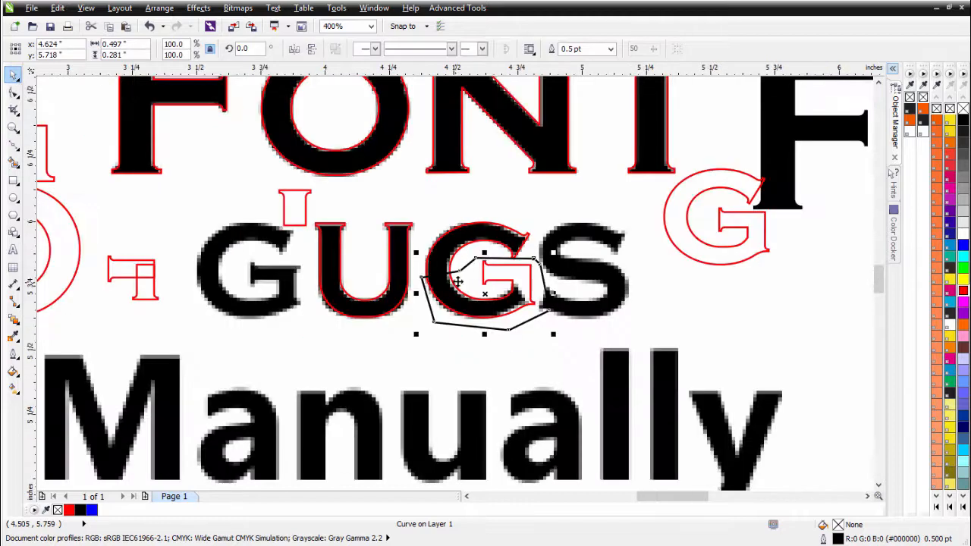
pyautogui.click(482, 264)
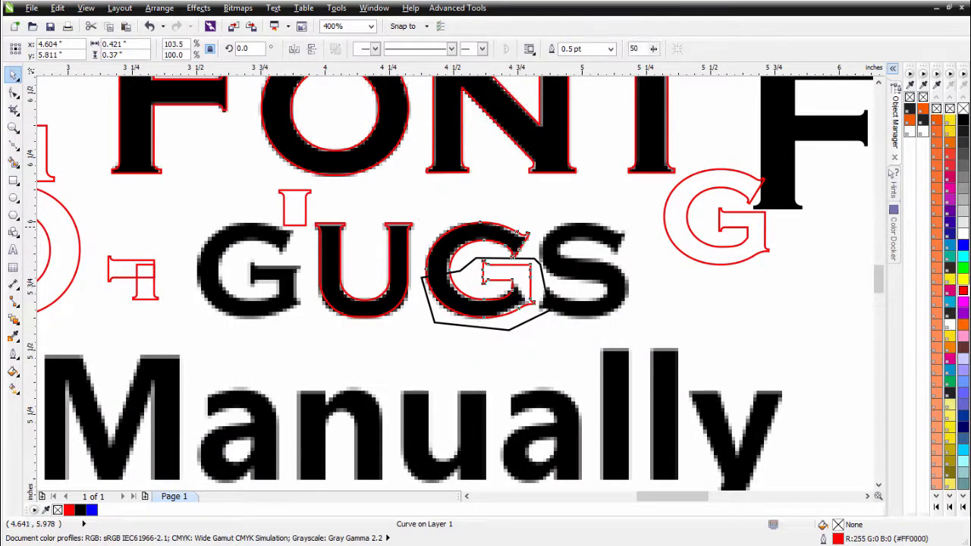
pyautogui.moveTo(490, 234); pyautogui.dragTo(413, 234)
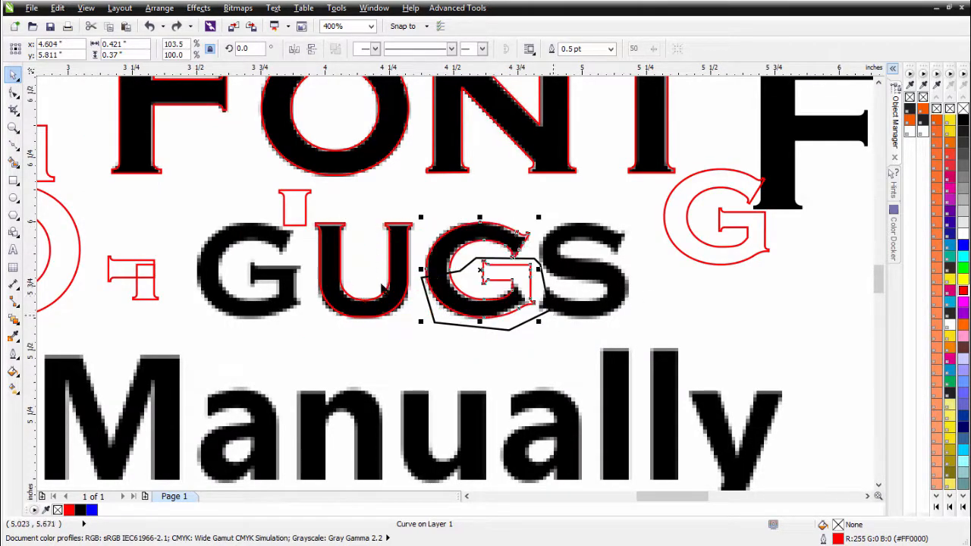
# Undo the outline's last move and the closed Bezier shape drawn around its lower half.
pyautogui.hotkey('ctrl', 'z')
pyautogui.hotkey('ctrl', 'z')
pyautogui.hotkey('ctrl', 'z')
pyautogui.hotkey('ctrl', 'z')
pyautogui.hotkey('ctrl', 'z')
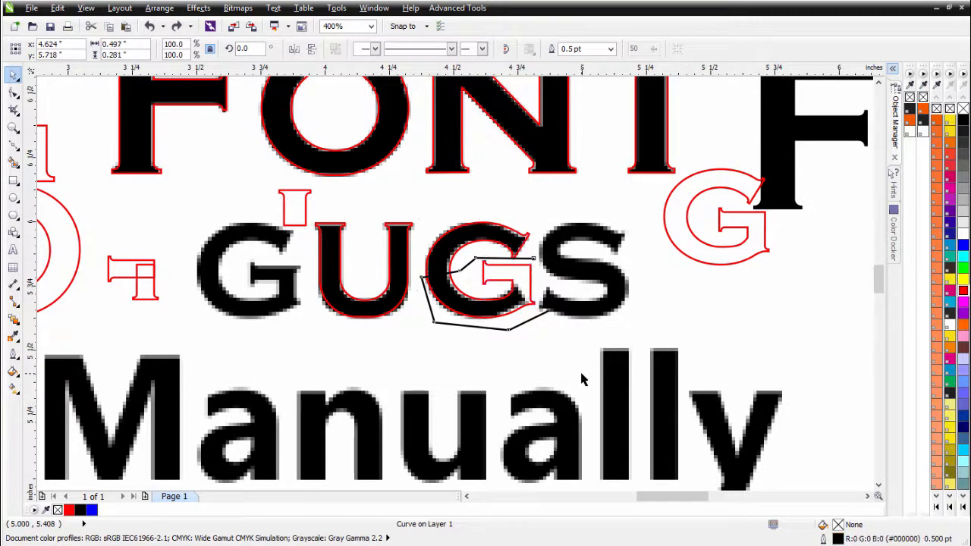
pyautogui.hotkey('ctrl', 'z')
pyautogui.hotkey('ctrl', 'z')
pyautogui.hotkey('ctrl', 'z')
pyautogui.hotkey('ctrl', 'z')
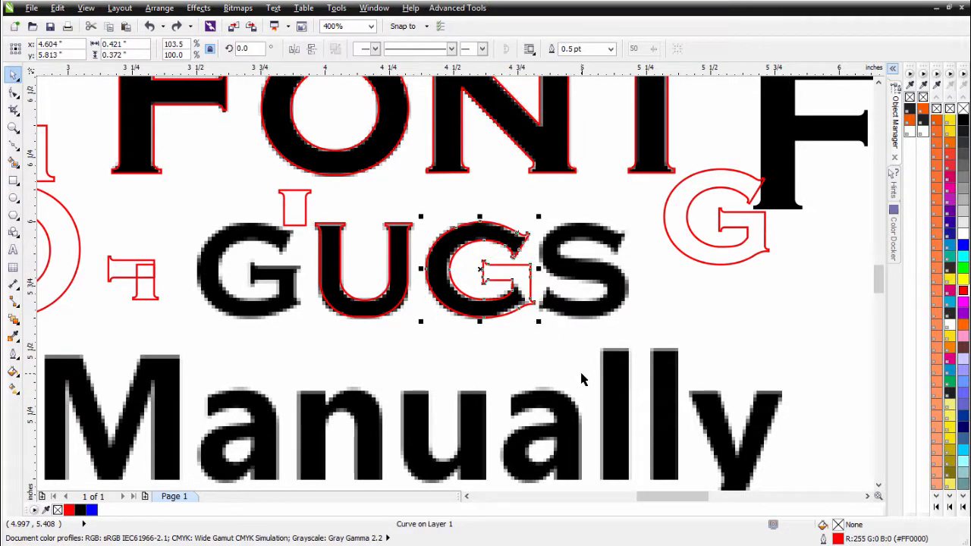
# Step back to the G outline's original placement, copy it for the letter G, and restore the reshaped outline over the C.
pyautogui.hotkey('ctrl', 'z')
pyautogui.hotkey('ctrl', 'z')
pyautogui.hotkey('ctrl', 'z')
pyautogui.hotkey('ctrl', 'z')
pyautogui.hotkey('ctrl', 'z')
pyautogui.hotkey('ctrl', 'z')
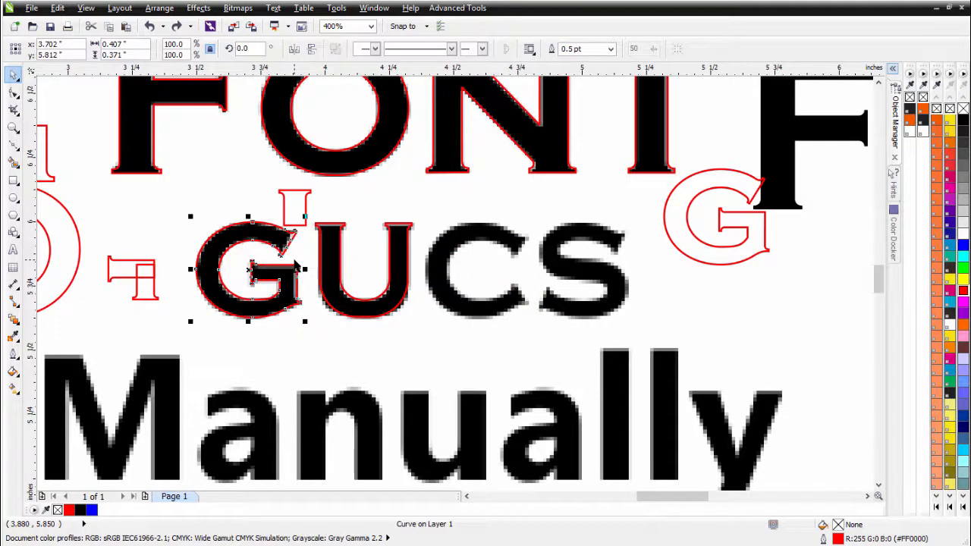
pyautogui.hotkey('ctrl', 'shift', 'z')
pyautogui.hotkey('ctrl', 'shift', 'z')
# Draw a closed straight-sided Bezier shape enclosing the crossbar and lower half of the G-shaped outline over the C.
pyautogui.scroll(1, 326, 230)
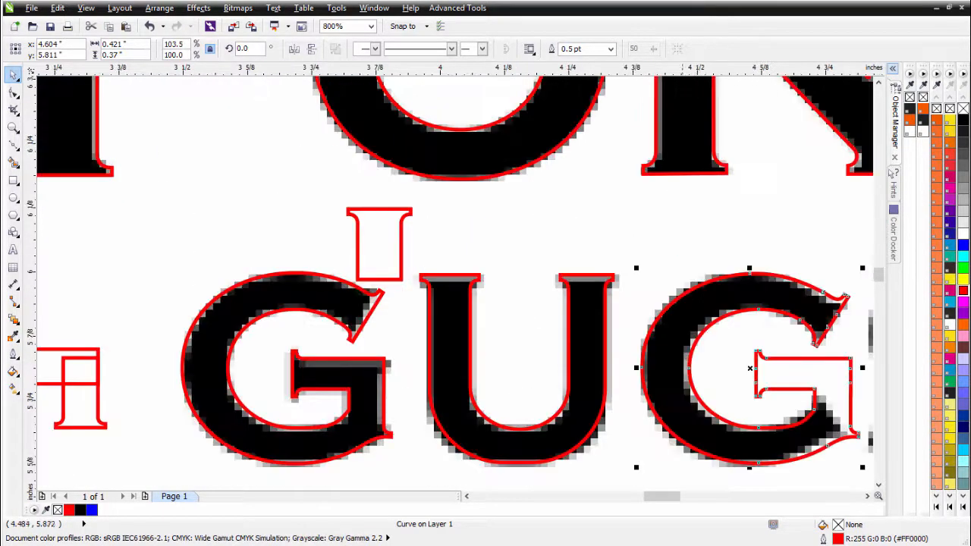
pyautogui.scroll(1, 764, 368)
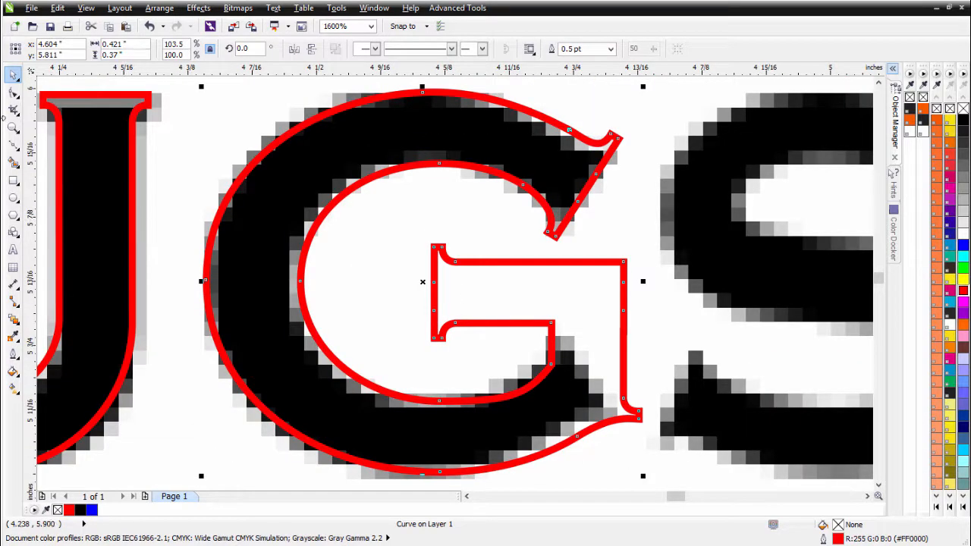
pyautogui.click(14, 144)
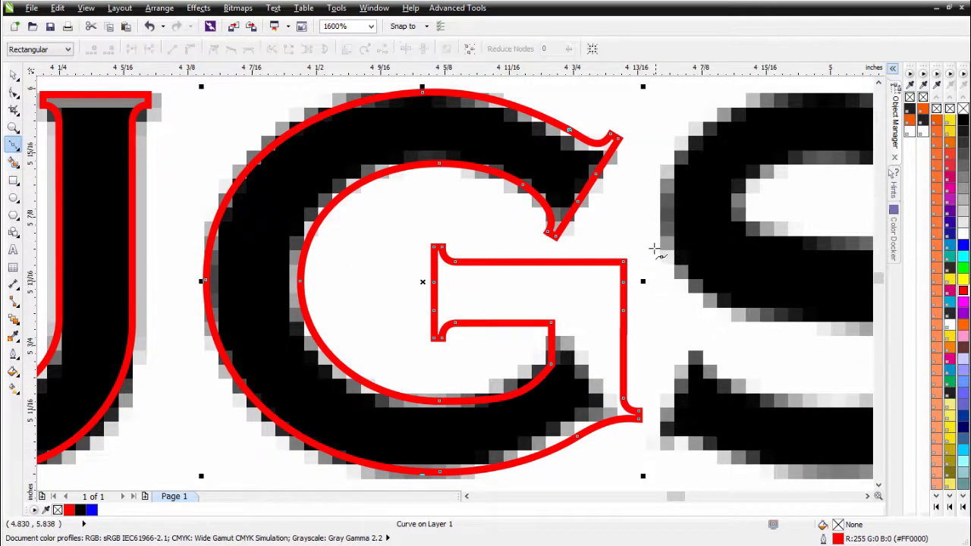
pyautogui.click(652, 243)
pyautogui.click(520, 247)
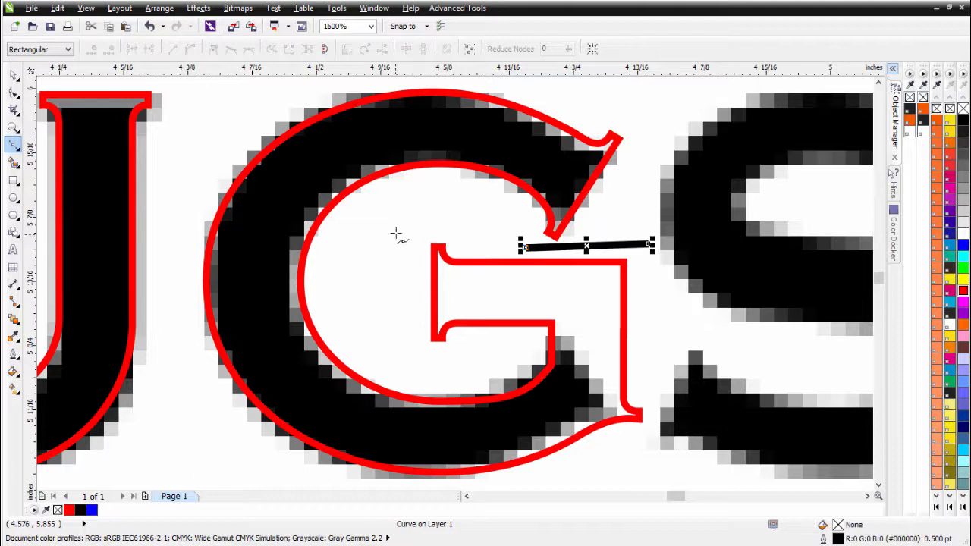
pyautogui.click(394, 232)
pyautogui.click(407, 349)
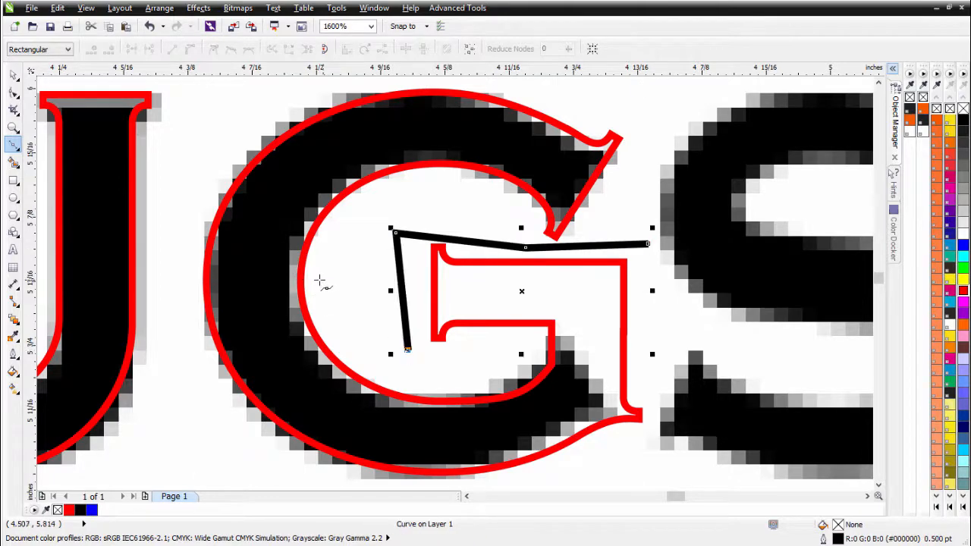
pyautogui.click(315, 281)
pyautogui.click(194, 310)
pyautogui.scroll(-1, 455, 285)
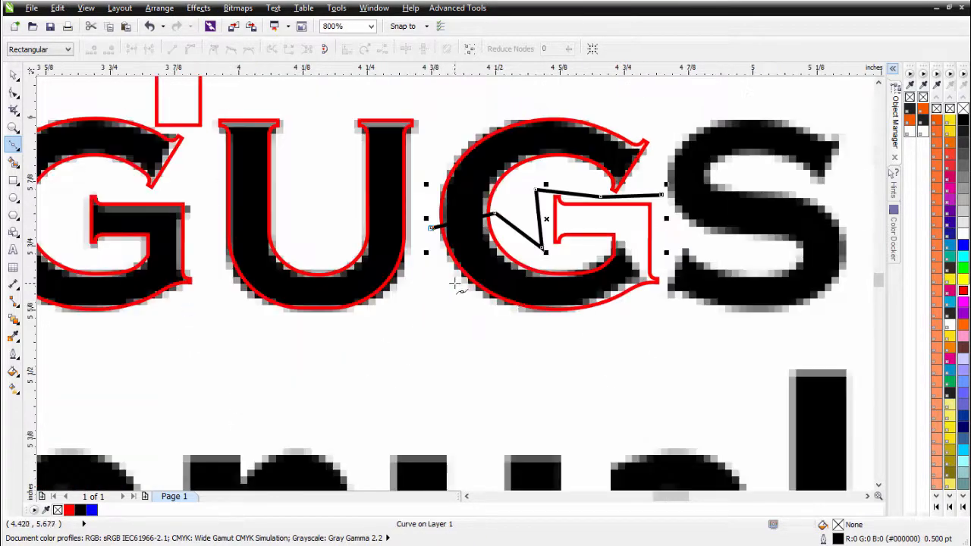
pyautogui.click(506, 327)
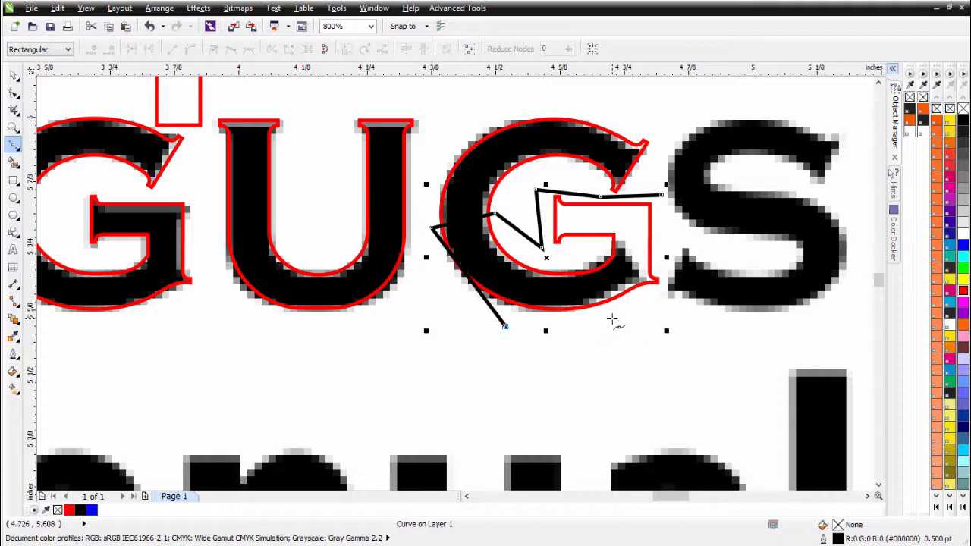
pyautogui.click(611, 318)
pyautogui.click(690, 265)
pyautogui.click(661, 195)
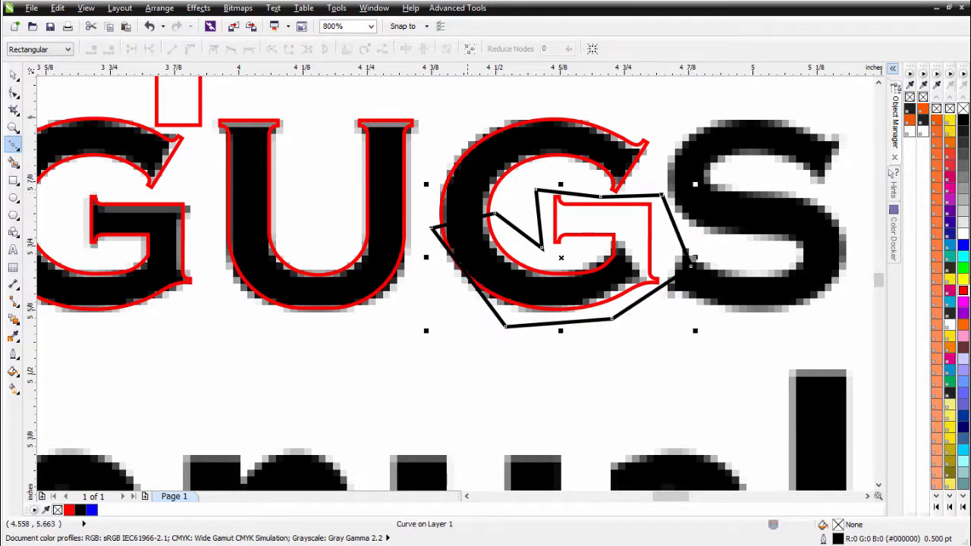
# Move the cutting shape's lower corner outward to clear the curve, and trim away the outline's crossbar and lower half.
pyautogui.click(13, 92)
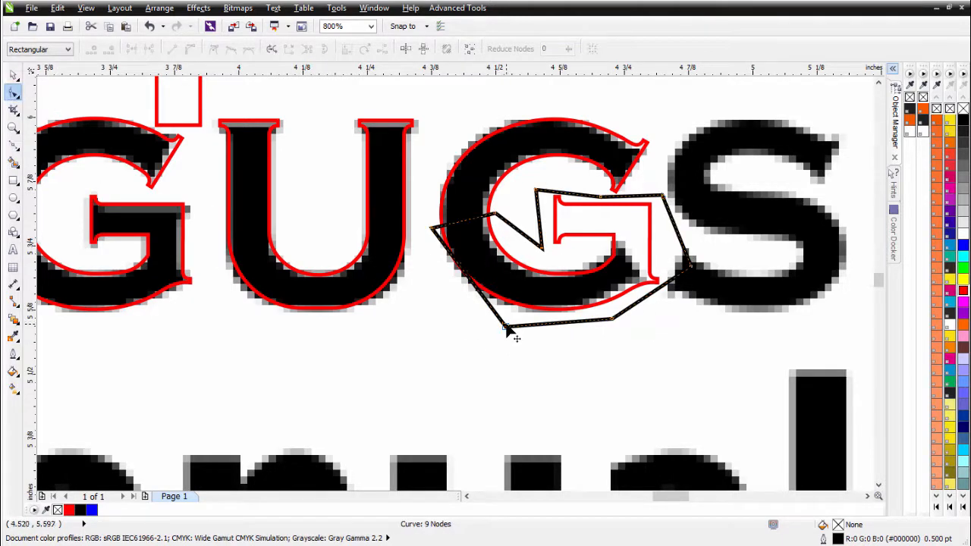
pyautogui.moveTo(506, 328); pyautogui.dragTo(479, 329)
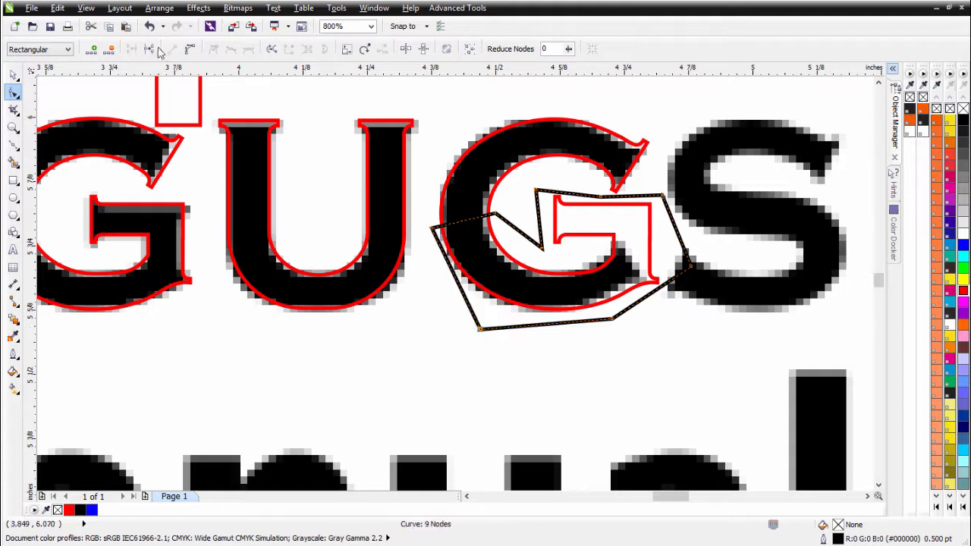
pyautogui.click(14, 74)
pyautogui.keyDown('shift'); pyautogui.click(542, 154); pyautogui.keyUp('shift')
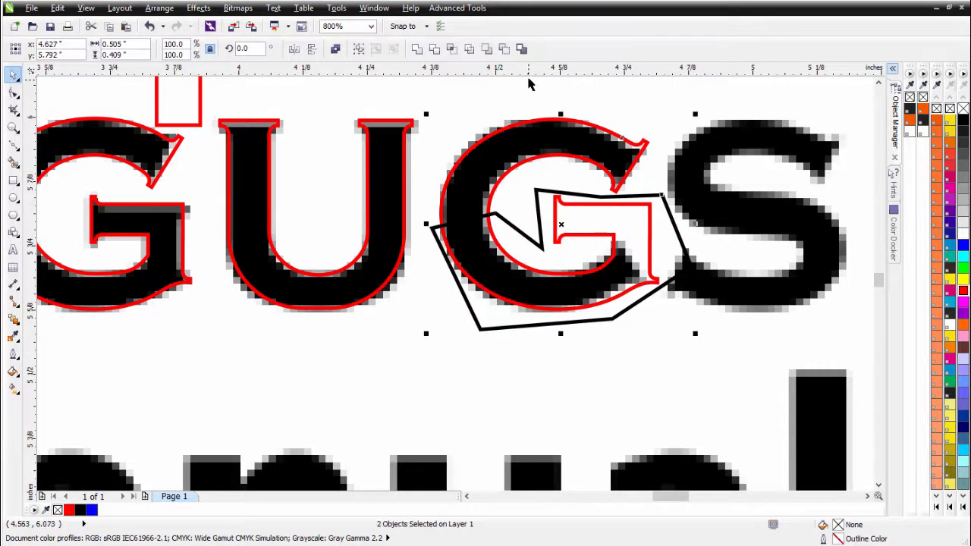
pyautogui.click(509, 51)
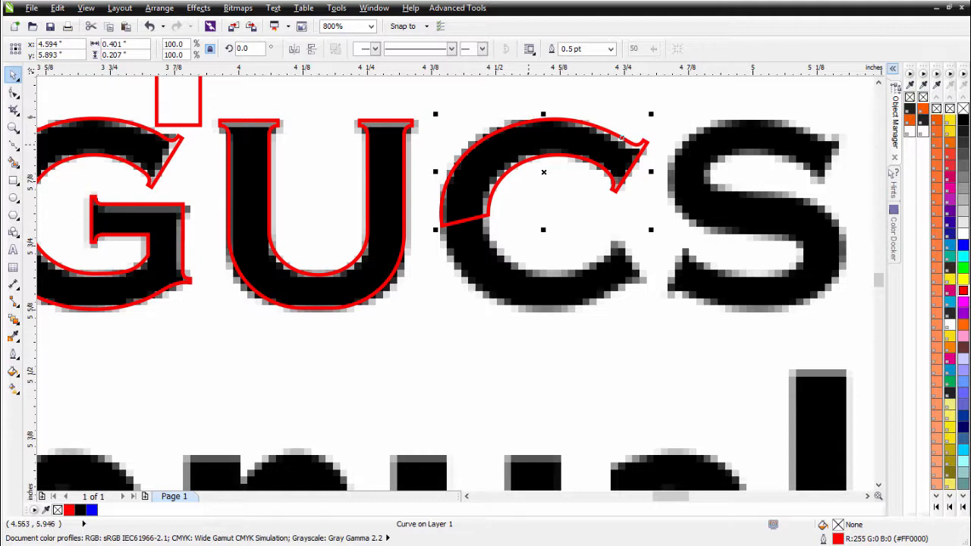
# Weld the remaining upper half of the C to a vertically mirrored copy of itself placed over the letter's lower half.
pyautogui.moveTo(543, 119); pyautogui.dragTo(543, 249)
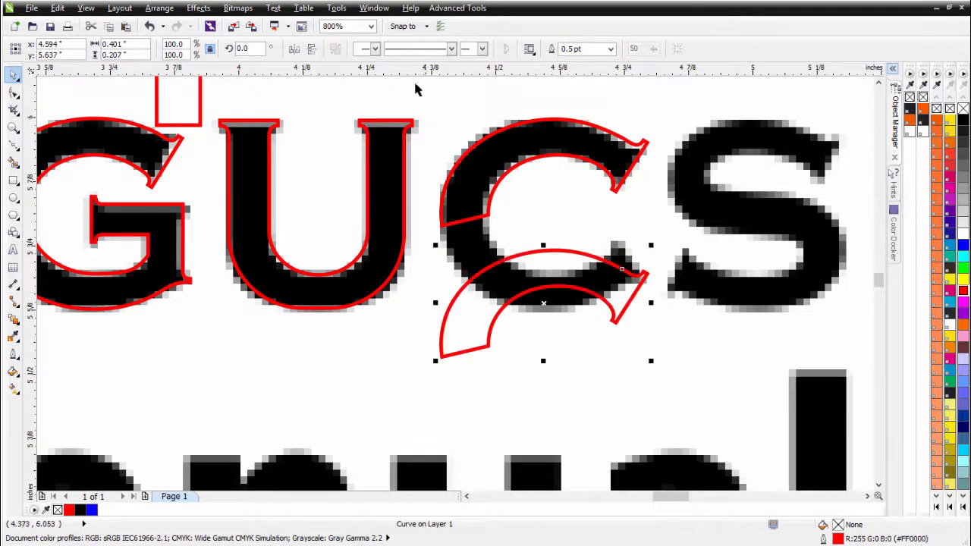
pyautogui.click(311, 49)
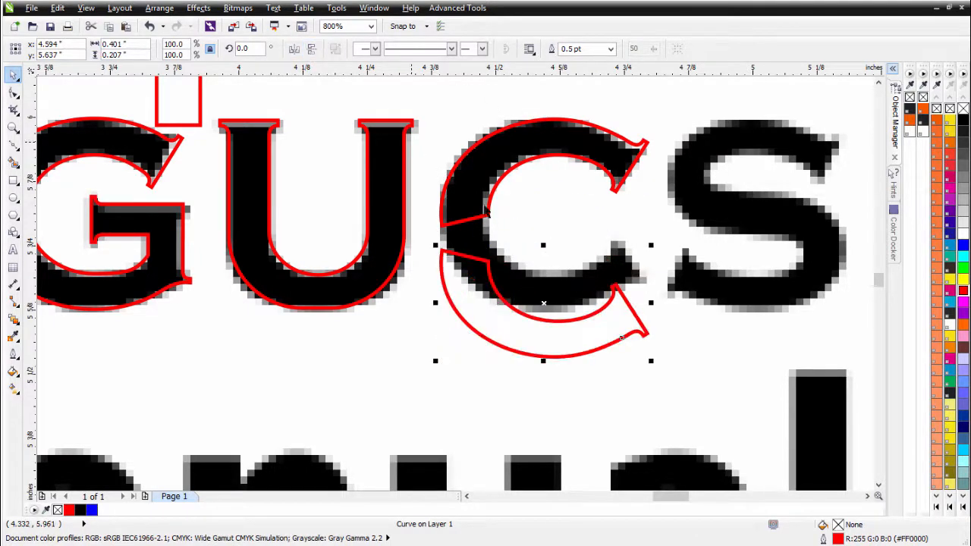
pyautogui.moveTo(592, 318); pyautogui.dragTo(600, 288)
pyautogui.keyDown('shift'); pyautogui.click(545, 173); pyautogui.keyUp('shift')
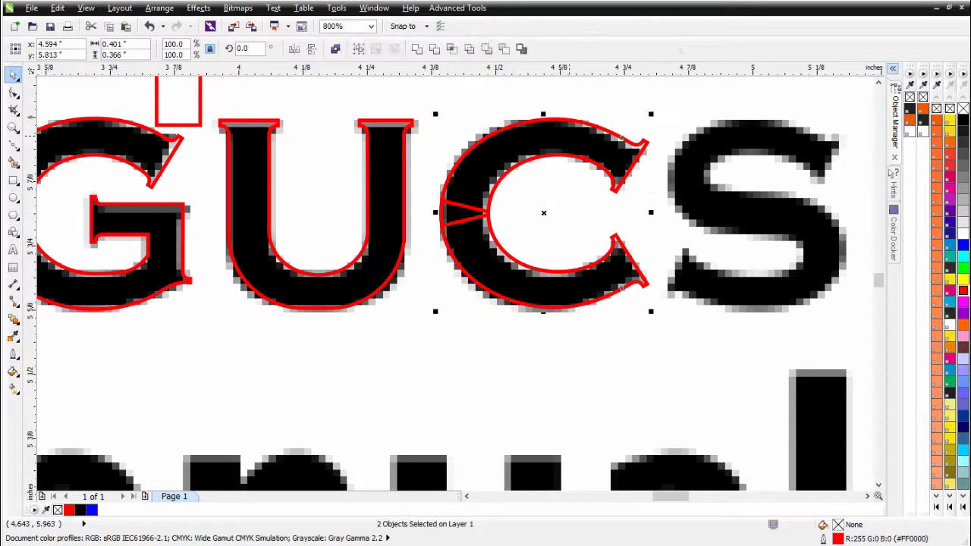
pyautogui.click(417, 48)
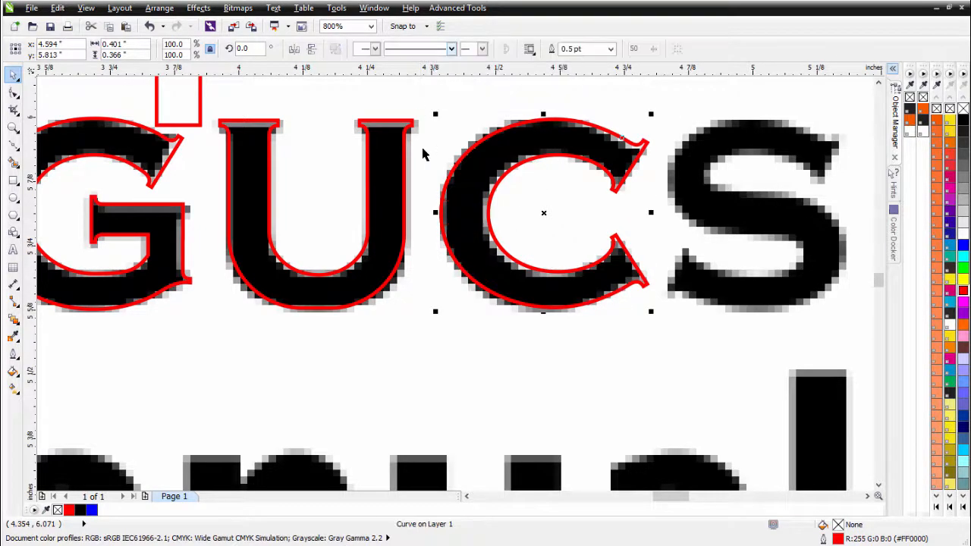
# Add nodes above and below the join on the C's outer and inner curves and delete the surplus nodes between them.
pyautogui.scroll(1, 483, 160)
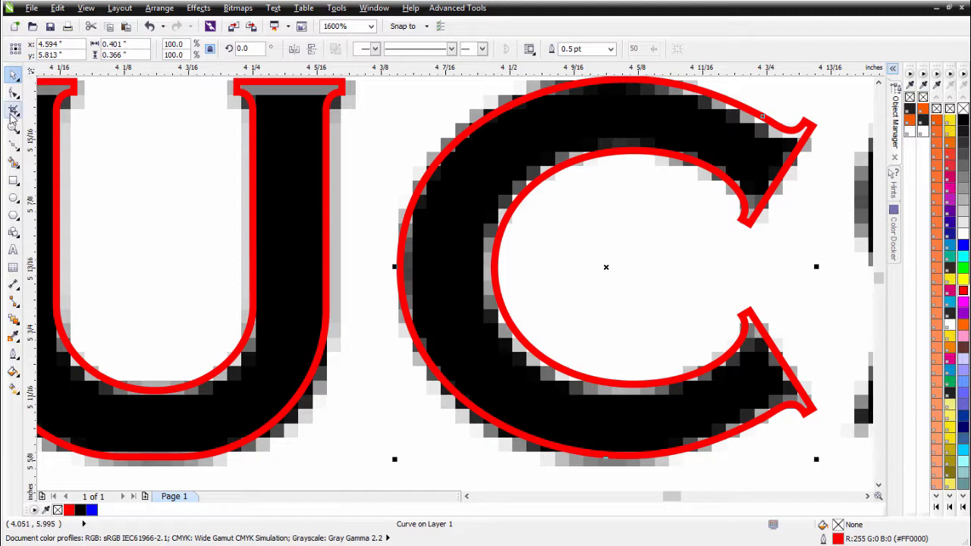
pyautogui.click(13, 92)
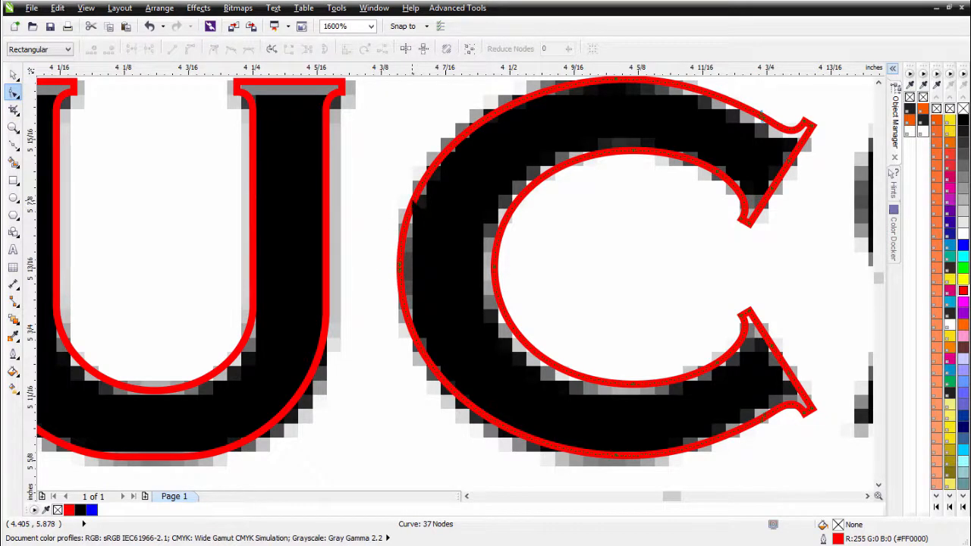
pyautogui.doubleClick(412, 201)
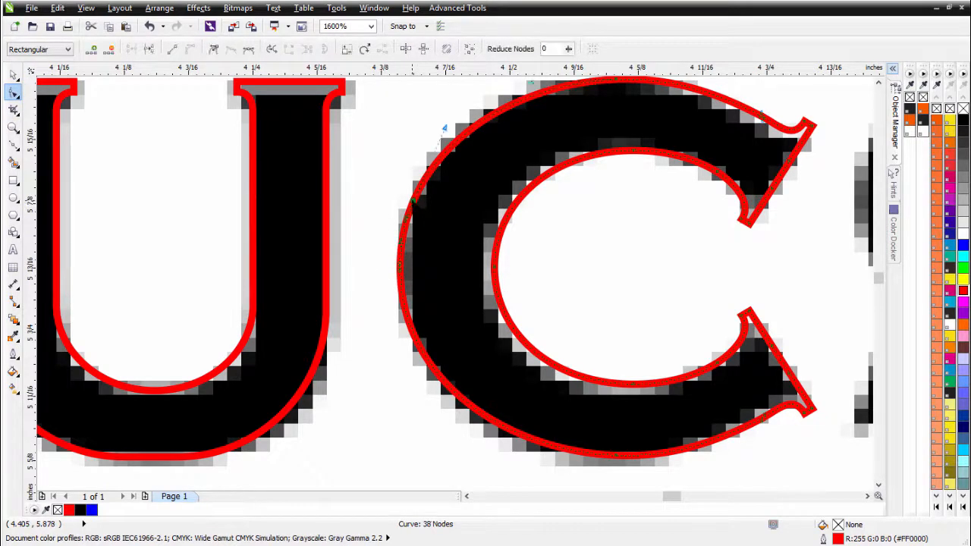
pyautogui.doubleClick(500, 236)
pyautogui.doubleClick(498, 299)
pyautogui.doubleClick(410, 329)
pyautogui.moveTo(379, 248); pyautogui.dragTo(512, 289)
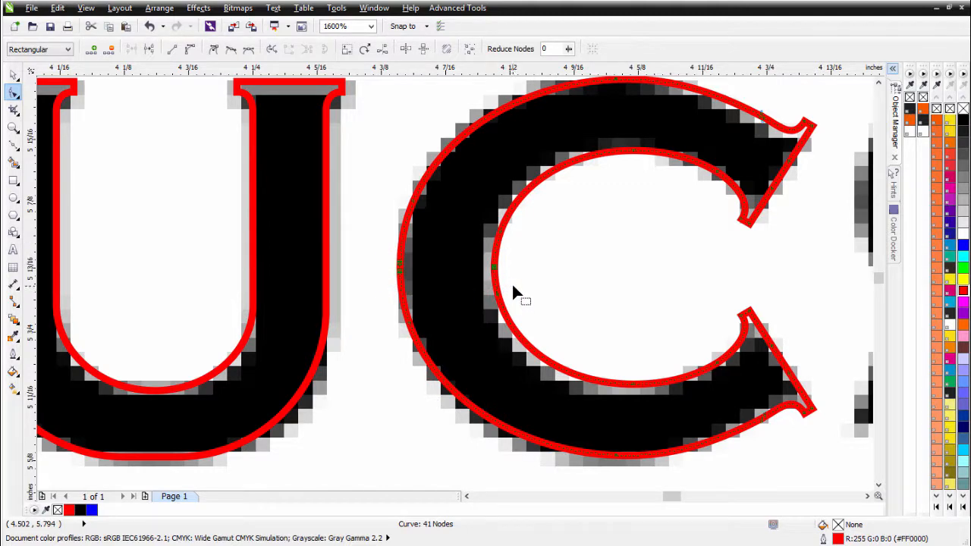
pyautogui.press('Delete')
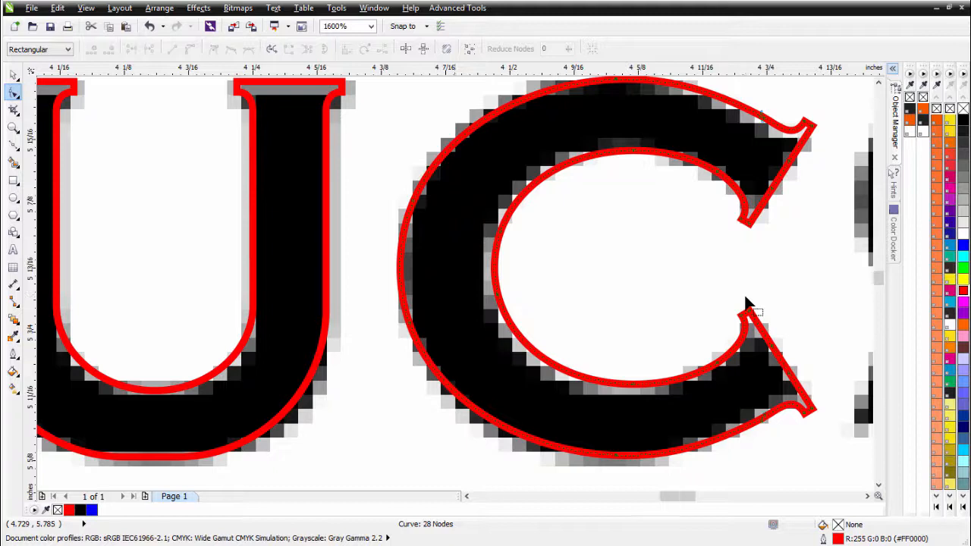
# Start a curved Bezier line along the middle of the S's upper bowl and set its outline to red.
pyautogui.scroll(-2, 747, 304)
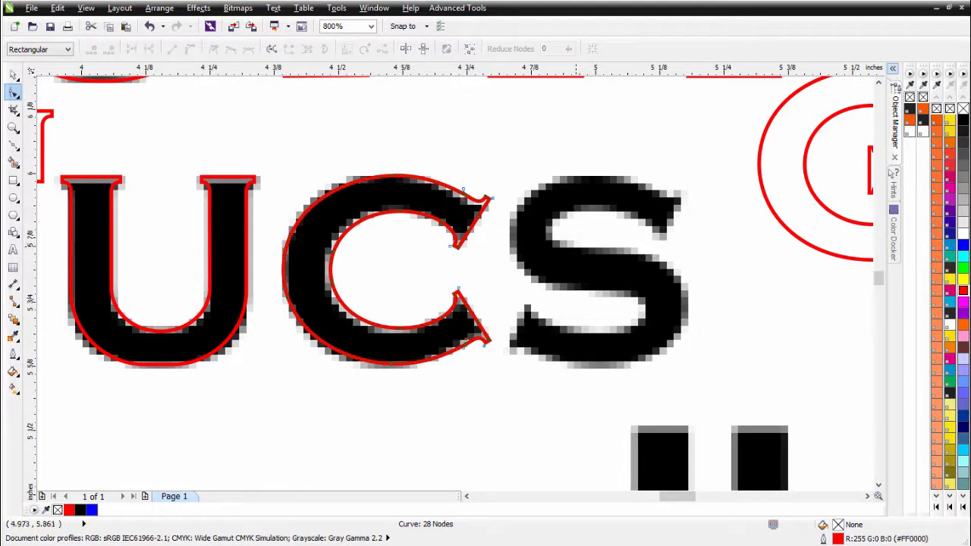
pyautogui.click(14, 144)
pyautogui.scroll(1, 617, 244)
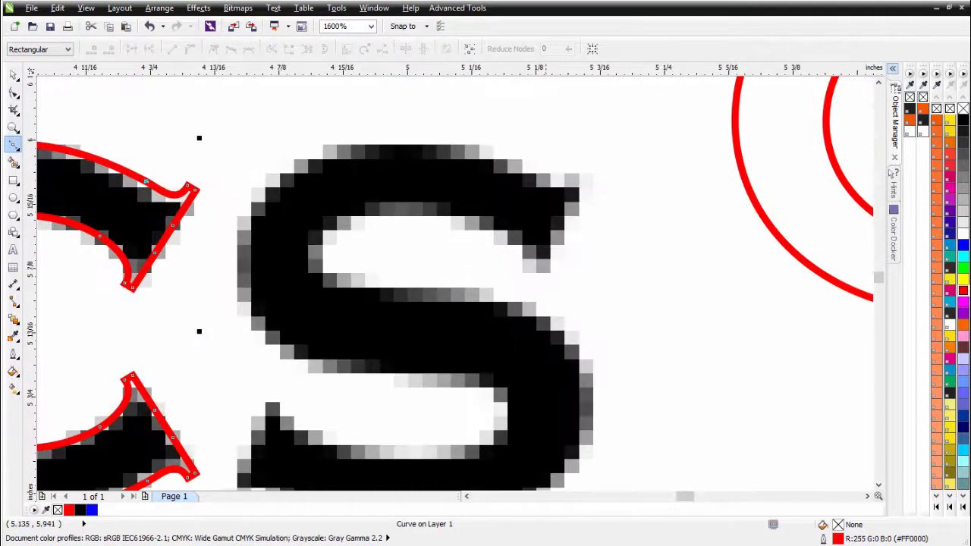
pyautogui.click(536, 214)
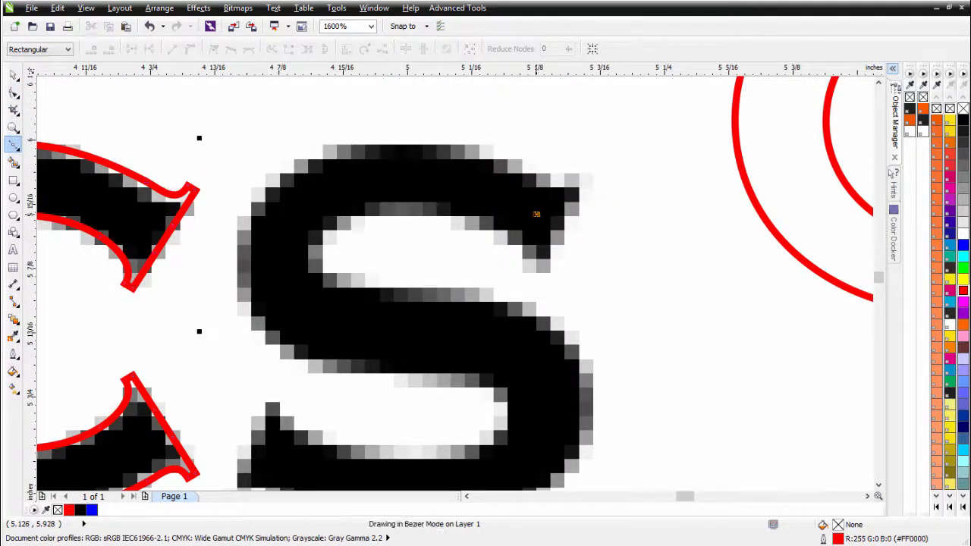
pyautogui.moveTo(441, 182); pyautogui.dragTo(394, 179)
pyautogui.click(536, 215)
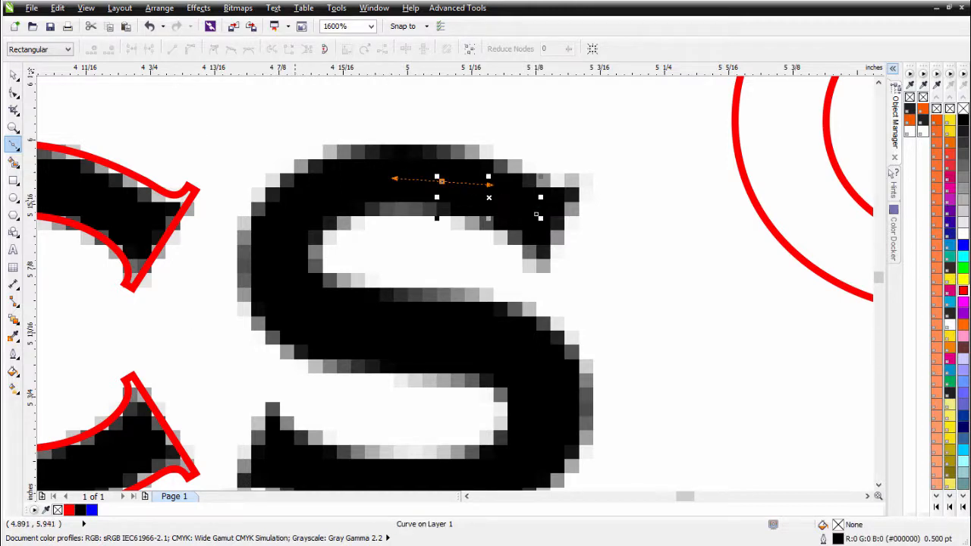
pyautogui.moveTo(295, 210); pyautogui.dragTo(270, 236)
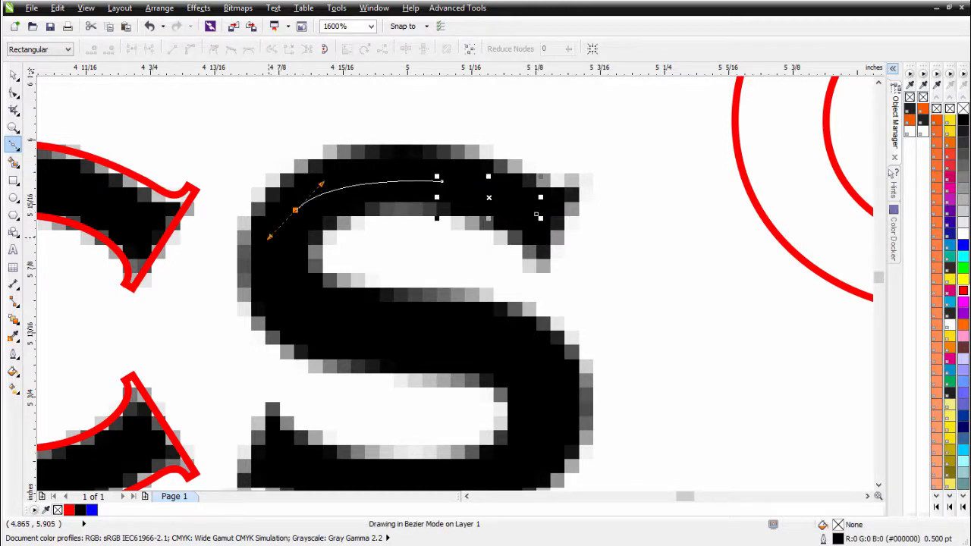
pyautogui.click(441, 181)
pyautogui.moveTo(294, 300); pyautogui.dragTo(312, 321)
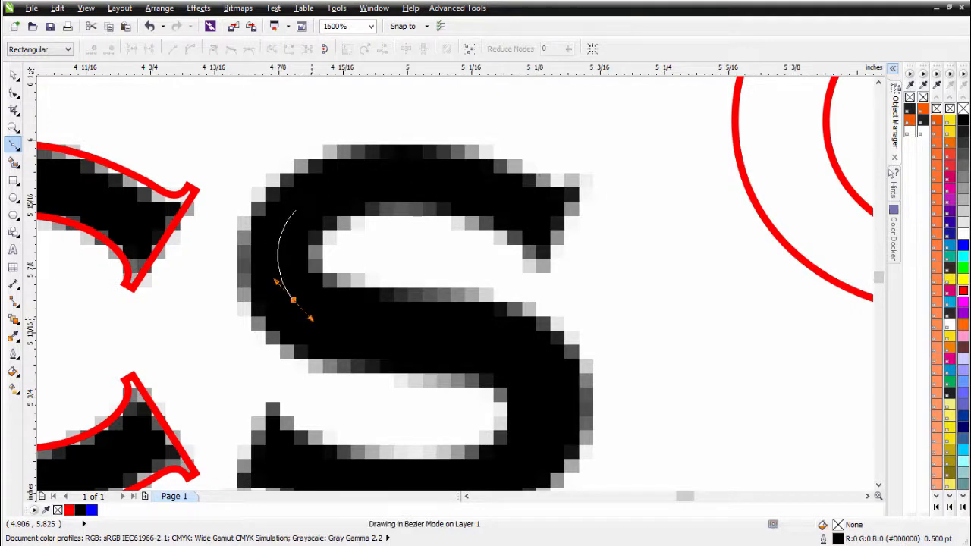
pyautogui.rightClick(963, 290)
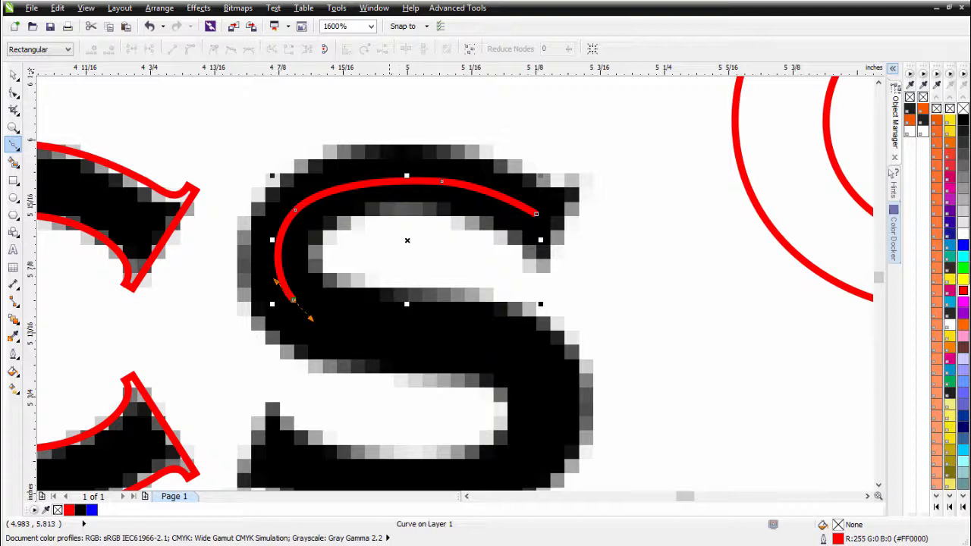
# Continue the red Bezier centreline through the S's diagonal and around the lower bowl to the letter's lower end.
pyautogui.moveTo(387, 332); pyautogui.dragTo(412, 332)
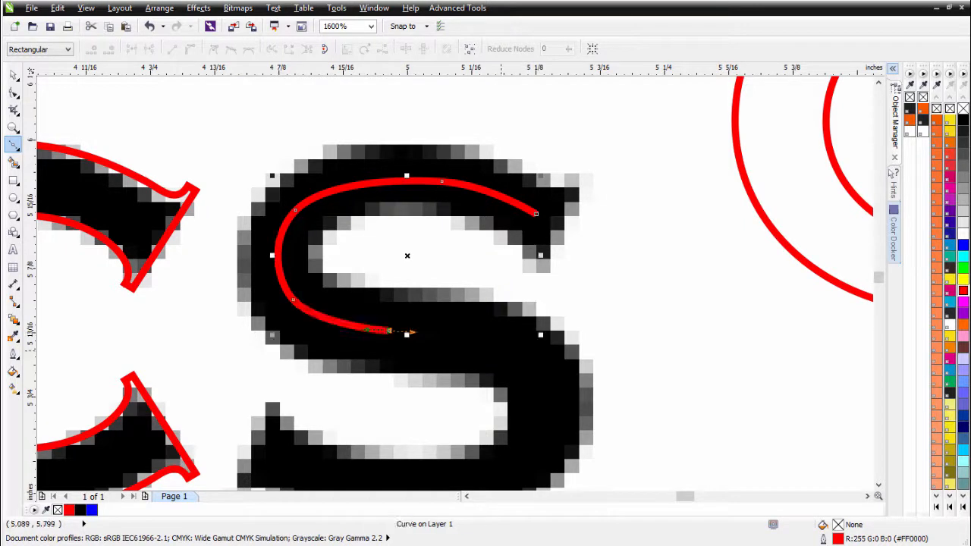
pyautogui.moveTo(514, 347); pyautogui.dragTo(536, 357)
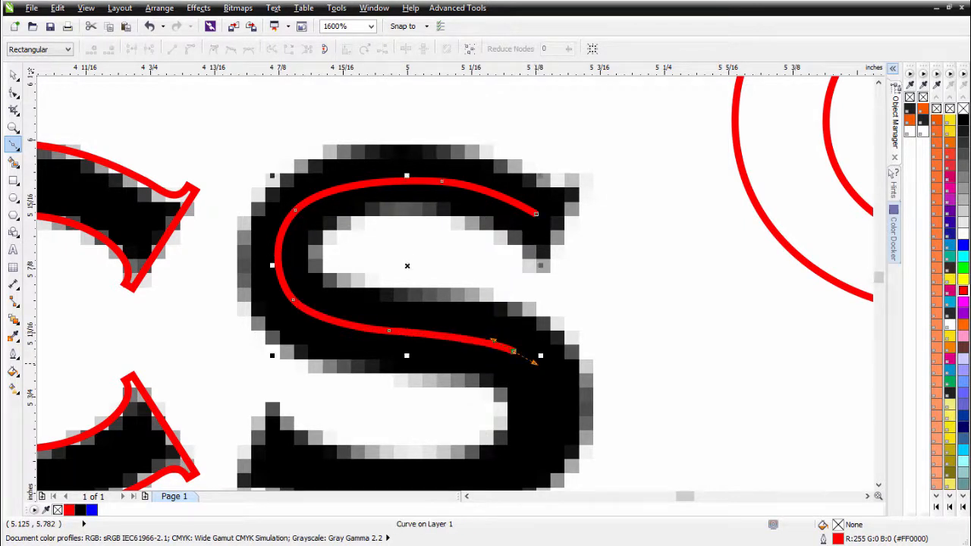
pyautogui.scroll(-1, 536, 357)
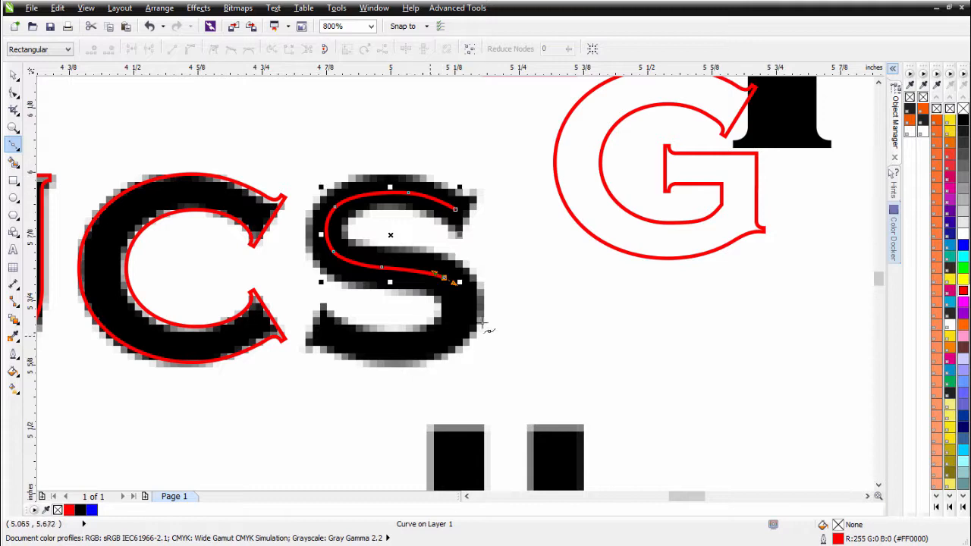
pyautogui.scroll(1, 453, 310)
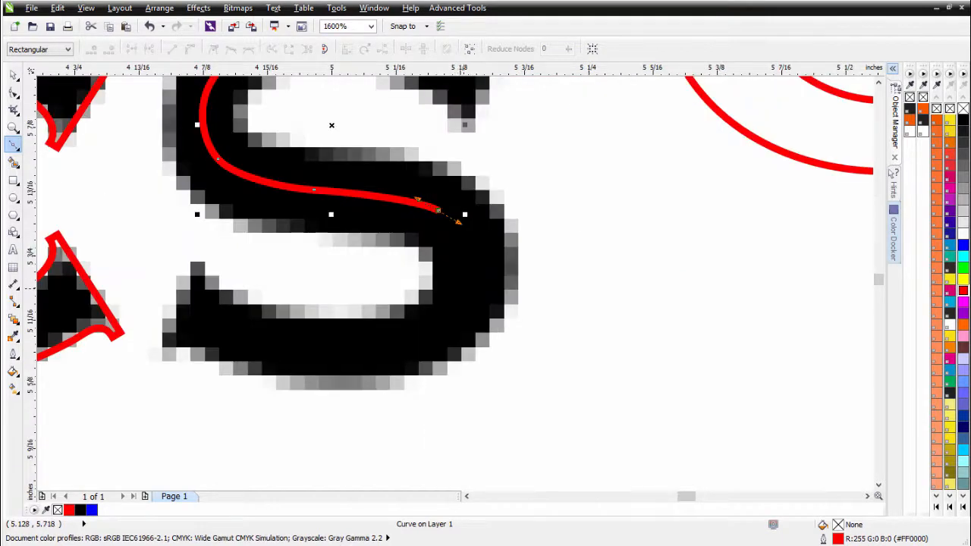
pyautogui.moveTo(464, 289); pyautogui.dragTo(453, 308)
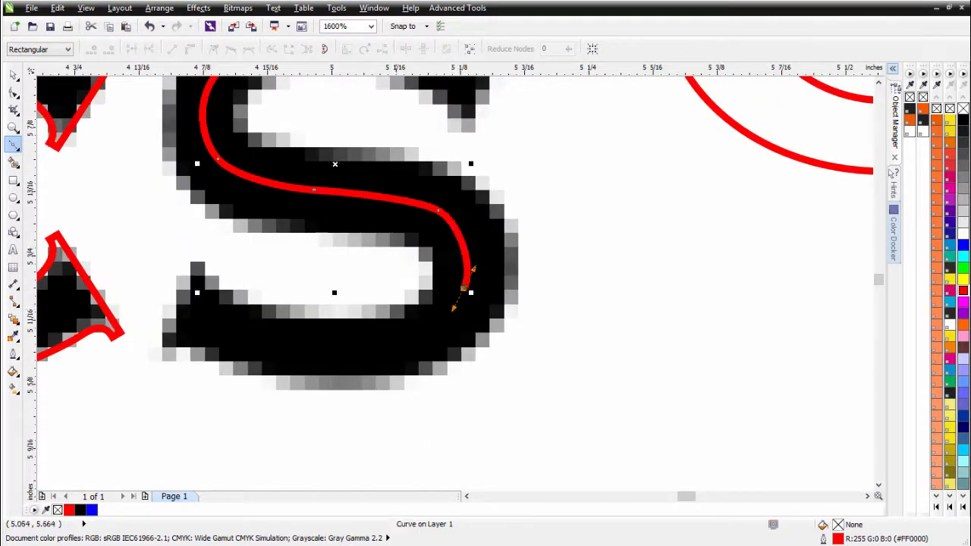
pyautogui.moveTo(363, 346); pyautogui.dragTo(316, 345)
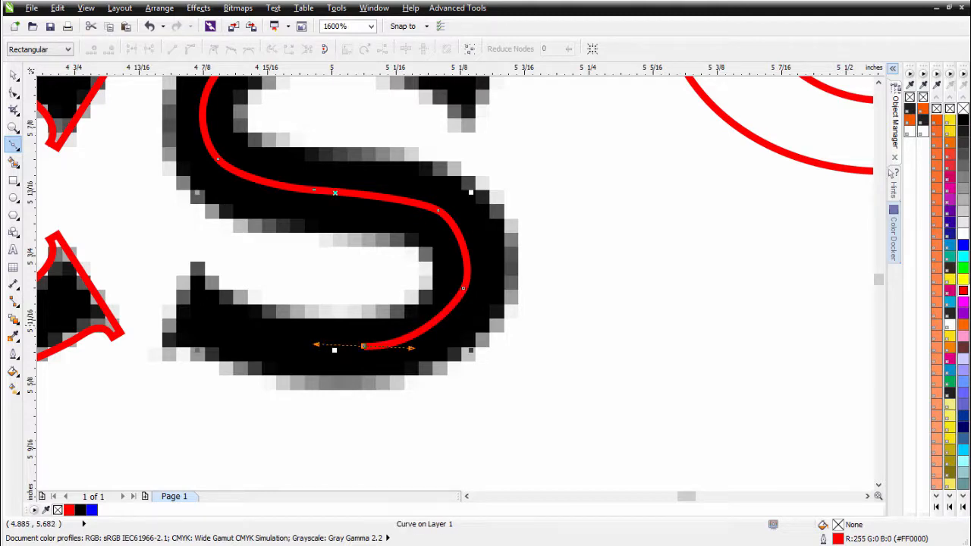
pyautogui.moveTo(198, 318); pyautogui.dragTo(183, 309)
pyautogui.click(14, 91)
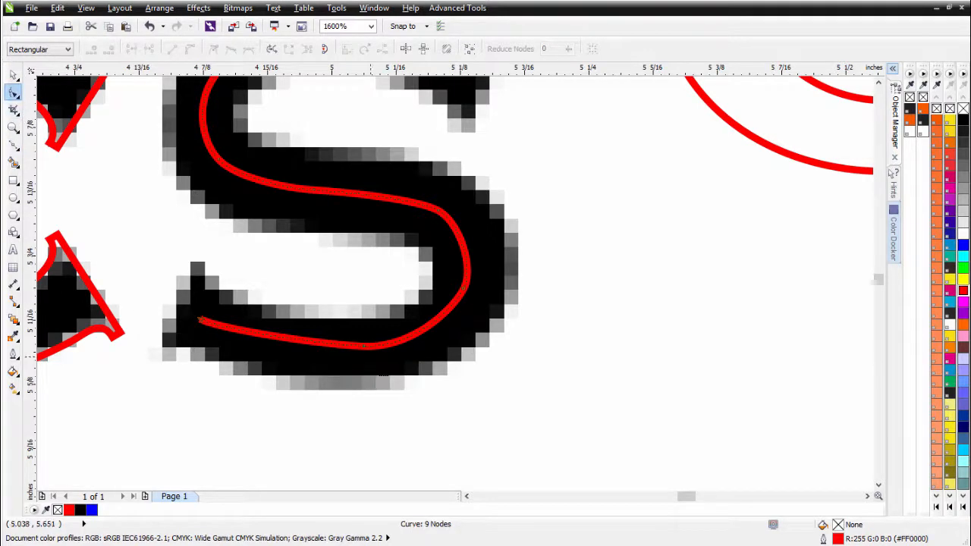
# Replace the node at the bottom of the S centreline's lower bowl with one nearer the lower end and pull it down to the stroke's middle.
pyautogui.doubleClick(298, 340)
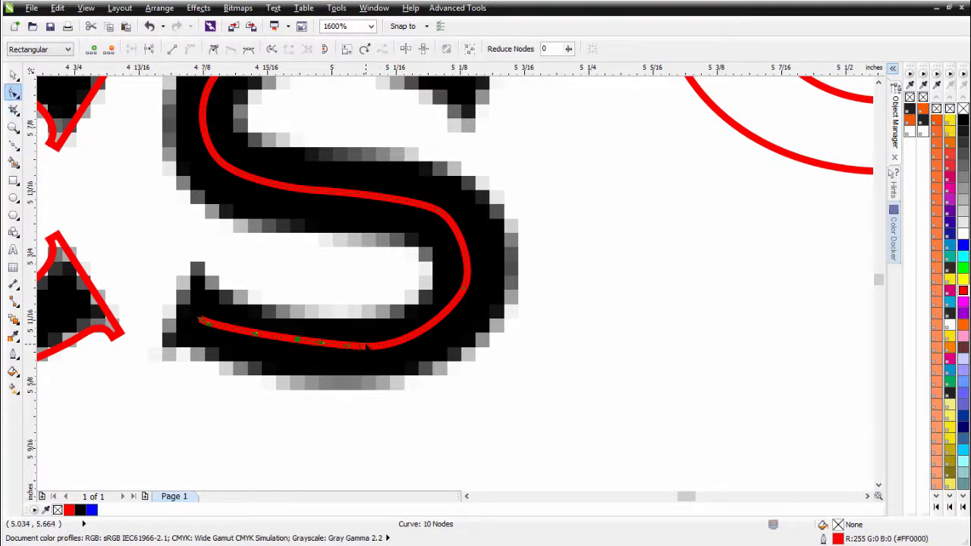
pyautogui.doubleClick(364, 345)
pyautogui.moveTo(297, 338); pyautogui.dragTo(299, 349)
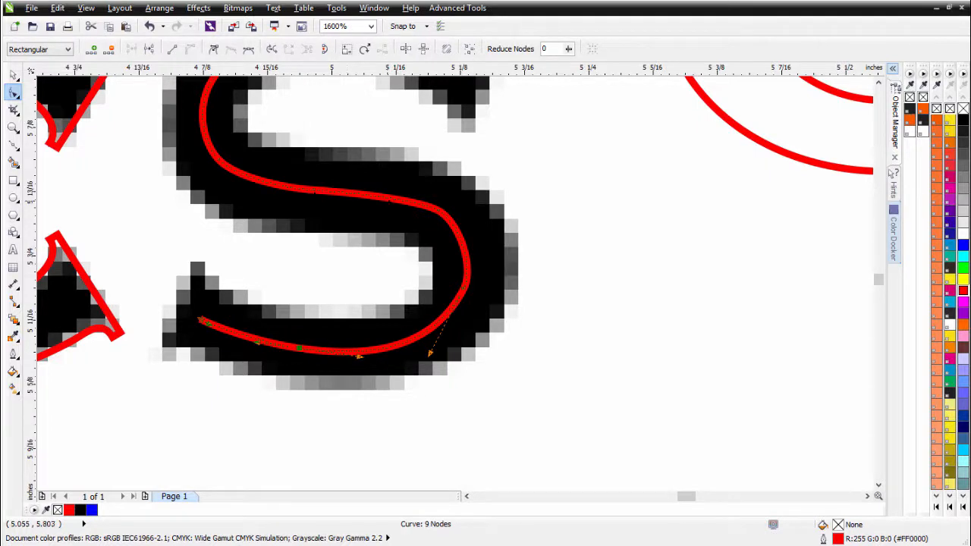
# Round the right side of the S centreline's lower bowl by adding a node on the diagonal, deleting surplus nodes and adjusting its handle.
pyautogui.doubleClick(389, 197)
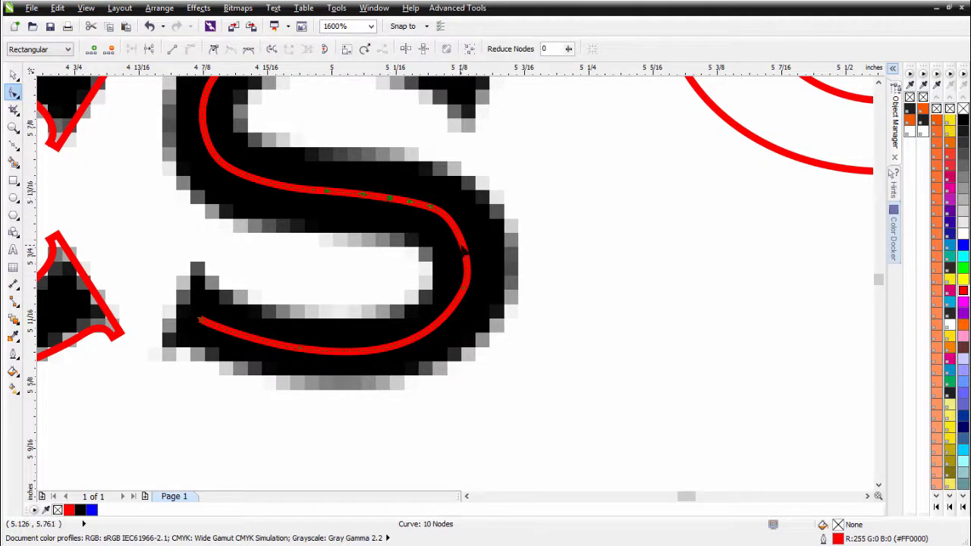
pyautogui.doubleClick(460, 241)
pyautogui.doubleClick(439, 209)
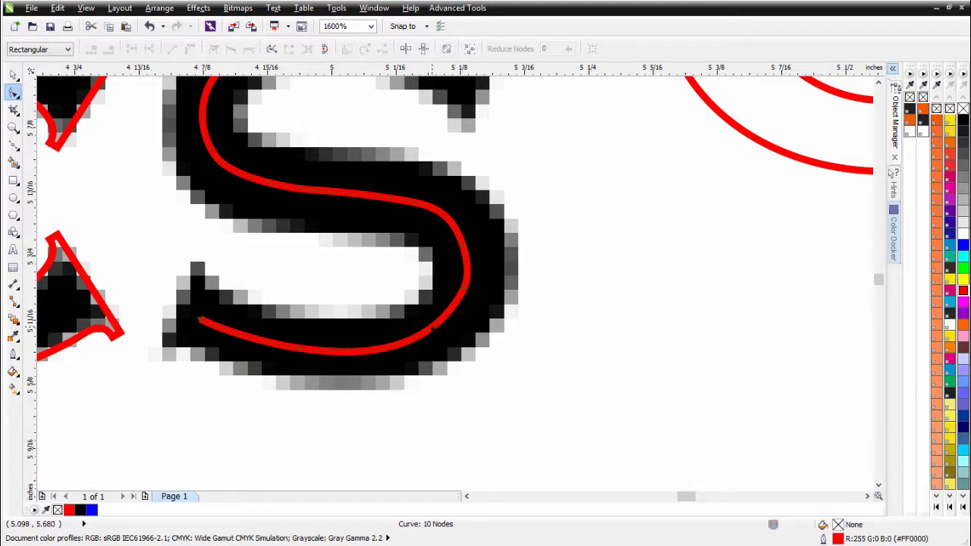
pyautogui.doubleClick(462, 286)
pyautogui.doubleClick(464, 285)
pyautogui.doubleClick(465, 241)
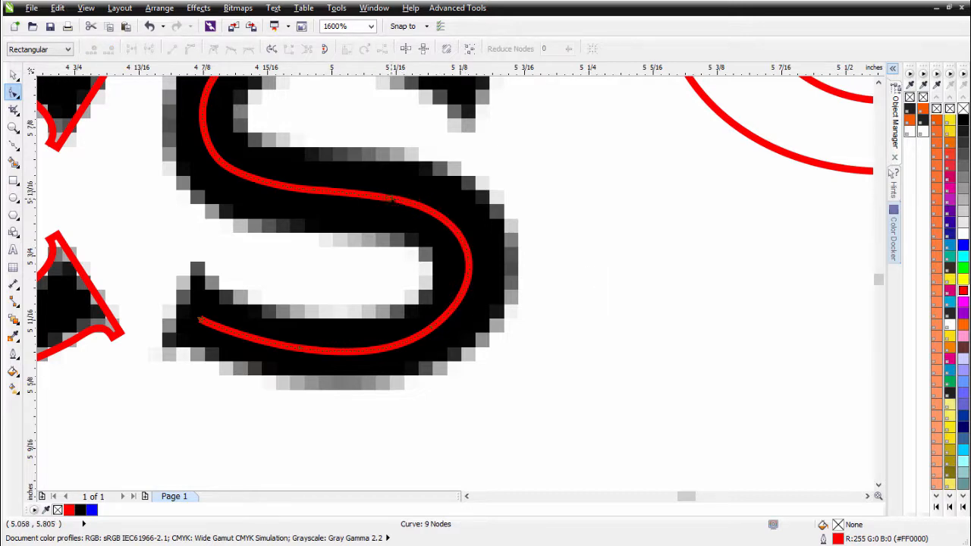
pyautogui.click(391, 199)
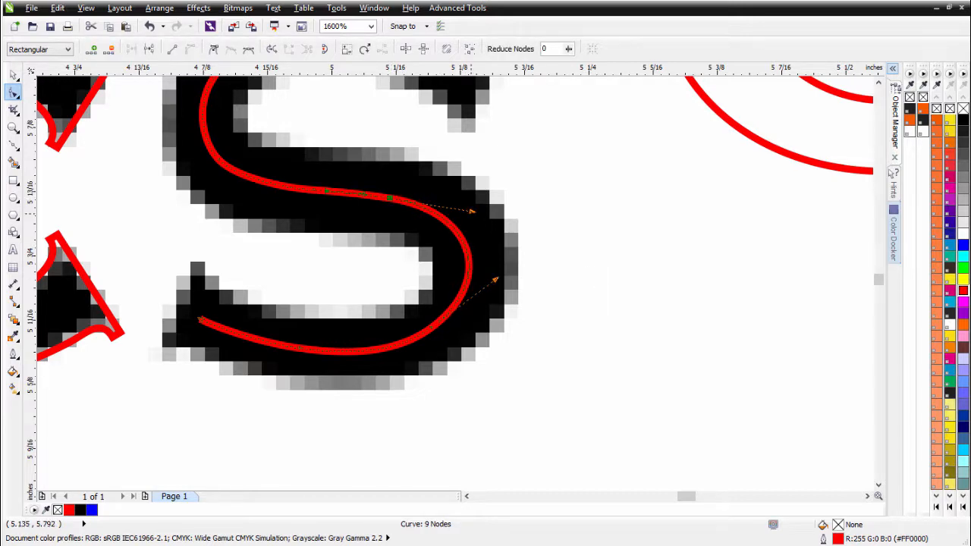
pyautogui.moveTo(471, 211); pyautogui.dragTo(472, 206)
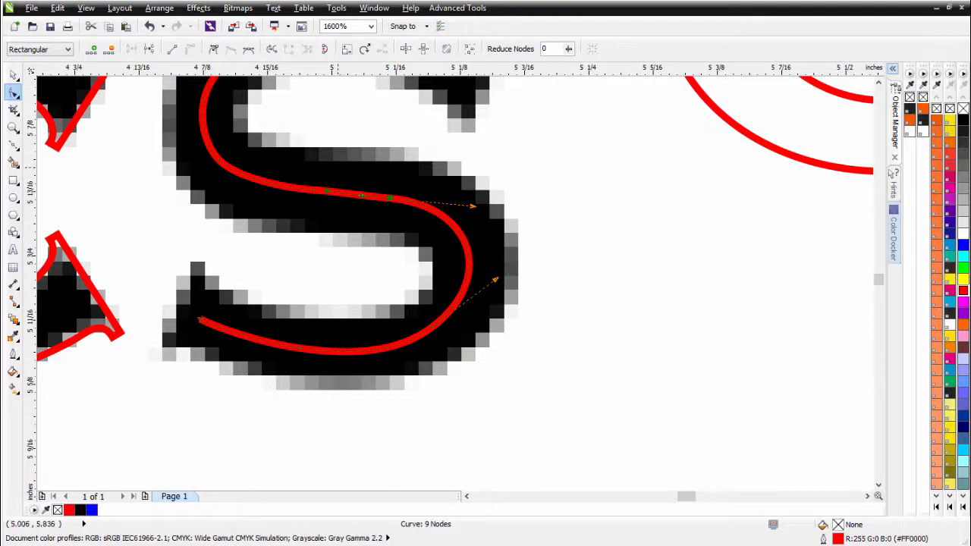
# Smooth the S centreline's diagonal and the upper bowl's left bend by adding better-placed nodes and deleting the old ones, then finish node editing.
pyautogui.doubleClick(267, 182)
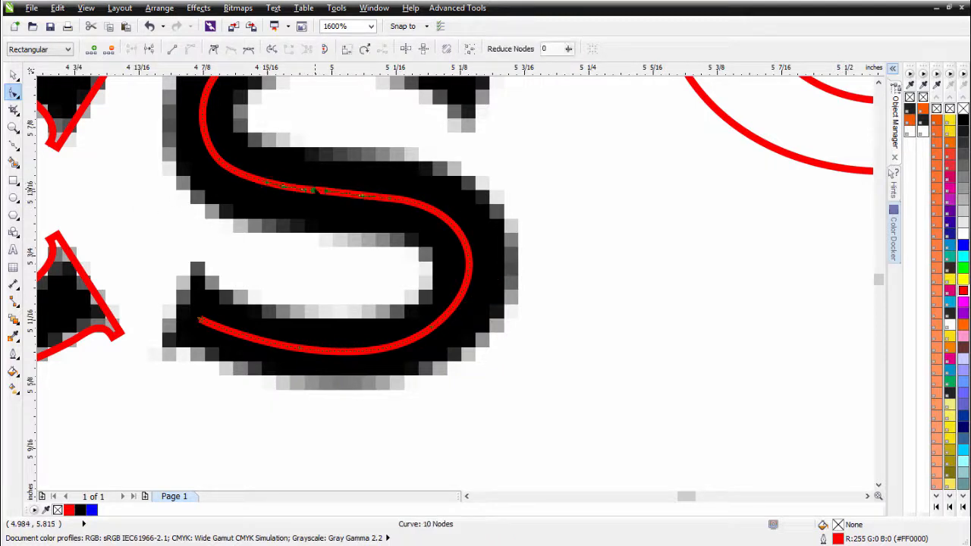
pyautogui.press('Delete')
pyautogui.scroll(-2, 325, 198)
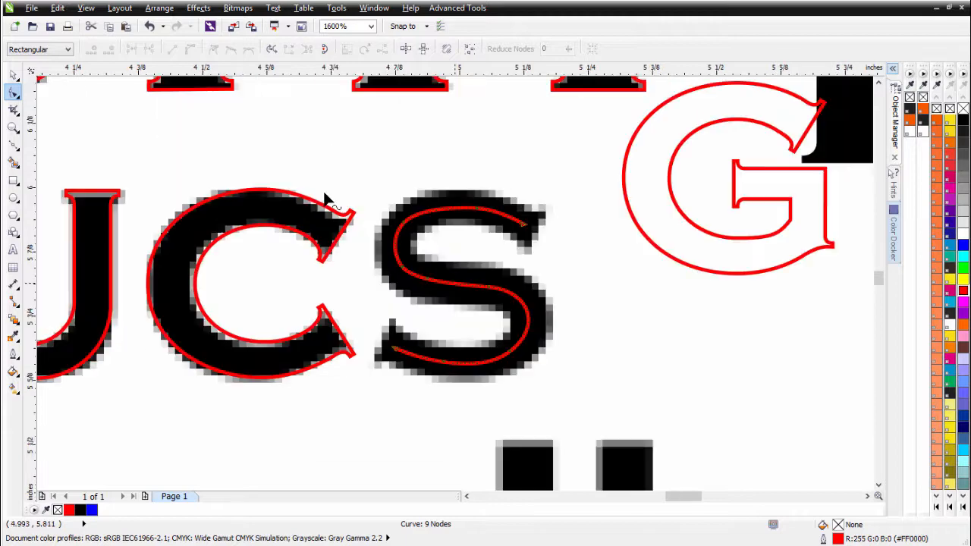
pyautogui.scroll(4, 447, 282)
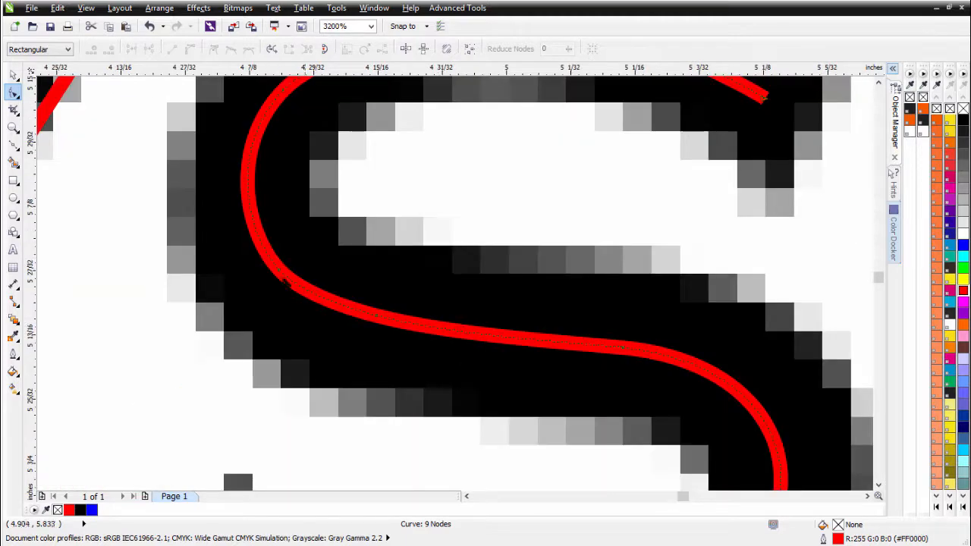
pyautogui.click(249, 185)
pyautogui.doubleClick(245, 181)
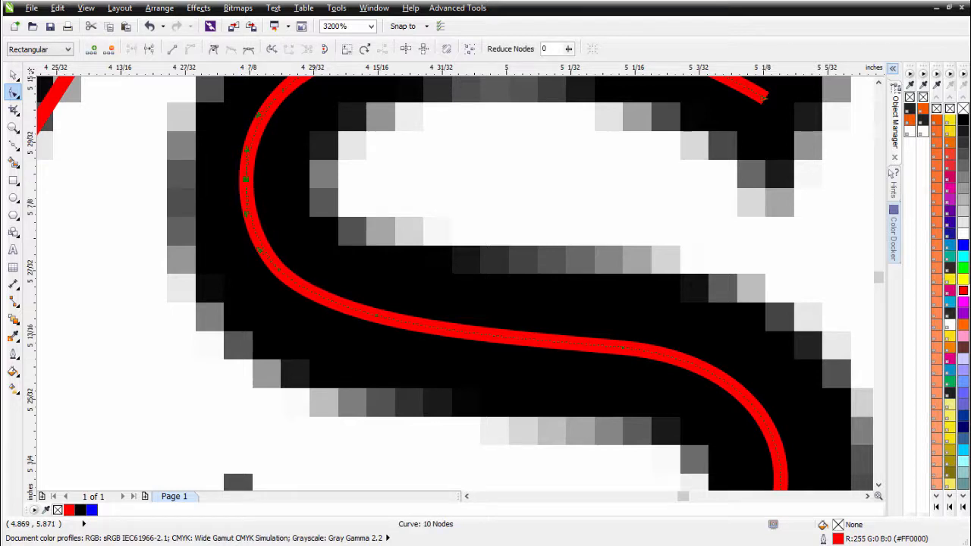
pyautogui.doubleClick(279, 271)
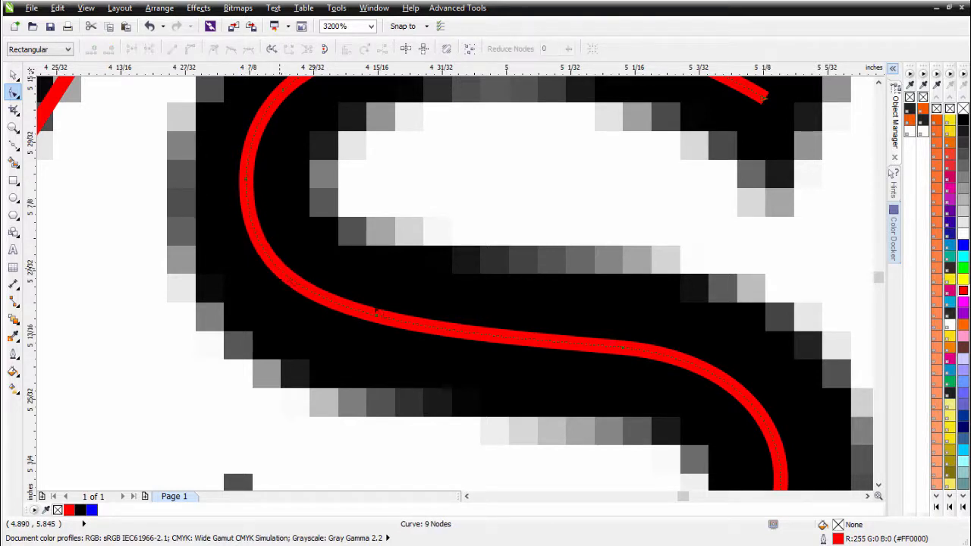
pyautogui.scroll(-1, 468, 307)
pyautogui.scroll(1, 454, 307)
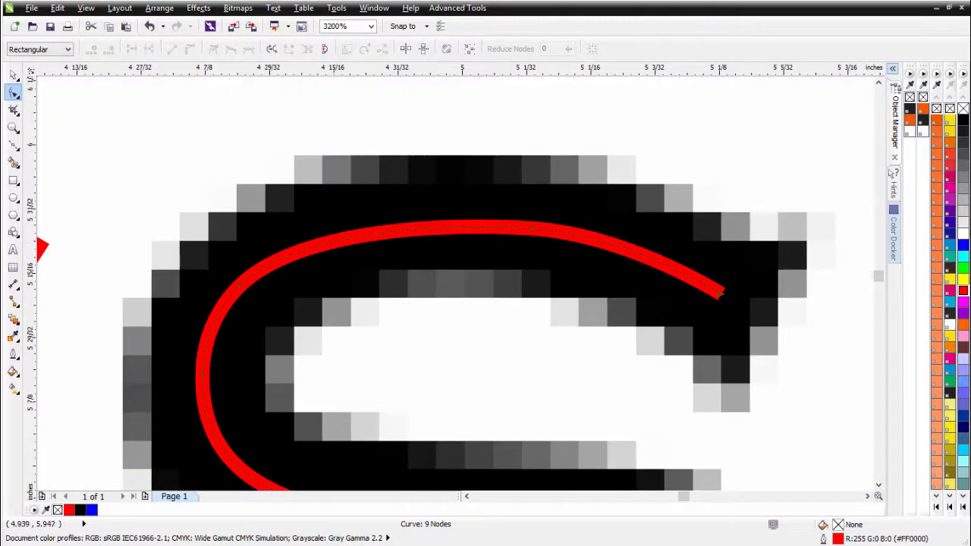
pyautogui.scroll(-2, 464, 297)
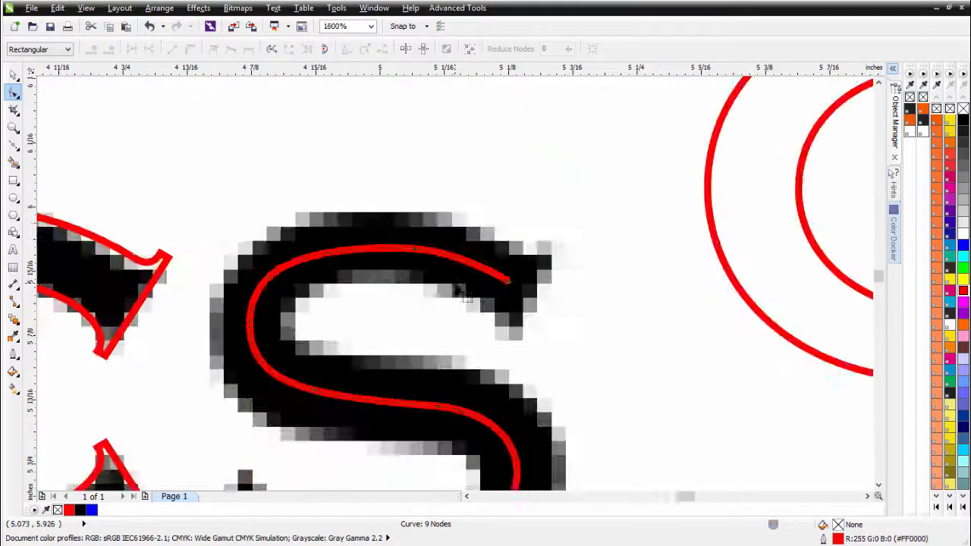
pyautogui.scroll(1, 464, 297)
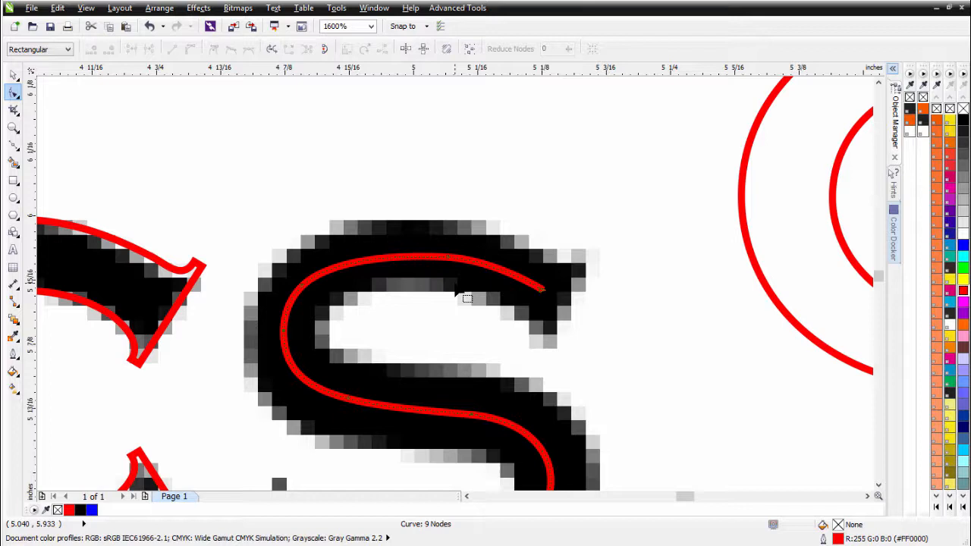
pyautogui.click(13, 74)
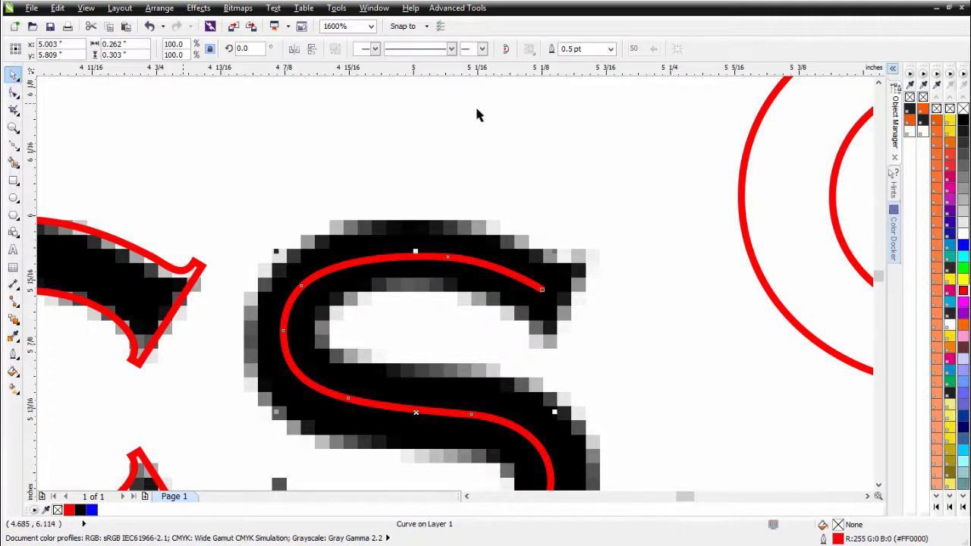
# Try outline widths of 8, 4 and 6 pt on the S centreline.
pyautogui.click(610, 50)
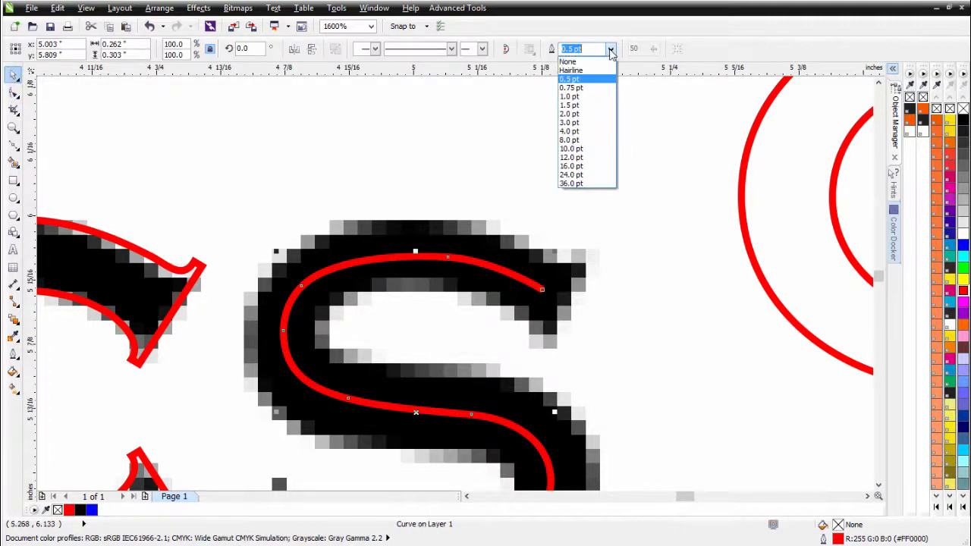
pyautogui.click(595, 141)
pyautogui.click(611, 49)
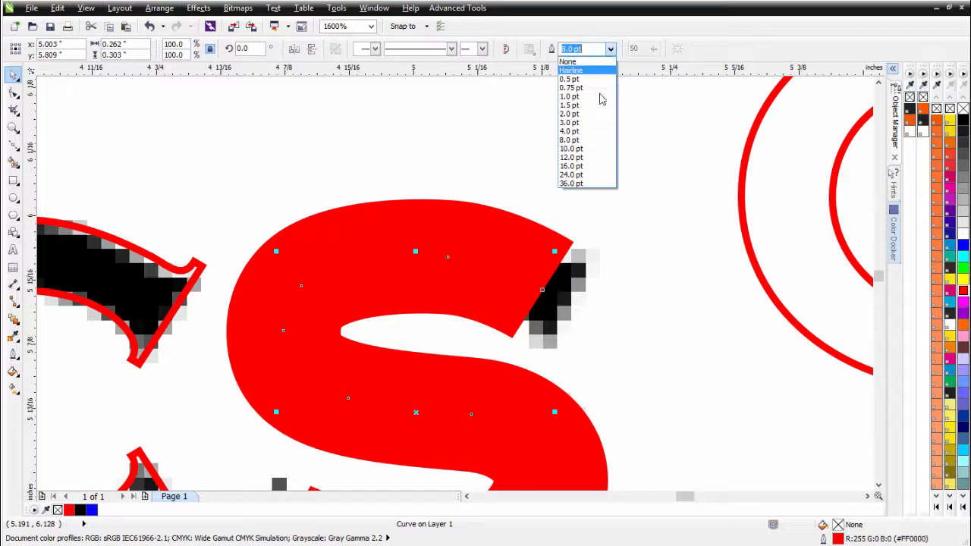
pyautogui.click(590, 133)
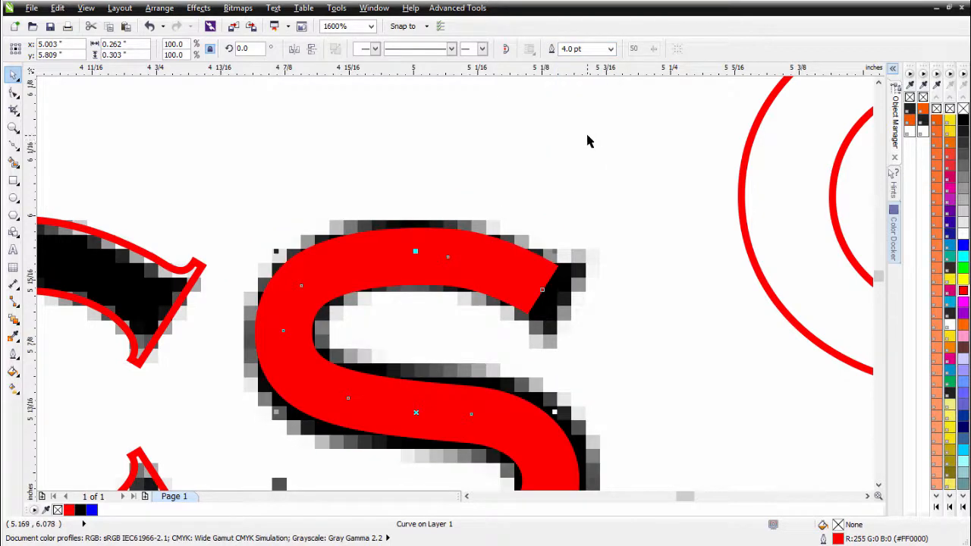
pyautogui.doubleClick(566, 47)
pyautogui.write('6')
pyautogui.press('Return')
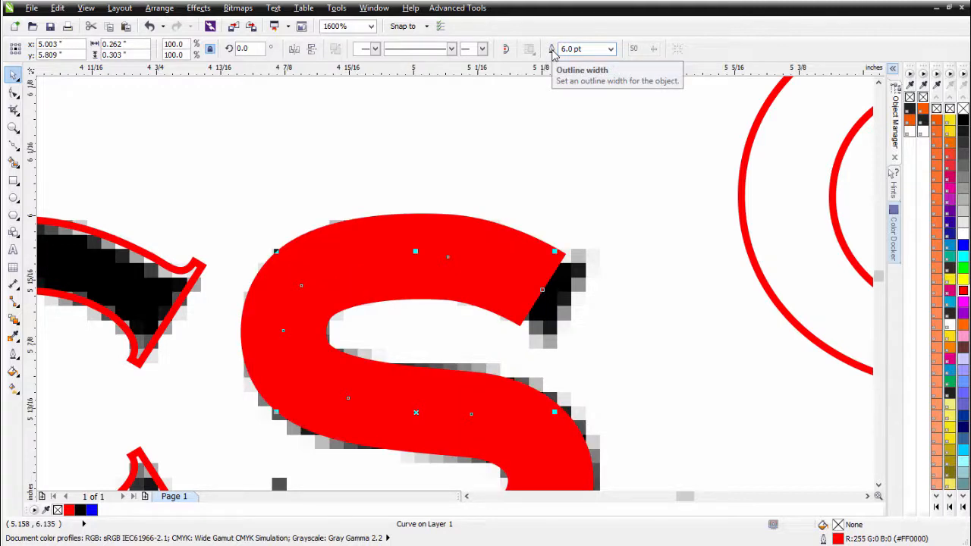
# Set the S centreline's outline width to 5 pt and convert the outline to an object.
pyautogui.moveTo(564, 49); pyautogui.dragTo(556, 47)
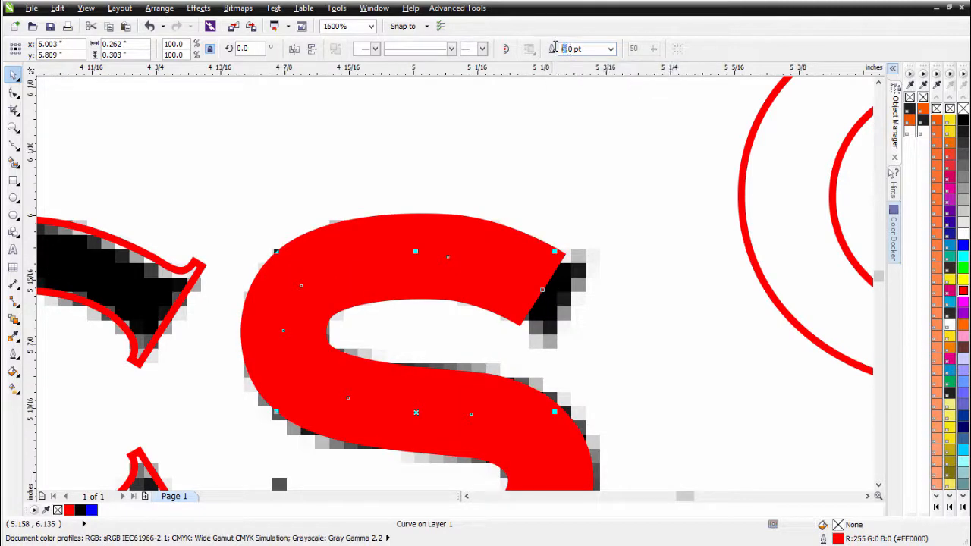
pyautogui.press('Return')
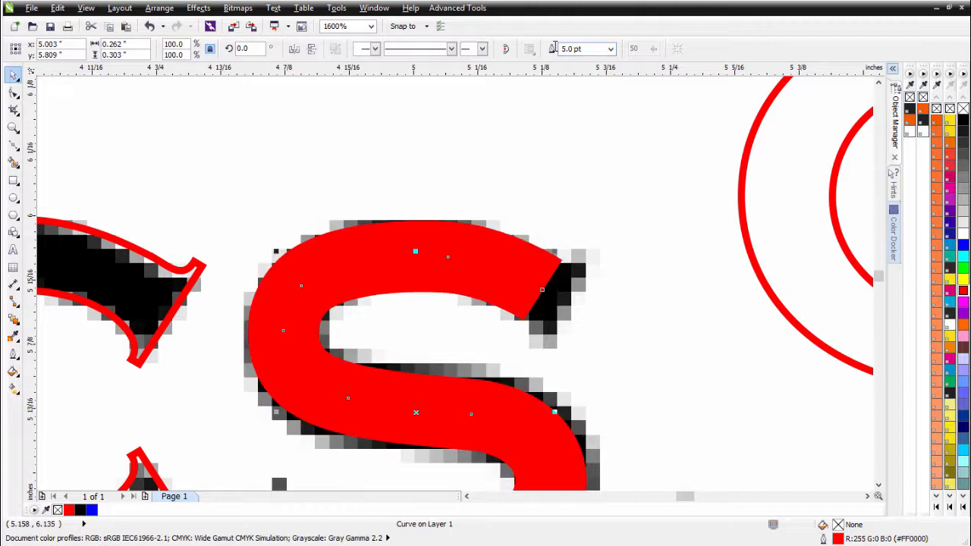
pyautogui.press('F3')
pyautogui.hotkey('shift', 'F2')
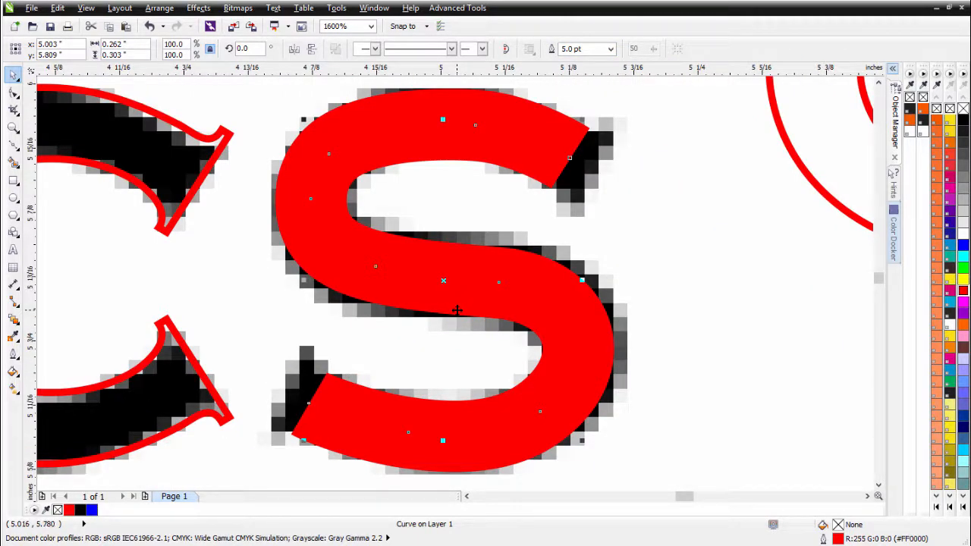
pyautogui.click(161, 8)
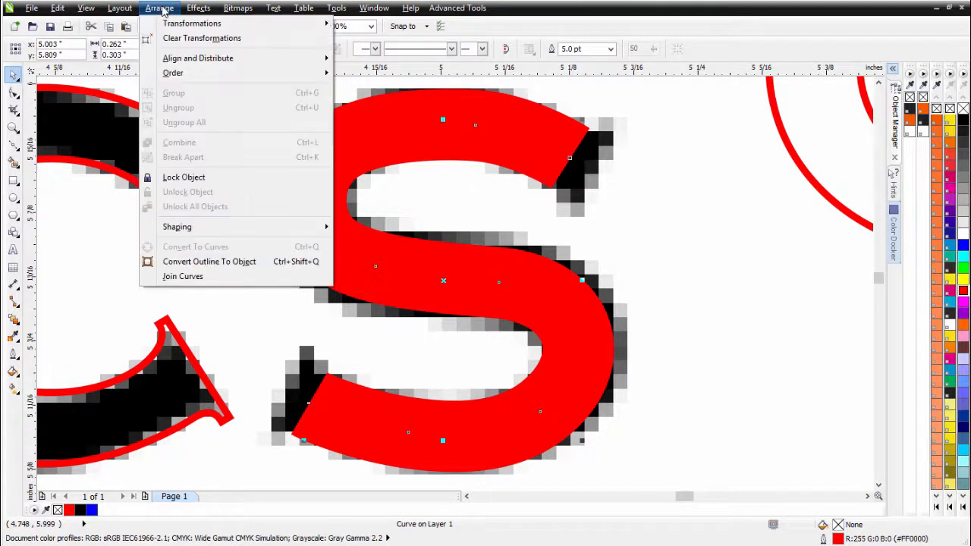
pyautogui.click(209, 261)
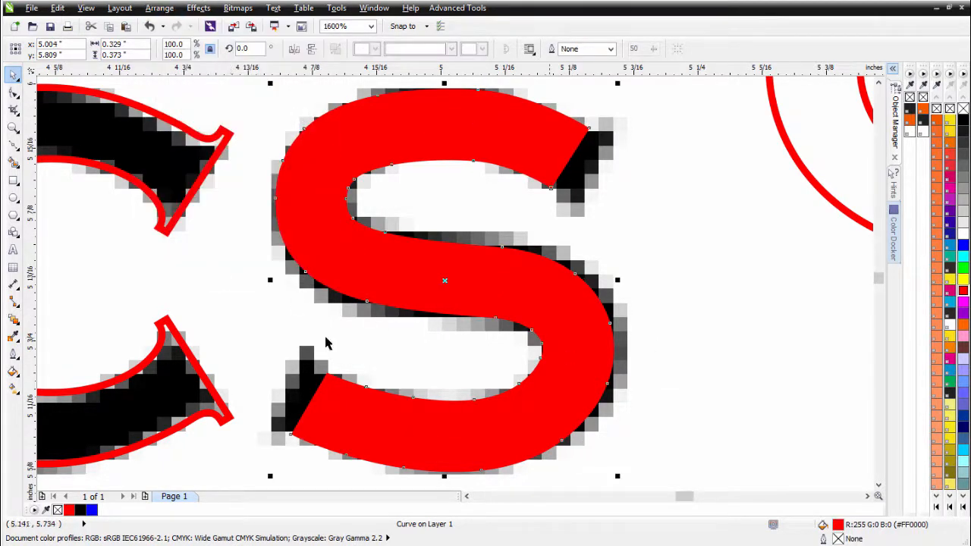
# Select all nodes of the converted S shape and reduce their number.
pyautogui.scroll(-1, 423, 249)
pyautogui.scroll(1, 409, 292)
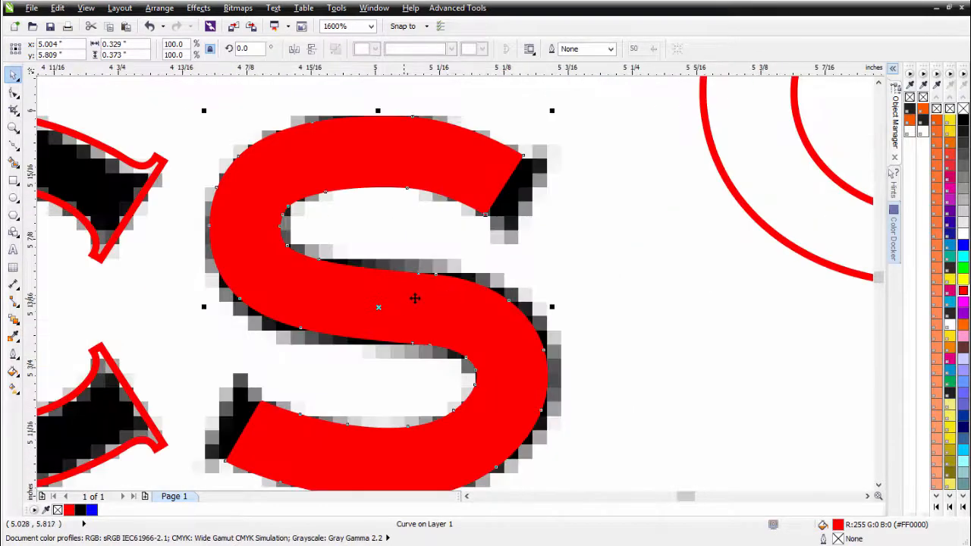
pyautogui.click(13, 91)
pyautogui.scroll(-1, 540, 284)
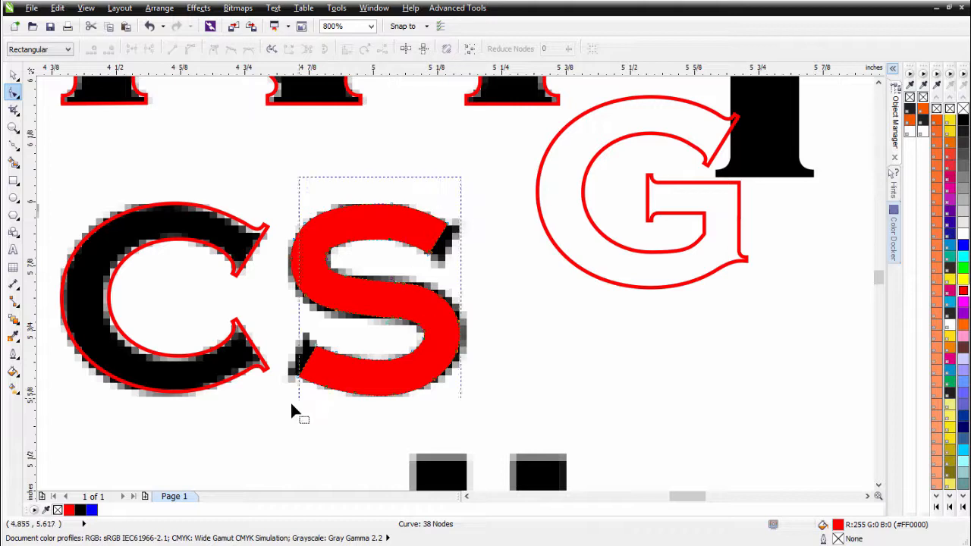
pyautogui.scroll(1, 361, 335)
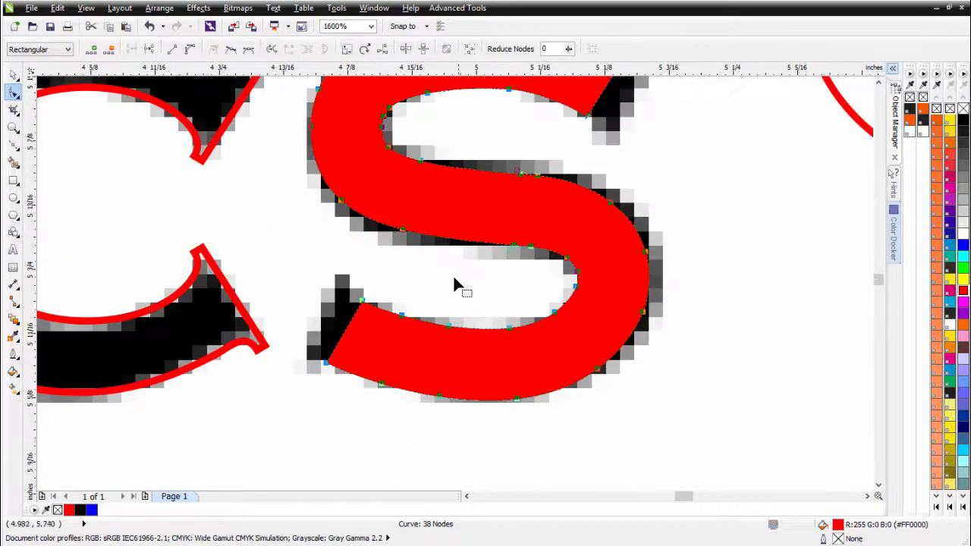
pyautogui.moveTo(569, 52)
pyautogui.mouseDown()
pyautogui.moveTo(580, 67)
pyautogui.moveTo(570, 67)
pyautogui.mouseUp()
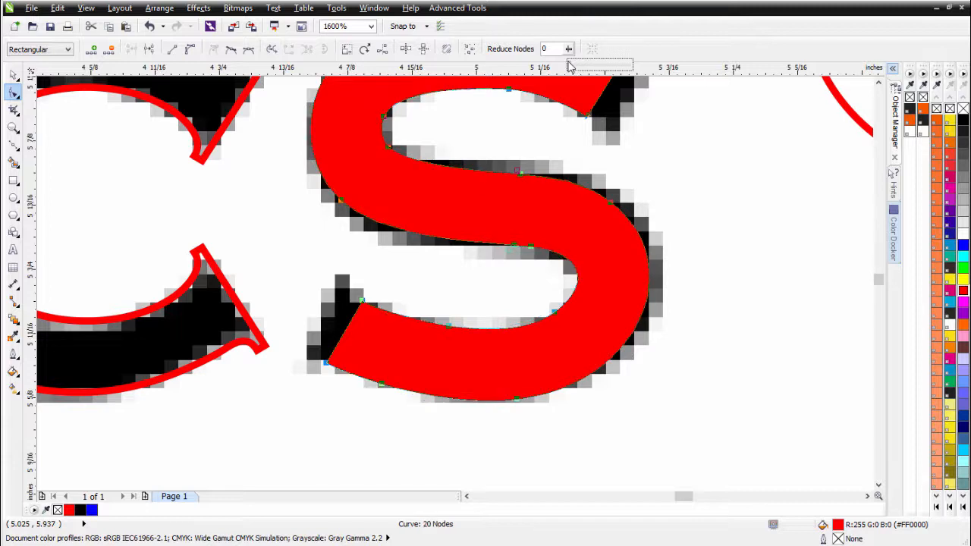
# Reselect the S shape and move the two outer nodes on the upper bowl's left side outward to match the bitmap's edge.
pyautogui.click(269, 165)
pyautogui.scroll(1, 317, 160)
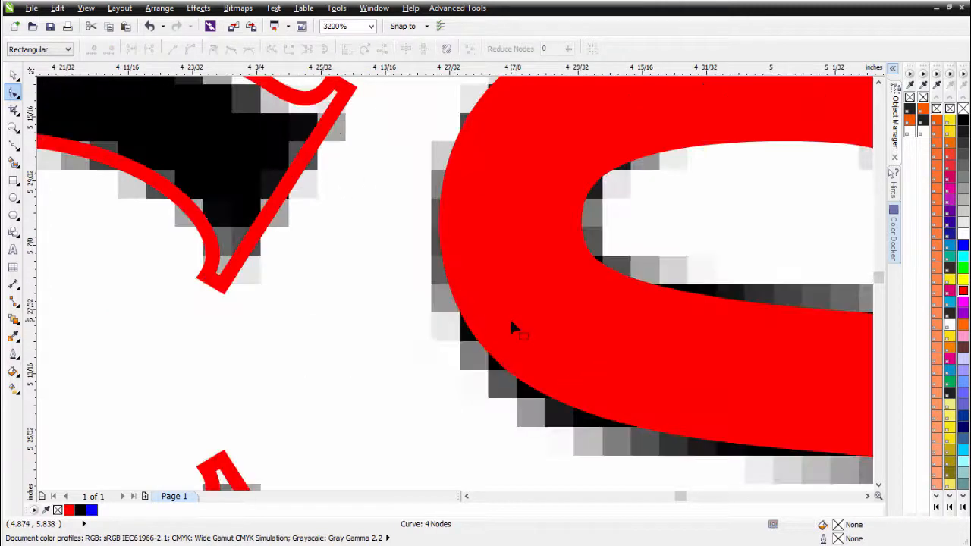
pyautogui.click(511, 324)
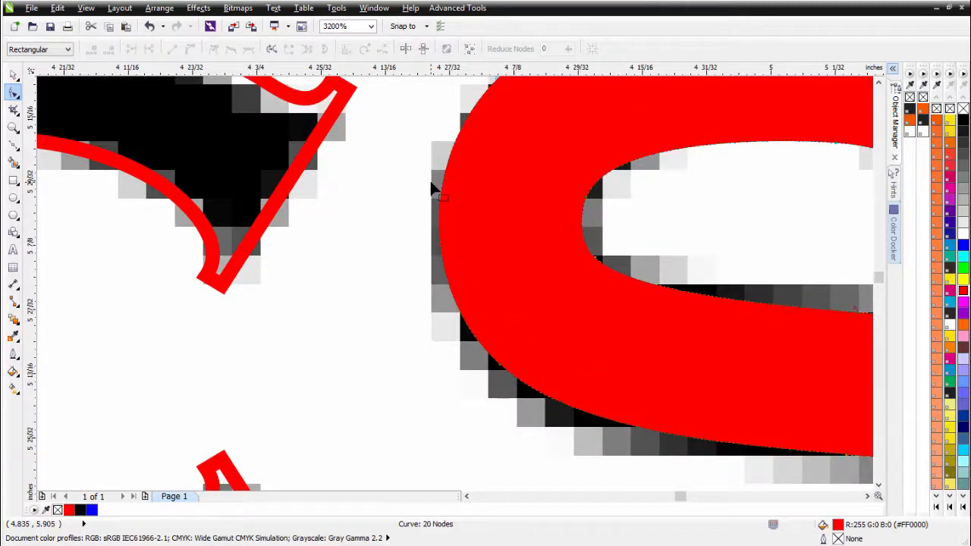
pyautogui.scroll(-1, 434, 188)
pyautogui.moveTo(490, 238); pyautogui.dragTo(483, 233)
pyautogui.moveTo(488, 376); pyautogui.dragTo(484, 386)
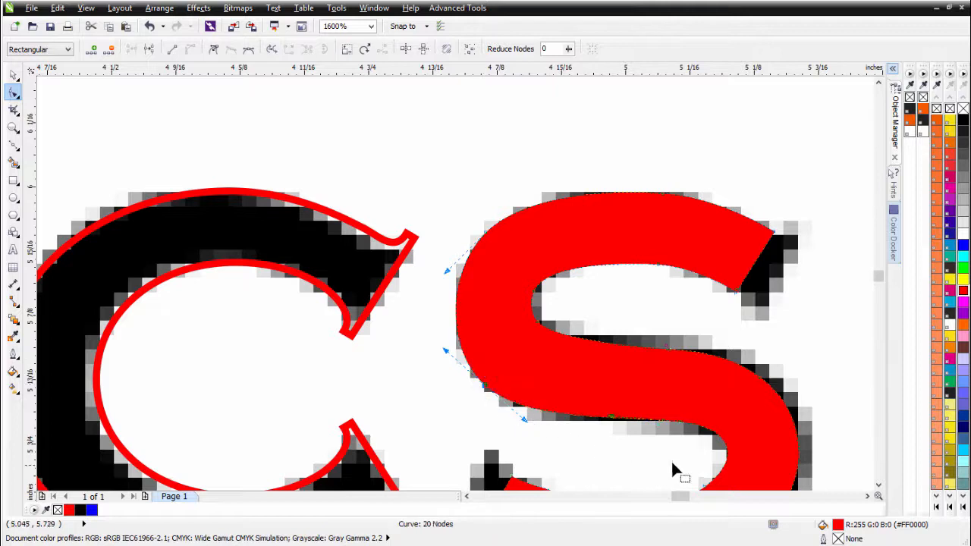
# Remove surplus nodes along the S's diagonal middle stroke and adjust the node on its upper edge to follow the bitmap.
pyautogui.click(652, 422)
pyautogui.moveTo(652, 420); pyautogui.dragTo(640, 430)
pyautogui.press('Delete')
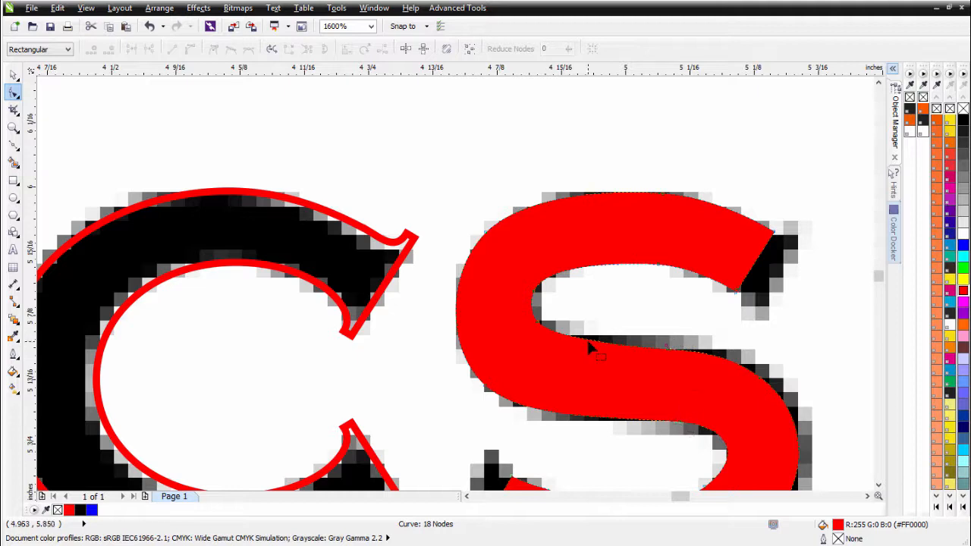
pyautogui.doubleClick(626, 341)
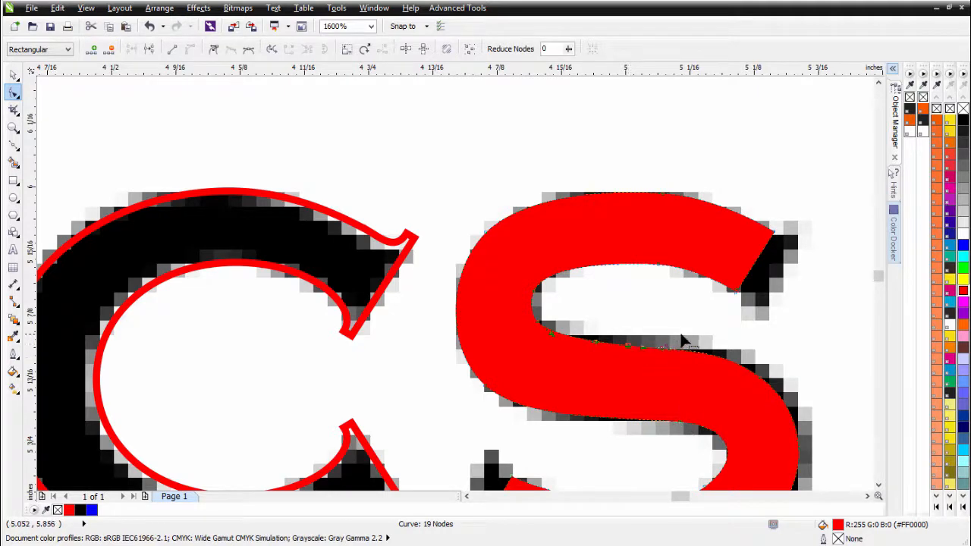
pyautogui.doubleClick(728, 357)
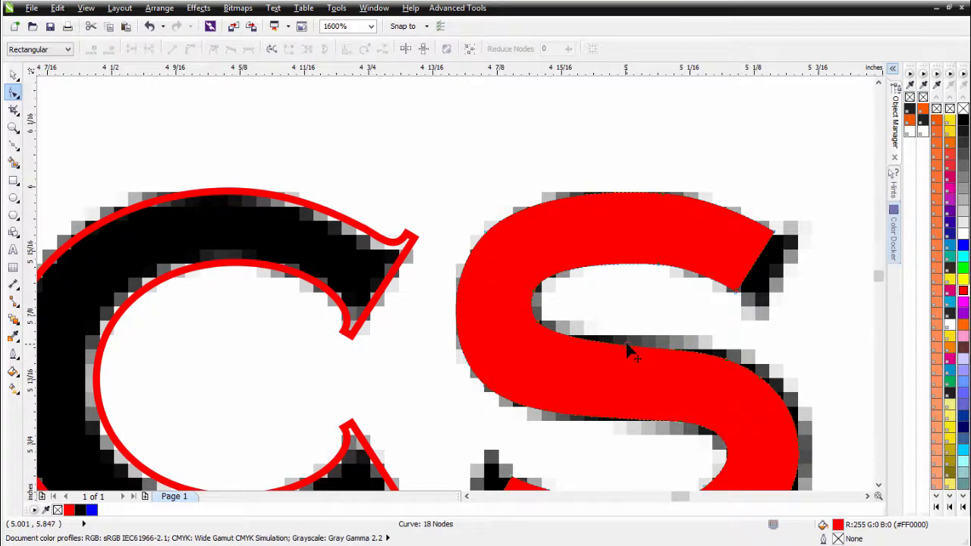
pyautogui.moveTo(625, 341); pyautogui.dragTo(630, 358)
# Switch to Wireframe view and raise the inner edge of the S's upper bowl to the bitmap, replacing its top node with a central one.
pyautogui.scroll(-1, 644, 369)
pyautogui.scroll(2, 466, 299)
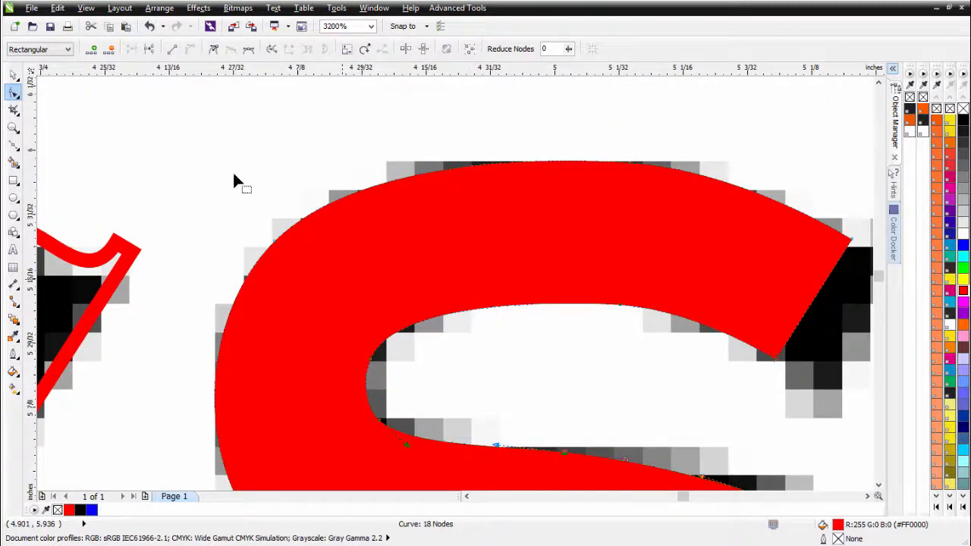
pyautogui.click(88, 9)
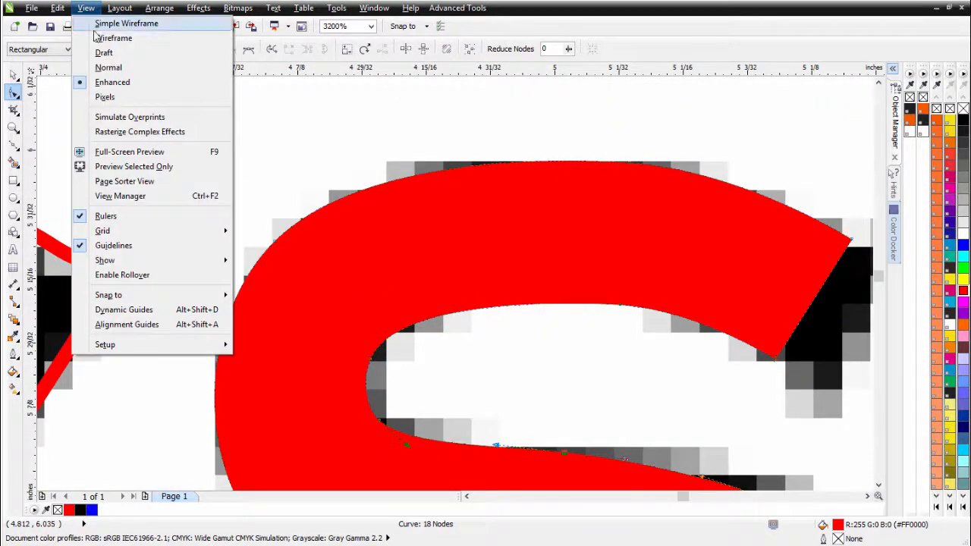
pyautogui.click(99, 38)
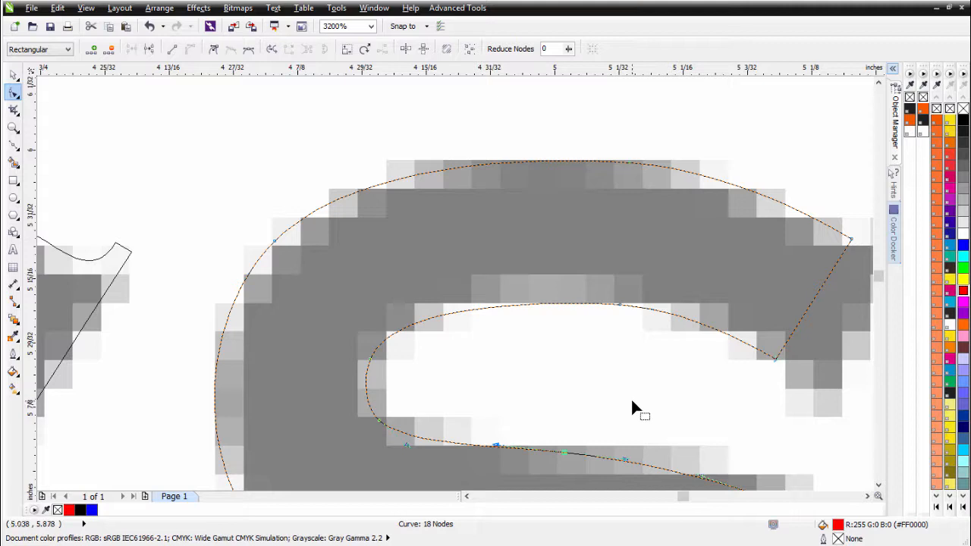
pyautogui.doubleClick(554, 305)
pyautogui.press('Delete')
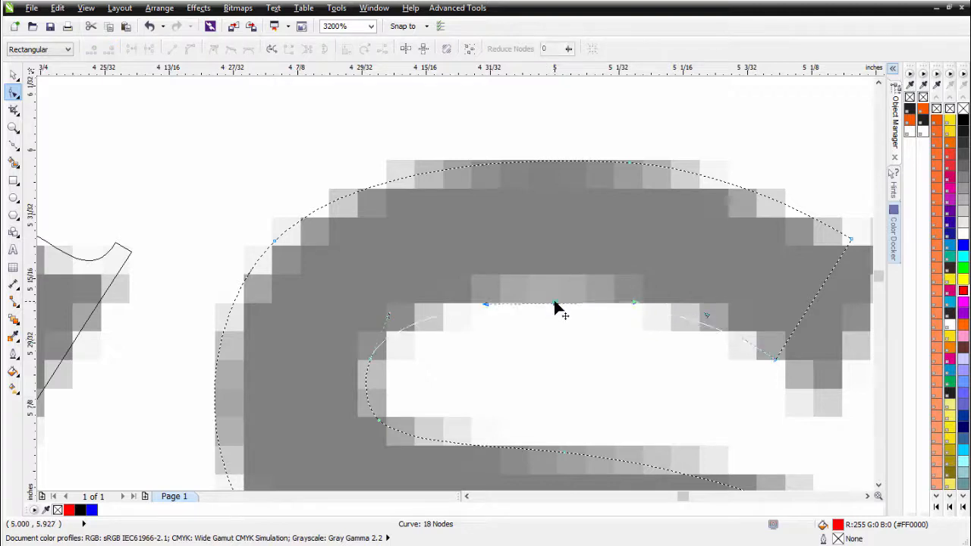
pyautogui.moveTo(553, 301); pyautogui.dragTo(556, 285)
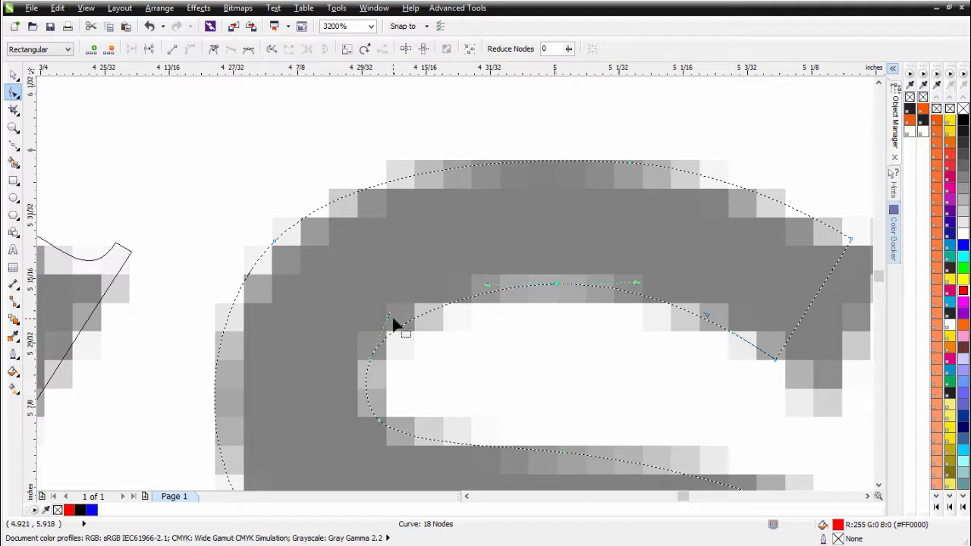
pyautogui.moveTo(388, 315); pyautogui.dragTo(394, 301)
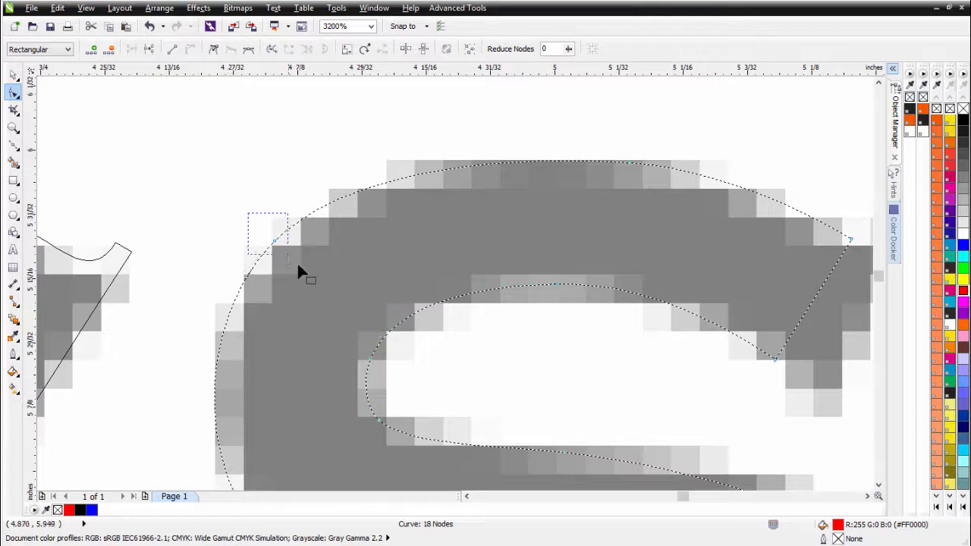
# Move the outer nodes of the S's upper bowl and the outer corner of its upper terminal slightly inward.
pyautogui.moveTo(276, 242); pyautogui.dragTo(284, 249)
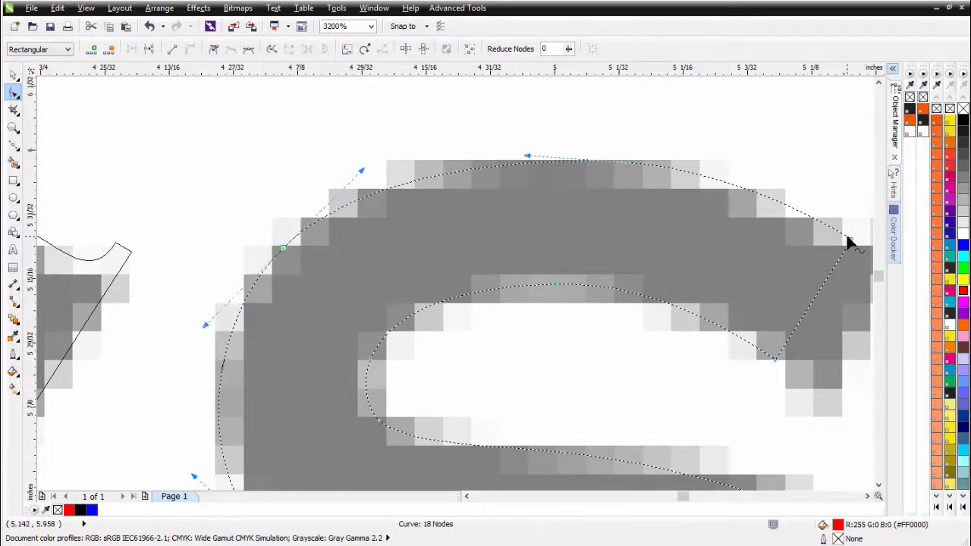
pyautogui.moveTo(851, 241); pyautogui.dragTo(847, 245)
pyautogui.moveTo(630, 162); pyautogui.dragTo(627, 167)
# Nudge the lower bowl's inner right curve inward, raise the lower terminal's outer corner, and rework the nodes on the S's bottom edge.
pyautogui.scroll(-2, 570, 260)
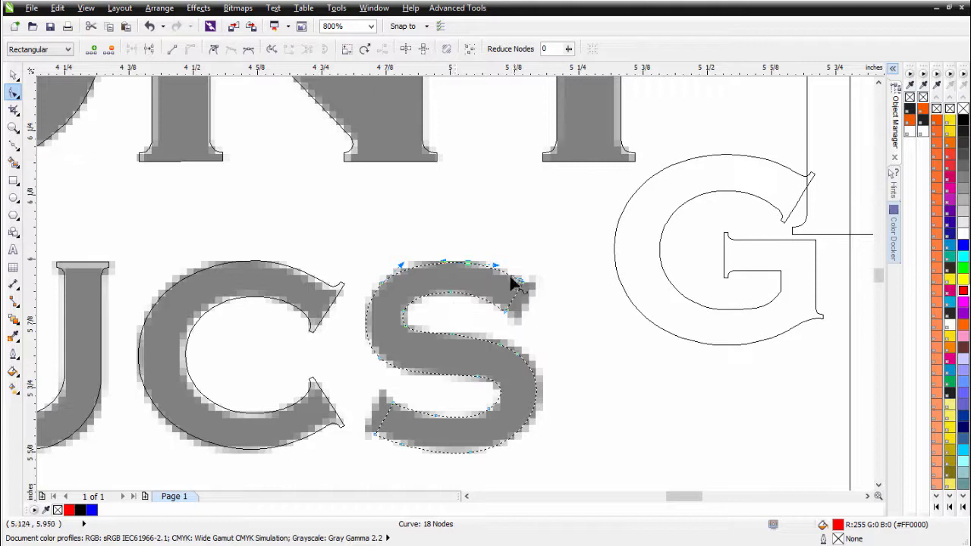
pyautogui.scroll(1, 486, 427)
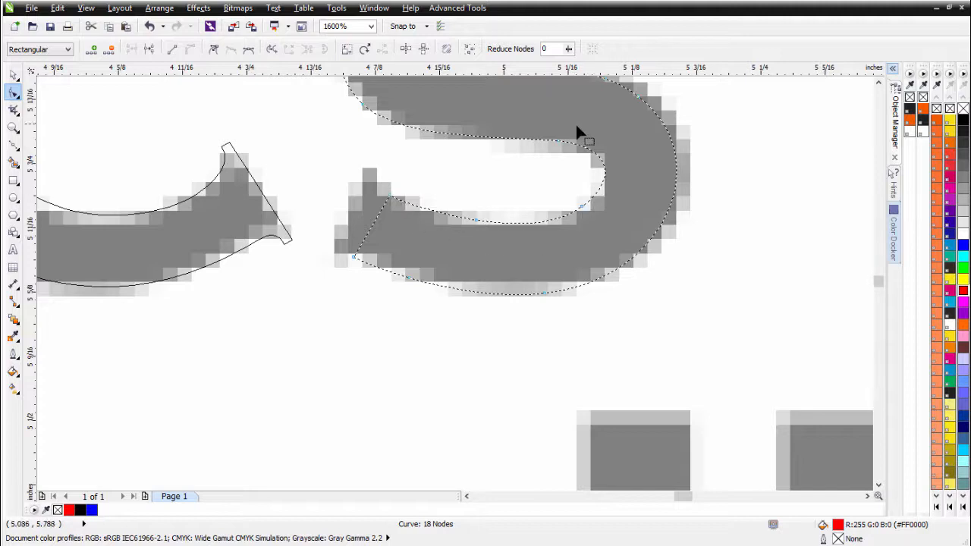
pyautogui.scroll(1, 581, 195)
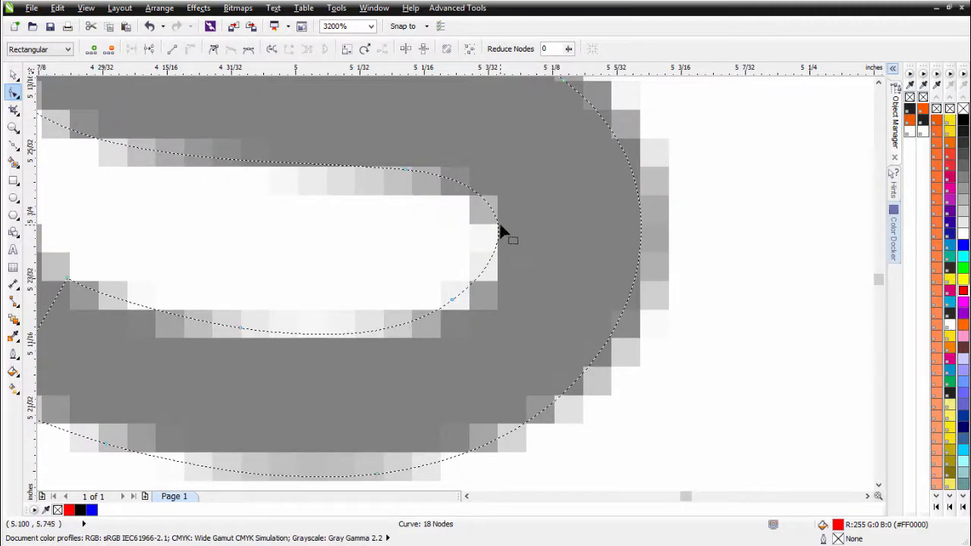
pyautogui.moveTo(498, 229); pyautogui.dragTo(496, 229)
pyautogui.scroll(-2, 347, 372)
pyautogui.scroll(2, 440, 292)
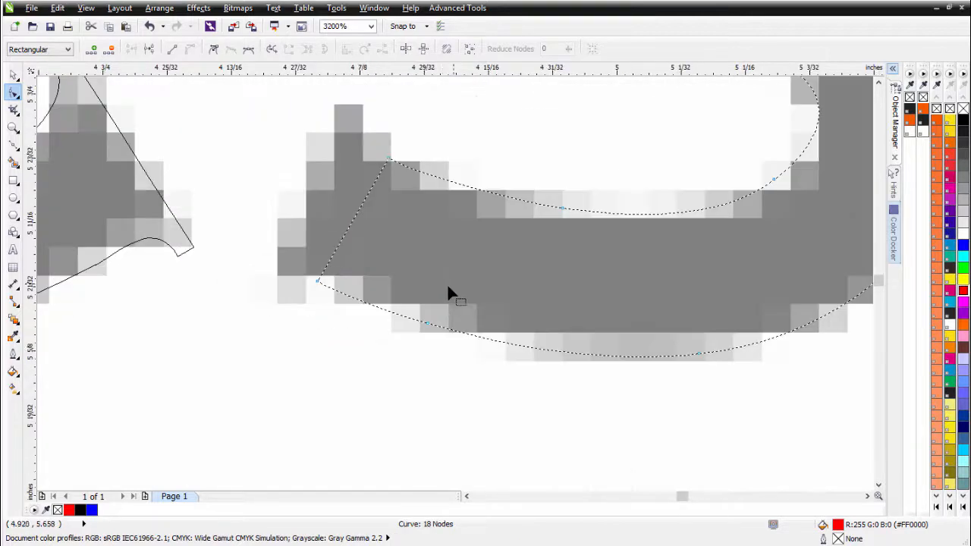
pyautogui.moveTo(318, 282); pyautogui.dragTo(322, 272)
pyautogui.moveTo(699, 353); pyautogui.dragTo(701, 348)
pyautogui.doubleClick(517, 346)
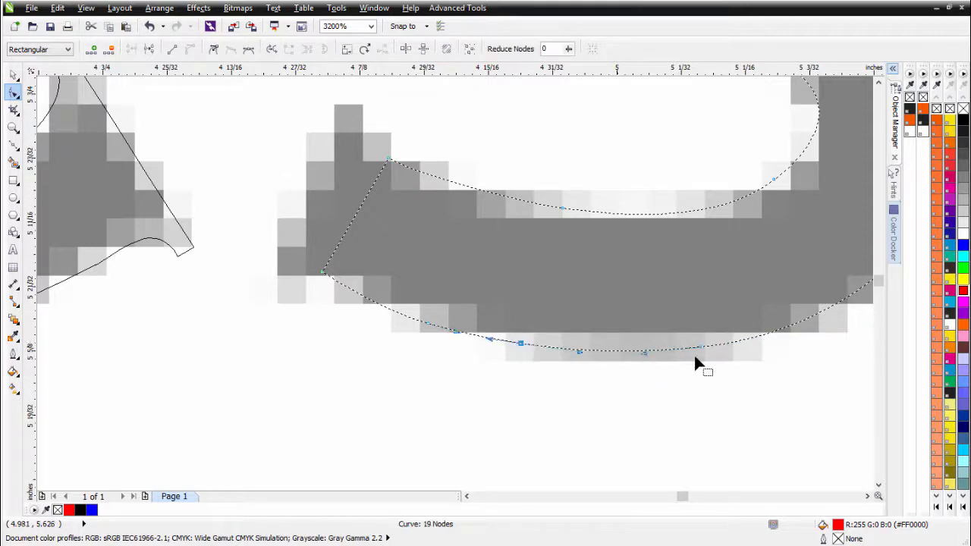
pyautogui.click(699, 342)
pyautogui.doubleClick(701, 346)
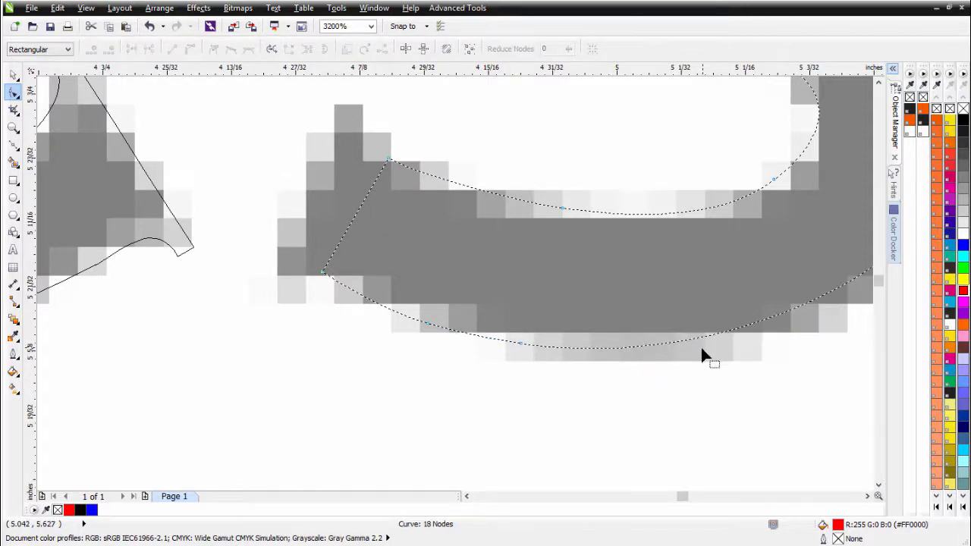
# Fit the lower bowl's outer curve to the bitmap by adding a node at its lower right, removing surplus bottom nodes and adjusting the rest.
pyautogui.scroll(-1, 717, 332)
pyautogui.scroll(1, 455, 286)
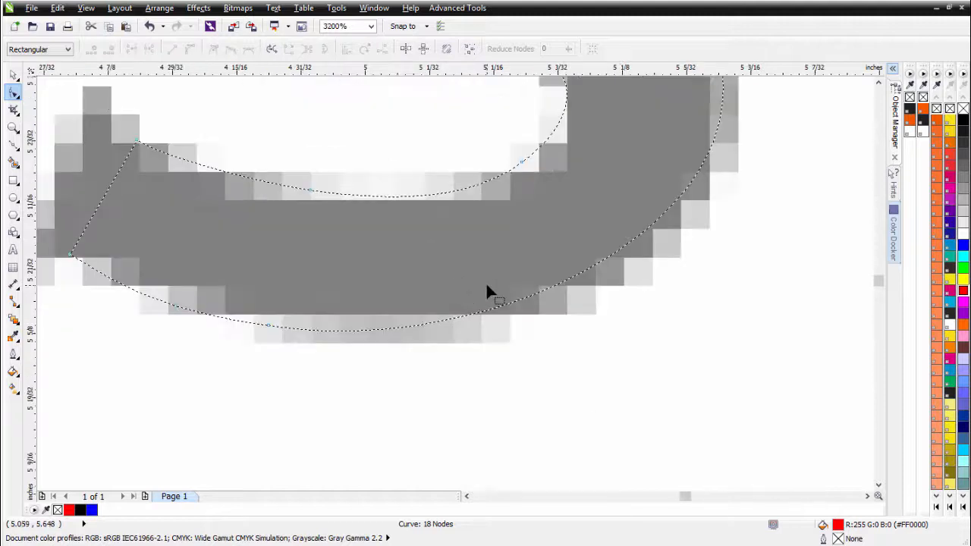
pyautogui.doubleClick(489, 292)
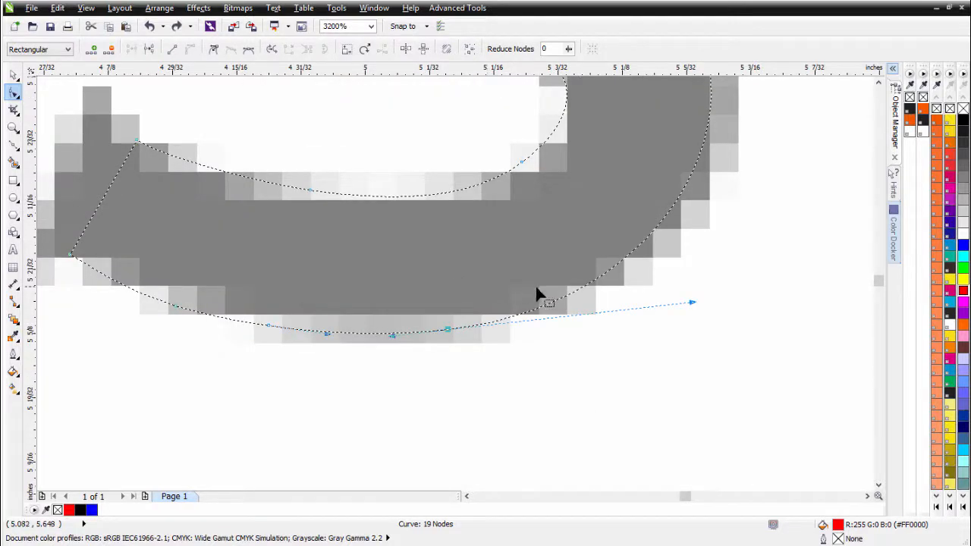
pyautogui.doubleClick(626, 258)
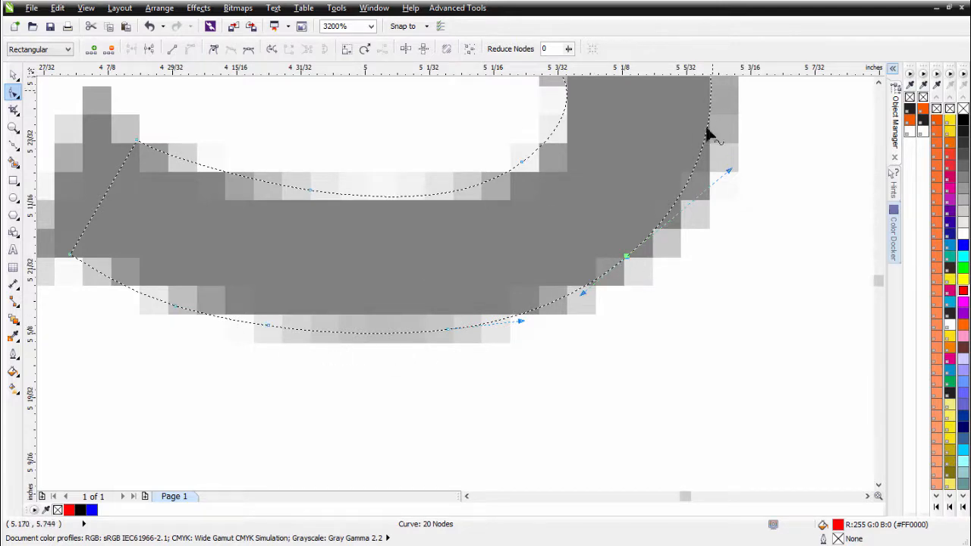
pyautogui.doubleClick(267, 323)
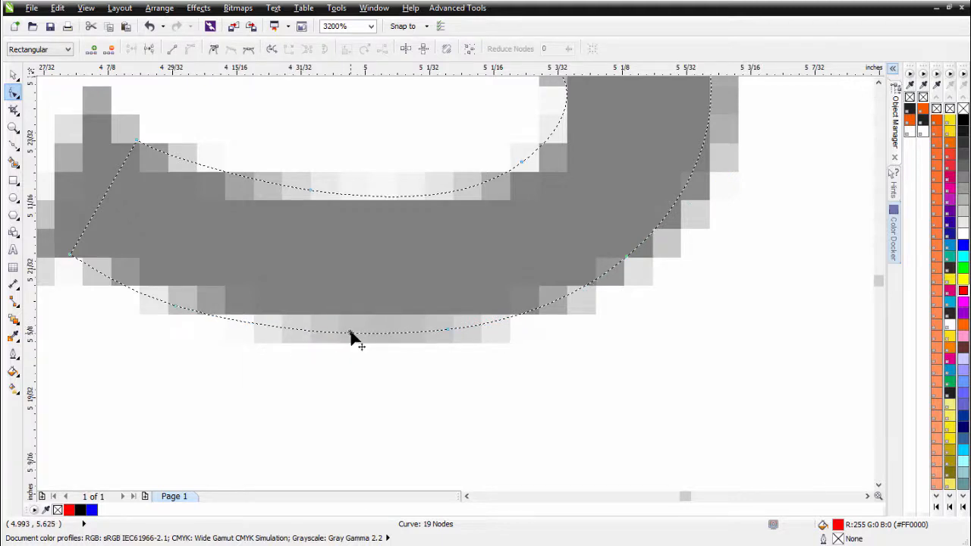
pyautogui.moveTo(351, 336); pyautogui.dragTo(351, 332)
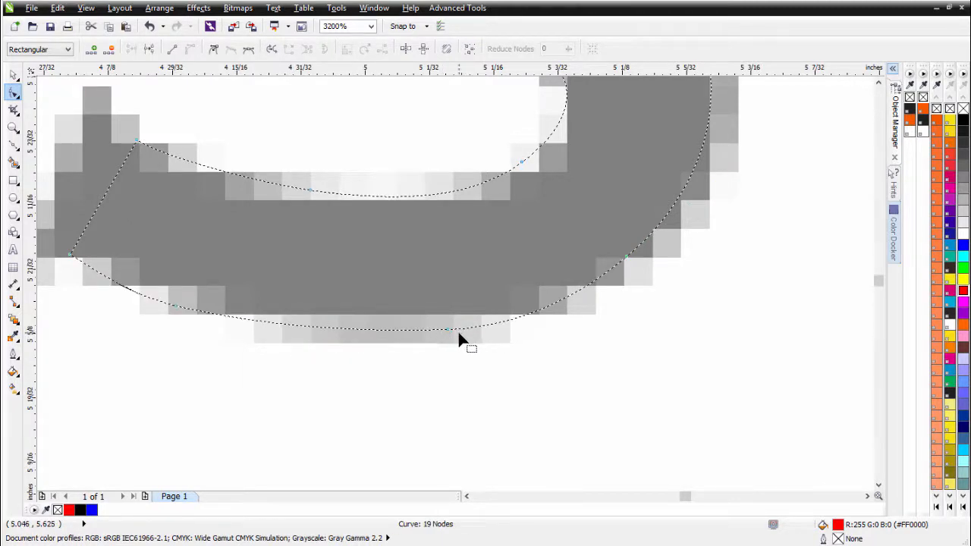
pyautogui.doubleClick(446, 329)
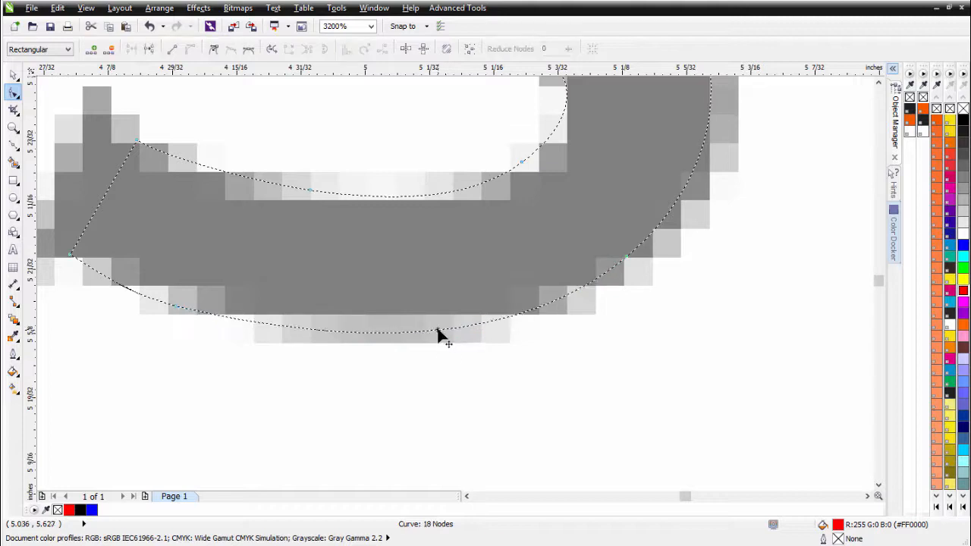
pyautogui.moveTo(438, 334); pyautogui.dragTo(427, 326)
pyautogui.moveTo(176, 306); pyautogui.dragTo(177, 303)
pyautogui.scroll(-1, 333, 210)
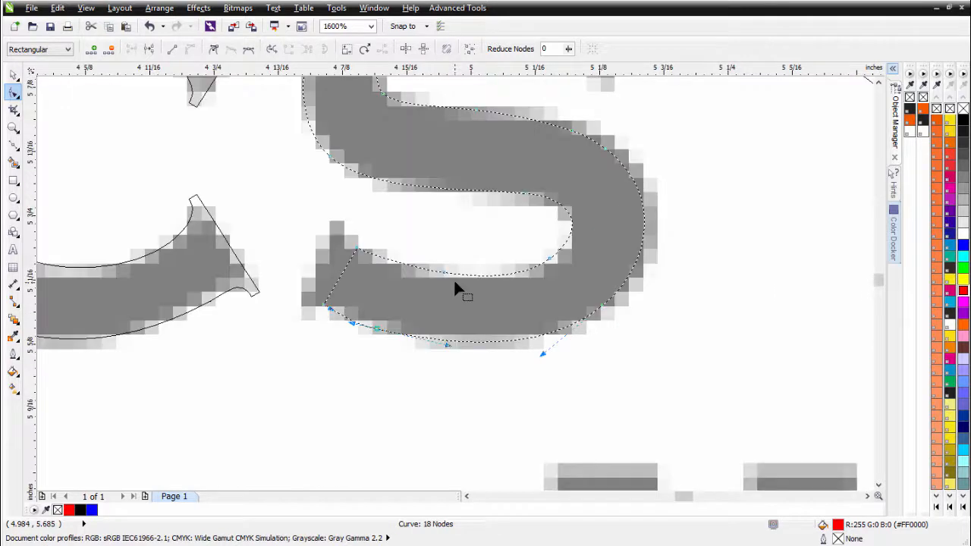
# Switch back to Enhanced view and check the filled S against the rest of the GUCS lettering.
pyautogui.scroll(-1, 453, 278)
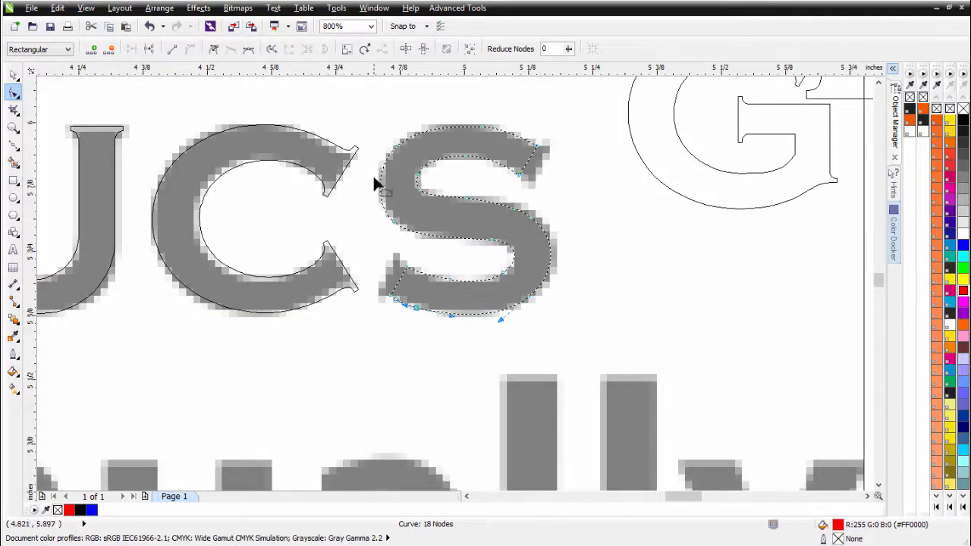
pyautogui.click(86, 8)
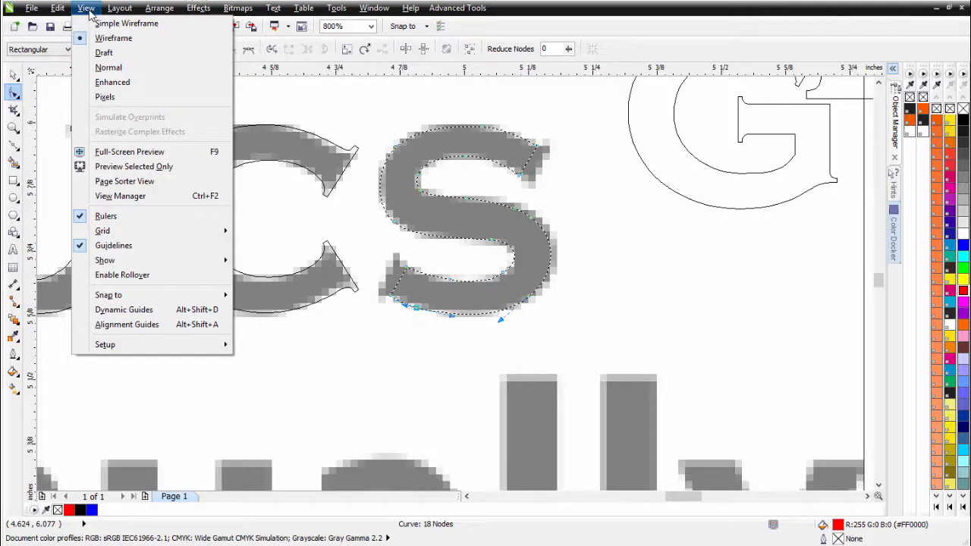
pyautogui.click(112, 82)
pyautogui.scroll(-1, 412, 190)
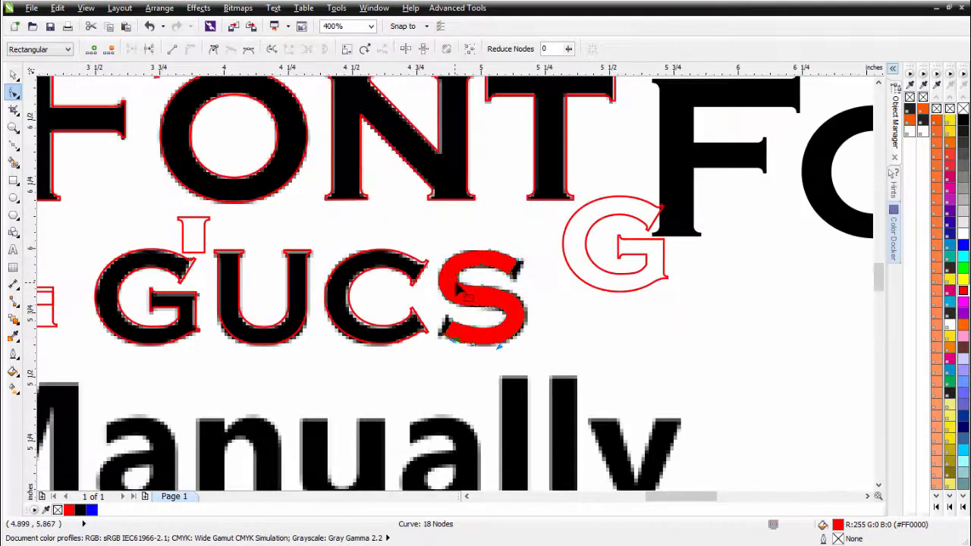
pyautogui.scroll(1, 458, 287)
pyautogui.scroll(-1, 382, 272)
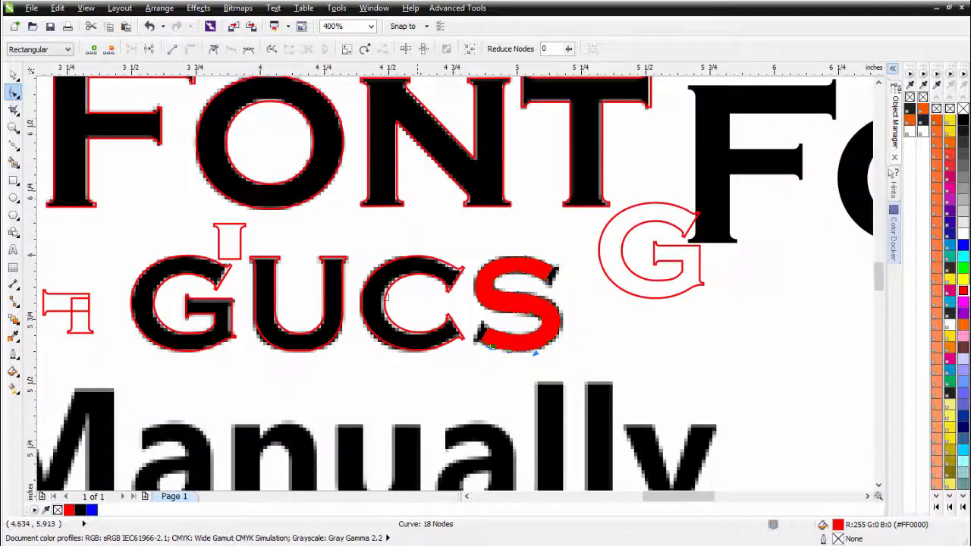
# Place a copy of the small serif shape above the G and U at the S's upper terminal.
pyautogui.click(233, 234)
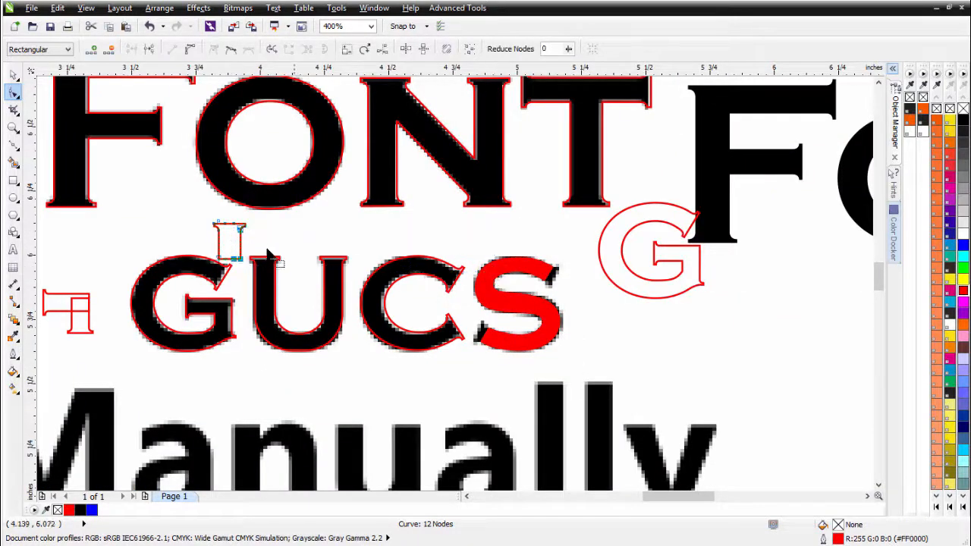
pyautogui.click(13, 75)
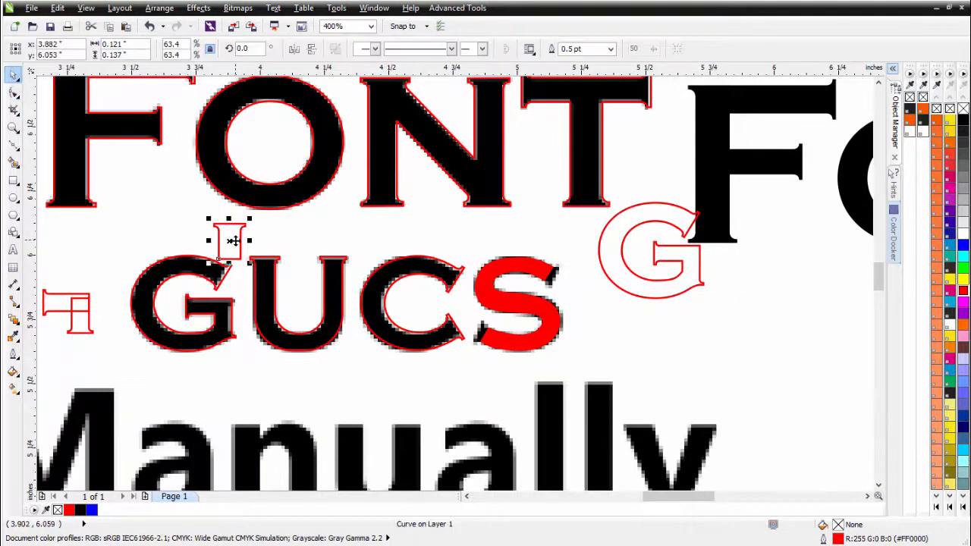
pyautogui.moveTo(234, 240); pyautogui.dragTo(559, 273)
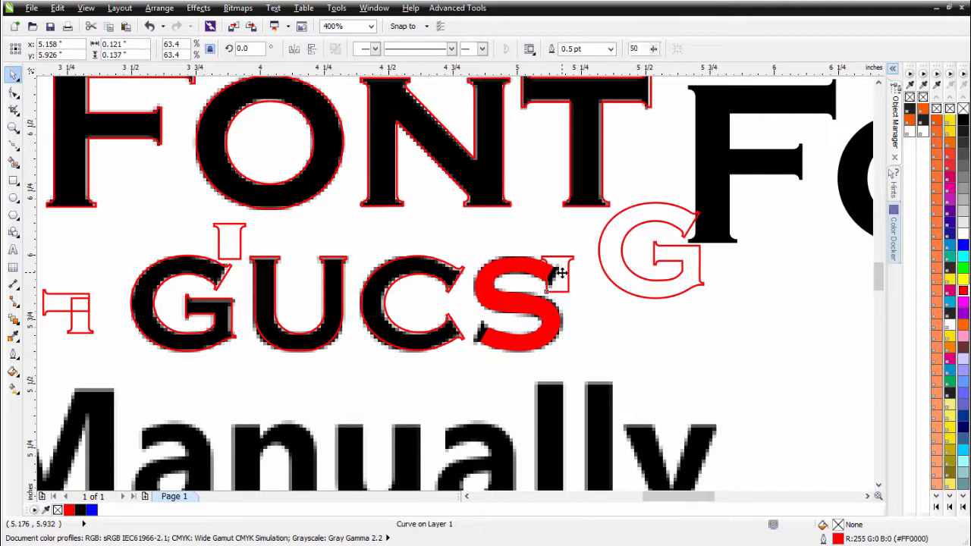
# Shorten the serif copy by moving its bottom nodes up to just below the serif's curves.
pyautogui.scroll(2, 589, 266)
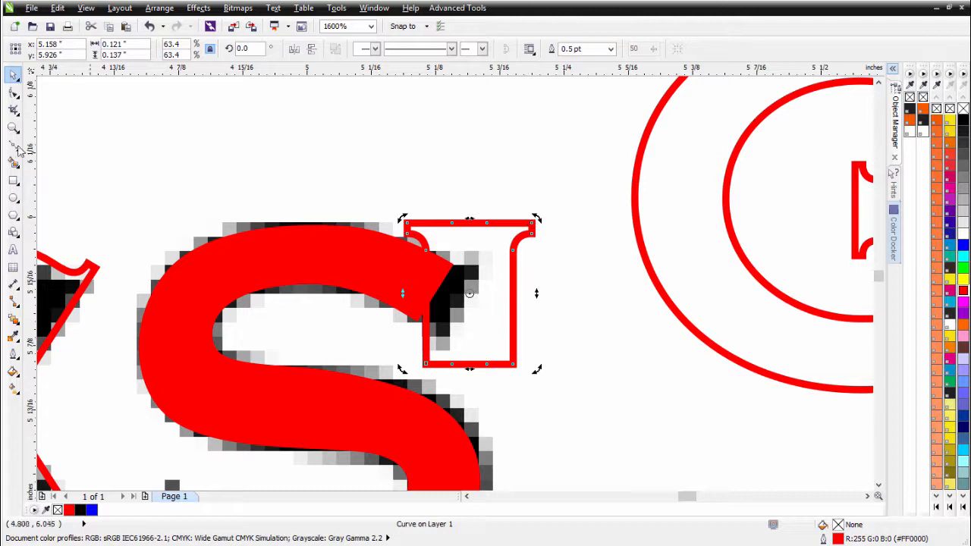
pyautogui.click(14, 91)
pyautogui.moveTo(561, 327); pyautogui.dragTo(421, 370)
pyautogui.moveTo(488, 366); pyautogui.dragTo(488, 277)
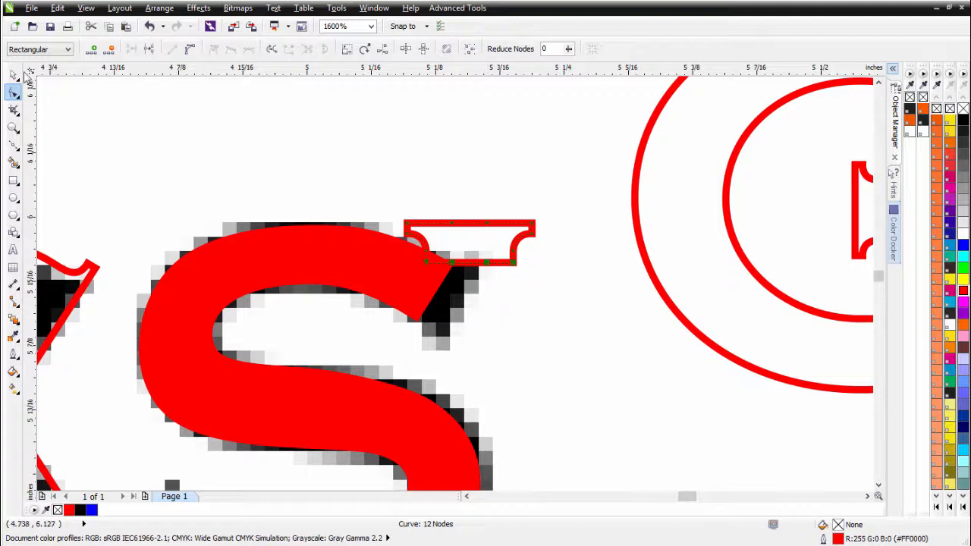
# Create a duplicate of the shortened serif rotated 237.6 degrees to match the slant of the S's upper terminal.
pyautogui.click(14, 75)
pyautogui.click(465, 241)
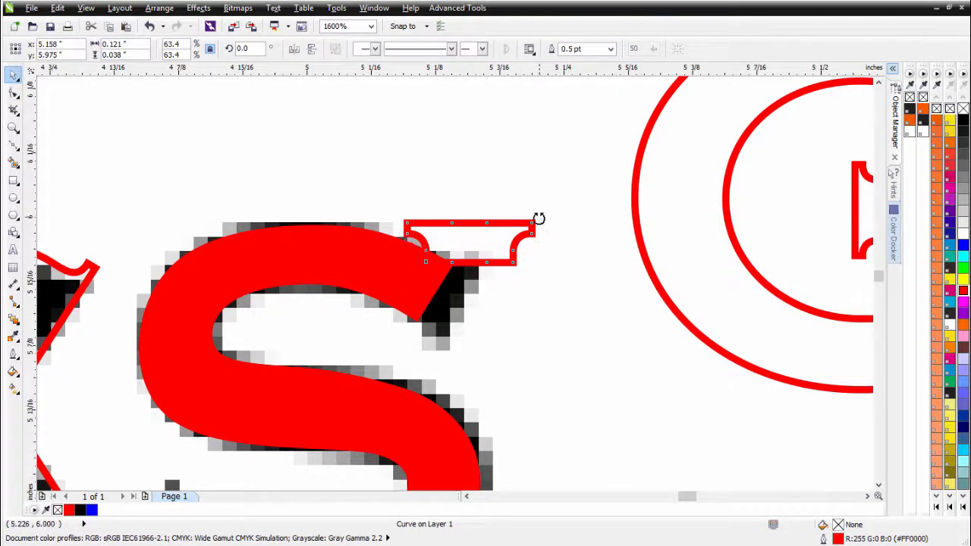
pyautogui.moveTo(536, 218); pyautogui.dragTo(451, 331)
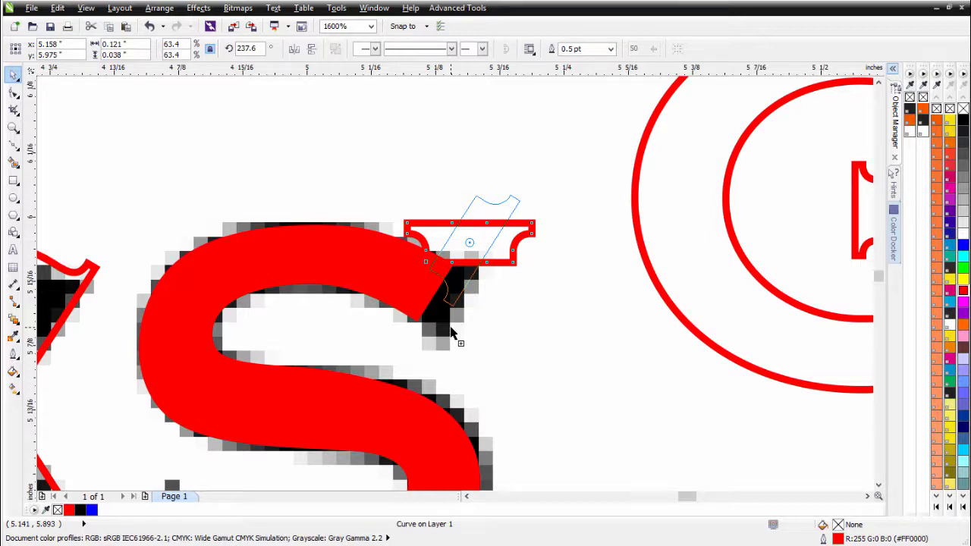
pyautogui.moveTo(451, 331); pyautogui.dragTo(451, 332)
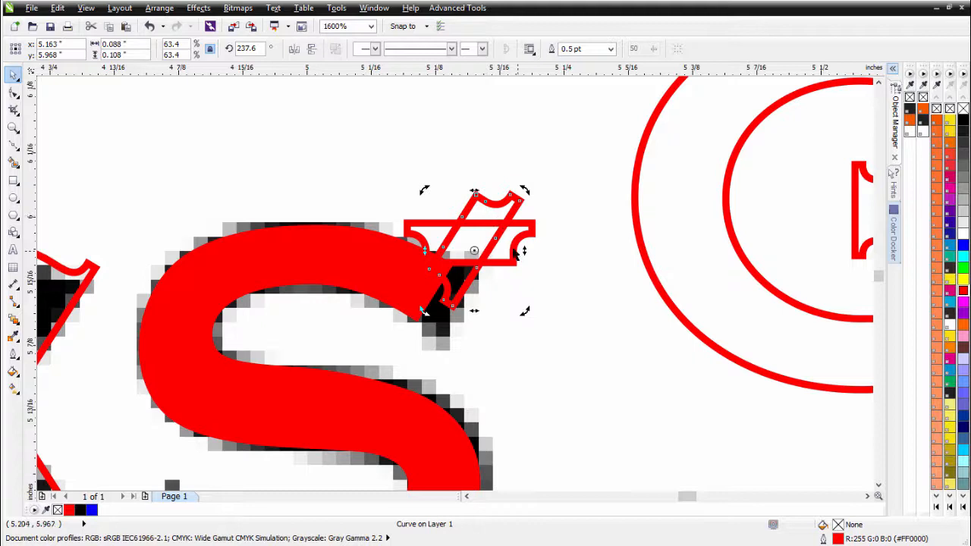
# Set the unrotated serif aside below the large G outline and fit the slanted copy to the S's upper terminal, scaled to 49.4%.
pyautogui.moveTo(514, 251); pyautogui.dragTo(706, 437)
pyautogui.click(489, 234)
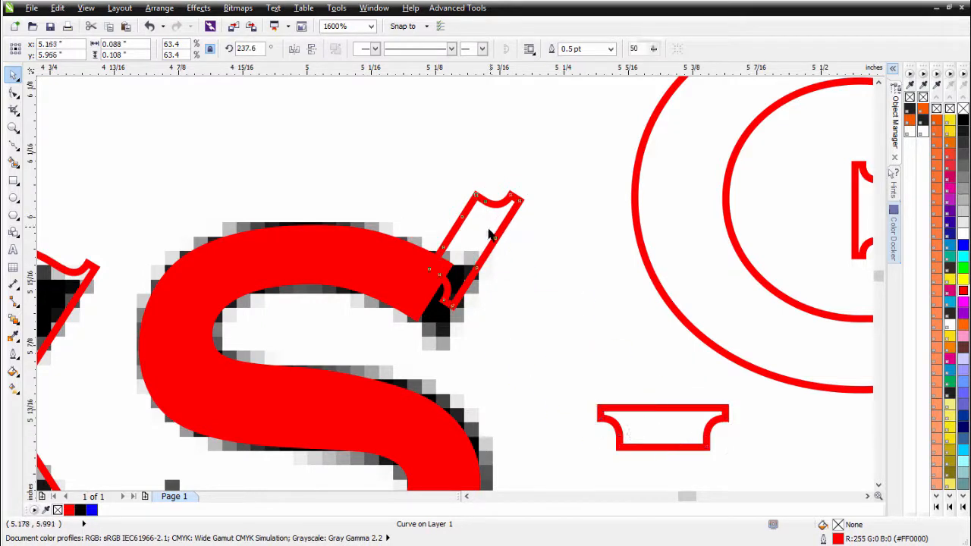
pyautogui.moveTo(489, 234); pyautogui.dragTo(467, 275)
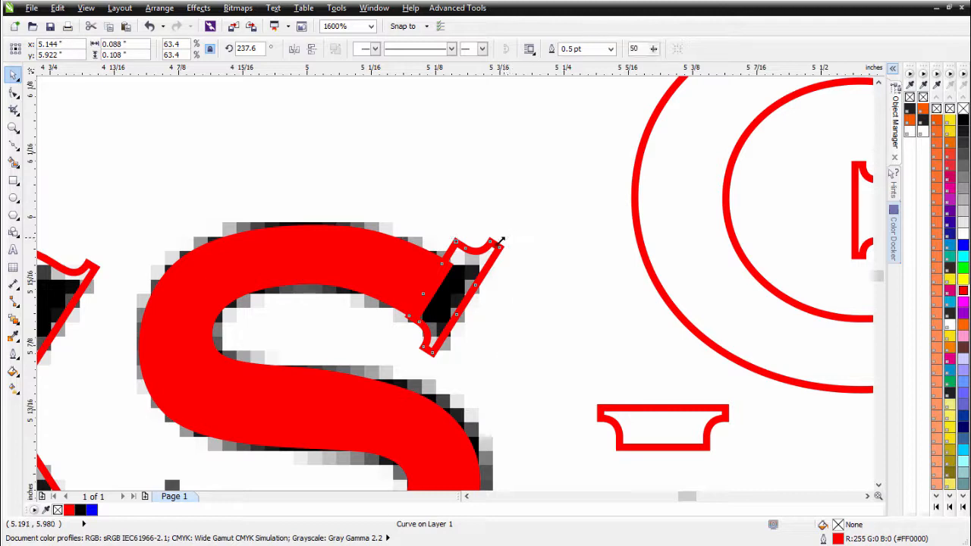
pyautogui.moveTo(500, 241); pyautogui.dragTo(483, 253)
# Switch to Wireframe view and fine-tune the slanted serif's placement so its edges meet the S outline at the upper terminal.
pyautogui.scroll(2, 390, 309)
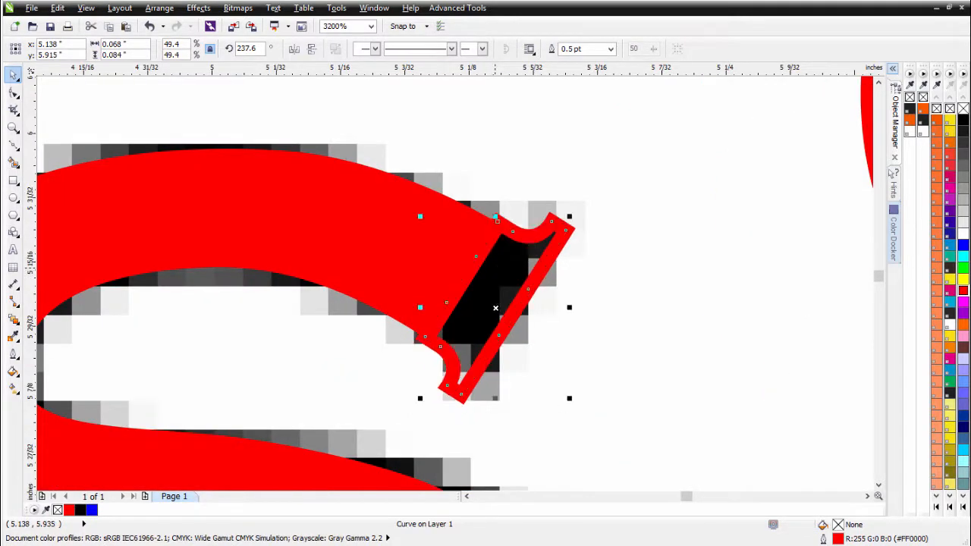
pyautogui.click(86, 8)
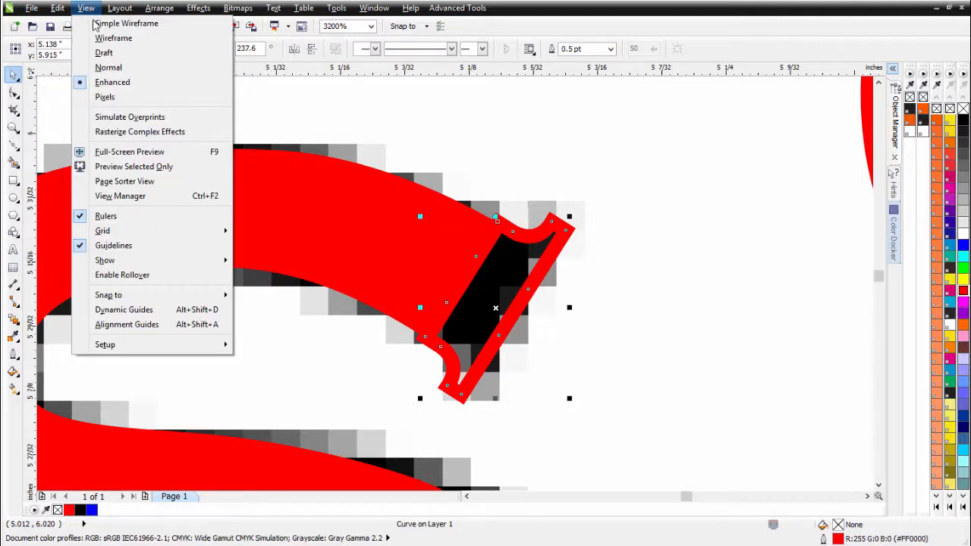
pyautogui.press('Escape')
pyautogui.scroll(1, 472, 268)
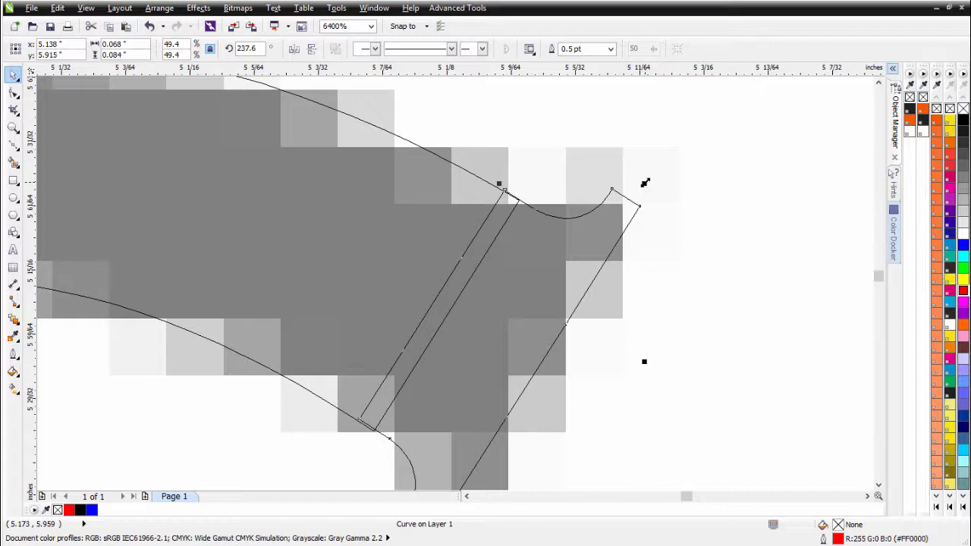
pyautogui.moveTo(645, 183); pyautogui.dragTo(643, 185)
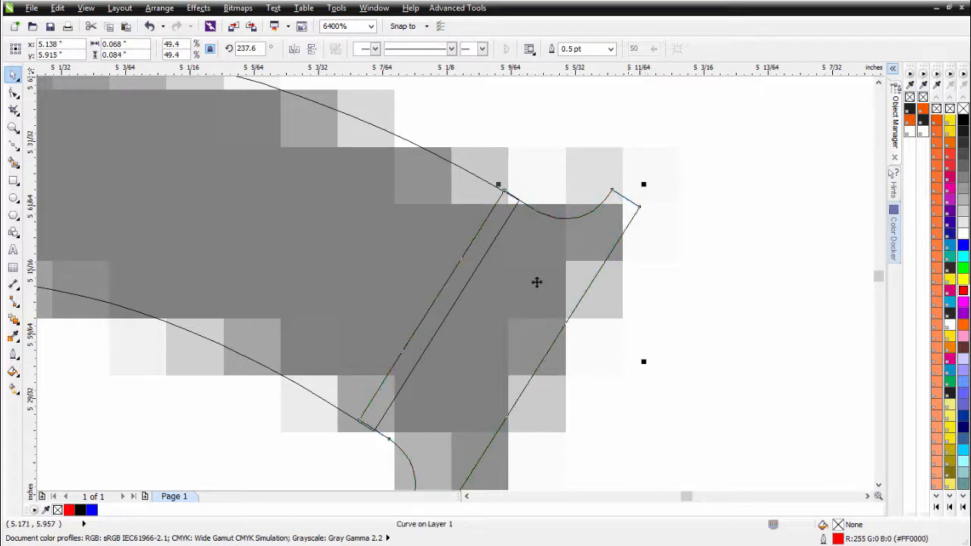
pyautogui.moveTo(427, 424); pyautogui.dragTo(424, 422)
# Place a copy of the slanted serif beside the S's lower terminal, mirrored both horizontally and vertically.
pyautogui.scroll(-3, 457, 278)
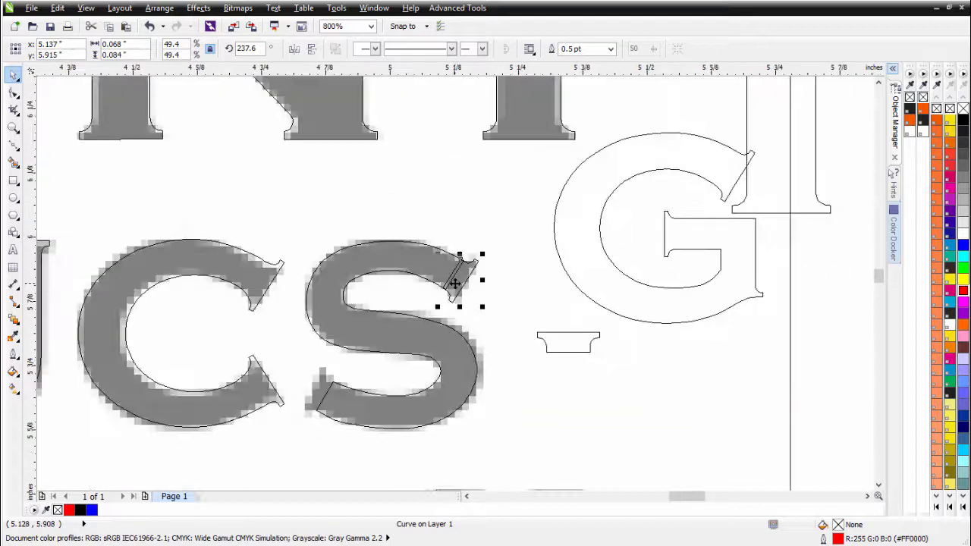
pyautogui.moveTo(455, 283); pyautogui.dragTo(295, 358)
pyautogui.click(294, 48)
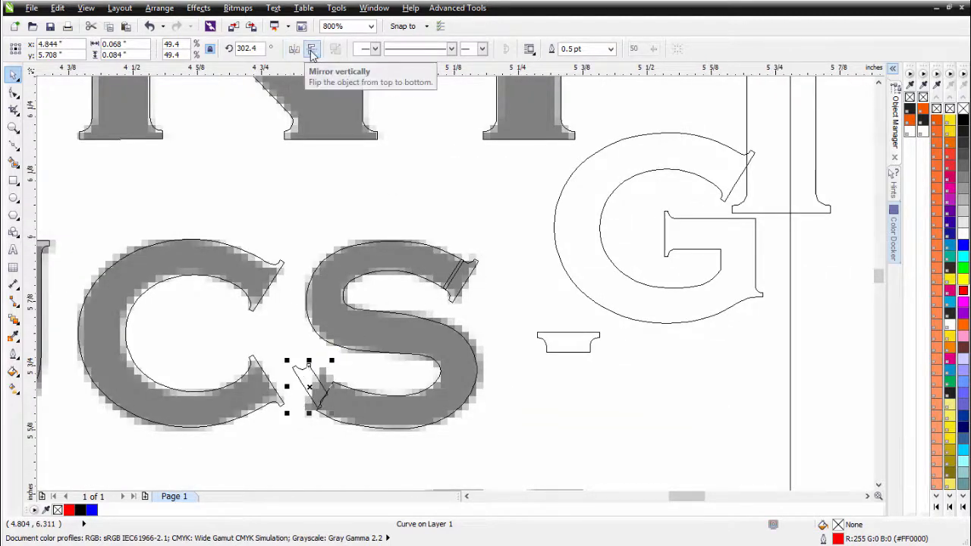
pyautogui.click(311, 50)
# Fit the mirrored serif against the end of the S's lower terminal and rotate it to 59.4 degrees.
pyautogui.scroll(2, 319, 381)
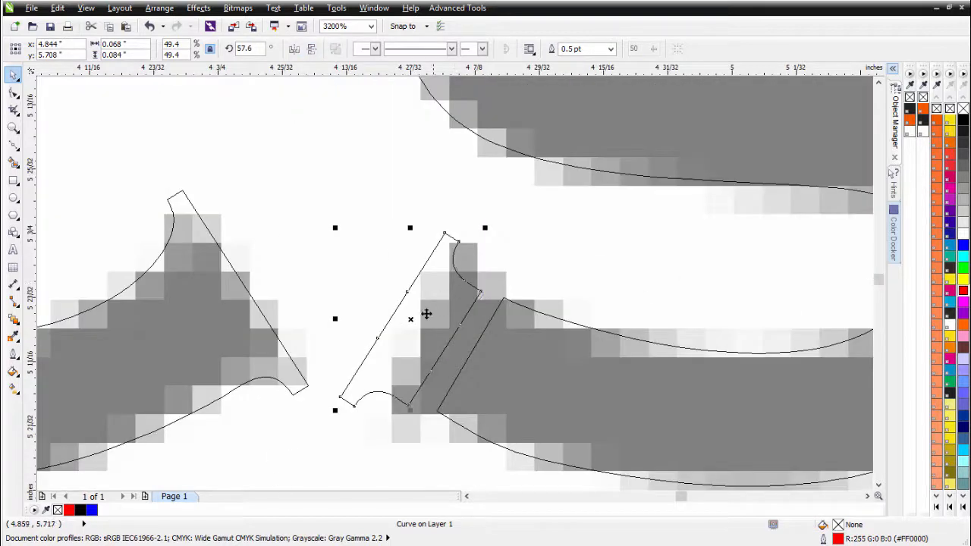
pyautogui.moveTo(427, 313); pyautogui.dragTo(456, 323)
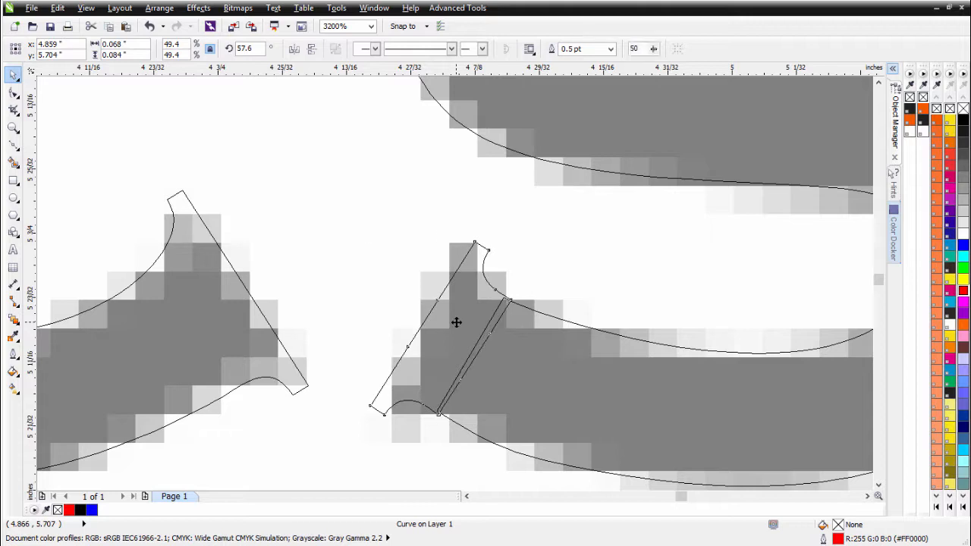
pyautogui.click(456, 322)
pyautogui.moveTo(515, 236); pyautogui.dragTo(513, 235)
# In Enhanced view, weld both serifs to the S and give the combined letter a red fill with no outline.
pyautogui.scroll(-2, 455, 289)
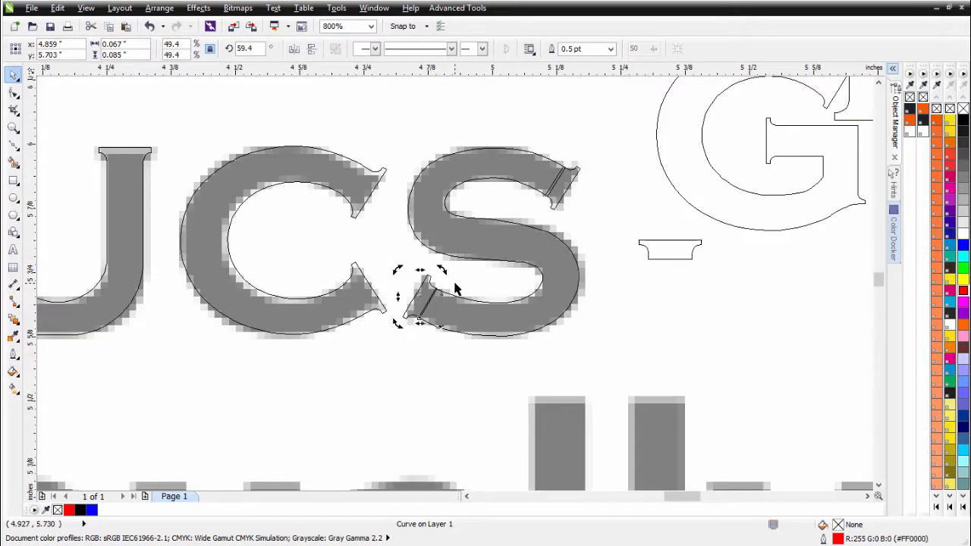
pyautogui.click(86, 9)
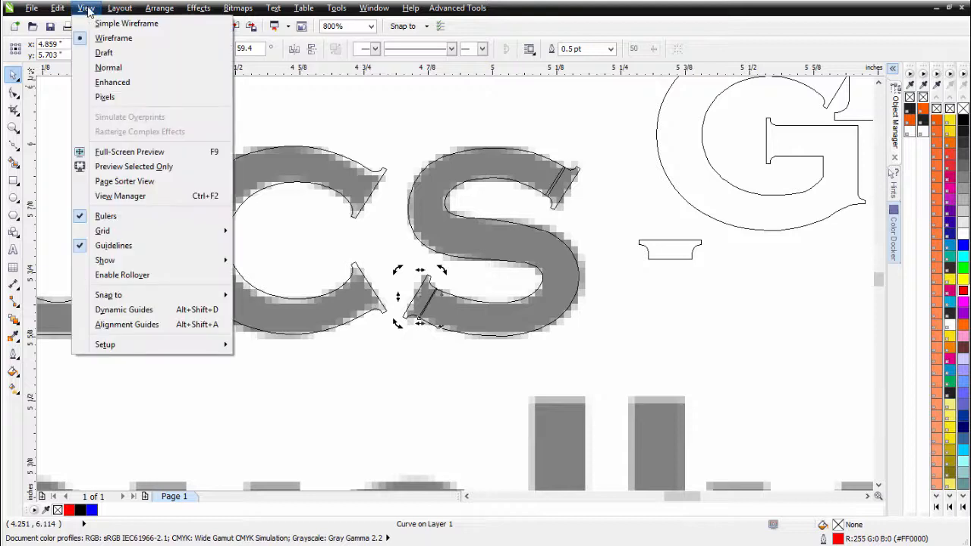
pyautogui.click(112, 82)
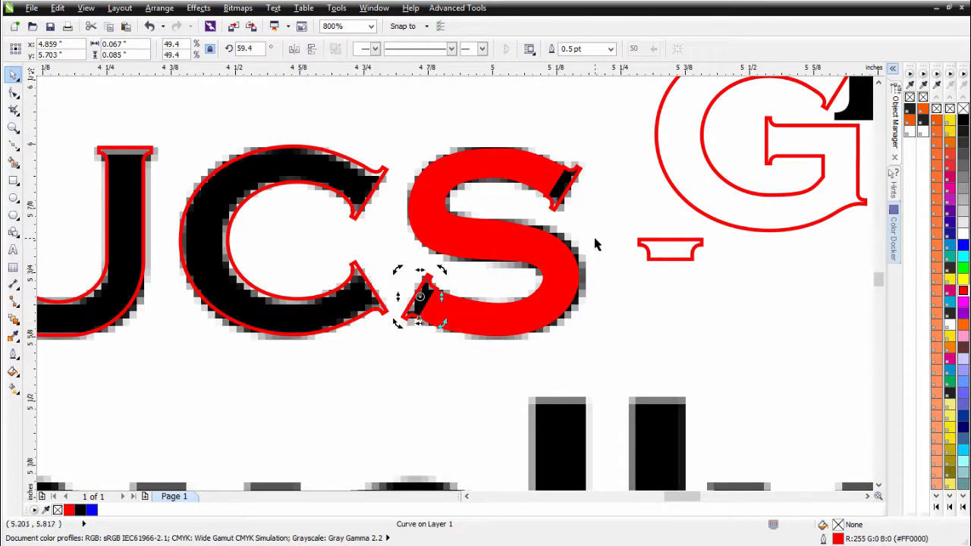
pyautogui.keyDown('shift'); pyautogui.click(556, 252); pyautogui.keyUp('shift')
pyautogui.keyDown('shift'); pyautogui.click(564, 182); pyautogui.keyUp('shift')
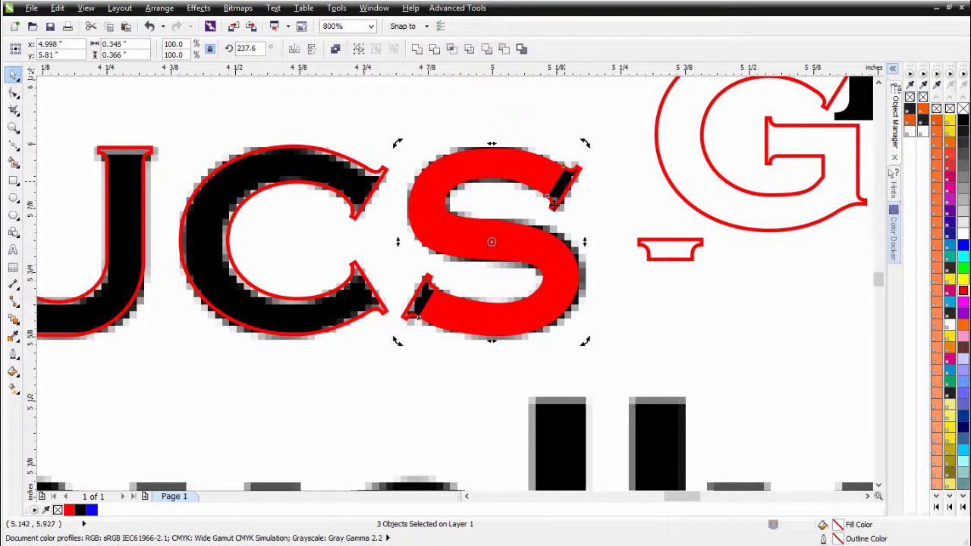
pyautogui.click(416, 50)
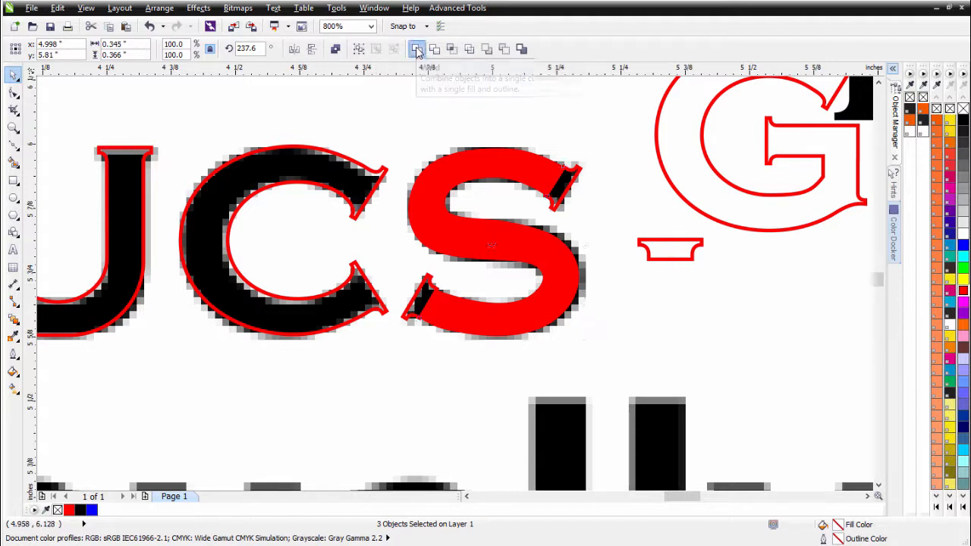
pyautogui.rightClick(963, 109)
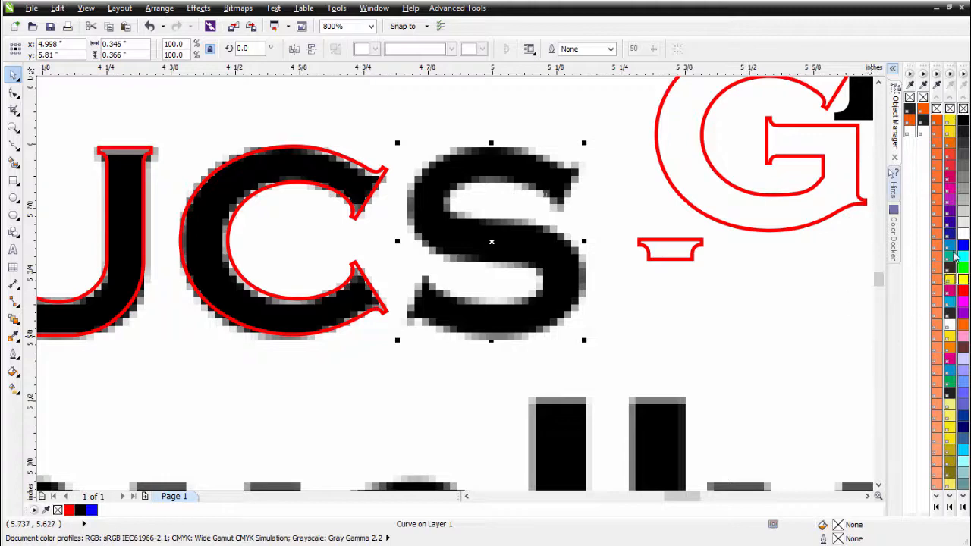
pyautogui.click(962, 292)
# Smooth both joints between the S's lower terminal and its serif by adding curve nodes and deleting the surplus junction nodes.
pyautogui.scroll(3, 437, 284)
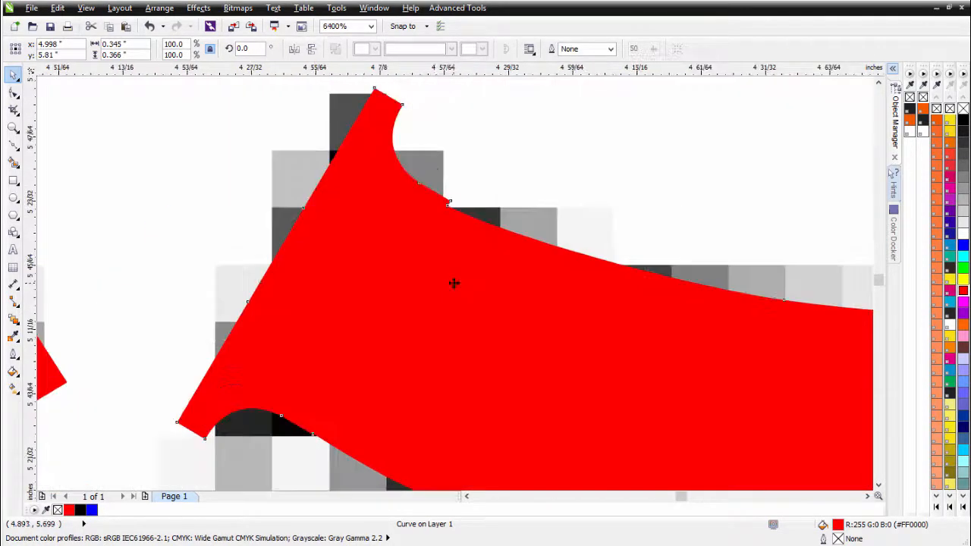
pyautogui.click(14, 92)
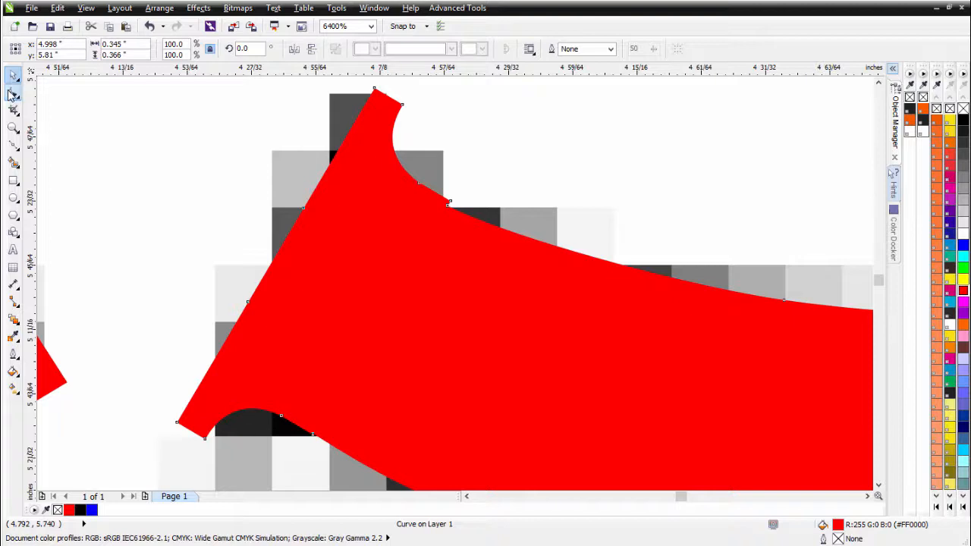
pyautogui.doubleClick(498, 235)
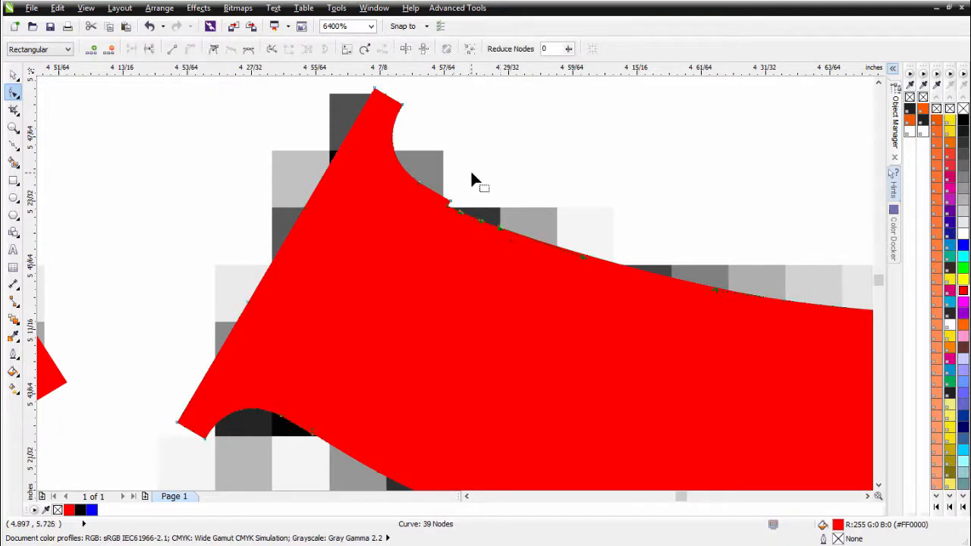
pyautogui.press('Delete')
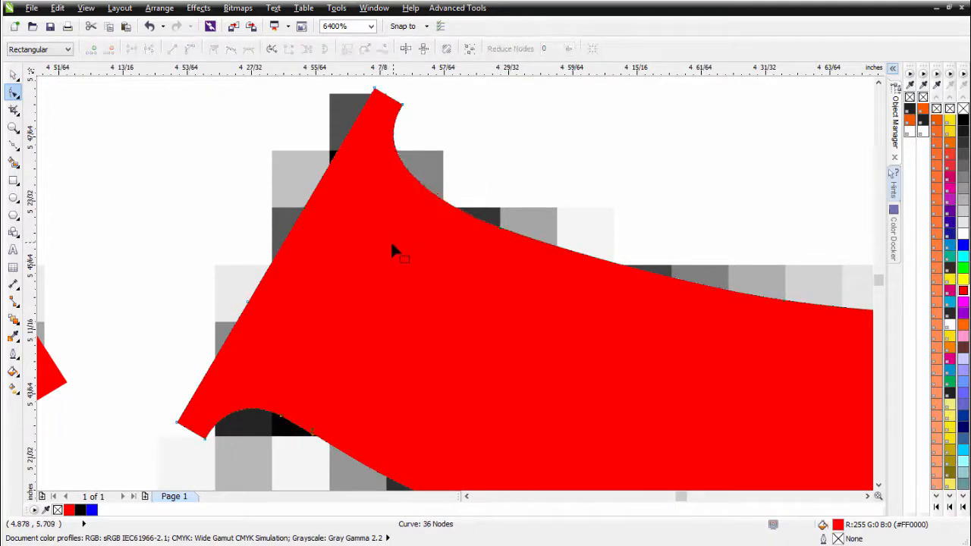
pyautogui.scroll(-1, 378, 283)
pyautogui.scroll(1, 453, 365)
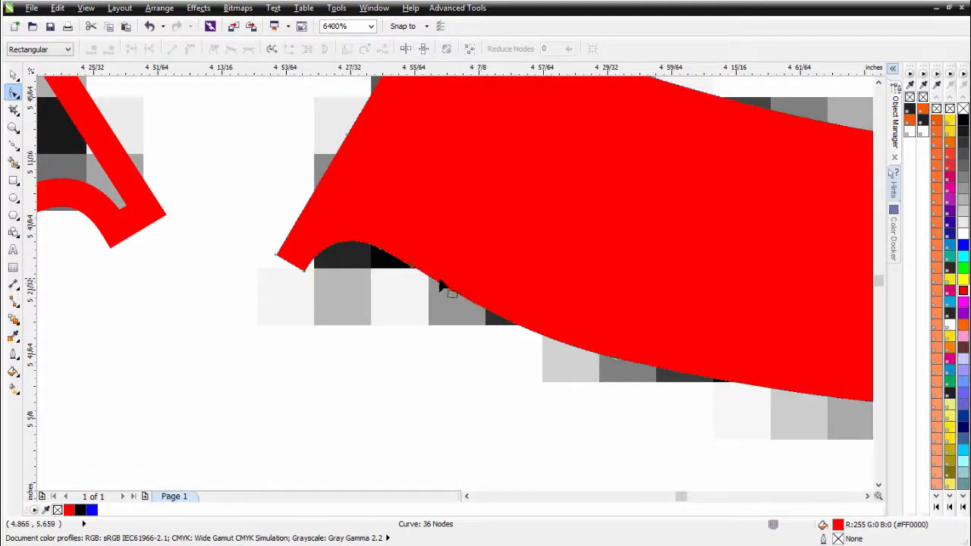
pyautogui.doubleClick(432, 277)
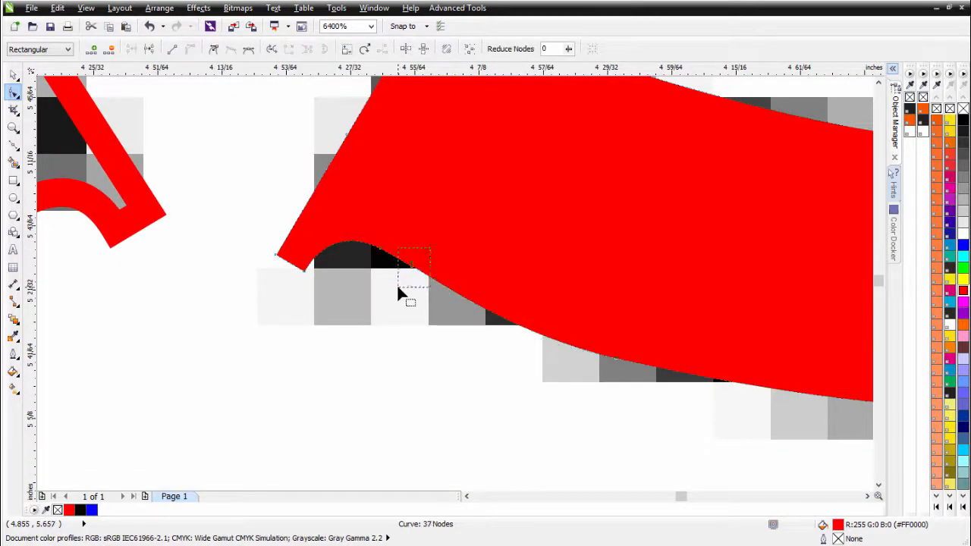
pyautogui.press('Delete')
# Clean up both serif joints at the S's upper terminal by deleting the surplus nodes where the curves meet.
pyautogui.scroll(-3, 396, 286)
pyautogui.scroll(2, 459, 292)
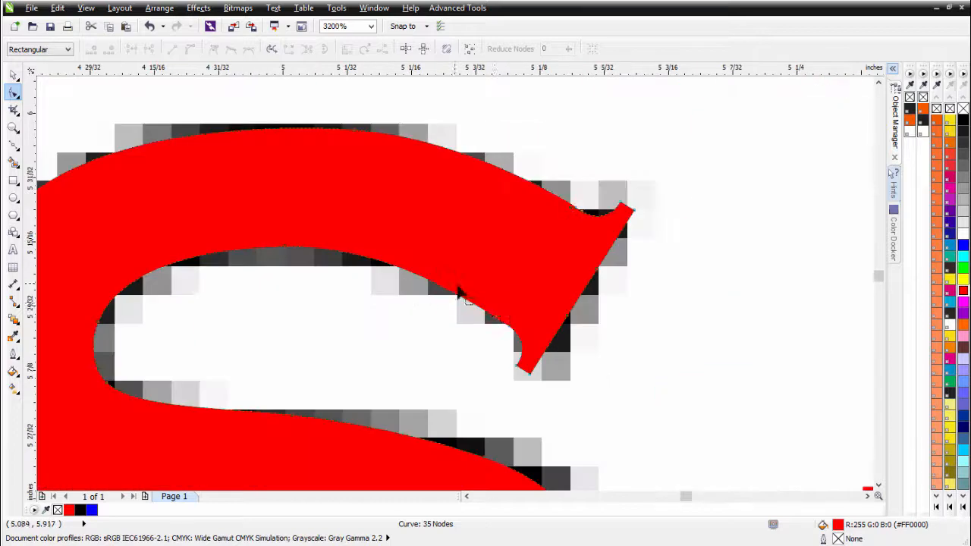
pyautogui.scroll(2, 459, 292)
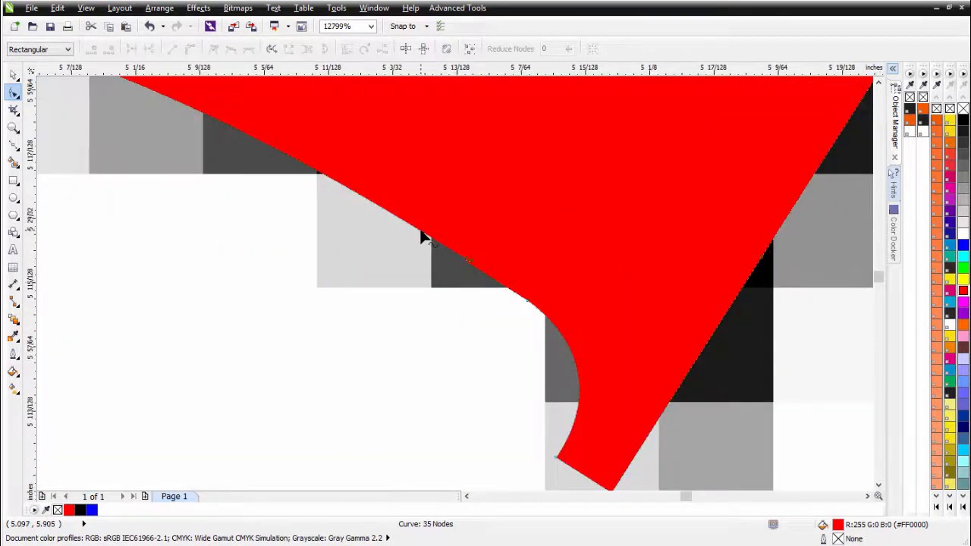
pyautogui.moveTo(503, 211); pyautogui.dragTo(446, 335)
pyautogui.press('Delete')
pyautogui.scroll(-2, 556, 271)
pyautogui.scroll(2, 481, 245)
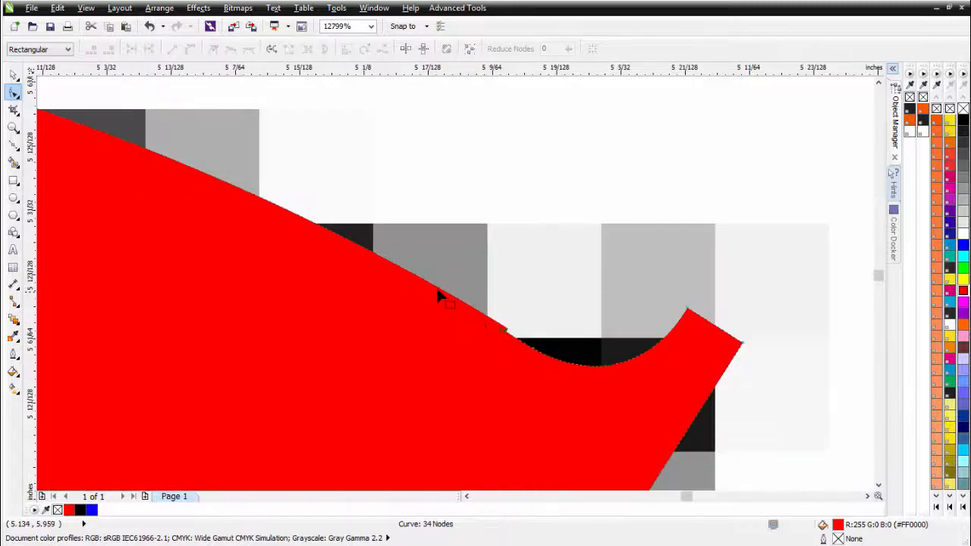
pyautogui.doubleClick(437, 289)
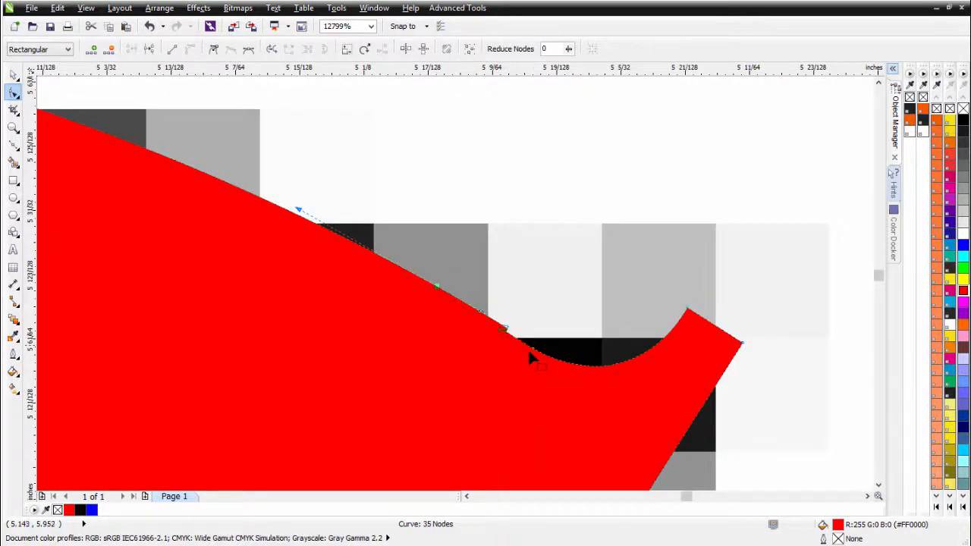
pyautogui.moveTo(552, 279); pyautogui.dragTo(476, 399)
pyautogui.press('Delete')
# Weld the traced G, U, C and S into a single red curve object.
pyautogui.scroll(-6, 453, 280)
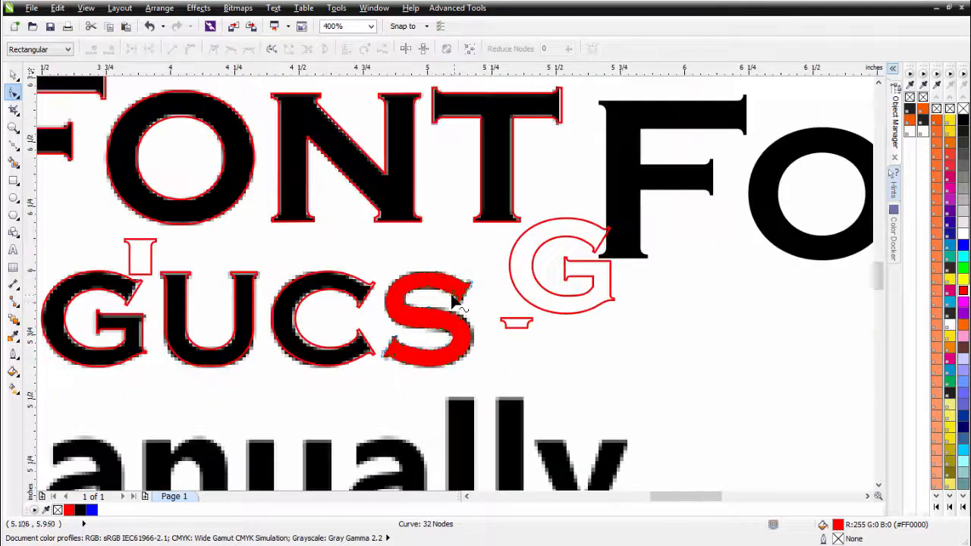
pyautogui.click(13, 75)
pyautogui.click(95, 318)
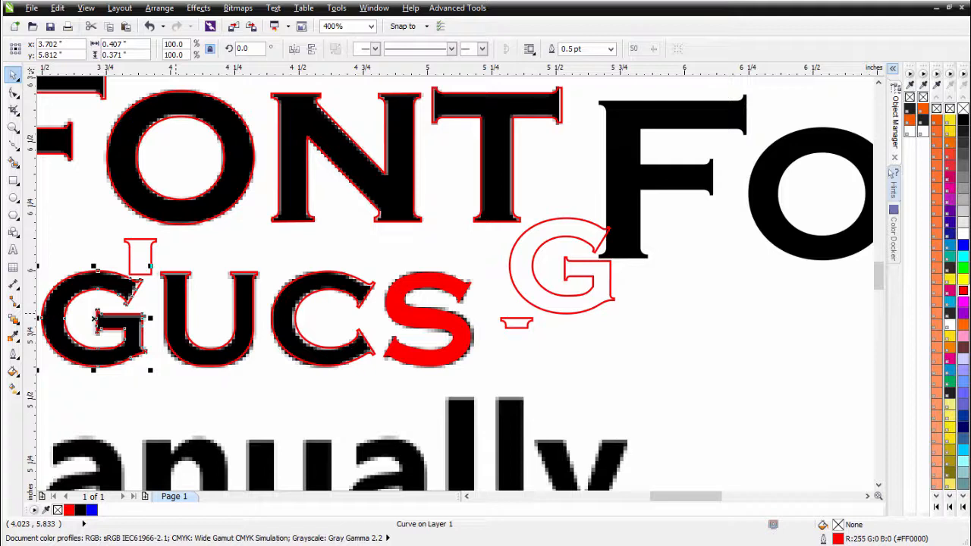
pyautogui.keyDown('shift'); pyautogui.click(176, 313); pyautogui.keyUp('shift')
pyautogui.keyDown('shift'); pyautogui.click(326, 359); pyautogui.keyUp('shift')
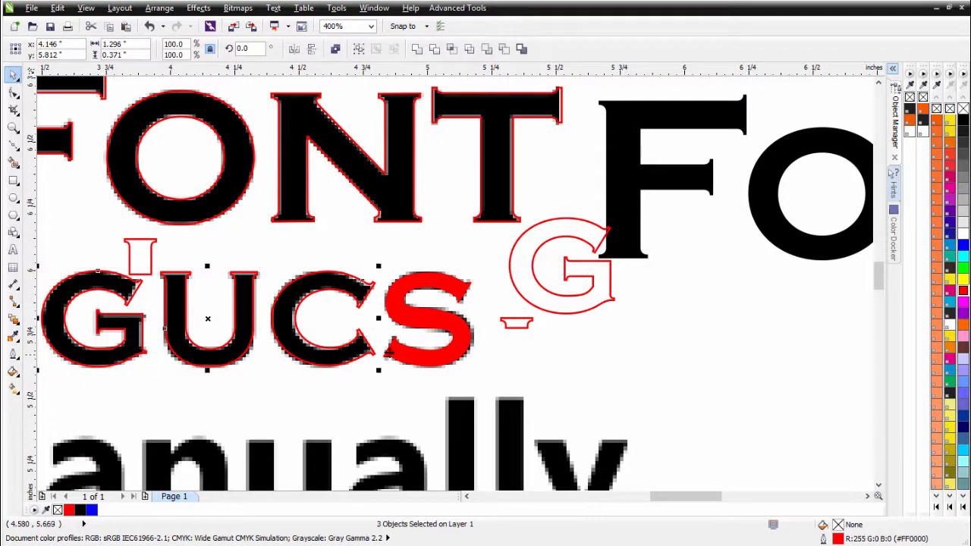
pyautogui.keyDown('shift'); pyautogui.click(440, 360); pyautogui.keyUp('shift')
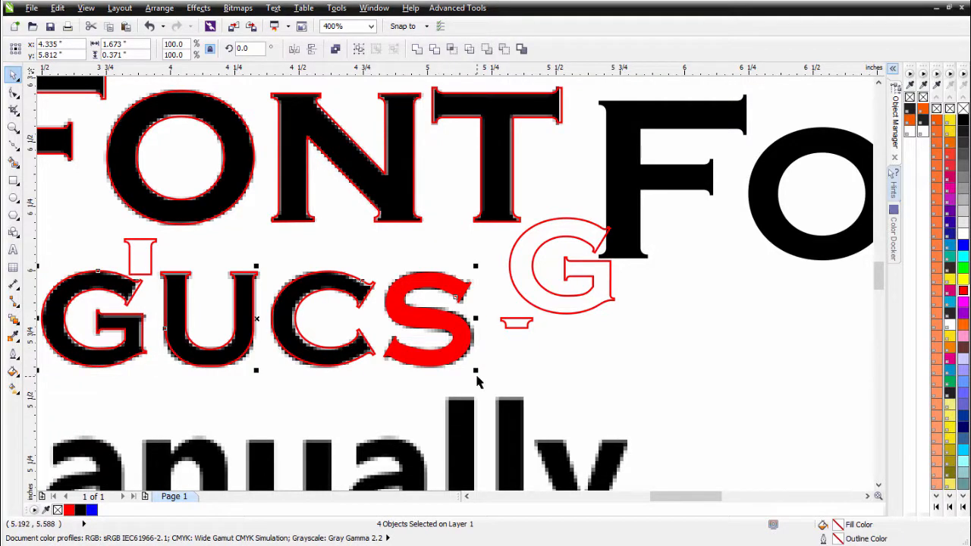
pyautogui.click(417, 48)
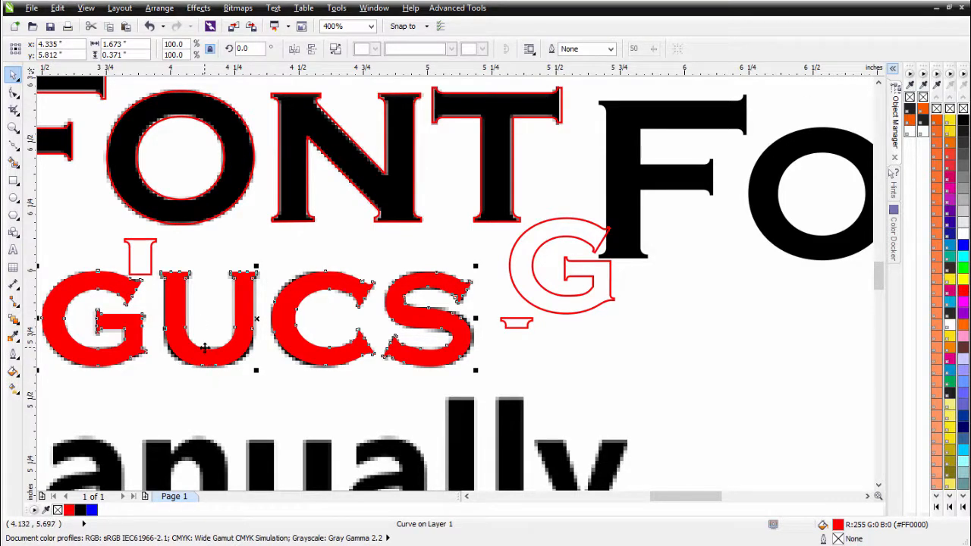
# Place a copy of the red GUCS lettering centred beneath the black FONT copy.
pyautogui.moveTo(204, 347); pyautogui.dragTo(780, 376)
pyautogui.rightClick(780, 375)
pyautogui.scroll(-1, 780, 374)
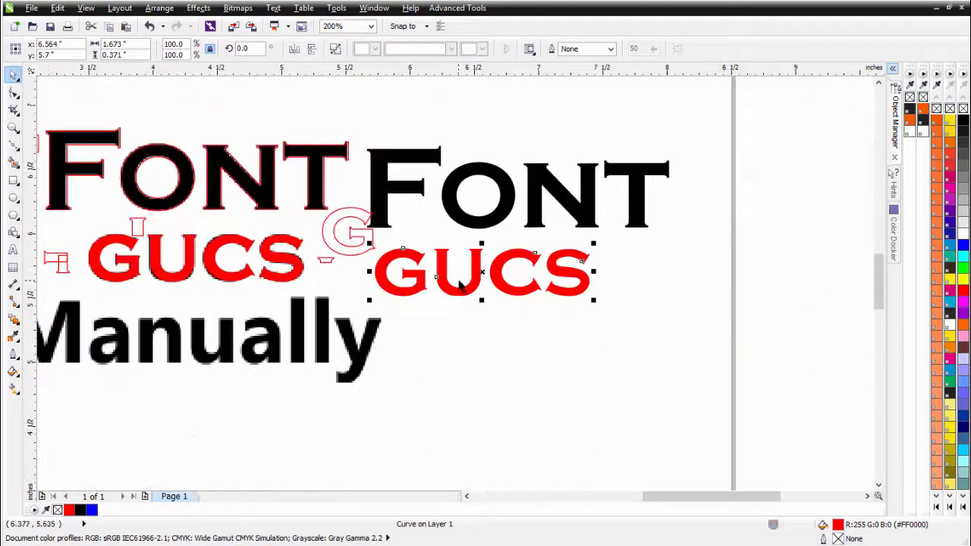
pyautogui.moveTo(458, 284); pyautogui.dragTo(497, 279)
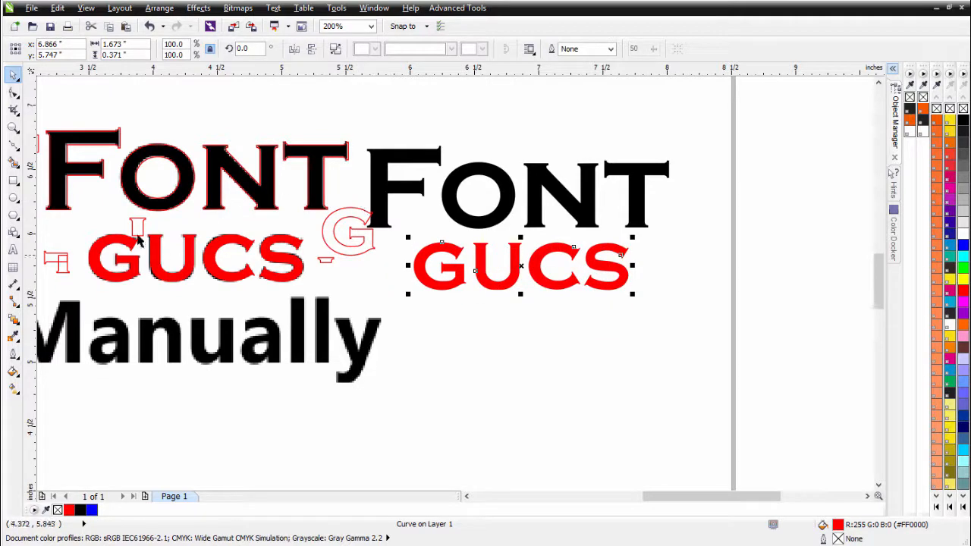
# Examine the bitmap word Manually and compare it with the traced FONT and GUCS lettering above it.
pyautogui.scroll(1, 207, 347)
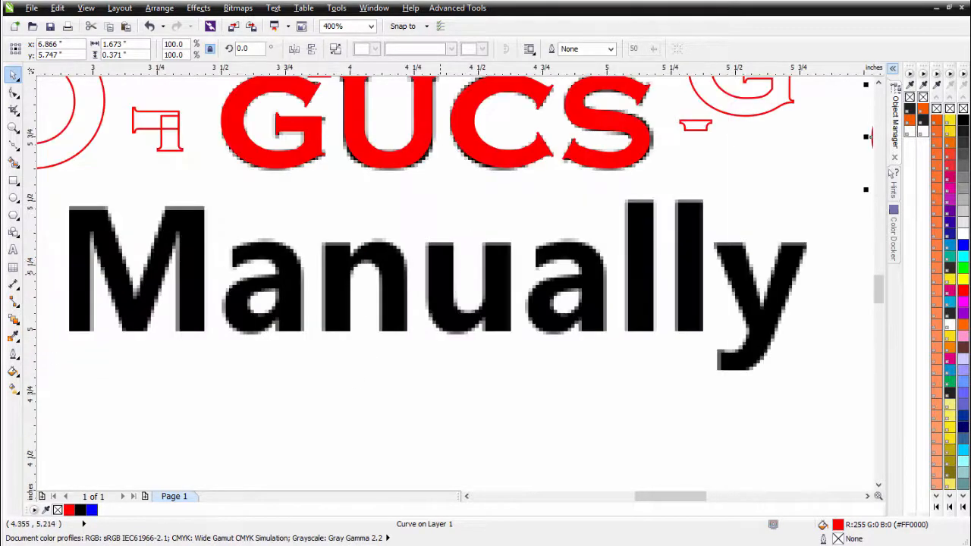
pyautogui.scroll(1, 443, 276)
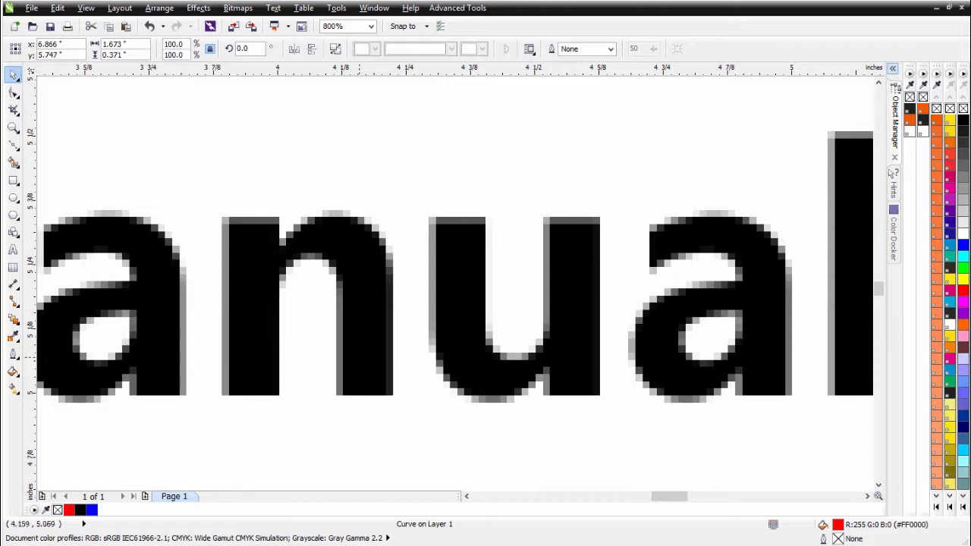
pyautogui.scroll(-1, 451, 277)
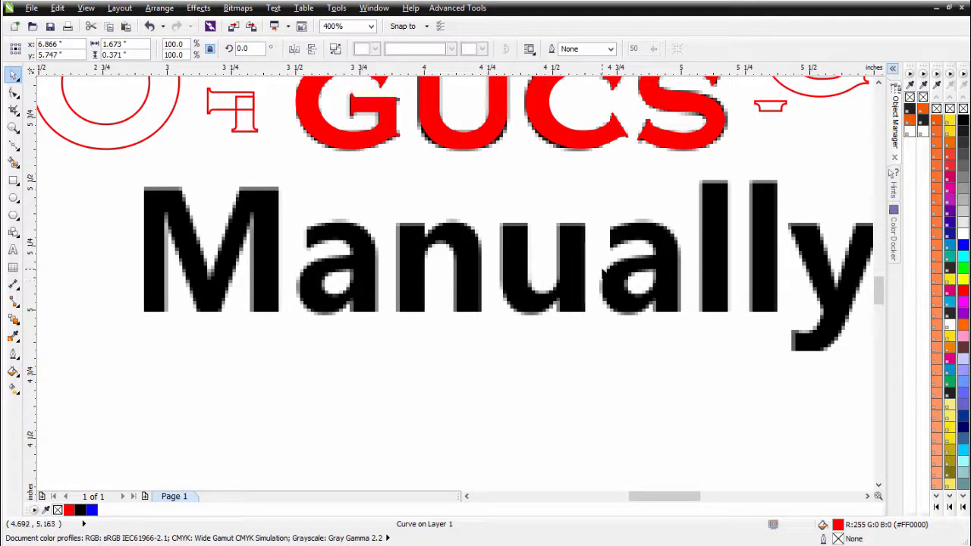
pyautogui.scroll(-1, 455, 288)
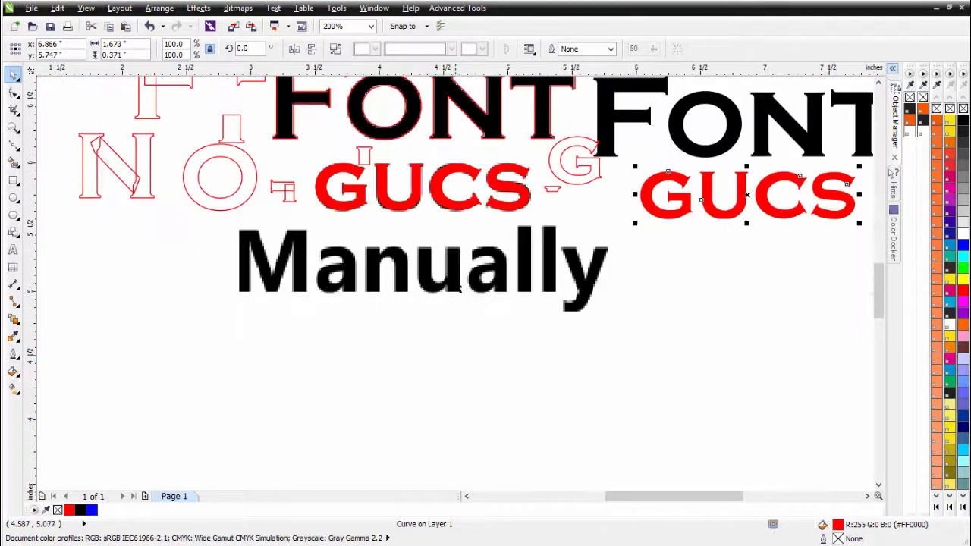
pyautogui.scroll(-1, 454, 288)
pyautogui.scroll(1, 455, 287)
pyautogui.scroll(1, 455, 288)
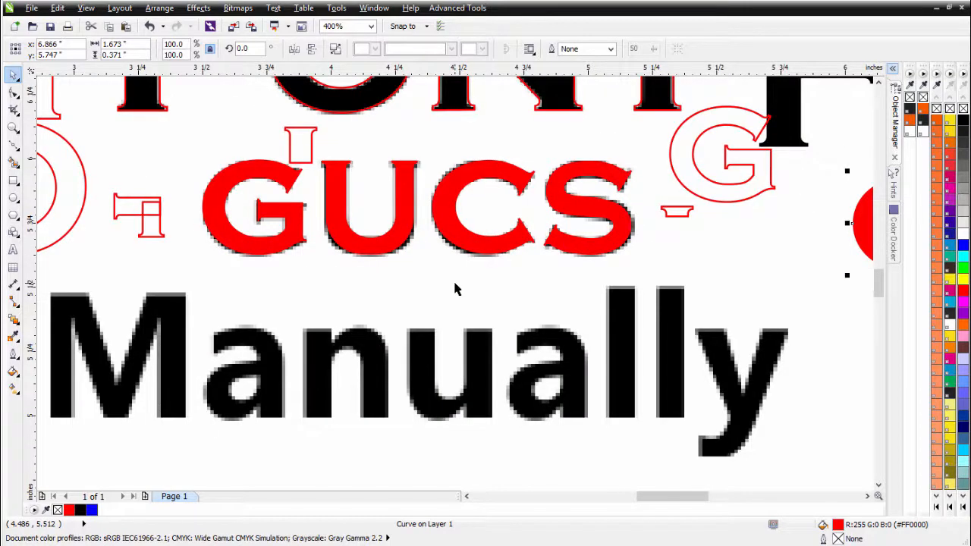
pyautogui.scroll(-1, 455, 289)
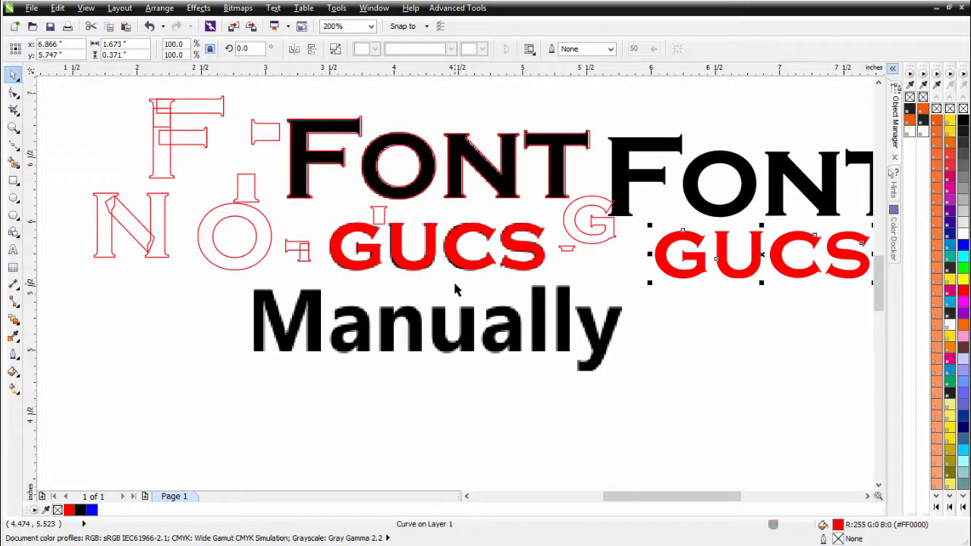
pyautogui.scroll(-1, 455, 288)
pyautogui.scroll(2, 454, 291)
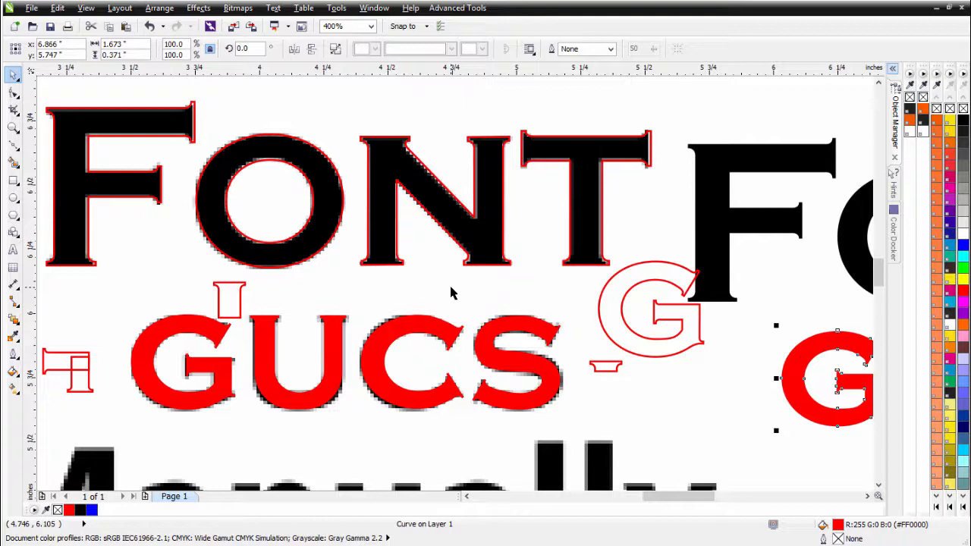